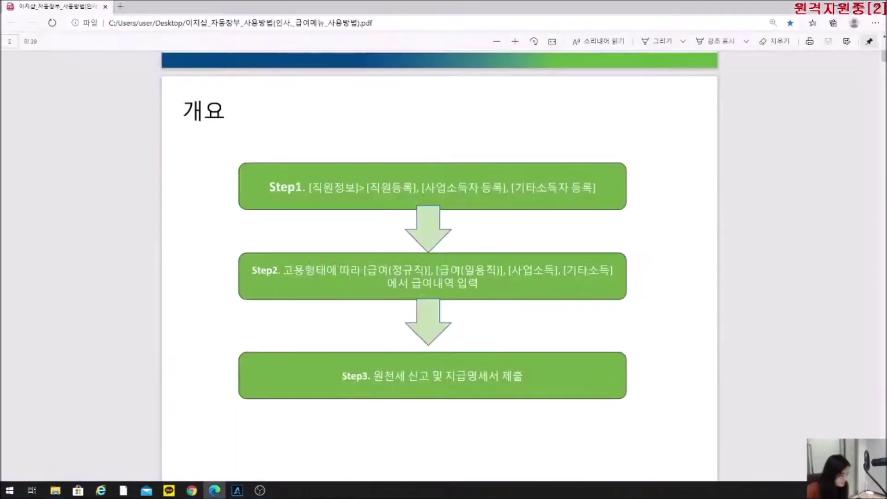
Scroll the PDF manual from the page 2 flowchart to the page 3 '개요' overview.
{"action": "scroll", "coordinate": [392, 291], "scroll_direction": "down", "scroll_amount": 10}
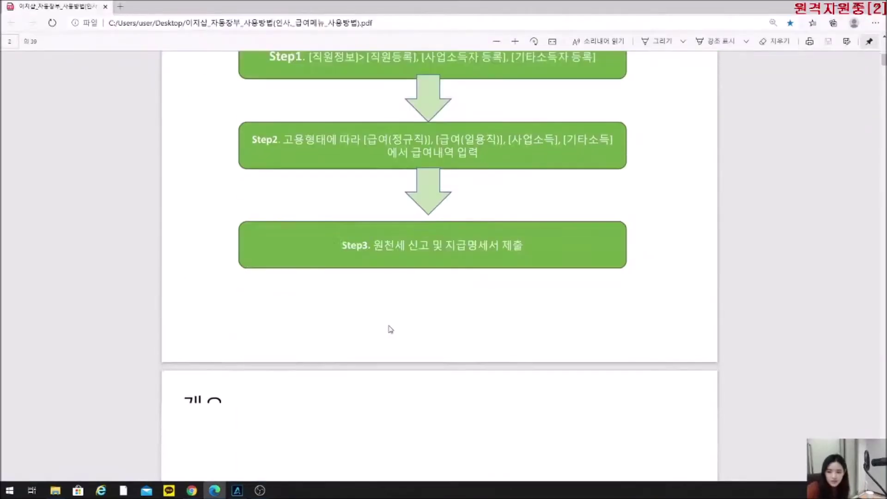
{"action": "scroll", "coordinate": [390, 329], "scroll_direction": "down", "scroll_amount": 2}
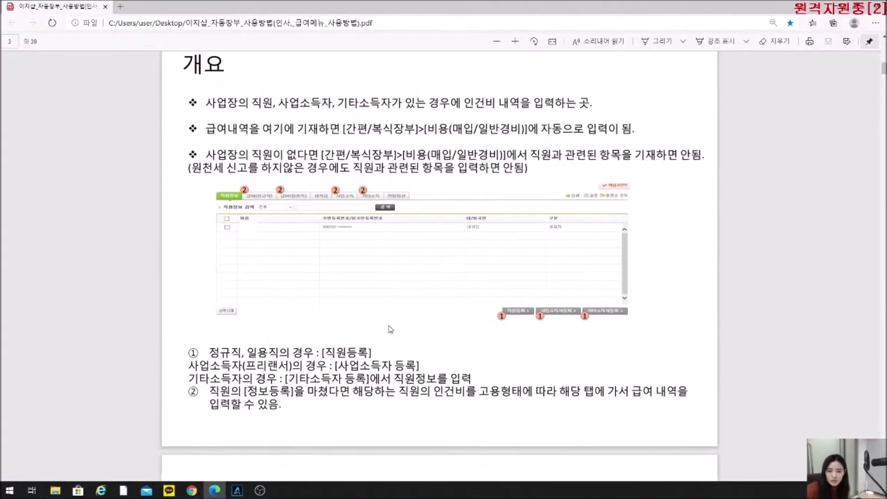
{"action": "scroll", "coordinate": [390, 329], "scroll_direction": "up", "scroll_amount": 2}
{"action": "scroll", "coordinate": [391, 330], "scroll_direction": "down", "scroll_amount": 2}
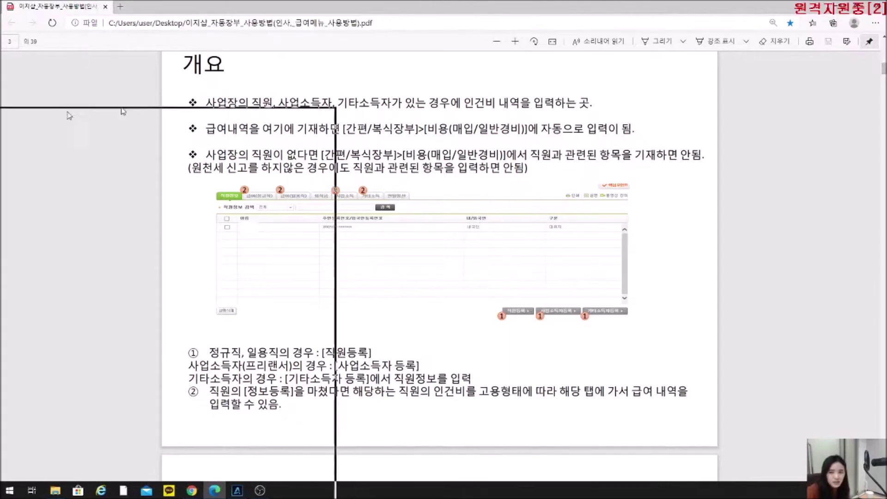
Switch to Chrome and submit the login ID and account password in EasyShop's login form.
{"action": "key", "text": "alt+Tab"}
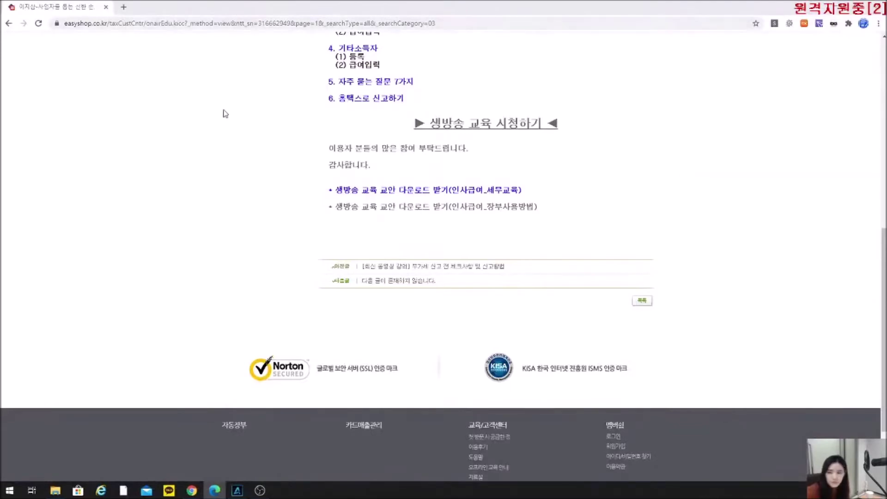
{"action": "scroll", "coordinate": [224, 113], "scroll_direction": "up", "scroll_amount": 9}
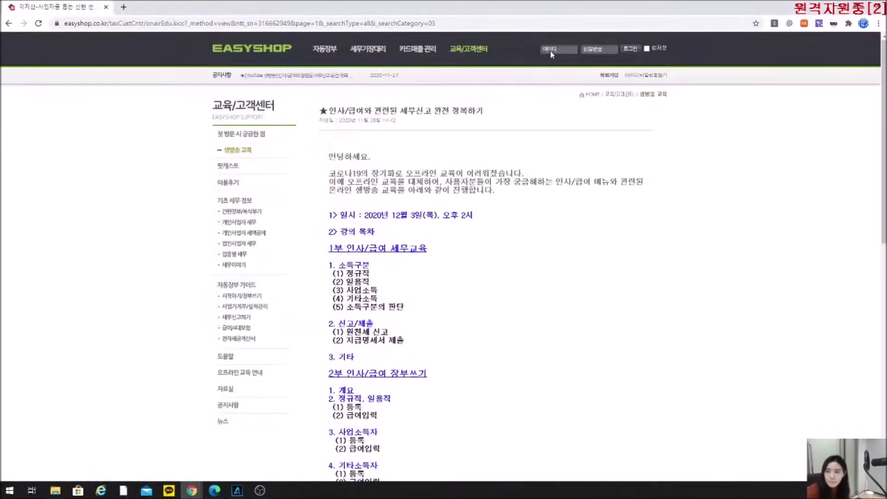
{"action": "left_click", "coordinate": [550, 50]}
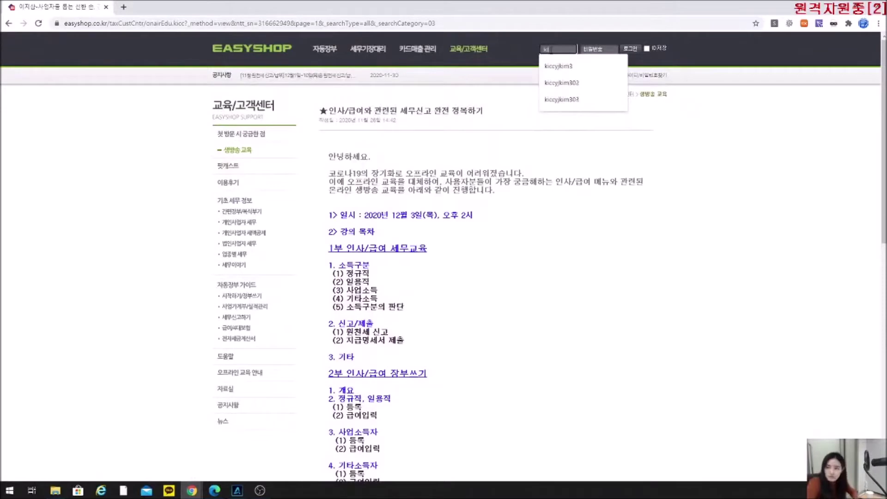
{"action": "key", "text": "Tab"}
{"action": "type", "text": "*********"}
{"action": "key", "text": "Return"}
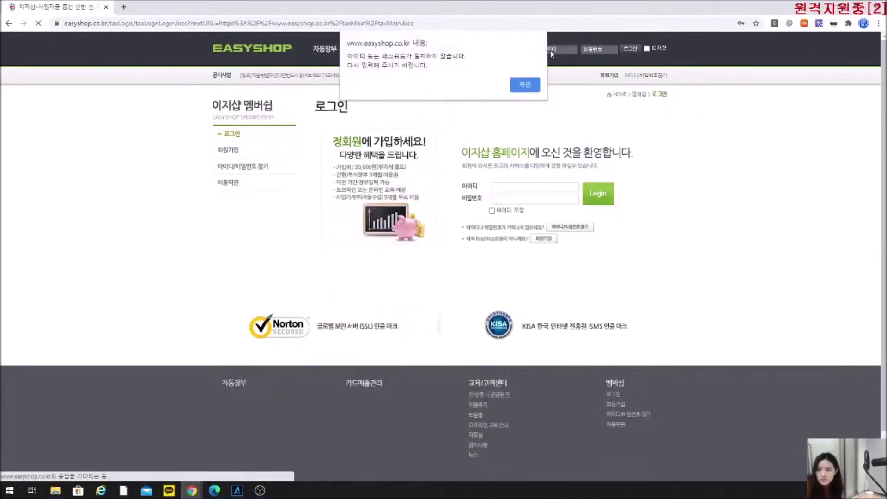
Dismiss the wrong-login alert, sign in with the corrected ID and password, then open 인사/급여.
{"action": "left_click", "coordinate": [525, 84]}
{"action": "left_click", "coordinate": [523, 187]}
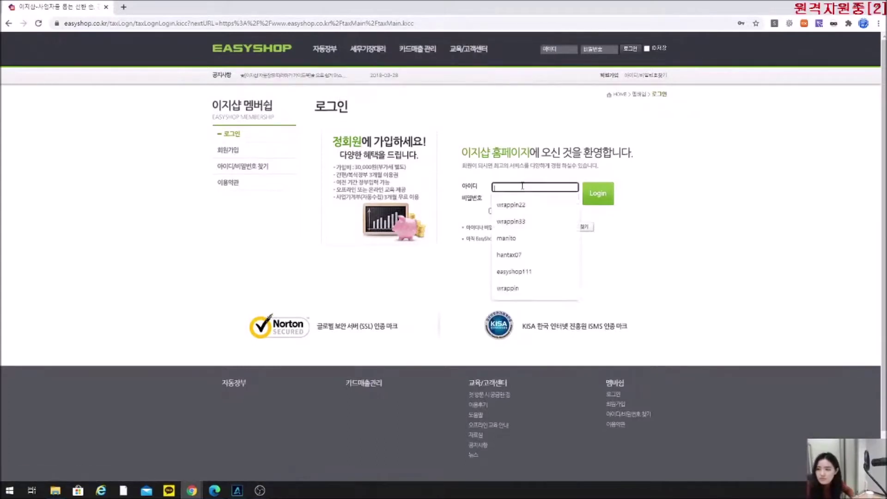
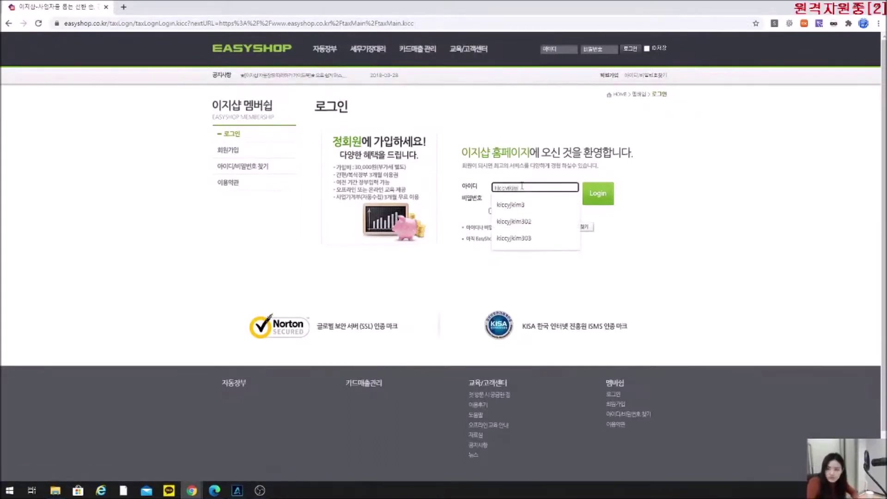
{"action": "key", "text": "Tab"}
{"action": "type", "text": "********"}
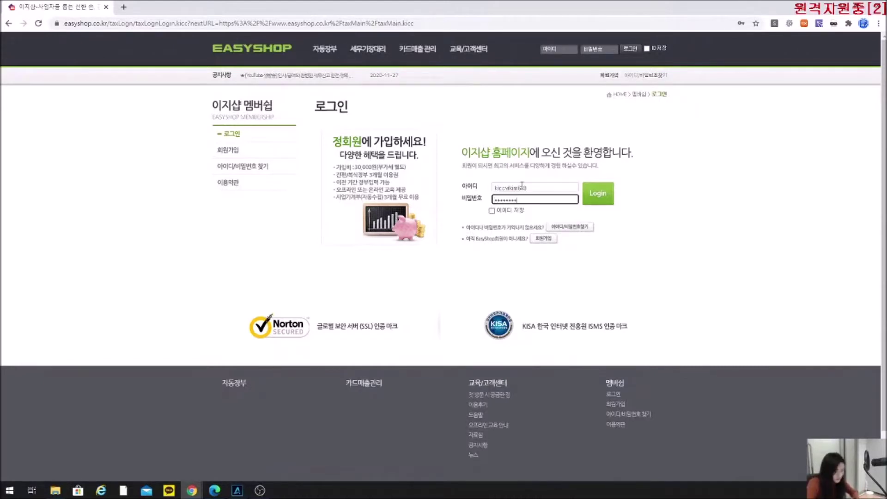
{"action": "key", "text": "Return"}
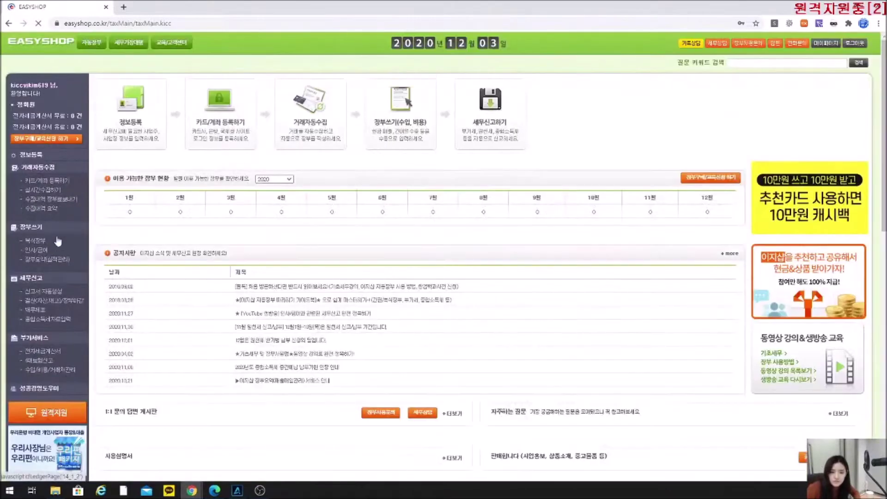
{"action": "left_click", "coordinate": [39, 253]}
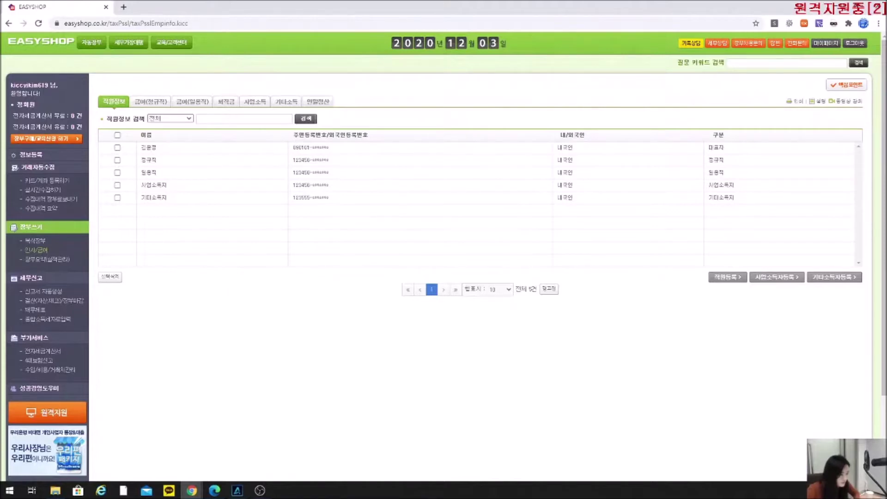
Bring the PDF manual back in front at page 4, '1. 정규직, 일용직'.
{"action": "key", "text": "alt+Tab"}
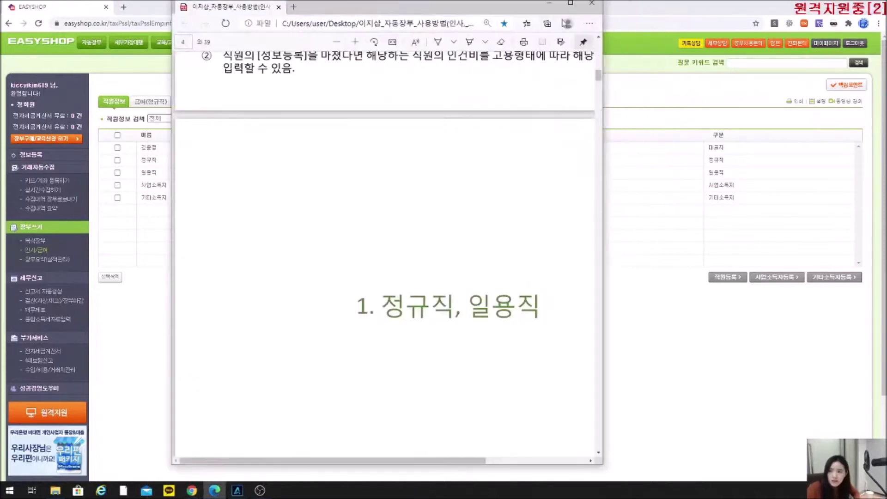
Maximize the manual, read page 5 '정규직, 일용직 직원 정보 등록', then return to EasyShop.
{"action": "left_click", "coordinate": [577, 7]}
{"action": "scroll", "coordinate": [507, 285], "scroll_direction": "down", "scroll_amount": 2}
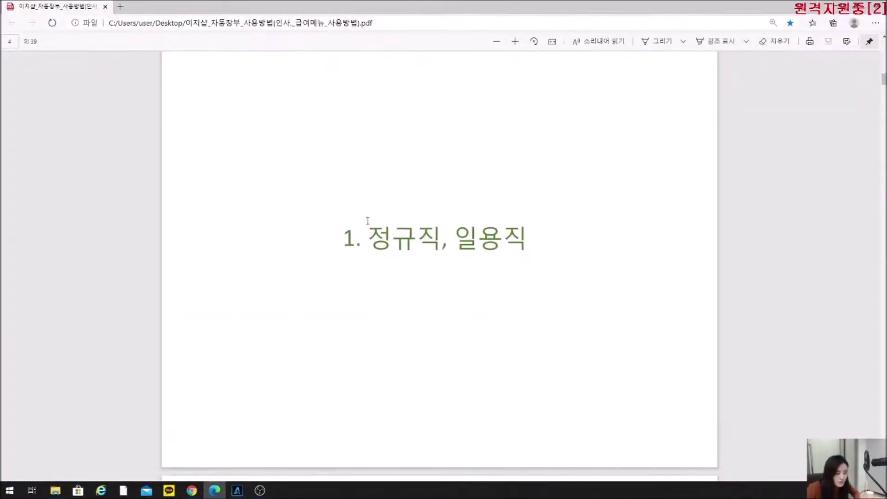
{"action": "scroll", "coordinate": [542, 269], "scroll_direction": "down", "scroll_amount": 5}
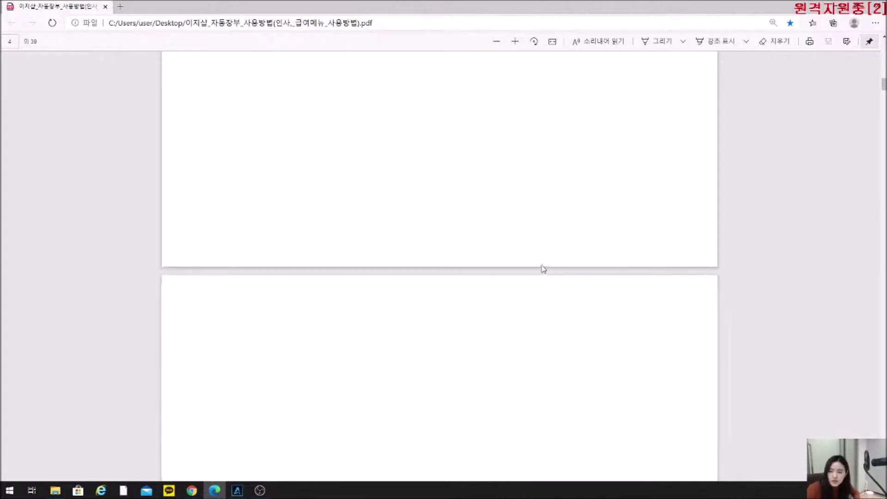
{"action": "scroll", "coordinate": [542, 269], "scroll_direction": "down", "scroll_amount": 2}
{"action": "scroll", "coordinate": [543, 269], "scroll_direction": "up", "scroll_amount": 2}
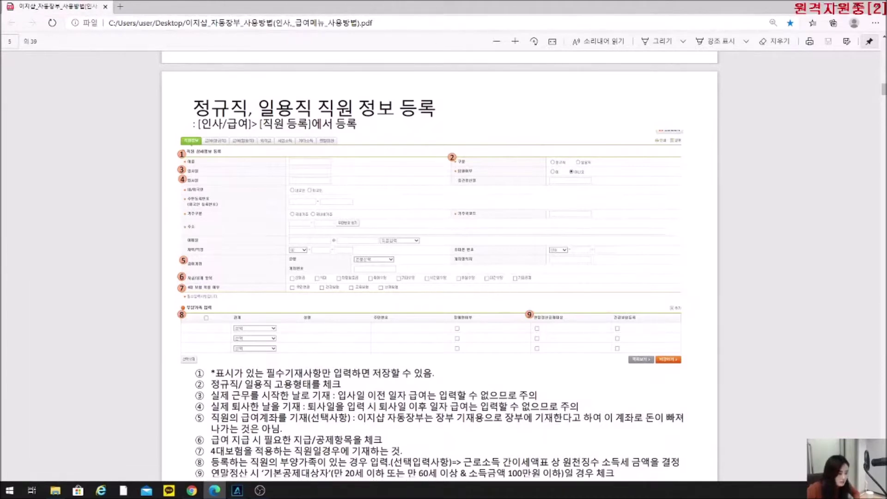
{"action": "key", "text": "alt+Tab"}
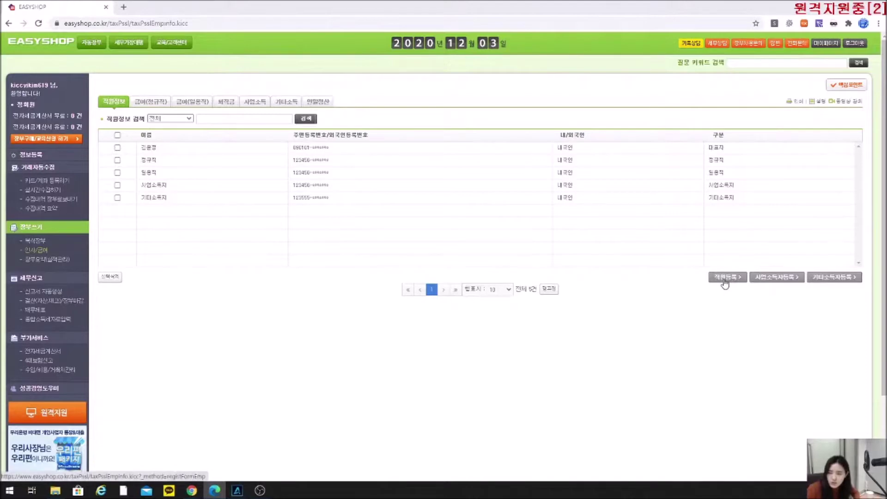
Open the blank 직원 상세정보 등록 form, point out its resignation date field, then return to the list.
{"action": "left_click", "coordinate": [725, 281]}
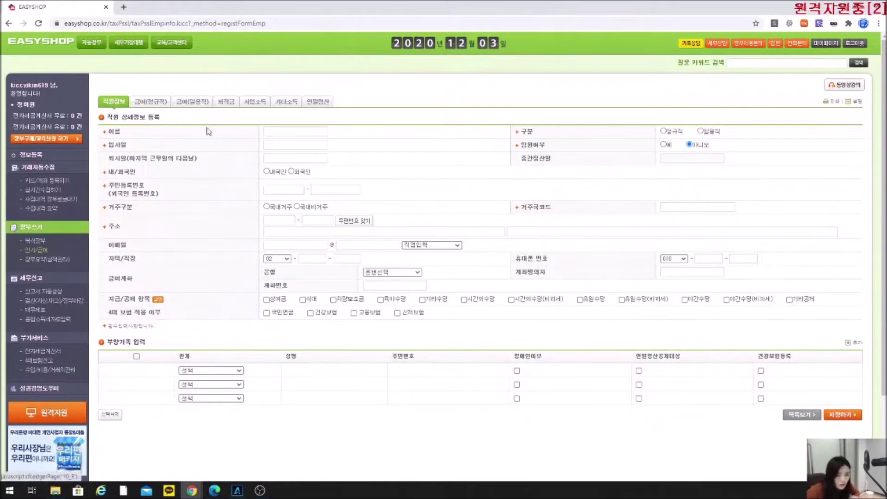
{"action": "left_click_drag", "start_coordinate": [124, 149], "coordinate": [203, 160]}
{"action": "left_click", "coordinate": [200, 158]}
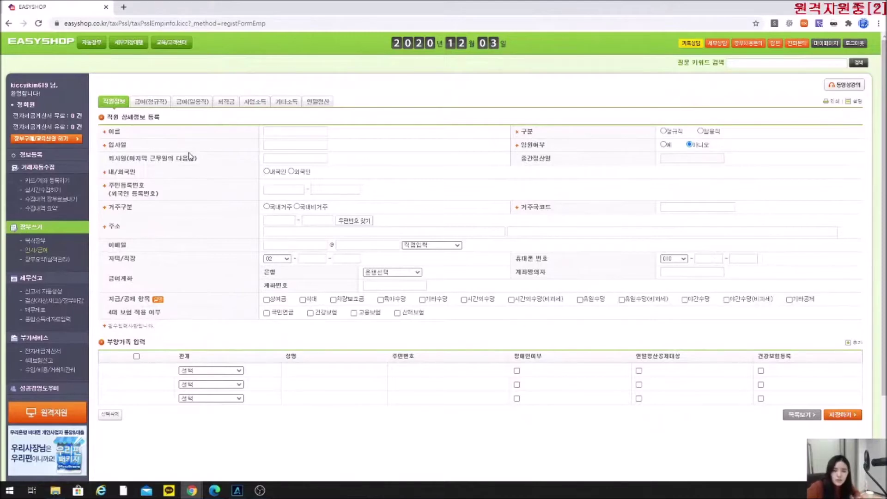
{"action": "left_click", "coordinate": [121, 103]}
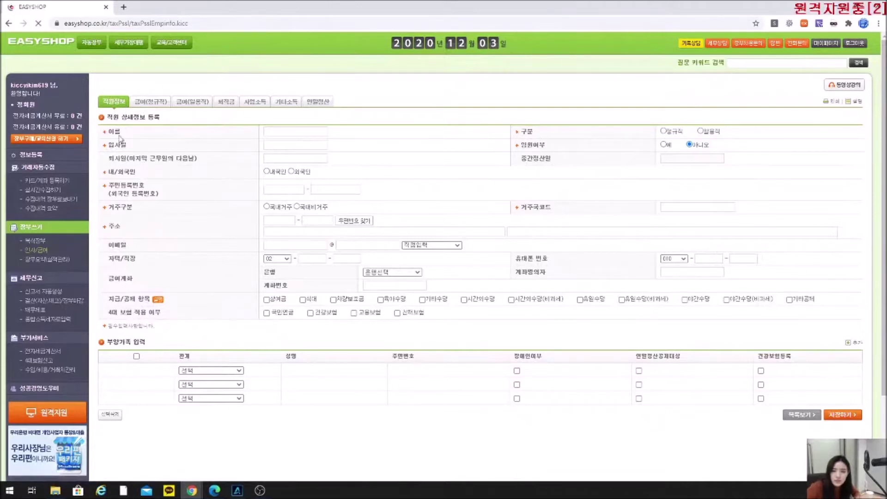
Open the second employee's saved record (hire date 2017-11-01) and highlight its resignation date label.
{"action": "left_click", "coordinate": [149, 161]}
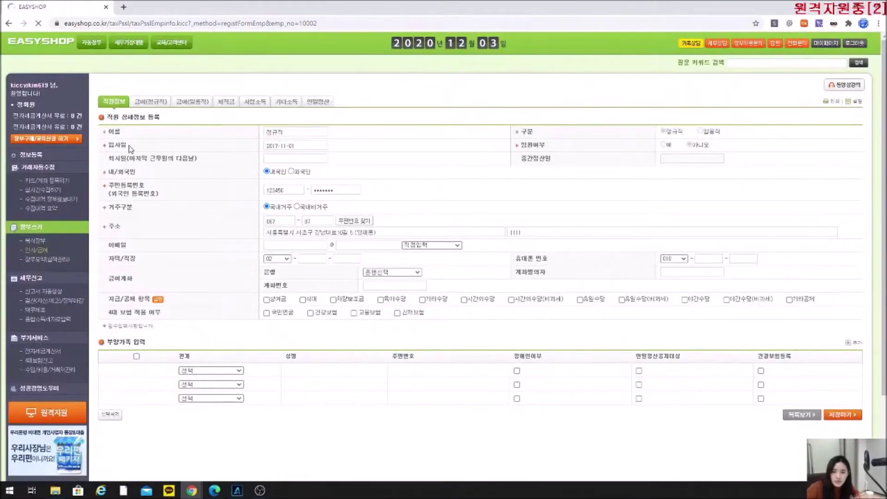
{"action": "left_click_drag", "start_coordinate": [108, 158], "coordinate": [190, 163]}
{"action": "left_click", "coordinate": [193, 151]}
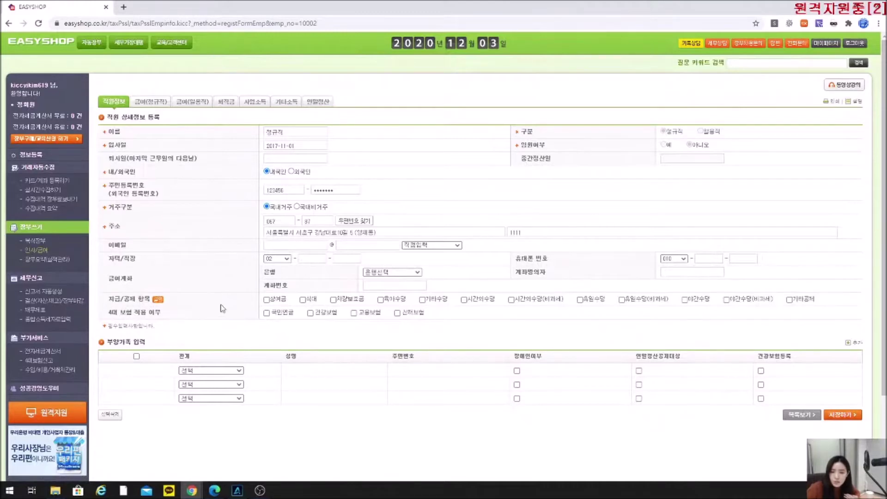
Tick the 상여금, 식대, 차량보조금 and 육아수당 pay items.
{"action": "left_click", "coordinate": [266, 299]}
{"action": "left_click", "coordinate": [303, 300]}
{"action": "left_click", "coordinate": [334, 300]}
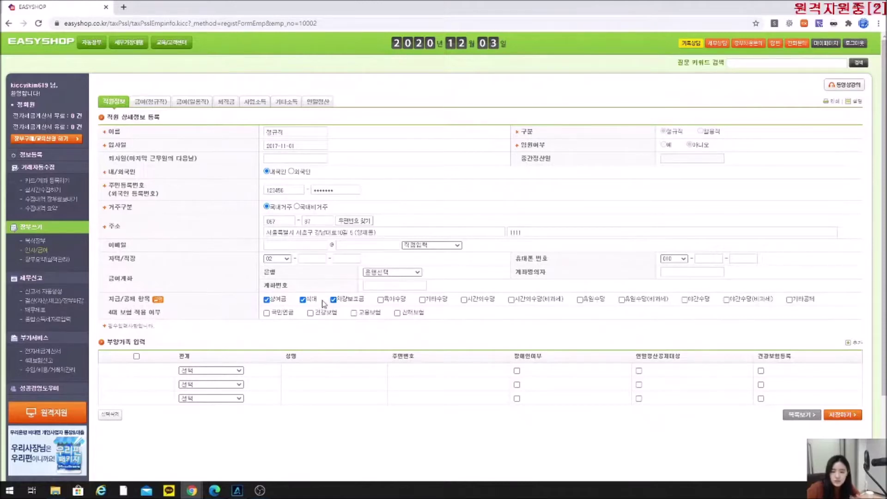
{"action": "left_click", "coordinate": [380, 300]}
{"action": "left_click", "coordinate": [333, 299]}
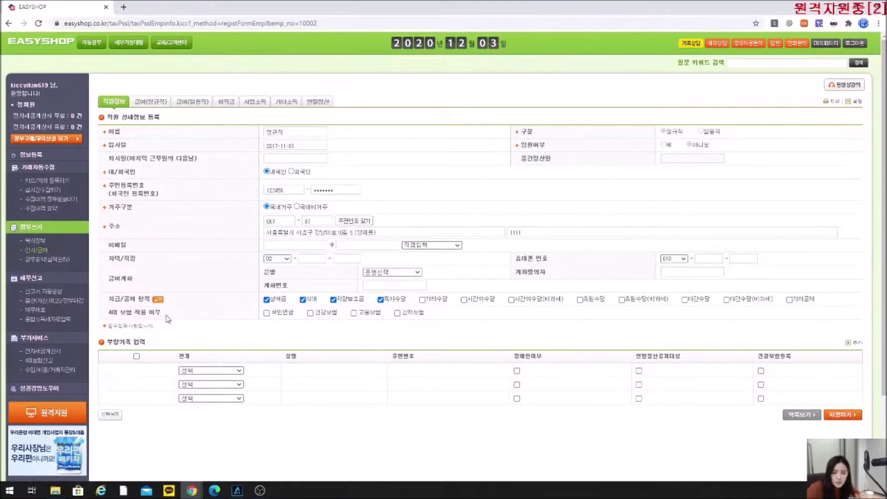
Enrol the employee in 국민연금, 건강보험, 고용보험 and 산재보험.
{"action": "left_click", "coordinate": [267, 313]}
{"action": "left_click", "coordinate": [310, 313]}
{"action": "left_click", "coordinate": [354, 313]}
{"action": "left_click", "coordinate": [398, 314]}
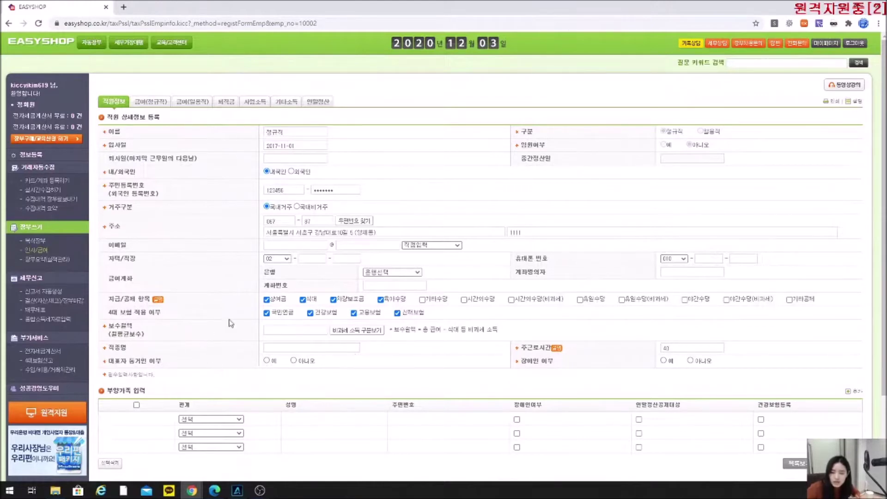
{"action": "scroll", "coordinate": [215, 368], "scroll_direction": "down", "scroll_amount": 2}
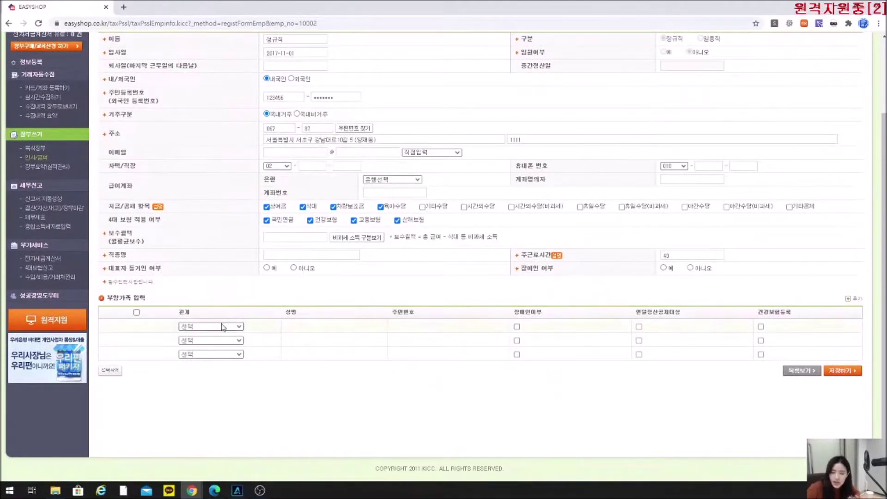
Review the filled employee form down to the empty dependents table, then bring up the payroll guide PDF.
{"action": "scroll", "coordinate": [207, 323], "scroll_direction": "up", "scroll_amount": 1}
{"action": "scroll", "coordinate": [206, 323], "scroll_direction": "down", "scroll_amount": 1}
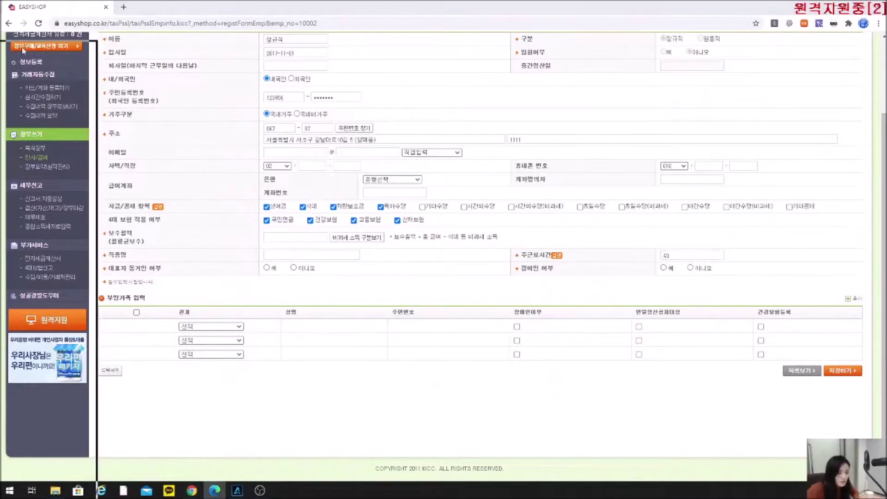
{"action": "left_click", "coordinate": [214, 491]}
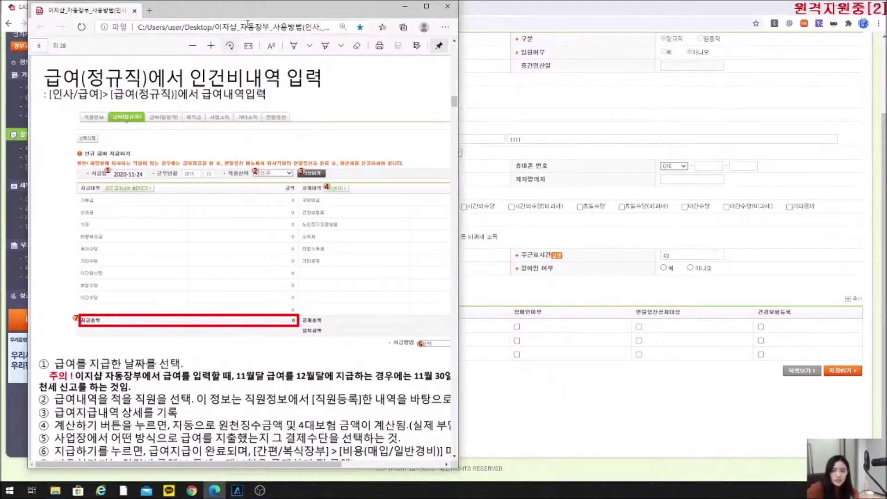
Leave the PDF manual and scroll the EasyShop employee form back to the top.
{"action": "key", "text": "alt+Tab"}
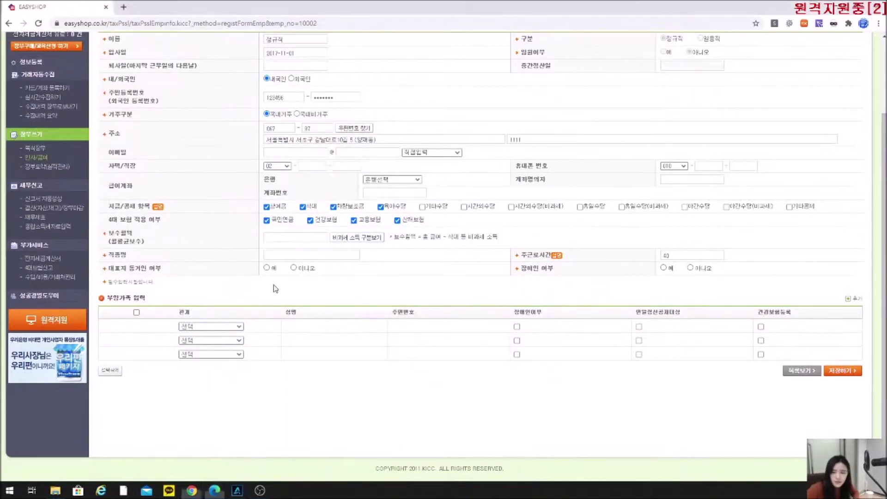
{"action": "scroll", "coordinate": [277, 289], "scroll_direction": "up", "scroll_amount": 3}
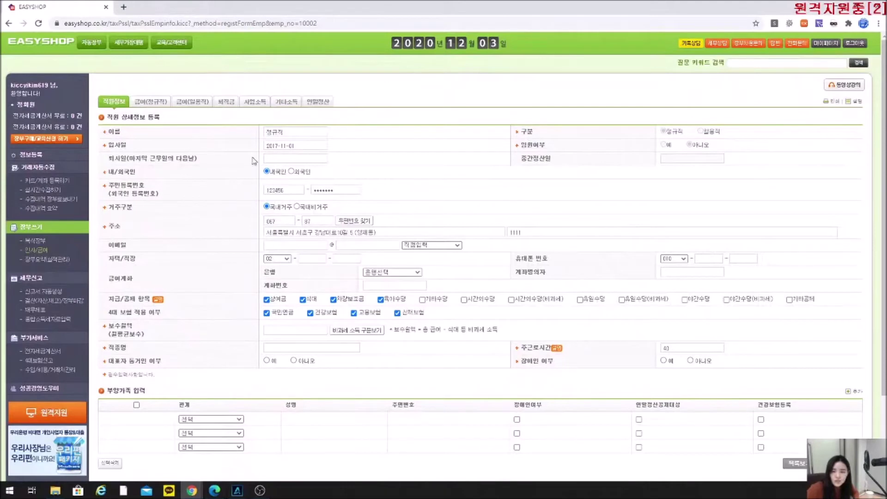
Return to the employee list and open the 급여(정규직) regular-staff salary tab.
{"action": "left_click", "coordinate": [112, 102]}
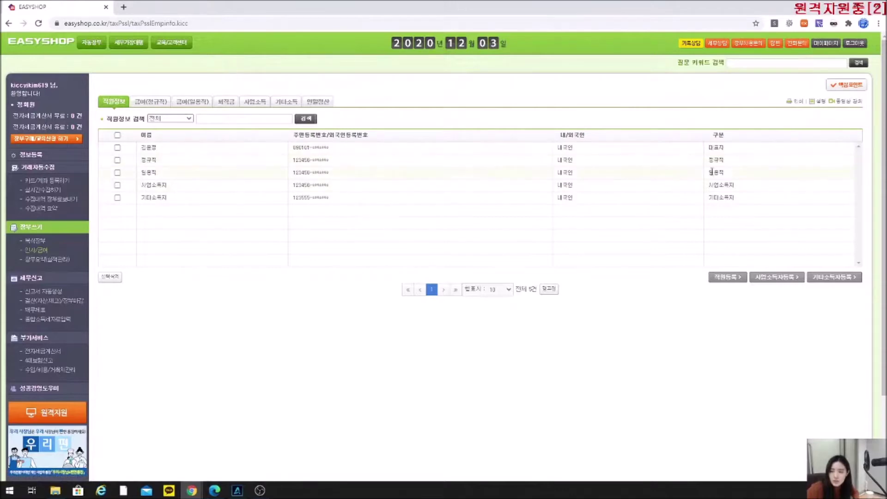
{"action": "left_click", "coordinate": [151, 103]}
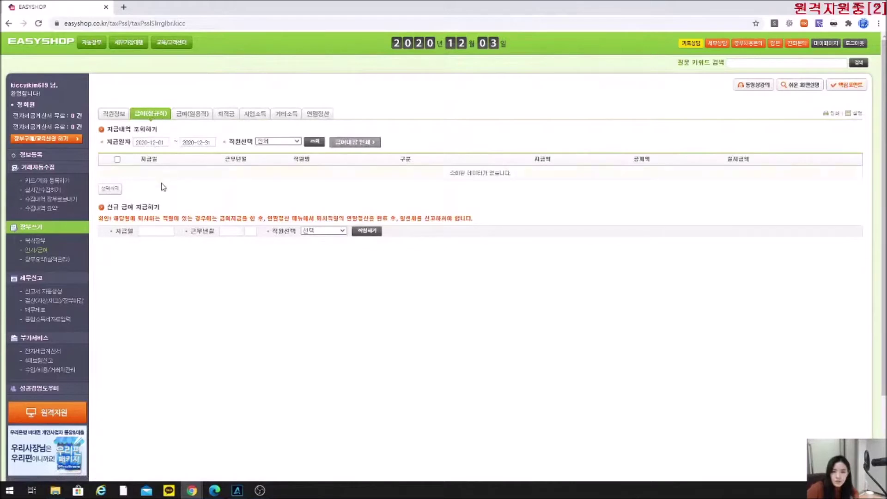
Point out the empty 신규 급여 지급하기 row on the 급여(정규직) tab.
{"action": "left_click_drag", "start_coordinate": [162, 207], "coordinate": [109, 208]}
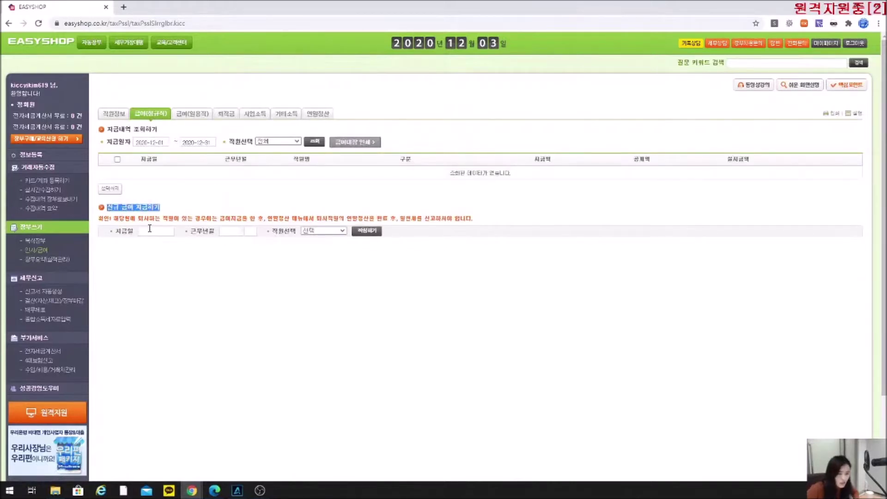
{"action": "left_click", "coordinate": [186, 199]}
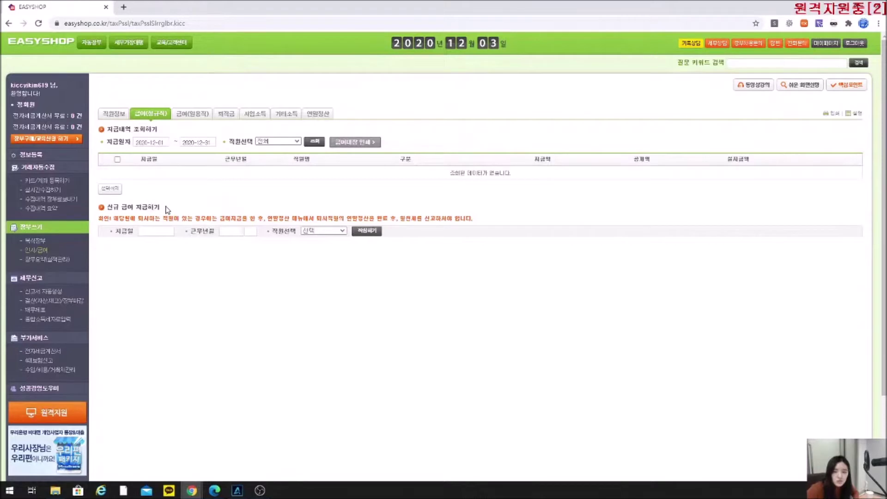
{"action": "left_click_drag", "start_coordinate": [167, 209], "coordinate": [107, 208]}
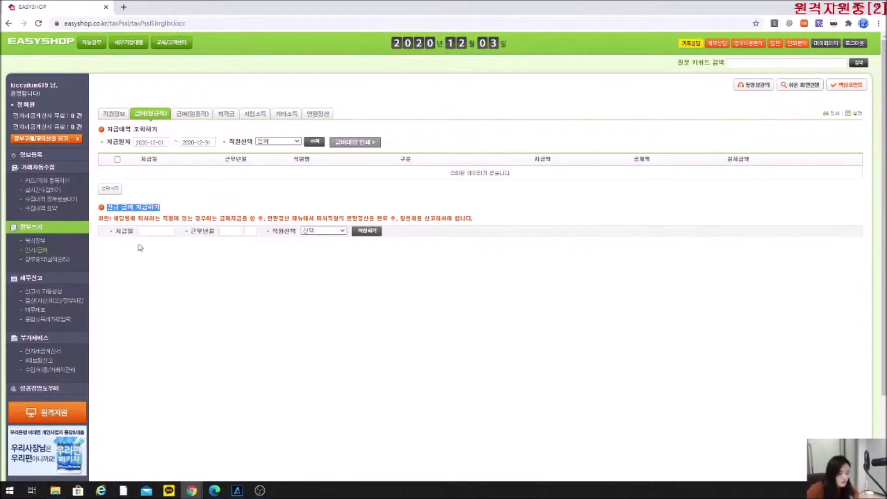
{"action": "left_click", "coordinate": [146, 262]}
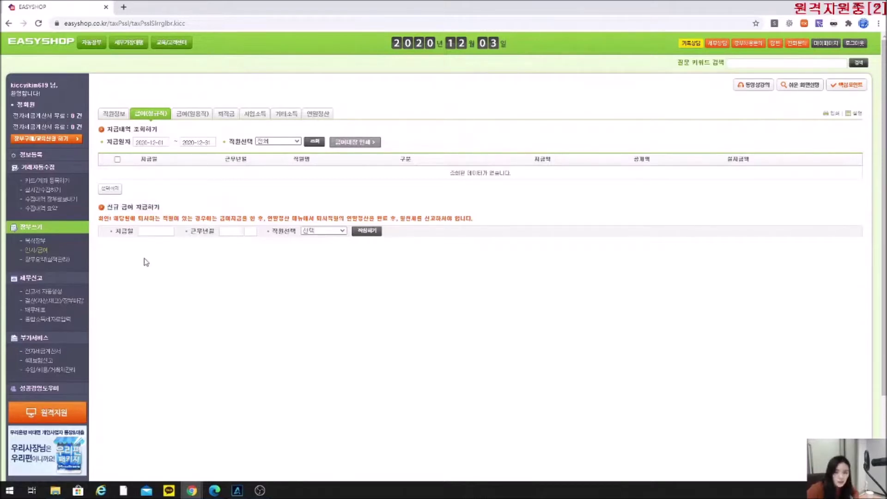
{"action": "left_click", "coordinate": [151, 231]}
Start a regular-staff payment dated 2020-12-16 and open its pay entry table.
{"action": "left_click", "coordinate": [186, 297]}
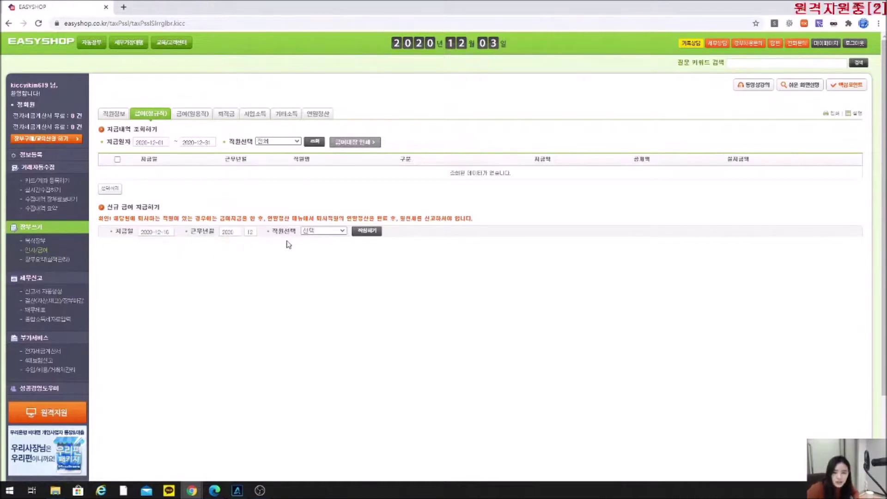
{"action": "left_click", "coordinate": [317, 231]}
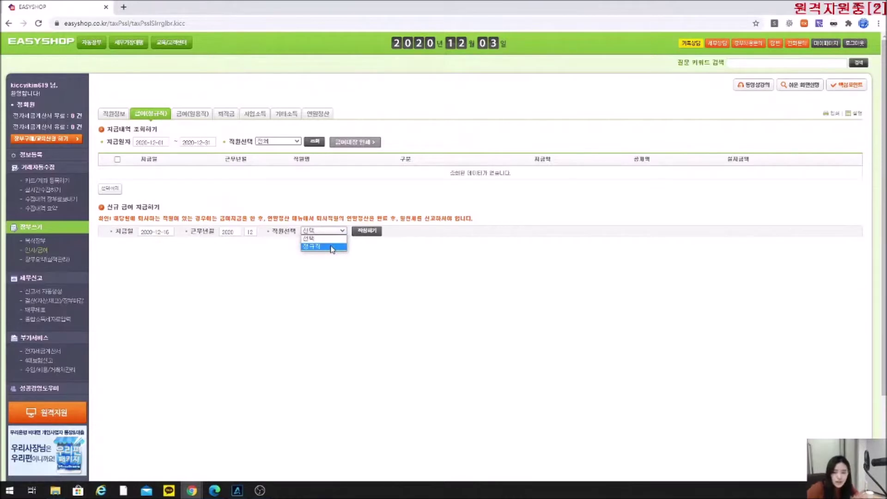
{"action": "left_click", "coordinate": [332, 247]}
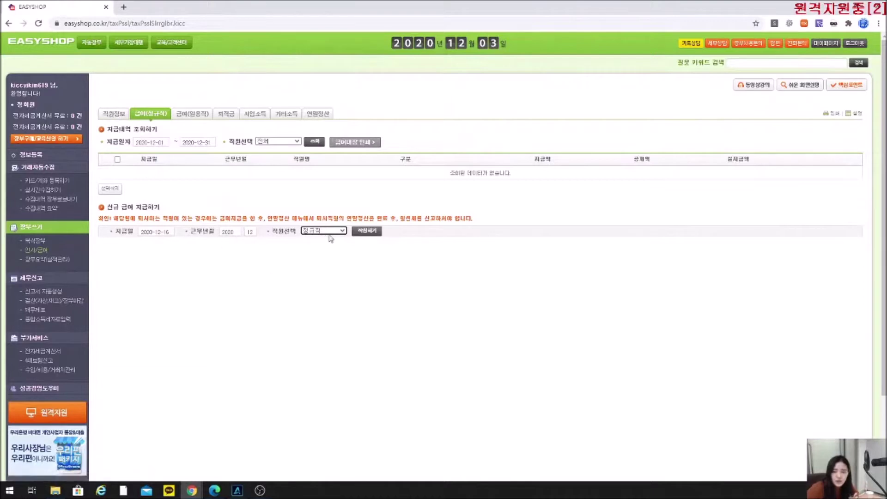
{"action": "left_click", "coordinate": [368, 231]}
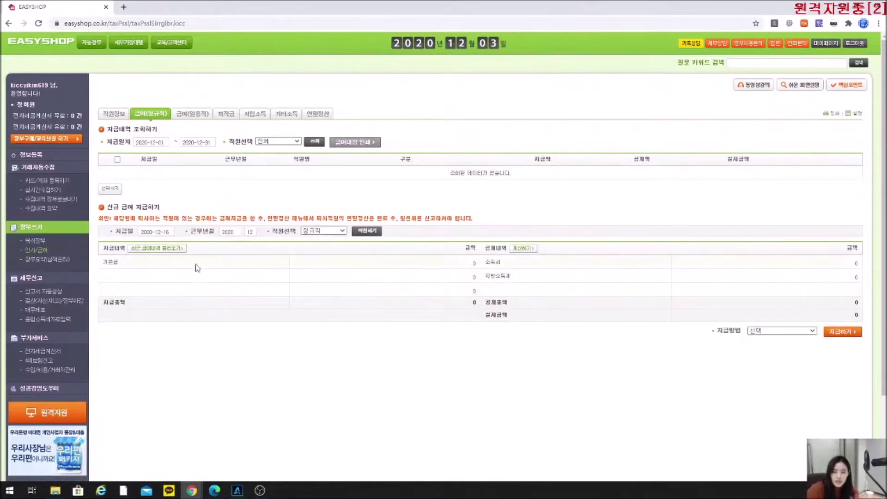
{"action": "left_click_drag", "start_coordinate": [140, 228], "coordinate": [128, 233]}
{"action": "left_click", "coordinate": [128, 233]}
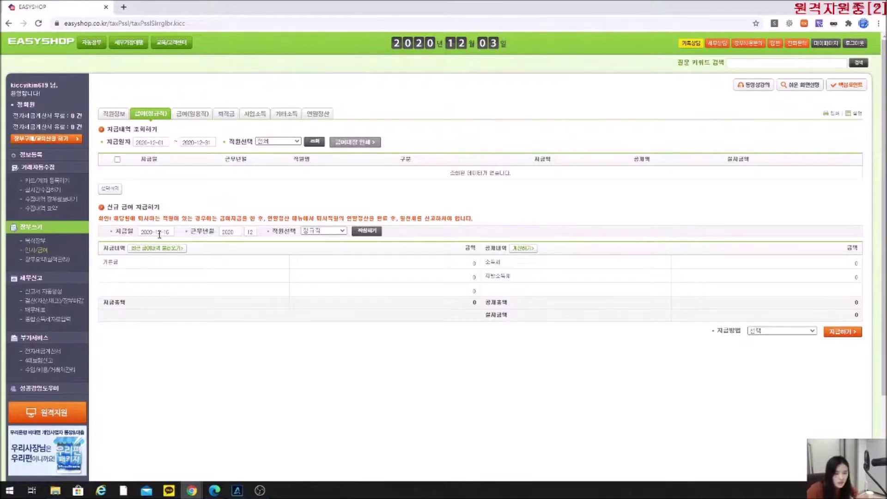
Change the payment date to 2020-11-30 and reselect the regular employee.
{"action": "left_click", "coordinate": [160, 235]}
{"action": "left_click", "coordinate": [199, 244]}
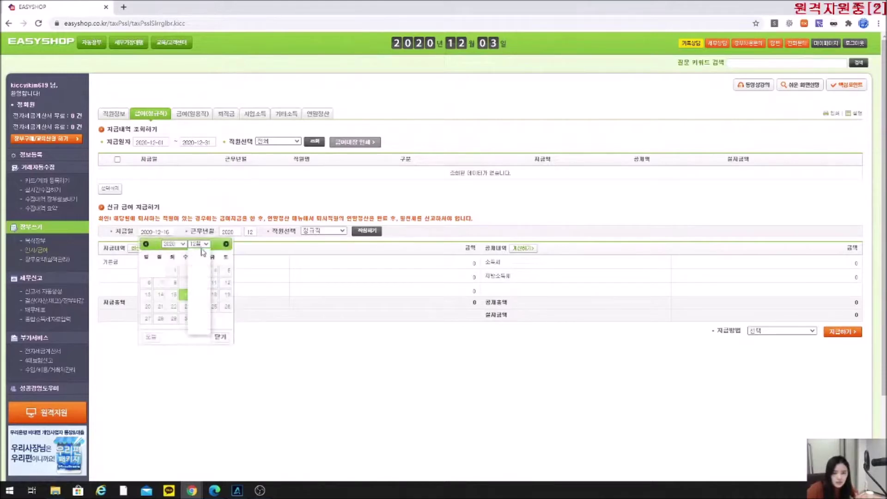
{"action": "left_click", "coordinate": [197, 323]}
{"action": "left_click", "coordinate": [160, 319]}
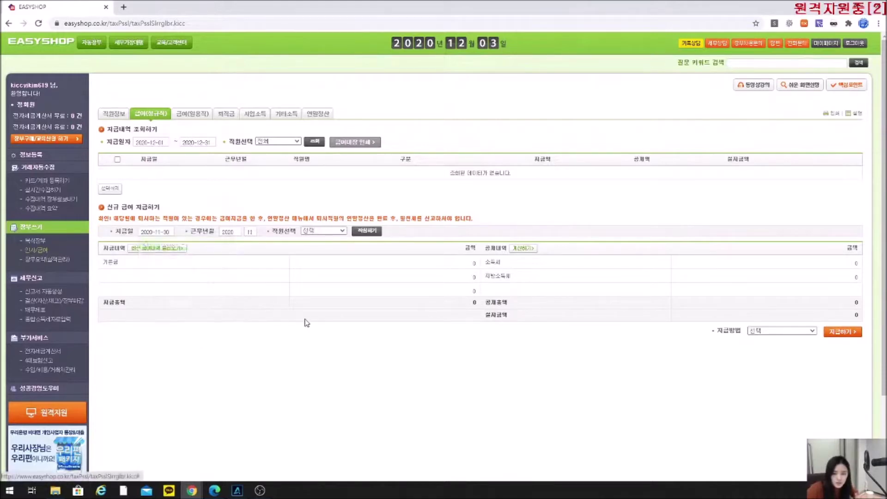
{"action": "left_click", "coordinate": [324, 231]}
{"action": "left_click", "coordinate": [324, 244]}
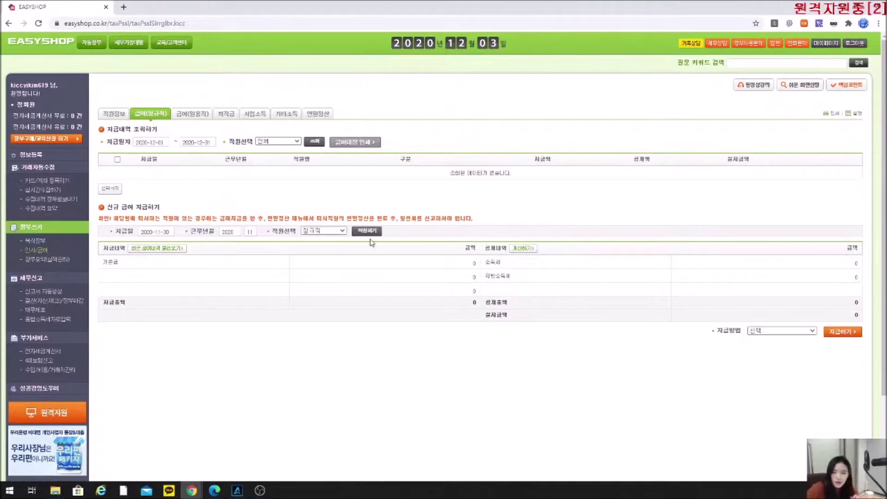
Enter 10,000,000 as base pay, calculate income and local income tax, then return to 직원정보.
{"action": "left_click", "coordinate": [452, 264]}
{"action": "type", "text": "10,000,00"}
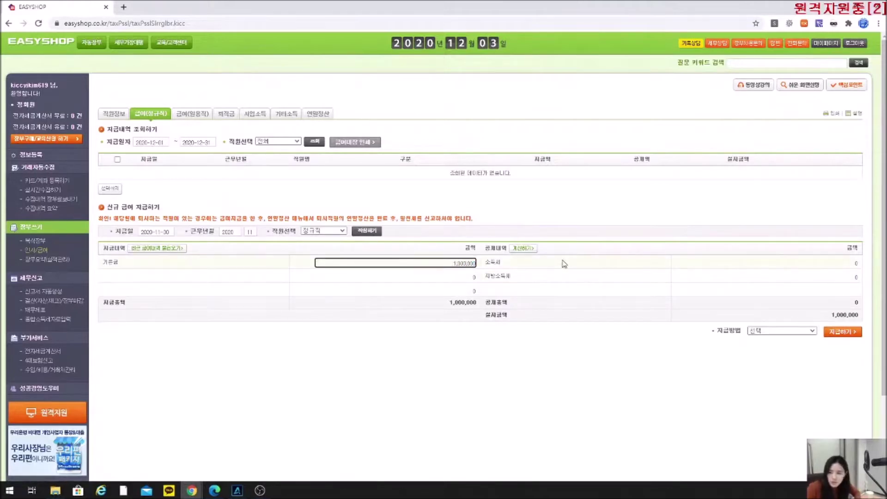
{"action": "type", "text": "0"}
{"action": "left_click", "coordinate": [525, 250]}
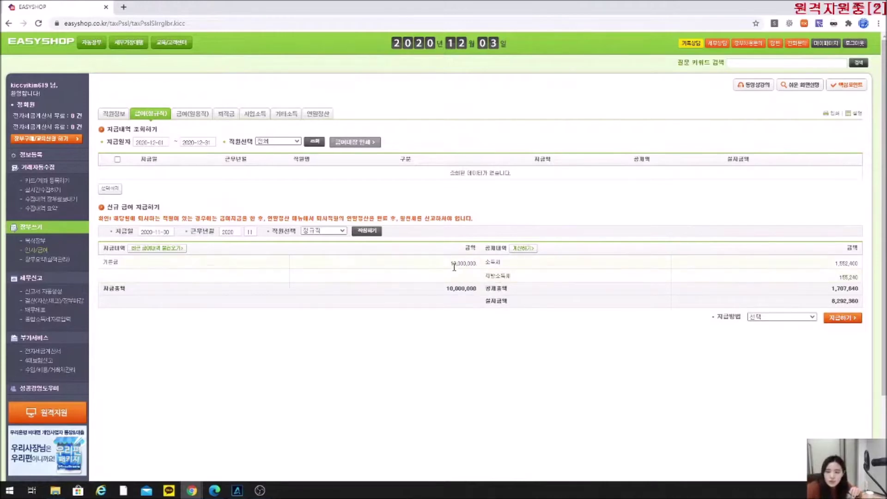
{"action": "left_click", "coordinate": [119, 118]}
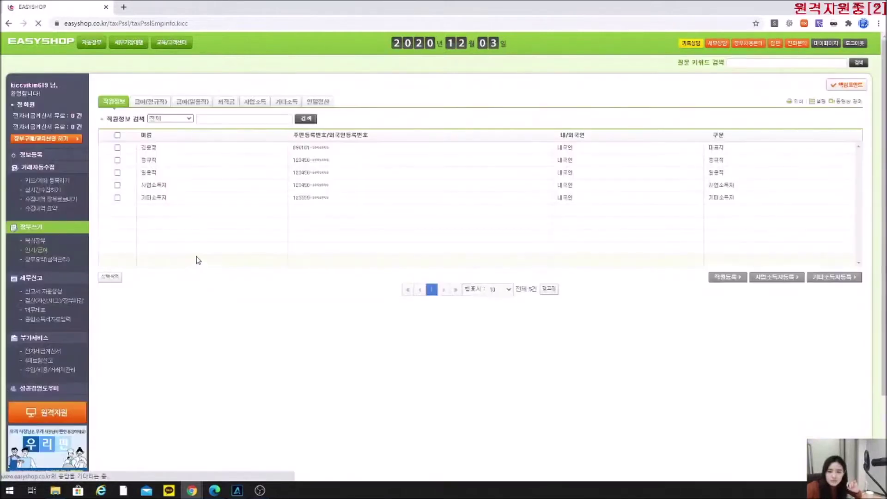
In the regular employee's record, tick bonus, meal and car allowances plus all four insurances.
{"action": "left_click", "coordinate": [151, 161]}
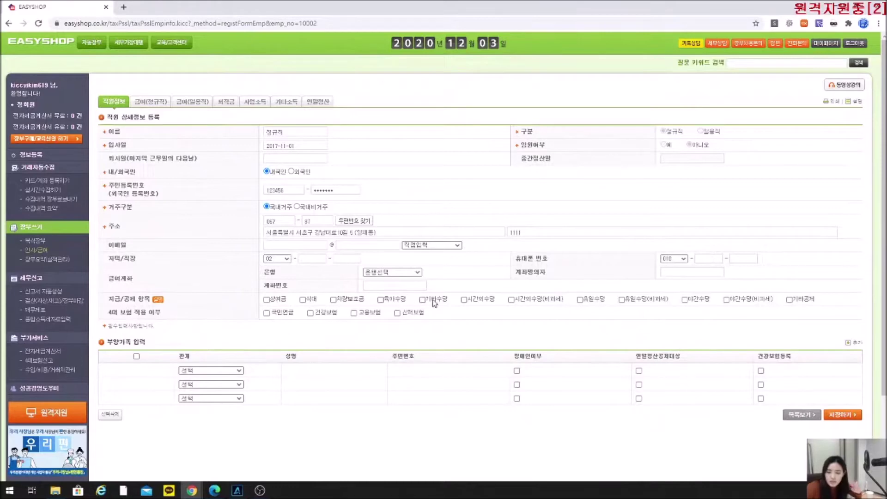
{"action": "left_click_drag", "start_coordinate": [98, 313], "coordinate": [176, 320]}
{"action": "left_click", "coordinate": [176, 320]}
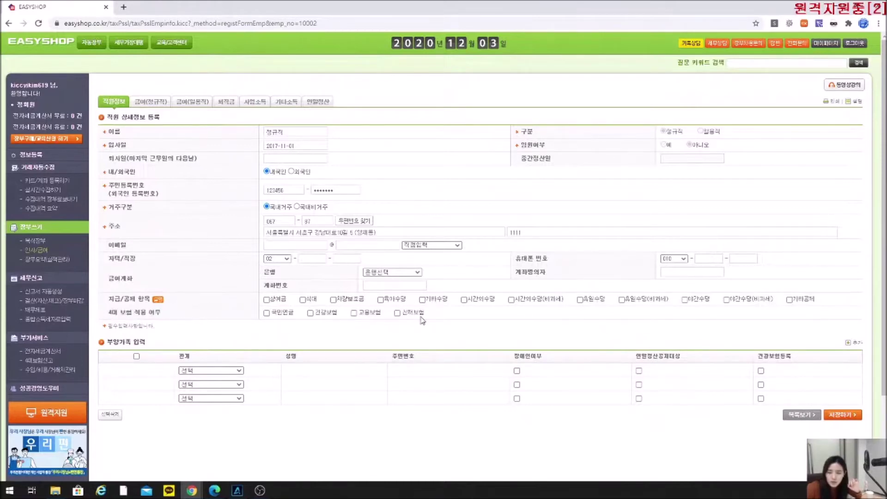
{"action": "left_click", "coordinate": [268, 300]}
{"action": "left_click", "coordinate": [313, 301]}
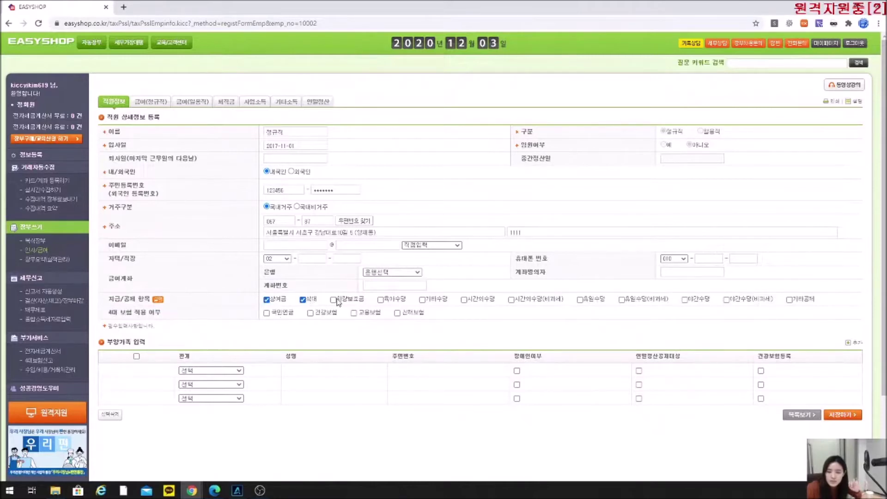
{"action": "left_click", "coordinate": [333, 300]}
{"action": "left_click", "coordinate": [267, 314]}
{"action": "left_click", "coordinate": [311, 313]}
{"action": "left_click", "coordinate": [354, 313]}
{"action": "left_click", "coordinate": [398, 314]}
Set the monthly wage, job type 경영지원 사무원, 10 weekly hours and both 아니오 answers, then save.
{"action": "left_click", "coordinate": [316, 331]}
{"action": "type", "text": "3,000,000"}
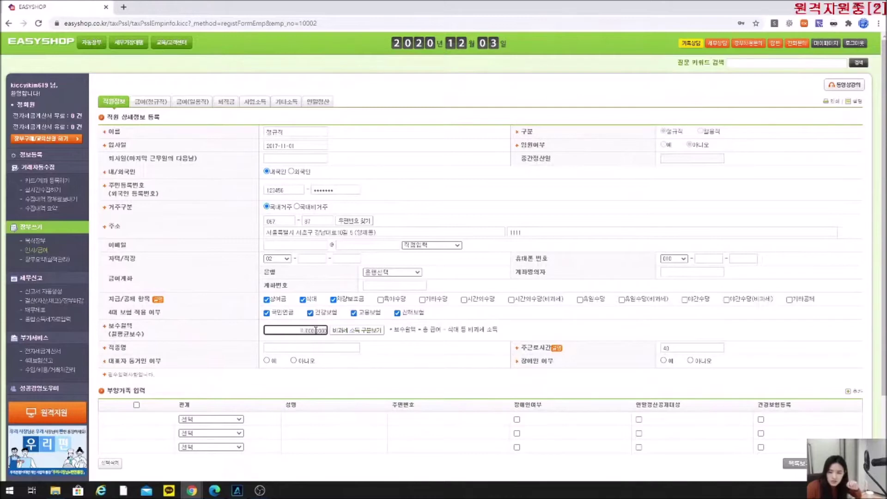
{"action": "left_click", "coordinate": [326, 347]}
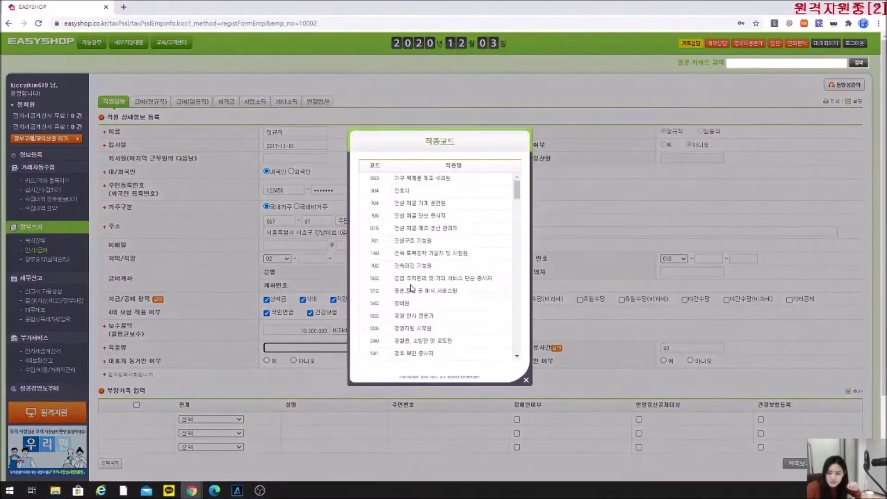
{"action": "left_click", "coordinate": [406, 329]}
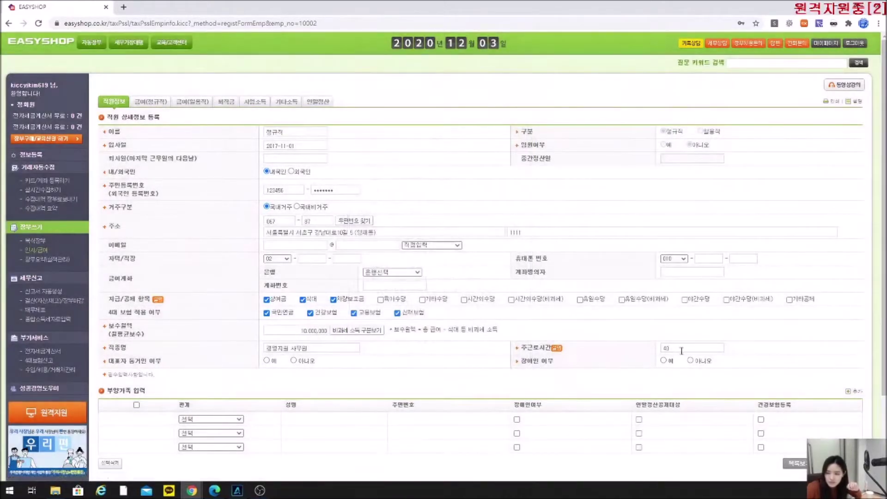
{"action": "type", "text": "10"}
{"action": "left_click", "coordinate": [294, 360]}
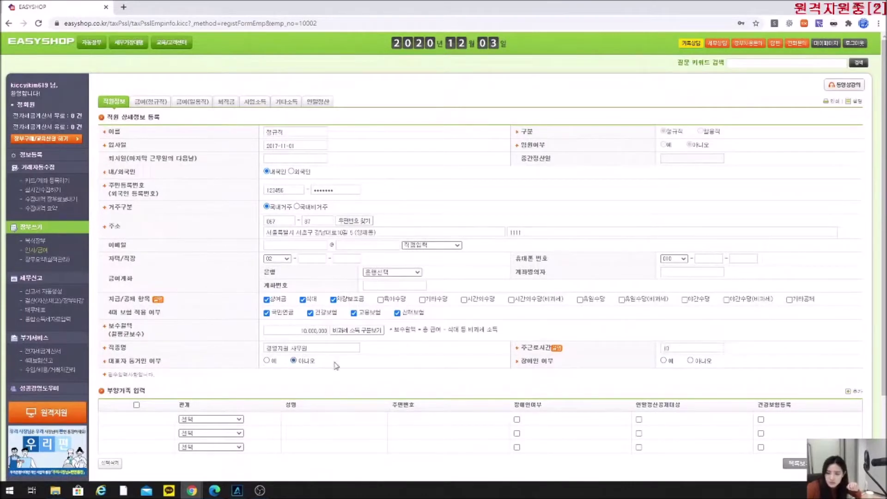
{"action": "left_click", "coordinate": [691, 361]}
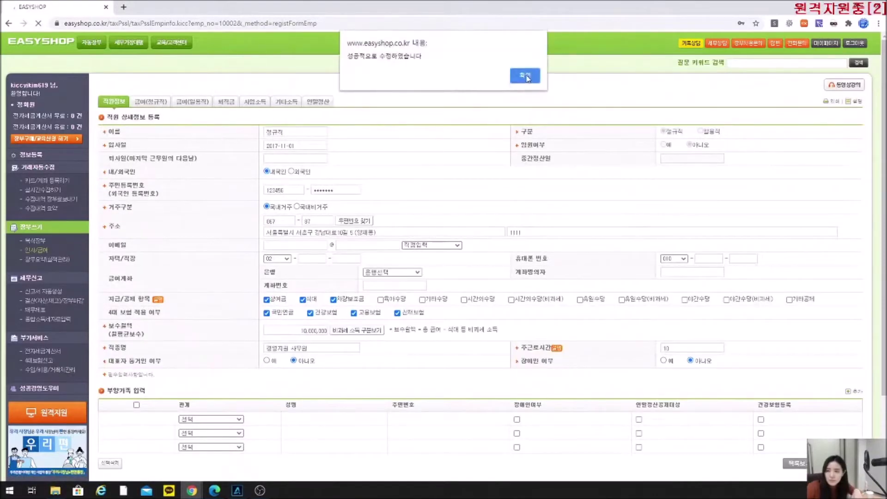
{"action": "left_click", "coordinate": [526, 76]}
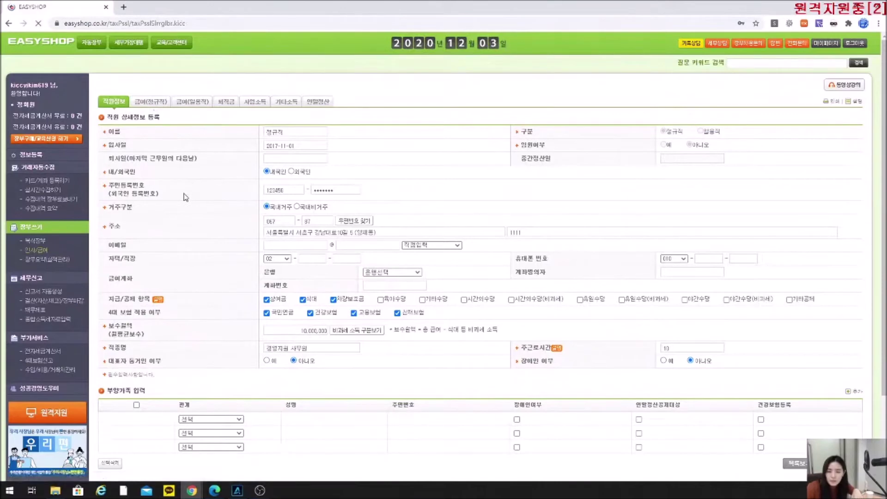
Open a new regular-employee pay slip dated 2020-11-30.
{"action": "left_click", "coordinate": [154, 233]}
{"action": "left_click", "coordinate": [199, 244]}
{"action": "left_click", "coordinate": [205, 321]}
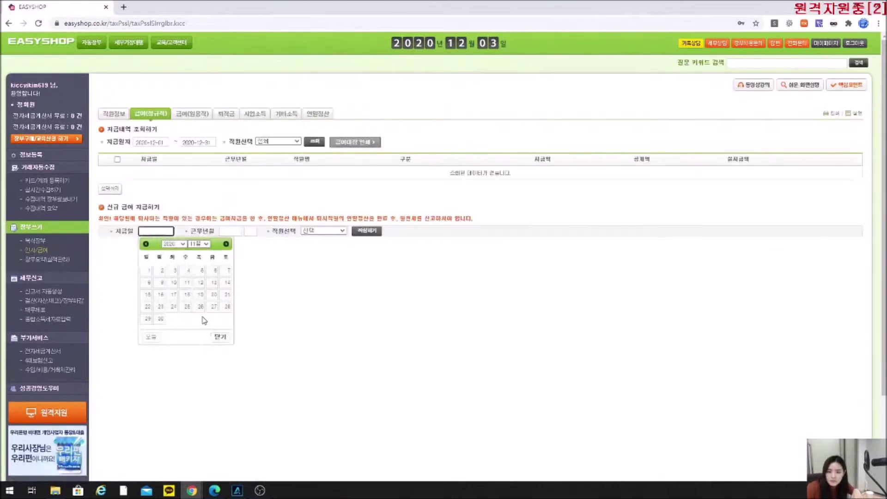
{"action": "left_click", "coordinate": [160, 319]}
{"action": "left_click", "coordinate": [333, 231]}
{"action": "left_click", "coordinate": [334, 247]}
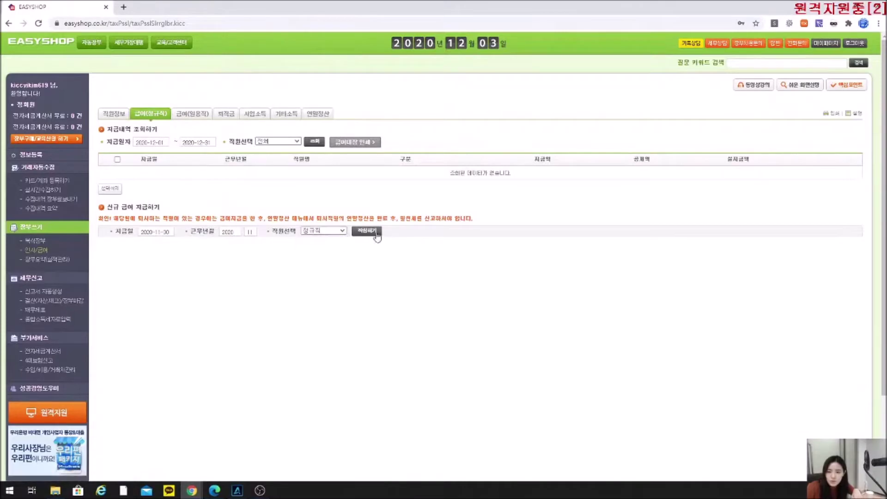
{"action": "left_click", "coordinate": [373, 231]}
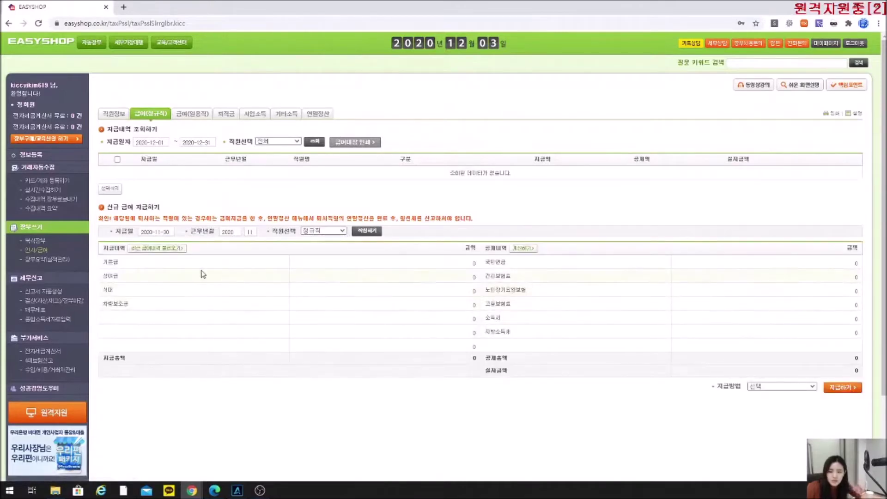
Load the most recent pay history into the slip: 5,000,000 pay and 4,614,490 net.
{"action": "left_click_drag", "start_coordinate": [107, 276], "coordinate": [146, 306]}
{"action": "left_click", "coordinate": [146, 306]}
{"action": "left_click_drag", "start_coordinate": [486, 262], "coordinate": [517, 287]}
{"action": "left_click", "coordinate": [517, 289]}
{"action": "double_click", "coordinate": [490, 291]}
{"action": "left_click", "coordinate": [494, 304]}
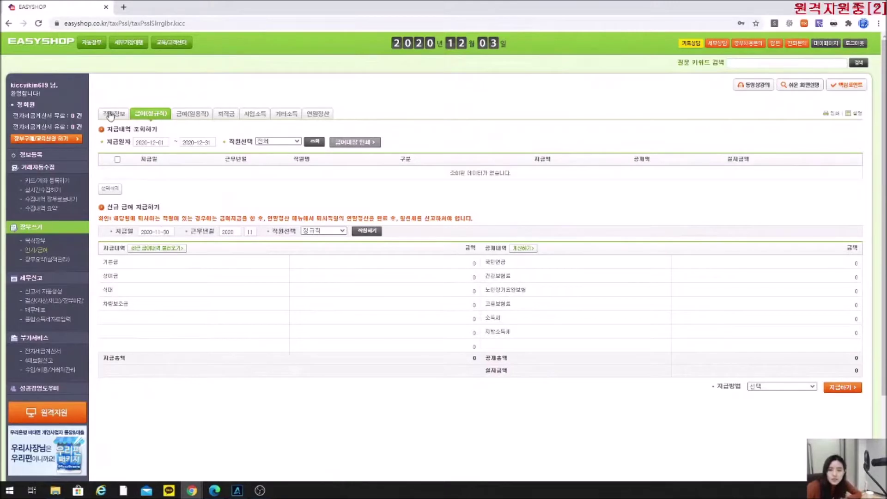
{"action": "left_click", "coordinate": [163, 250]}
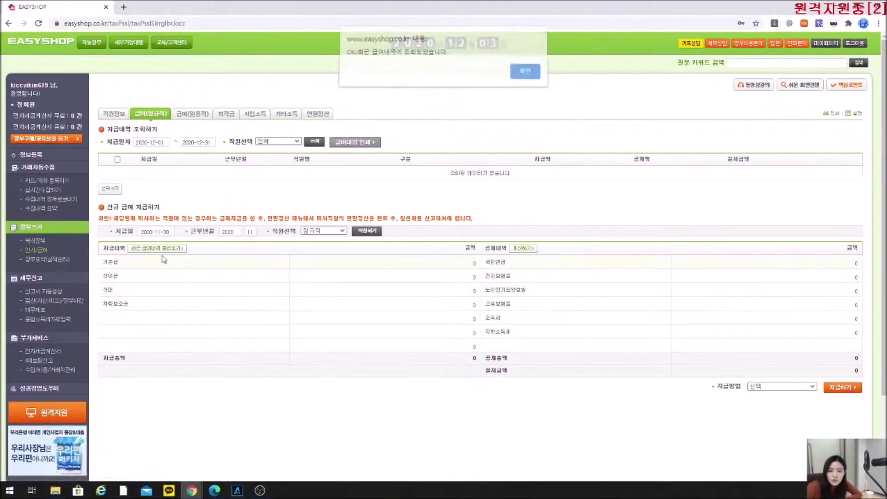
{"action": "left_click", "coordinate": [534, 79]}
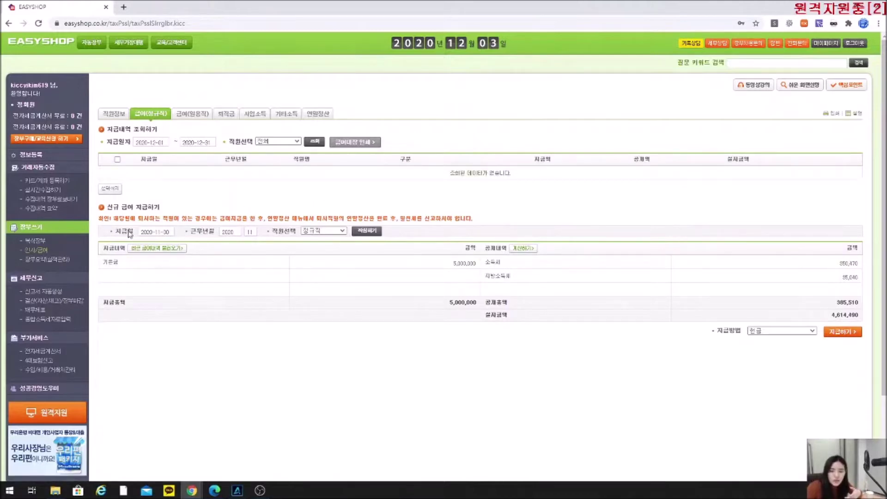
Start a fresh regular-employee pay slip dated 2020-11-30.
{"action": "left_click", "coordinate": [158, 231]}
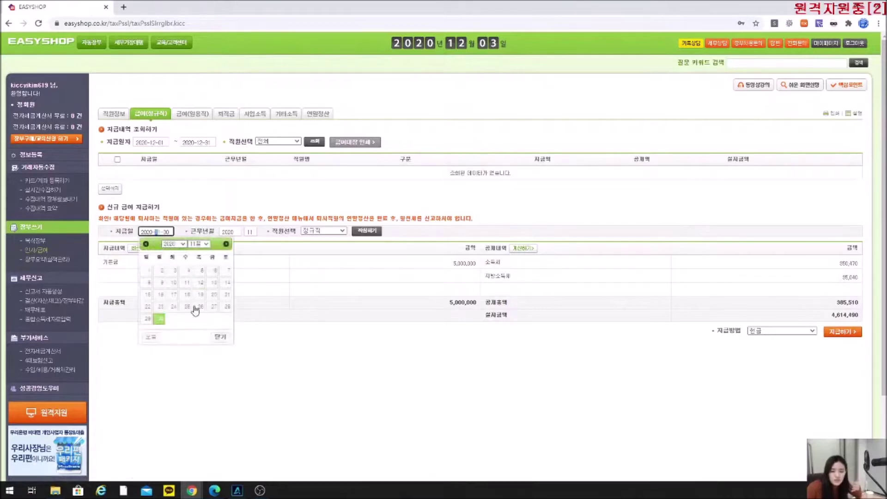
{"action": "left_click", "coordinate": [157, 313]}
{"action": "left_click", "coordinate": [339, 232]}
{"action": "left_click", "coordinate": [323, 242]}
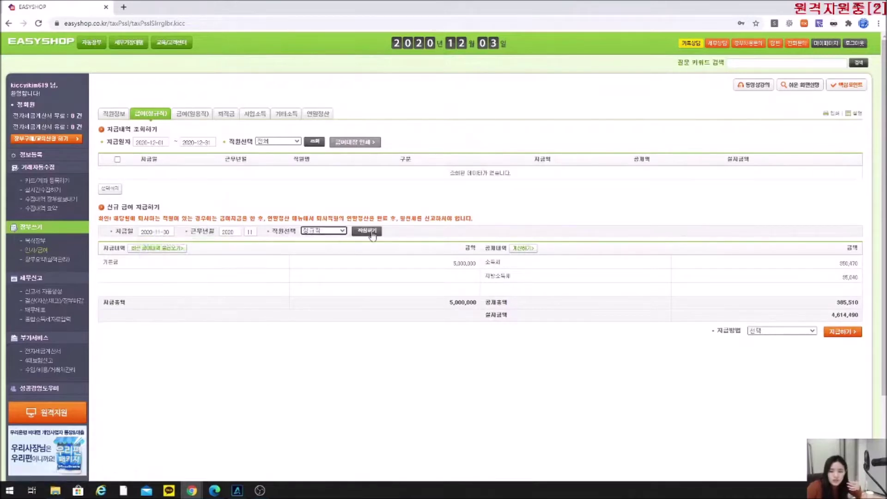
{"action": "left_click", "coordinate": [368, 231]}
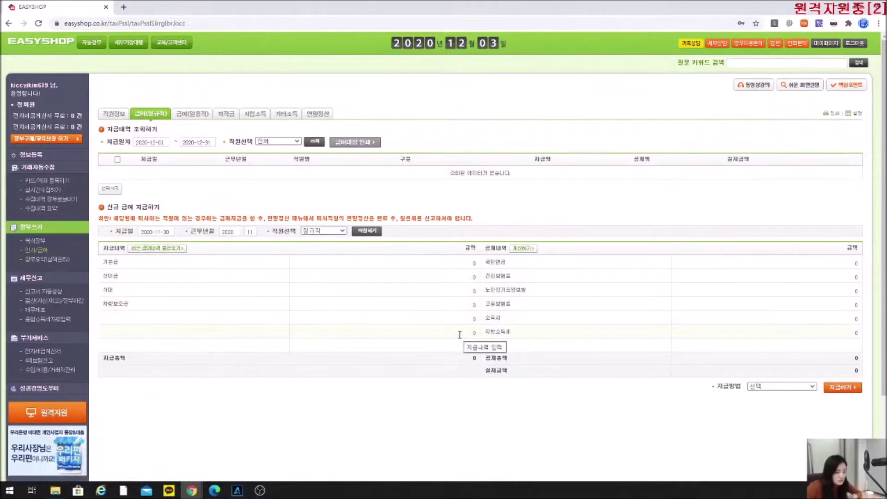
Enter base pay 2,000,000, bonus 200,000, meal and car allowances, and calculate deductions.
{"action": "left_click", "coordinate": [457, 263]}
{"action": "type", "text": "2000000"}
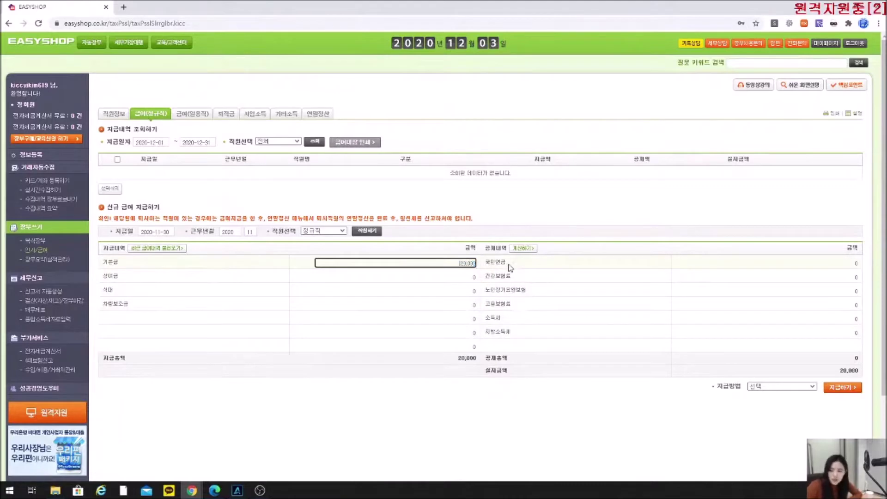
{"action": "left_click", "coordinate": [458, 277]}
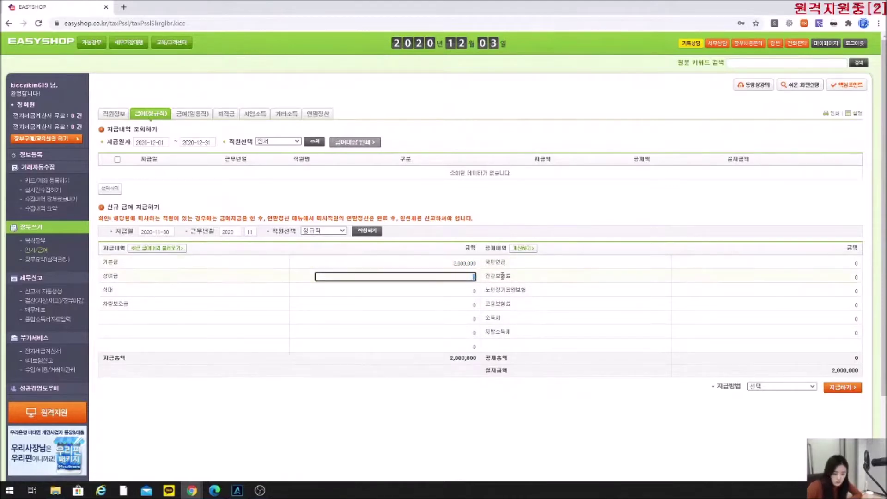
{"action": "type", "text": "2000000"}
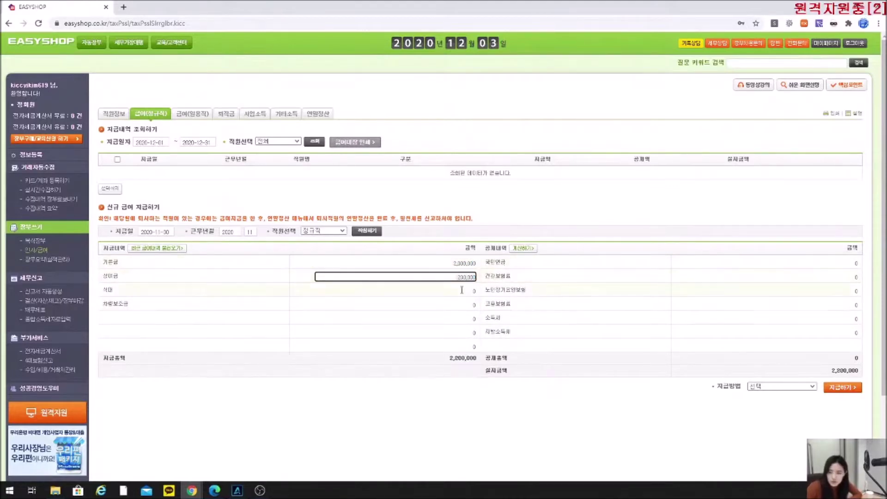
{"action": "key", "text": "Tab"}
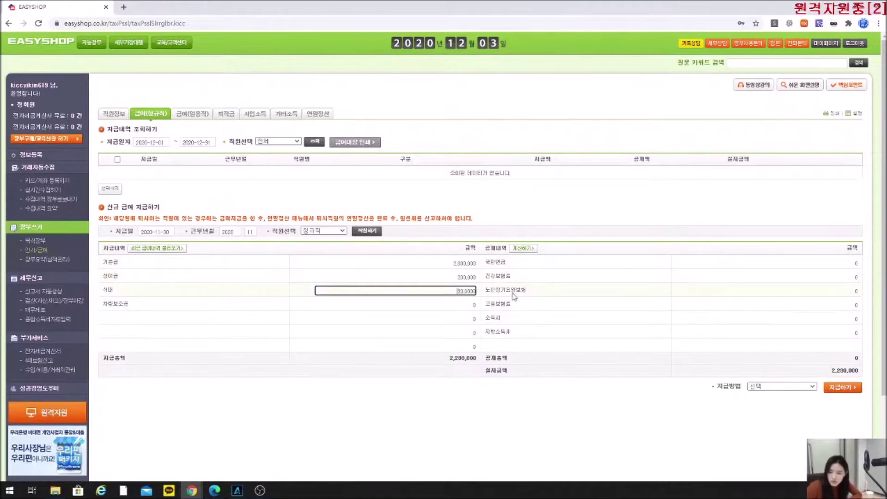
{"action": "key", "text": "Tab"}
{"action": "type", "text": "2000"}
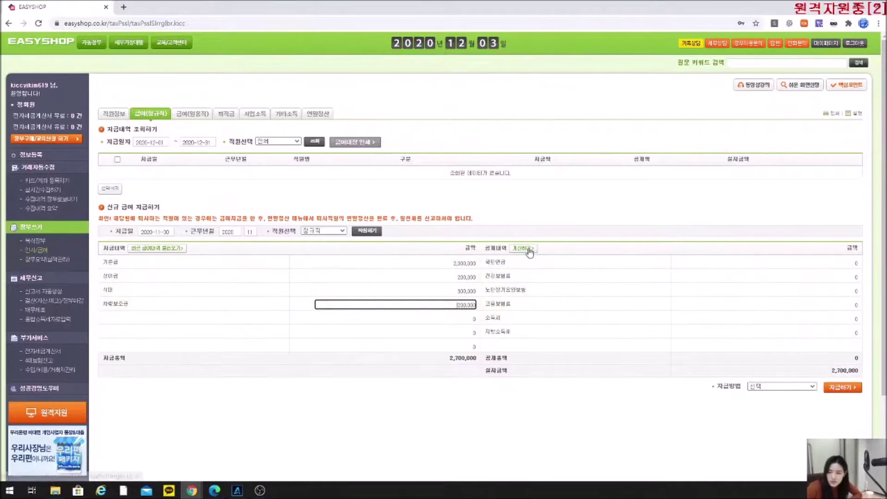
{"action": "left_click", "coordinate": [525, 249]}
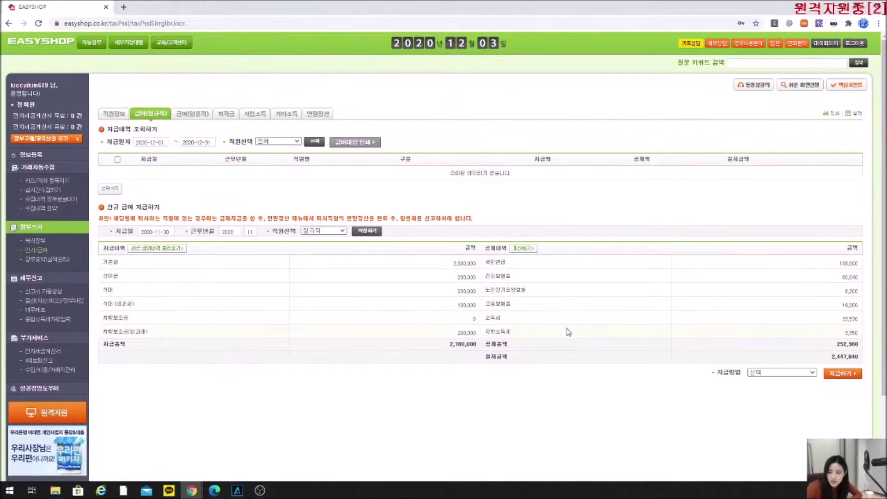
{"action": "left_click_drag", "start_coordinate": [502, 319], "coordinate": [485, 319]}
Change the national pension deduction to 50,000 and health insurance to 60,000.
{"action": "left_click", "coordinate": [523, 322]}
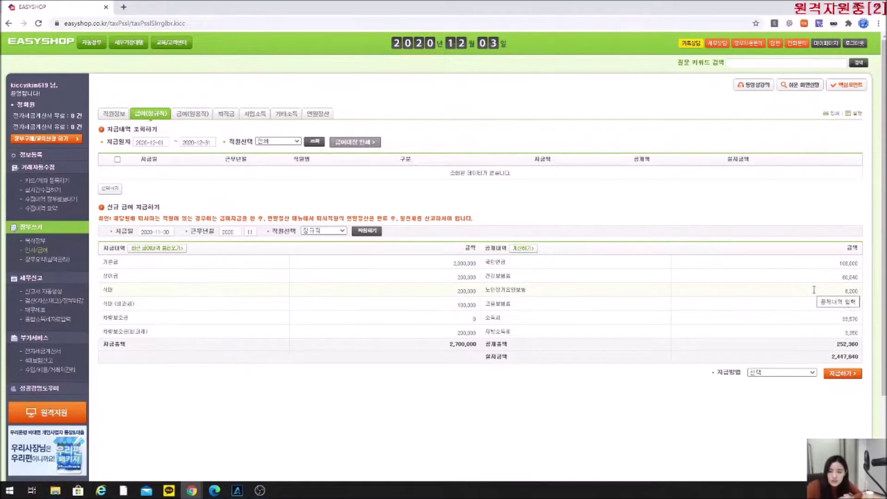
{"action": "left_click", "coordinate": [836, 267]}
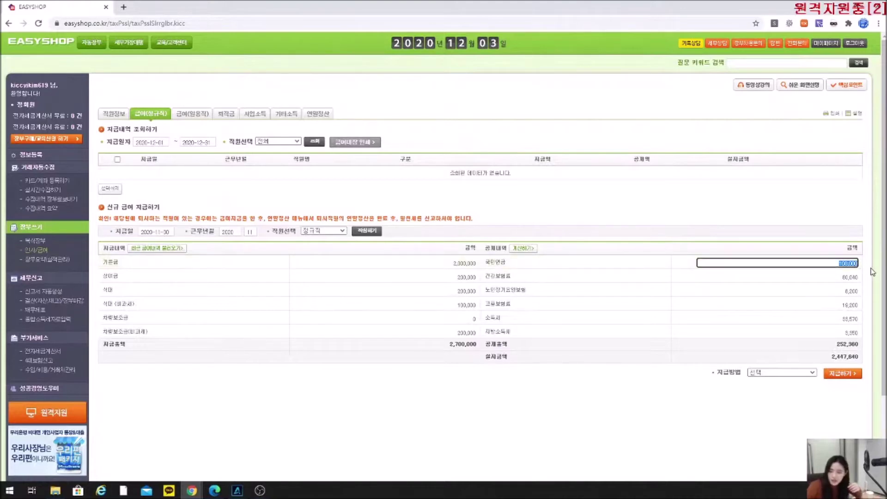
{"action": "key", "text": "BackSpace"}
{"action": "type", "text": "5000"}
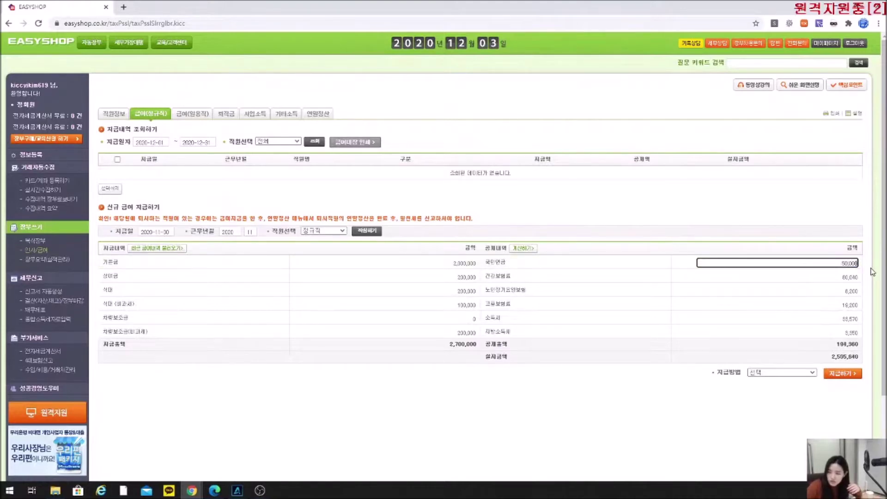
{"action": "key", "text": "Tab"}
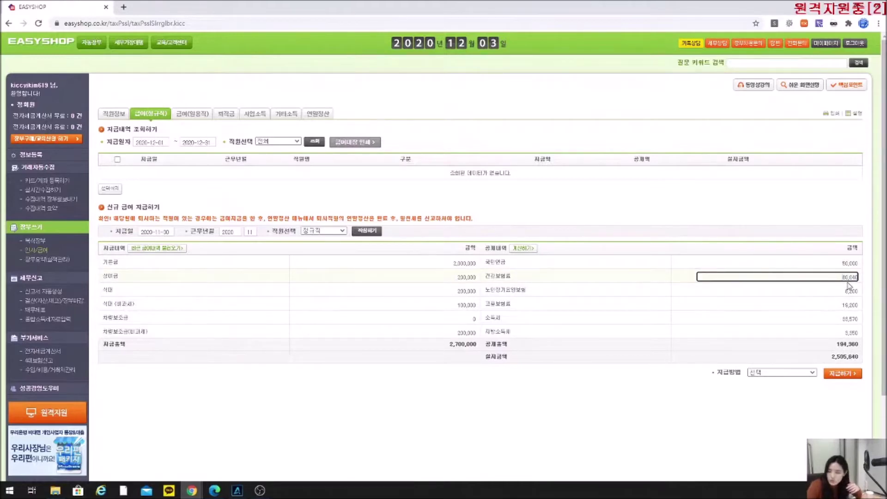
{"action": "key", "text": "BackSpace"}
{"action": "key", "text": "BackSpace"}
{"action": "key", "text": "BackSpace"}
{"action": "key", "text": "BackSpace"}
{"action": "key", "text": "BackSpace"}
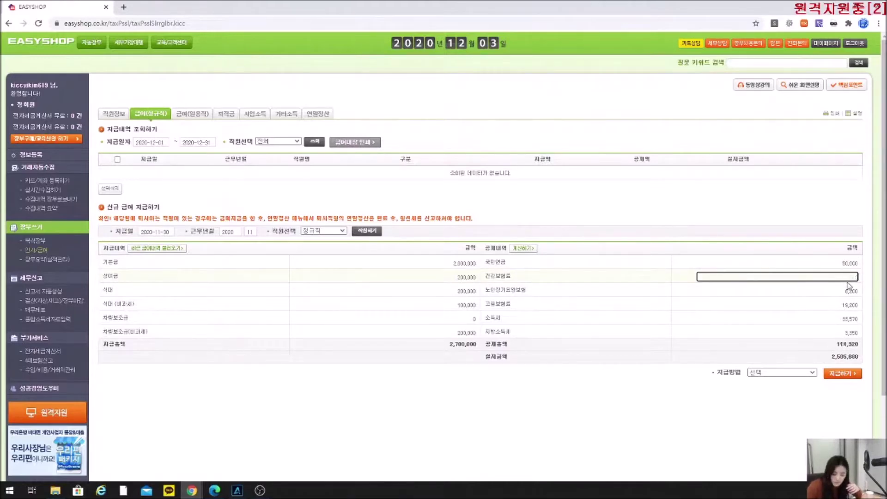
{"action": "left_click", "coordinate": [729, 272]}
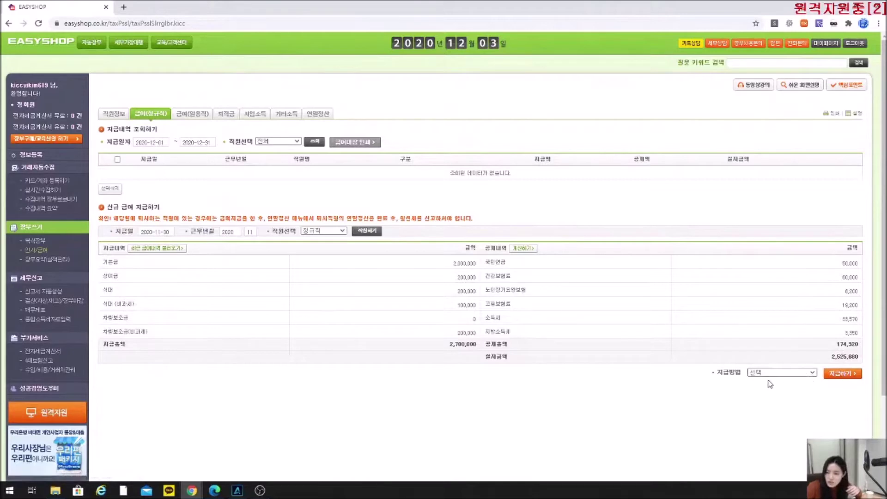
Choose the company bank account as payment method and submit the November pay.
{"action": "left_click", "coordinate": [791, 373]}
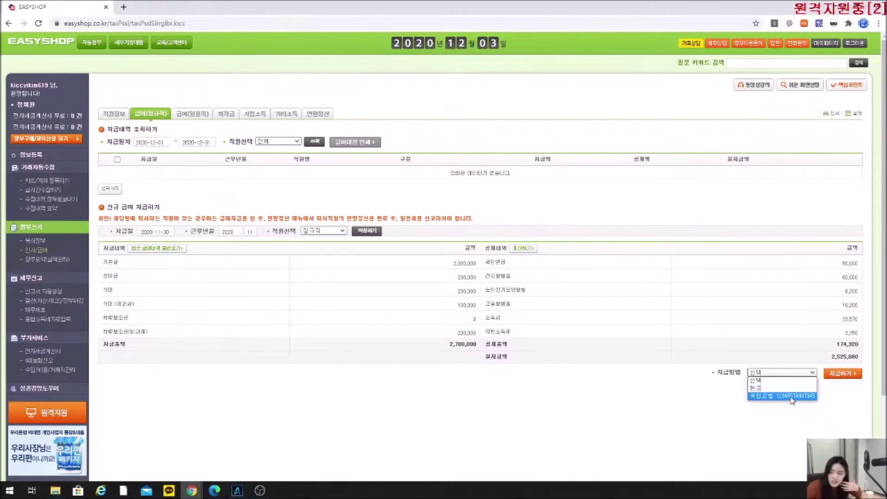
{"action": "left_click", "coordinate": [791, 396]}
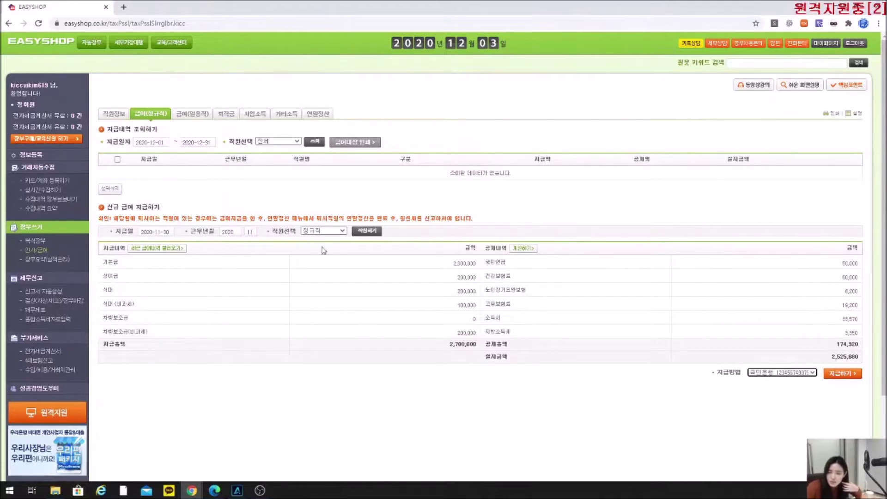
{"action": "left_click", "coordinate": [846, 380]}
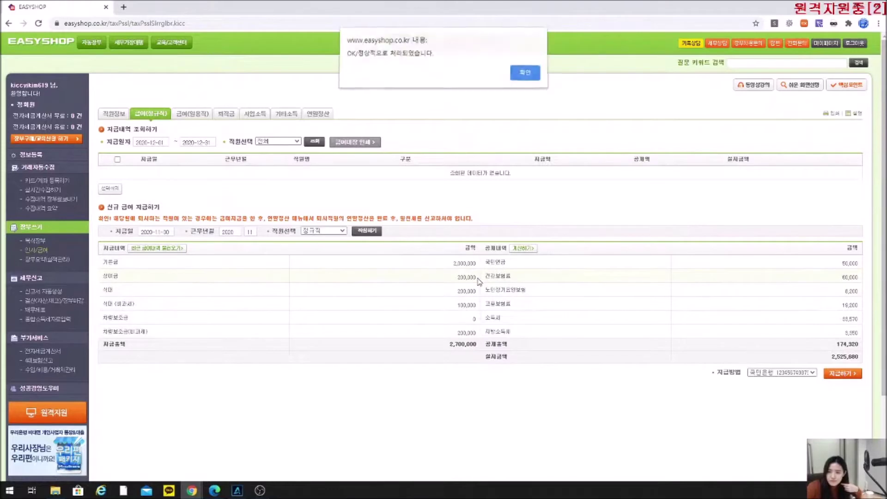
Confirm the processed-payment alert, review the 2,700,000 pay total, and go to 복식장부.
{"action": "left_click", "coordinate": [525, 76]}
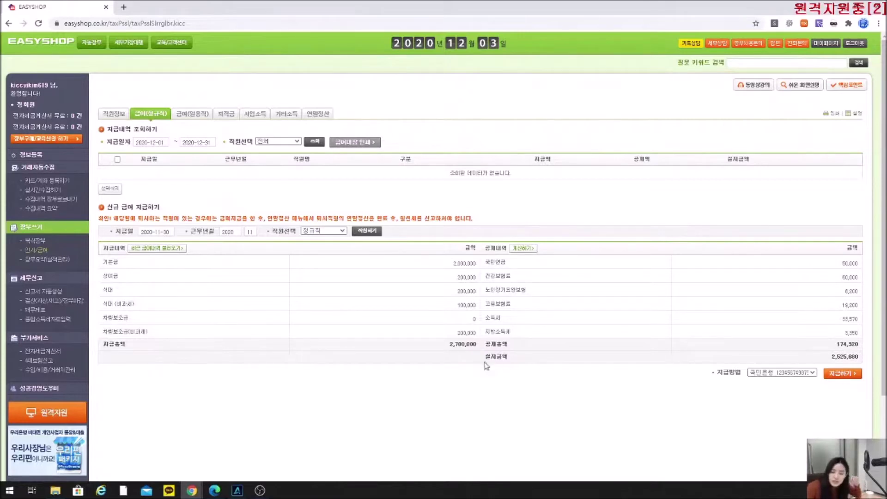
{"action": "double_click", "coordinate": [462, 344]}
{"action": "left_click", "coordinate": [459, 347]}
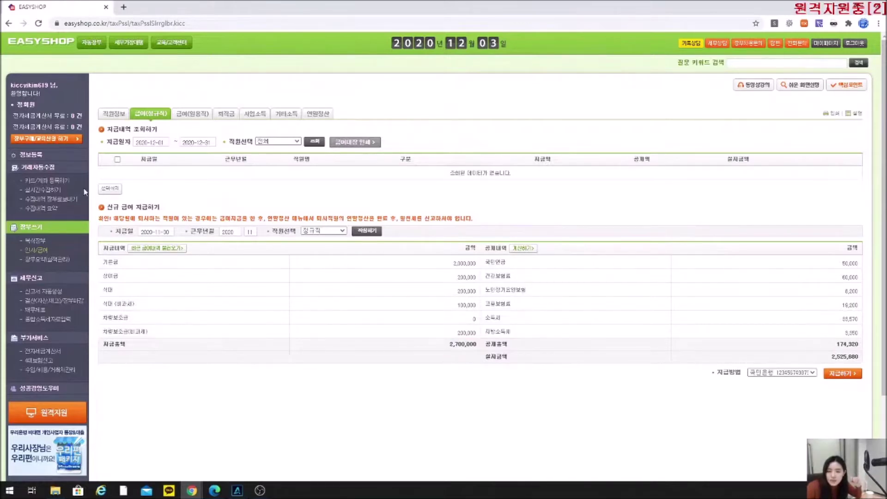
{"action": "left_click", "coordinate": [41, 240]}
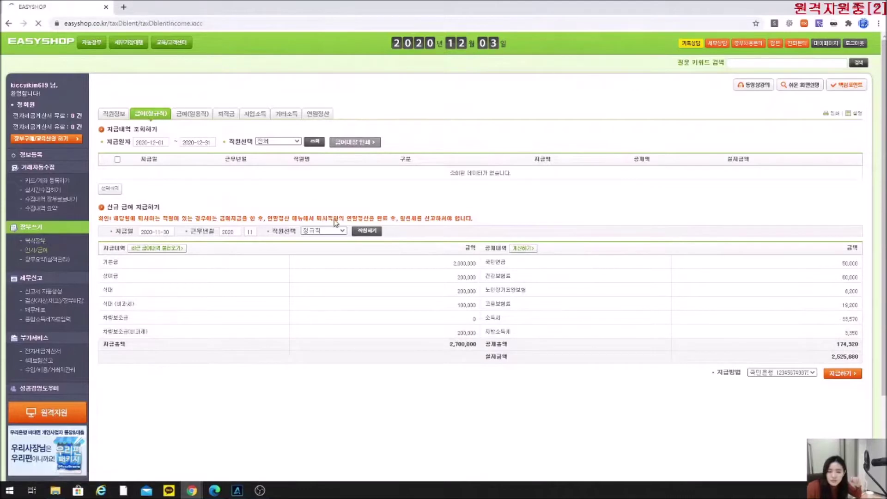
{"action": "left_click", "coordinate": [186, 148]}
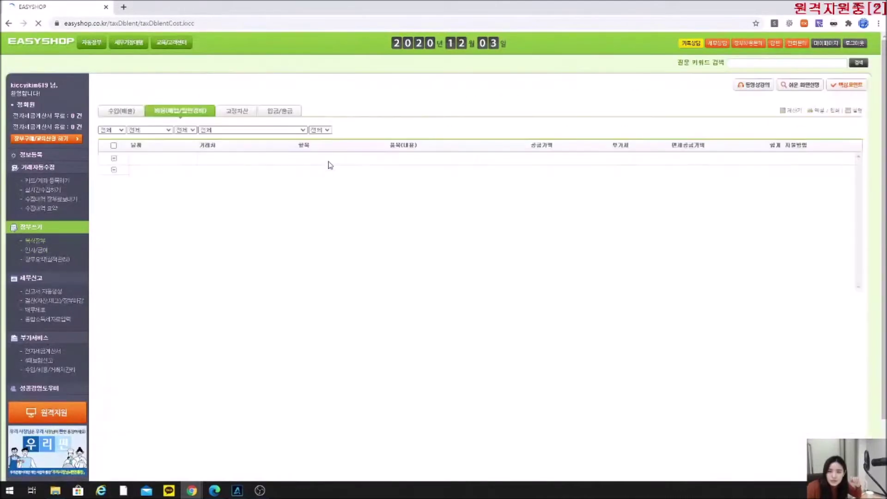
{"action": "left_click", "coordinate": [739, 123]}
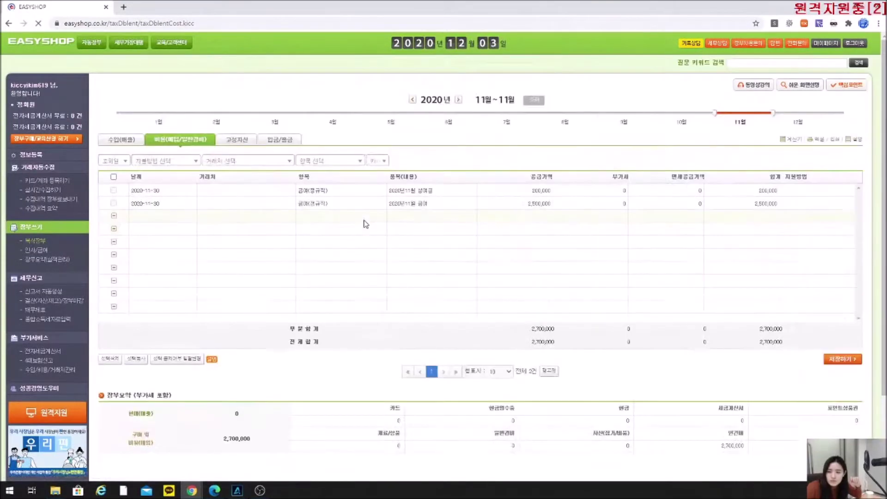
{"action": "left_click", "coordinate": [527, 204]}
{"action": "left_click_drag", "start_coordinate": [527, 204], "coordinate": [552, 207]}
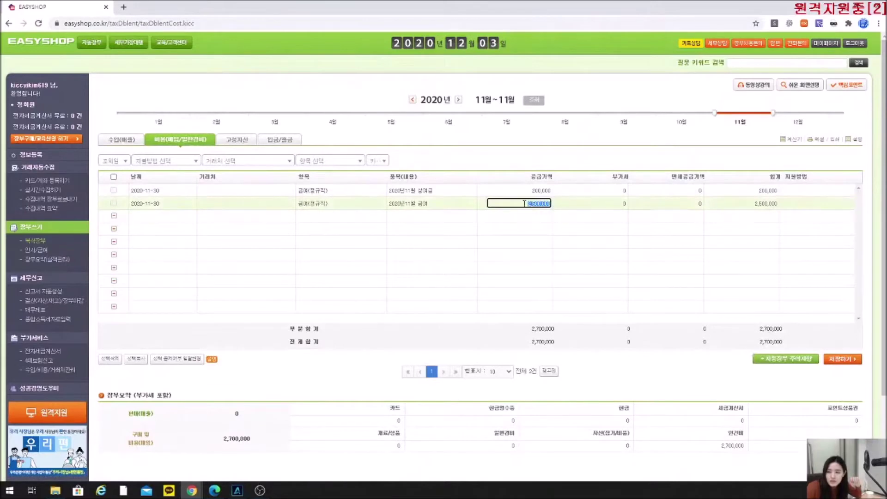
{"action": "left_click", "coordinate": [523, 190]}
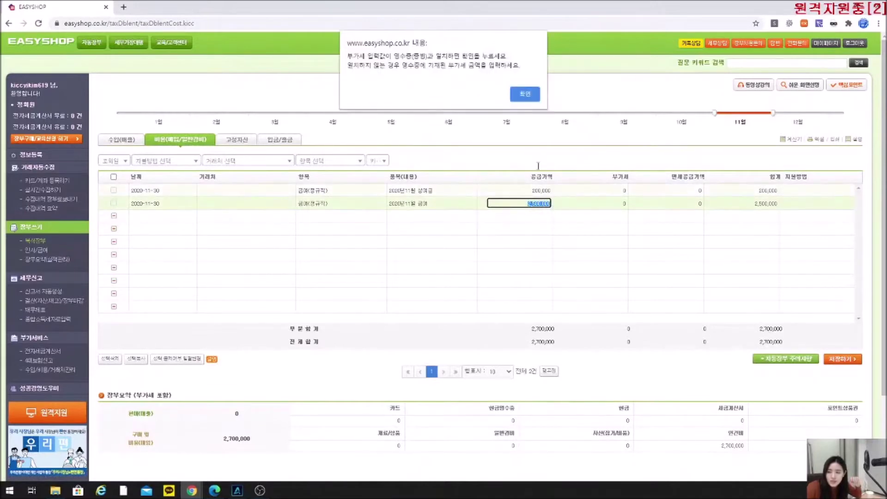
{"action": "key", "text": "Return"}
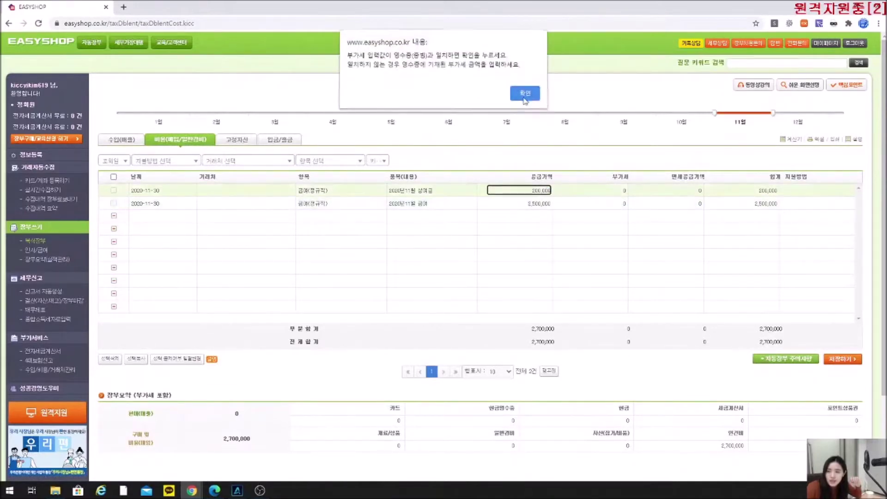
{"action": "left_click", "coordinate": [525, 95]}
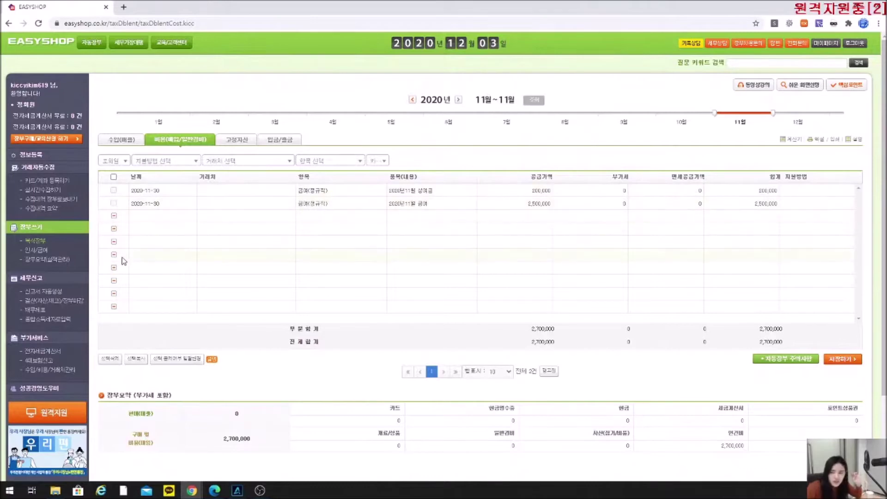
{"action": "left_click", "coordinate": [34, 256]}
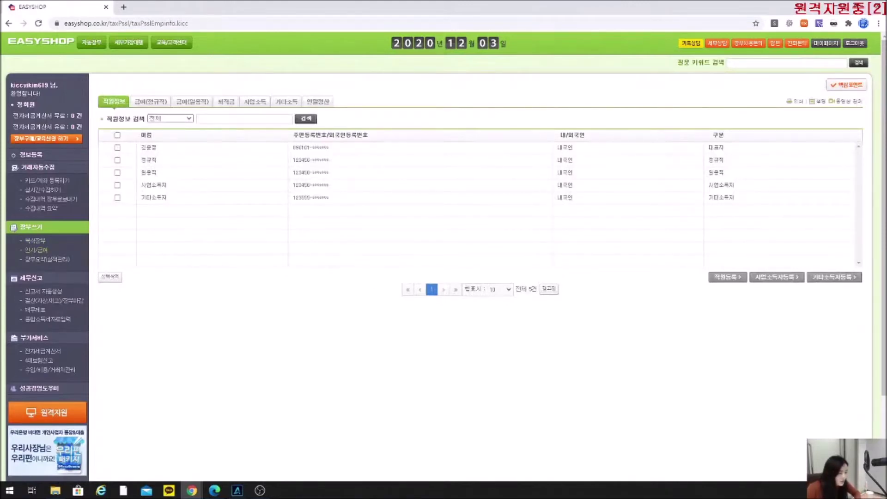
Bring the Edge PDF payroll manual back to the front.
{"action": "left_click", "coordinate": [214, 491]}
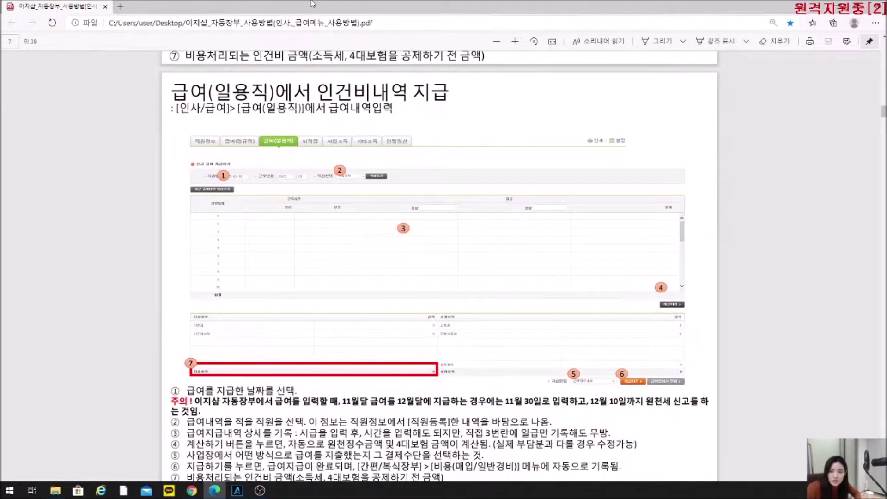
Scroll the PDF manual to the 급여(일용직) wage-payment section, then return to EasyShop.
{"action": "left_click_drag", "start_coordinate": [312, 6], "coordinate": [282, 5]}
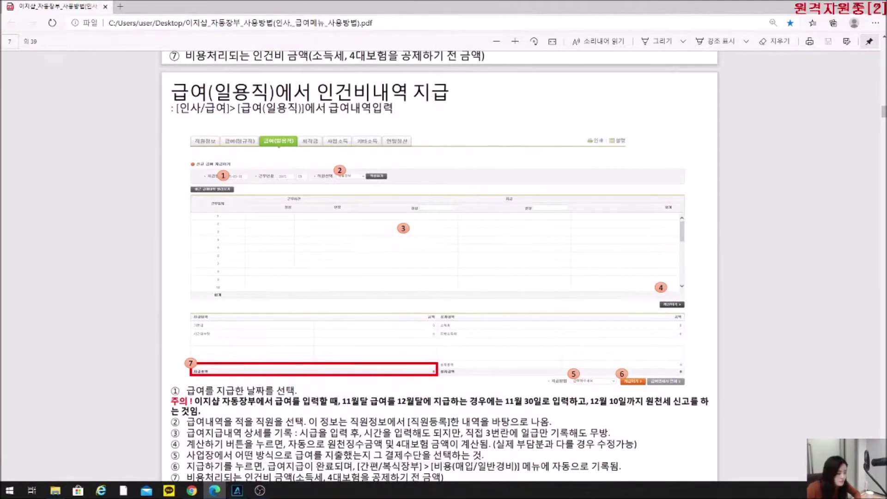
{"action": "key", "text": "alt+Tab"}
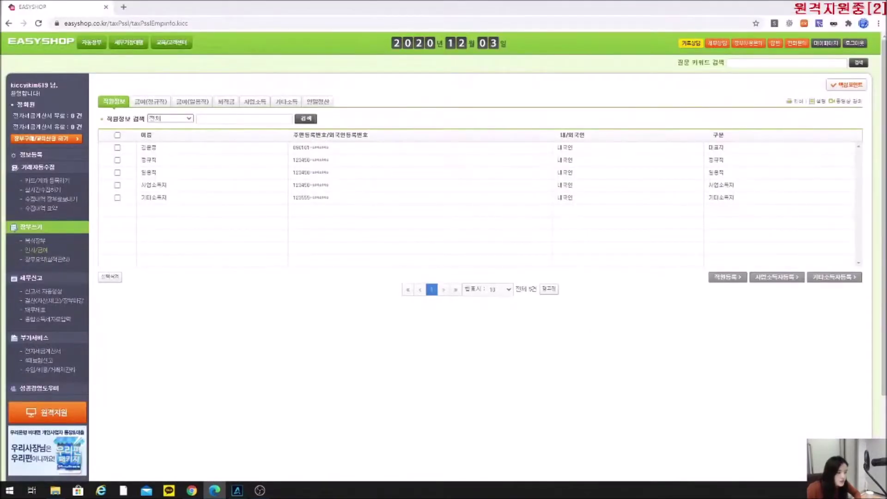
Open the 급여(일용직) tab, which shows no payments for 2020-12-01 to 2020-12-31.
{"action": "left_click", "coordinate": [200, 105]}
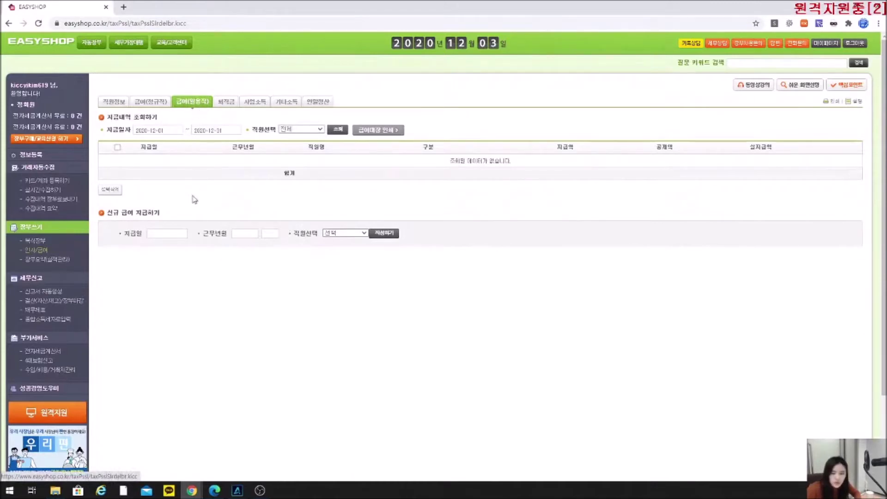
{"action": "left_click_drag", "start_coordinate": [143, 234], "coordinate": [124, 234]}
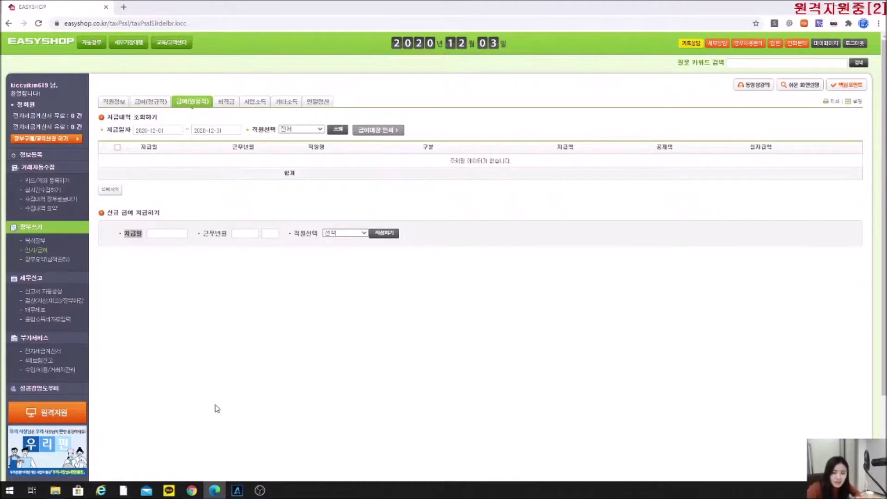
{"action": "left_click", "coordinate": [165, 233]}
Set the payment date to 2020-11-30 and choose the 일용직 worker as payee.
{"action": "left_click", "coordinate": [207, 246]}
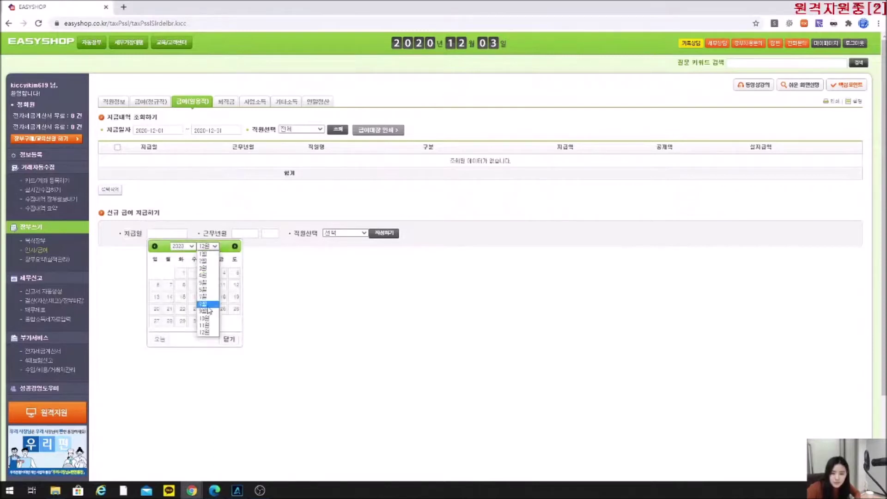
{"action": "left_click", "coordinate": [208, 327]}
{"action": "left_click", "coordinate": [173, 323]}
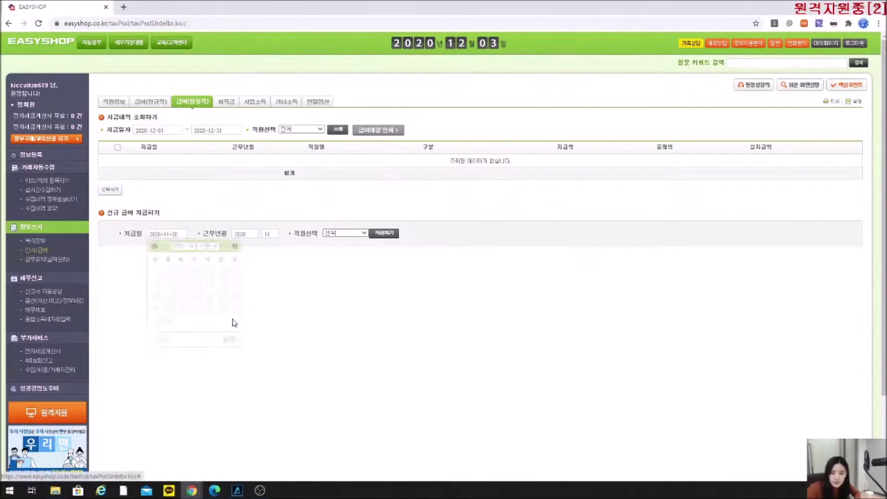
{"action": "left_click", "coordinate": [339, 234]}
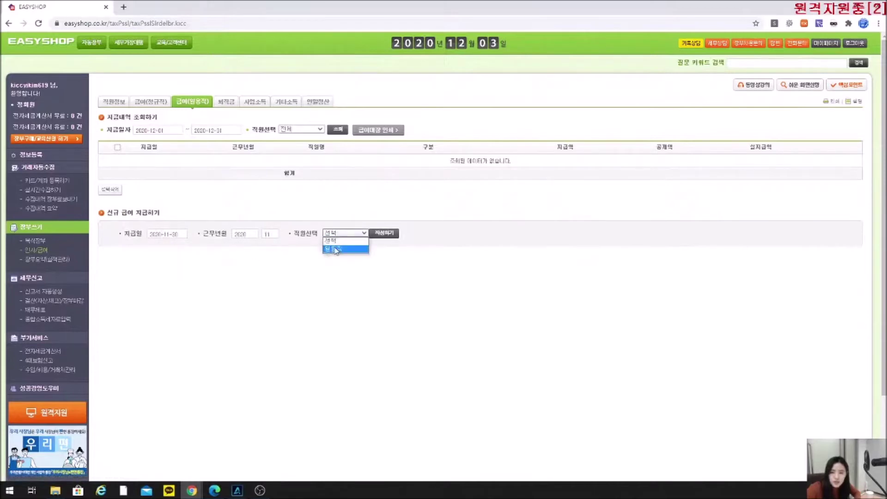
{"action": "left_click", "coordinate": [333, 247]}
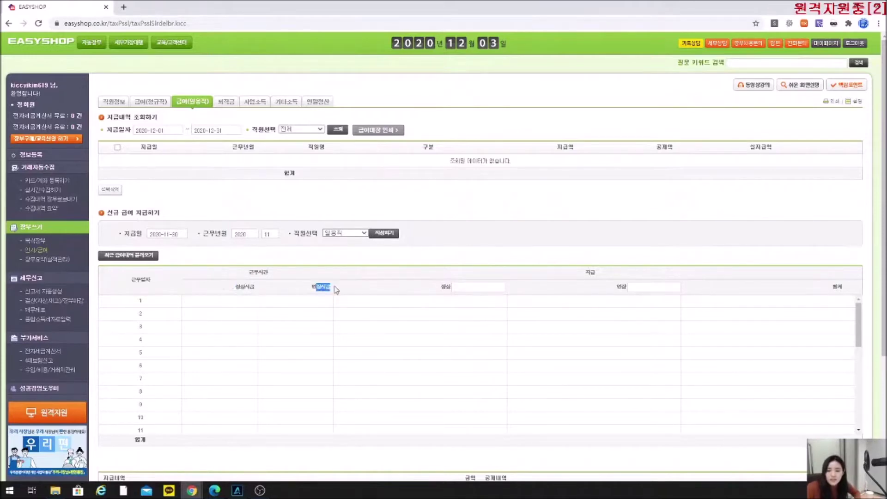
{"action": "left_click", "coordinate": [467, 288]}
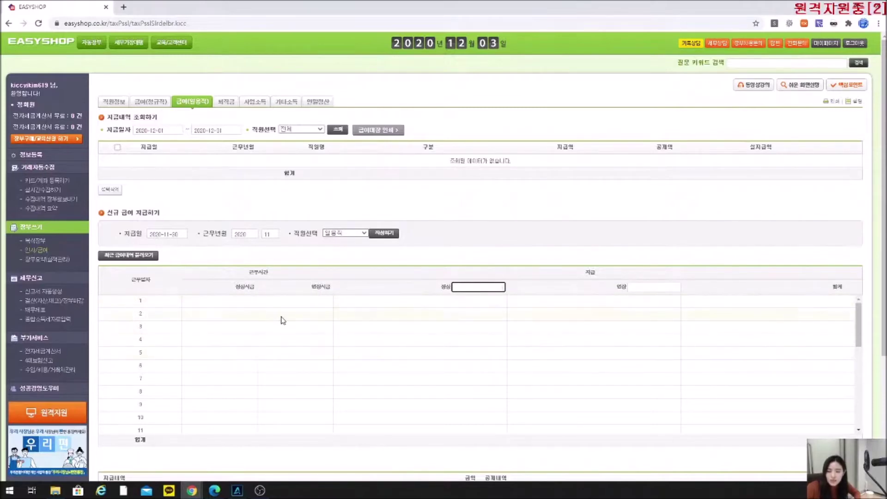
{"action": "scroll", "coordinate": [179, 323], "scroll_direction": "down", "scroll_amount": 8}
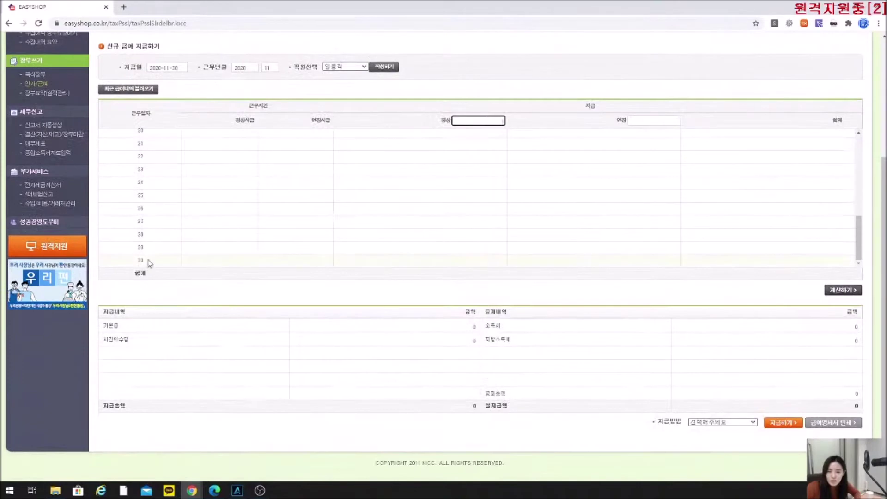
{"action": "left_click", "coordinate": [141, 261]}
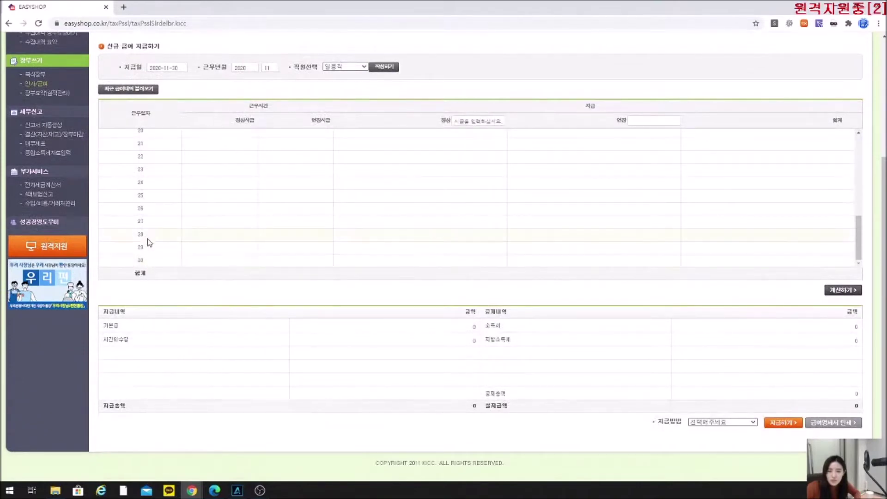
{"action": "scroll", "coordinate": [151, 242], "scroll_direction": "up", "scroll_amount": 5}
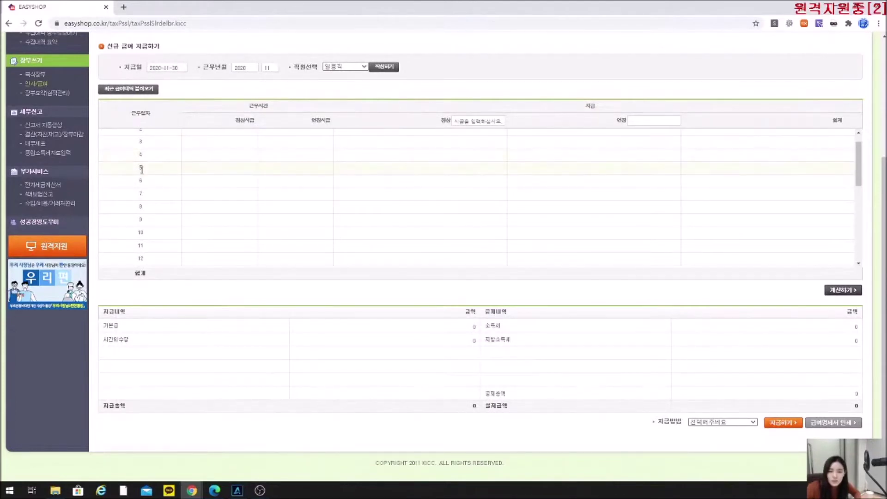
{"action": "scroll", "coordinate": [142, 169], "scroll_direction": "down", "scroll_amount": 2}
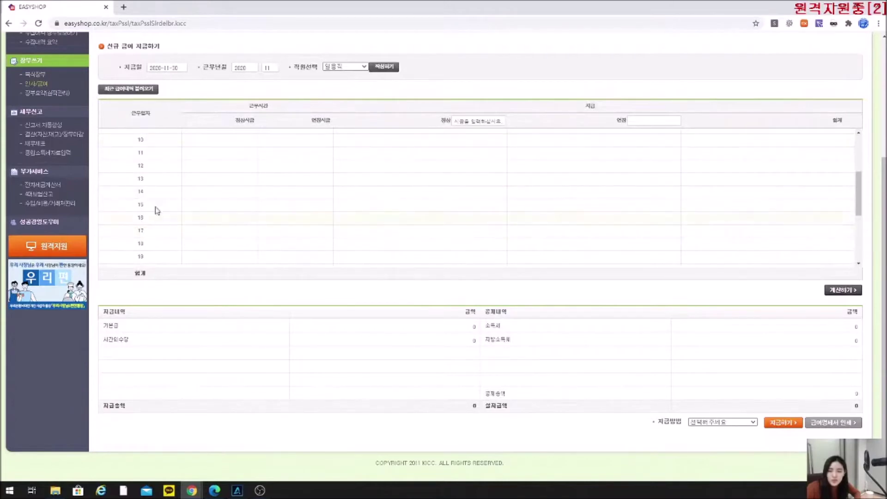
{"action": "scroll", "coordinate": [199, 196], "scroll_direction": "up", "scroll_amount": 3}
{"action": "scroll", "coordinate": [208, 333], "scroll_direction": "up", "scroll_amount": 1}
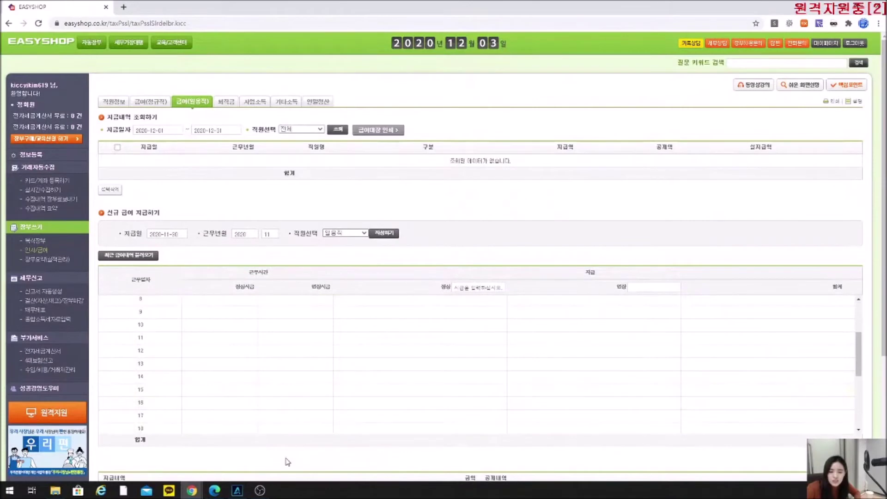
{"action": "scroll", "coordinate": [284, 457], "scroll_direction": "down", "scroll_amount": 1}
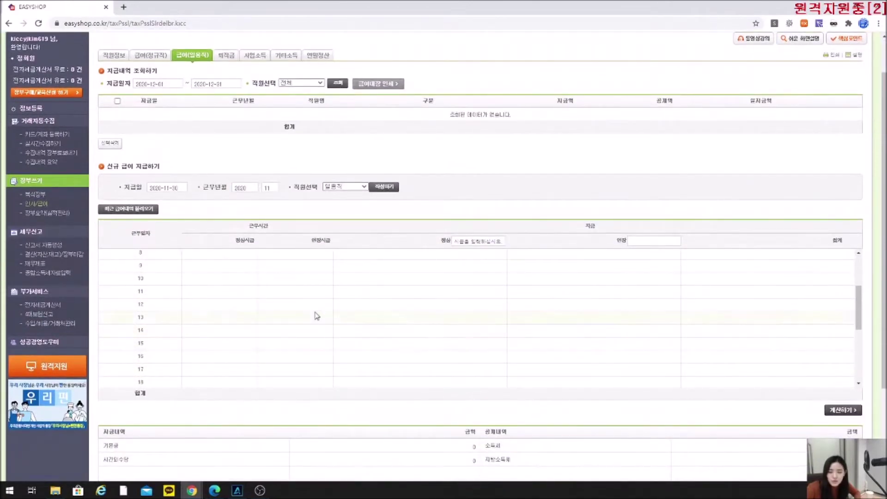
{"action": "scroll", "coordinate": [212, 286], "scroll_direction": "down", "scroll_amount": 4}
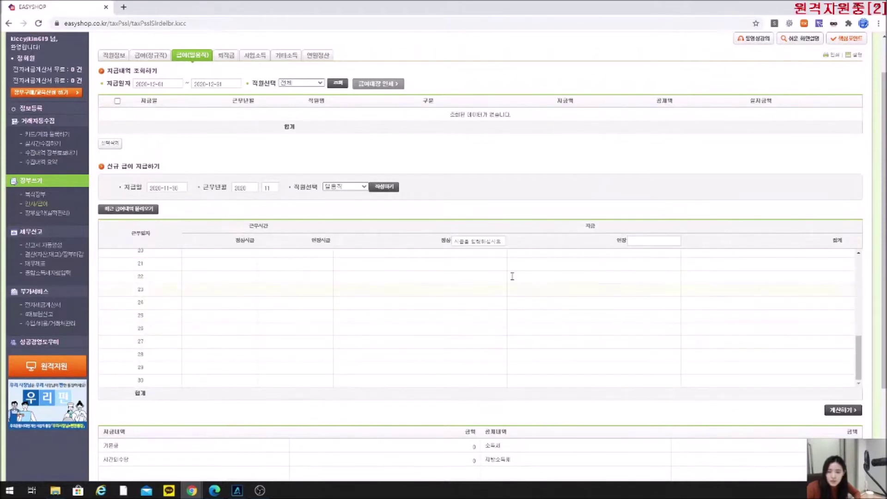
Enter an 8000 hourly wage and hours for days 22–24 (3/4, 3/4, 2/3 regular/overtime).
{"action": "left_click", "coordinate": [487, 241]}
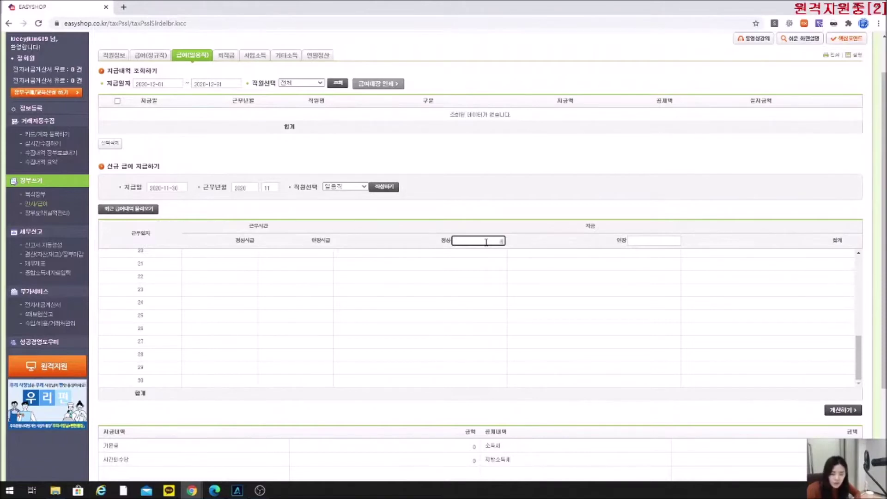
{"action": "type", "text": "8000"}
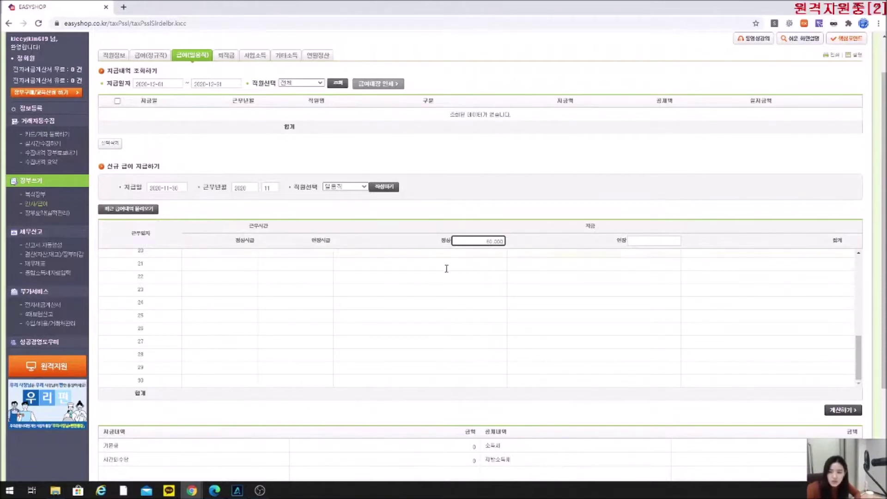
{"action": "left_click", "coordinate": [239, 276]}
{"action": "type", "text": "3"}
{"action": "left_click", "coordinate": [325, 276]}
{"action": "left_click", "coordinate": [642, 240]}
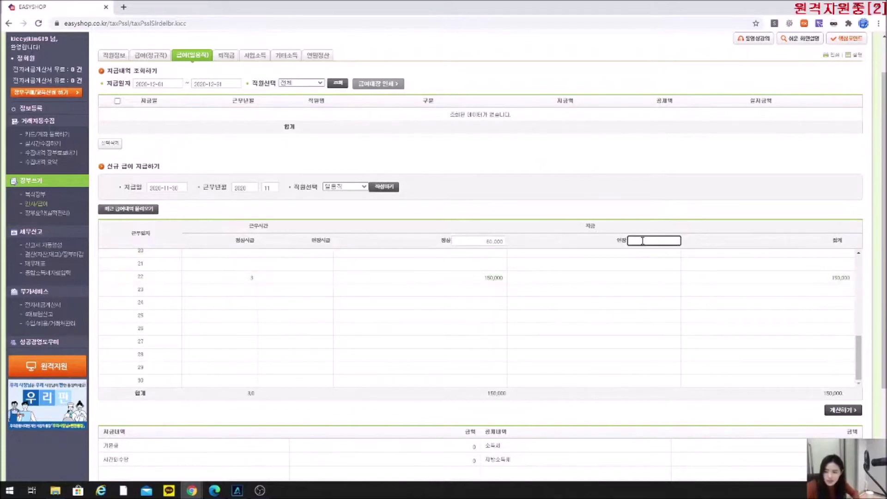
{"action": "left_click", "coordinate": [316, 279]}
{"action": "type", "text": "4"}
{"action": "left_click", "coordinate": [248, 290]}
{"action": "type", "text": "3"}
{"action": "key", "text": "Tab"}
{"action": "type", "text": "4"}
{"action": "key", "text": "Tab"}
{"action": "left_click", "coordinate": [251, 305]}
{"action": "type", "text": "2"}
{"action": "key", "text": "Tab"}
{"action": "type", "text": "3"}
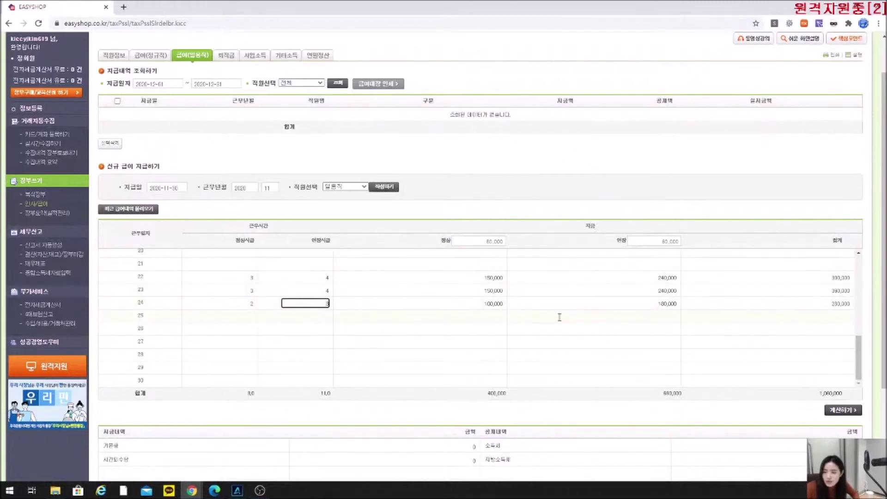
Clear the regular and overtime hours from days 22, 23 and 24.
{"action": "left_click", "coordinate": [250, 277]}
{"action": "key", "text": "BackSpace"}
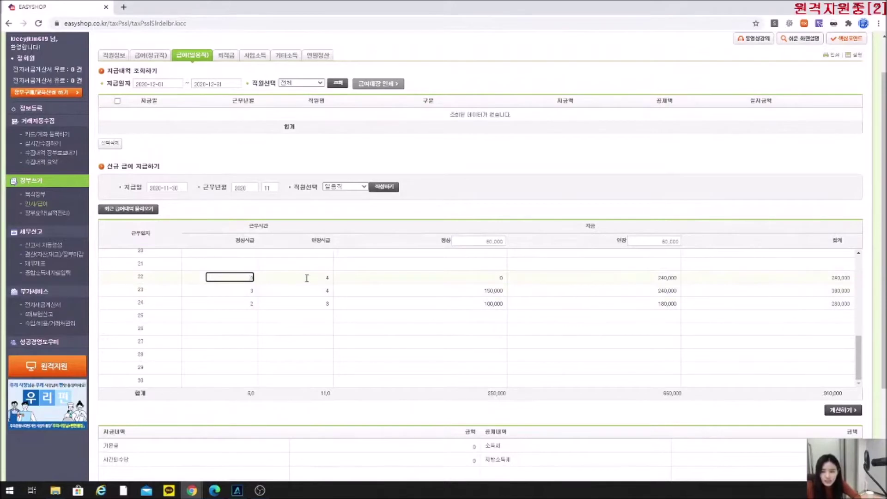
{"action": "key", "text": "Tab"}
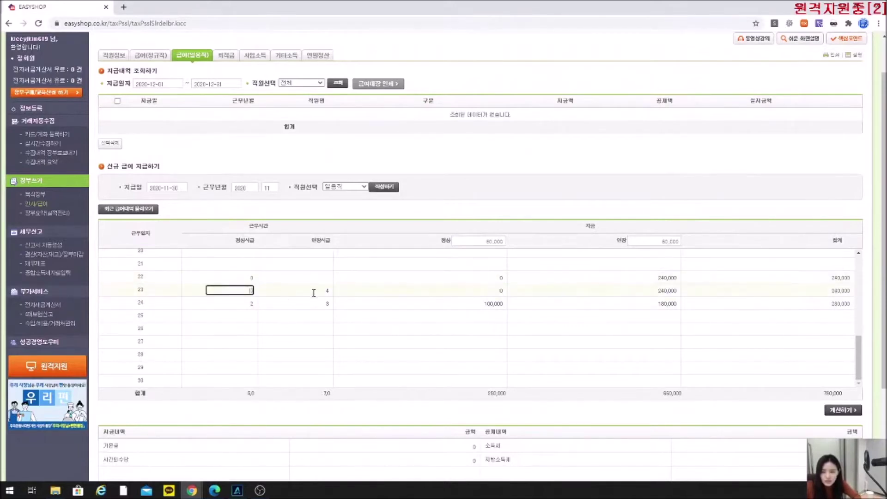
{"action": "left_click", "coordinate": [318, 291]}
{"action": "key", "text": "BackSpace"}
{"action": "left_click", "coordinate": [237, 305]}
{"action": "key", "text": "BackSpace"}
{"action": "left_click", "coordinate": [294, 305]}
{"action": "key", "text": "BackSpace"}
Clear both hourly rates and the old 240,000, 240,000 and 180,000 amounts so totals read 0.
{"action": "left_click", "coordinate": [654, 241]}
{"action": "key", "text": "BackSpace"}
{"action": "left_click", "coordinate": [475, 243]}
{"action": "key", "text": "BackSpace"}
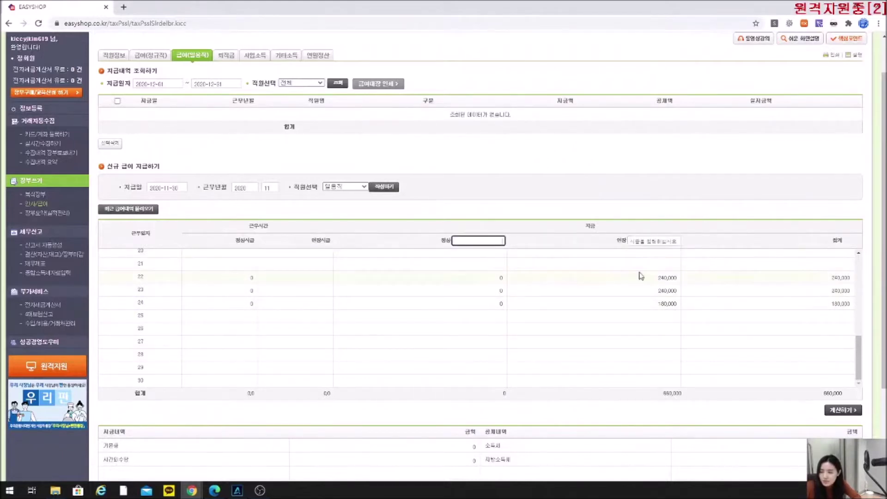
{"action": "left_click", "coordinate": [611, 279]}
{"action": "key", "text": "BackSpace"}
{"action": "left_click", "coordinate": [645, 289]}
{"action": "key", "text": "BackSpace"}
{"action": "left_click", "coordinate": [673, 302]}
{"action": "key", "text": "BackSpace"}
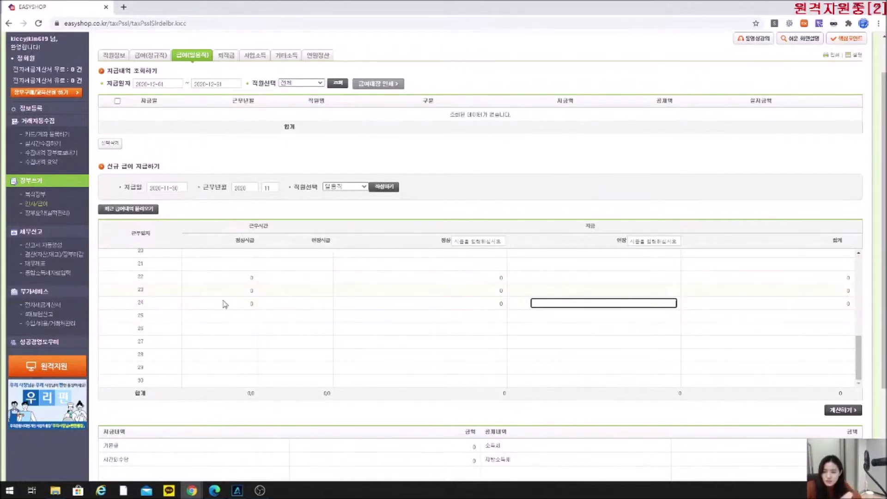
Enter day 23 as 150,000 regular plus 20,000 overtime and day 25 as 200,000 plus 30,000.
{"action": "left_click", "coordinate": [499, 290]}
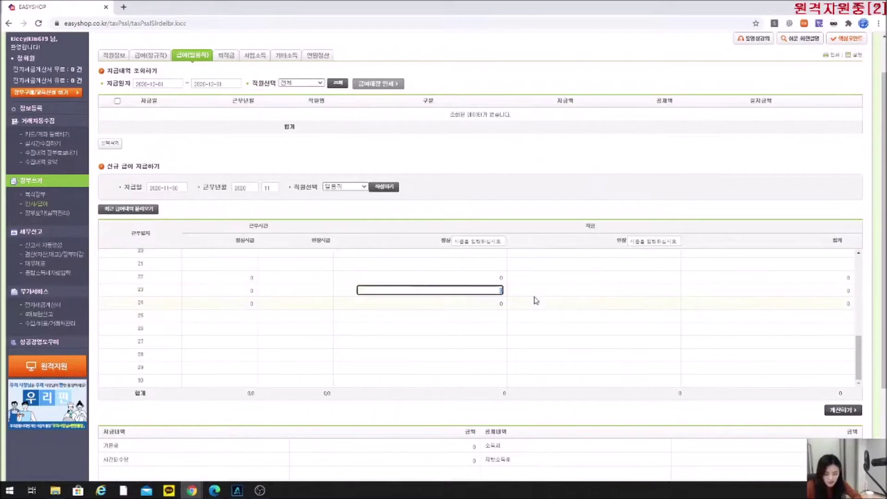
{"action": "type", "text": "150,000"}
{"action": "left_click", "coordinate": [633, 291]}
{"action": "type", "text": "20,000"}
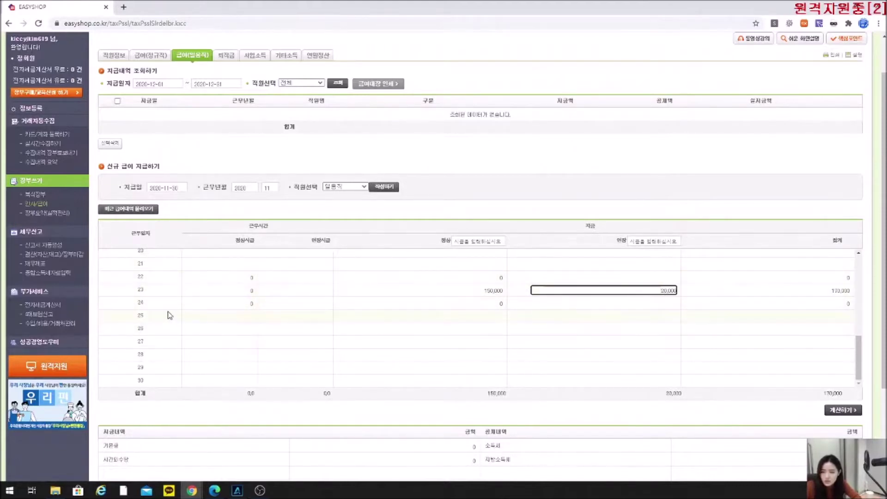
{"action": "left_click", "coordinate": [464, 318]}
{"action": "type", "text": "20,000"}
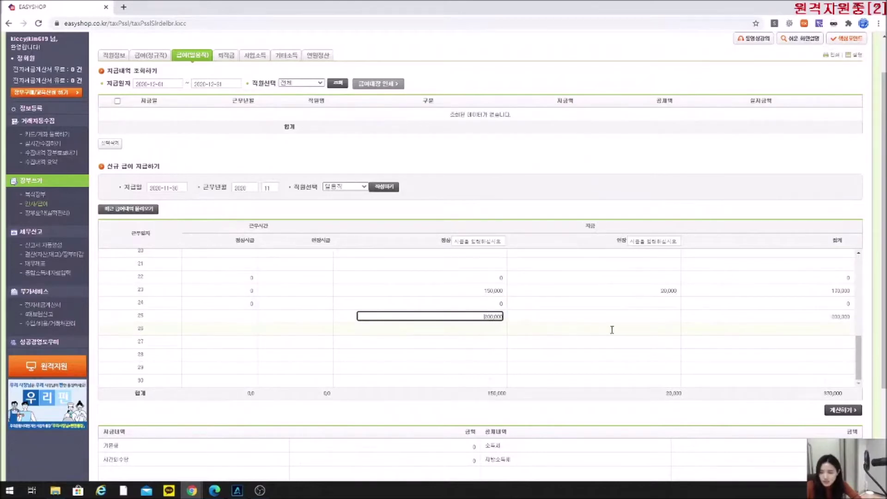
{"action": "left_click", "coordinate": [629, 317]}
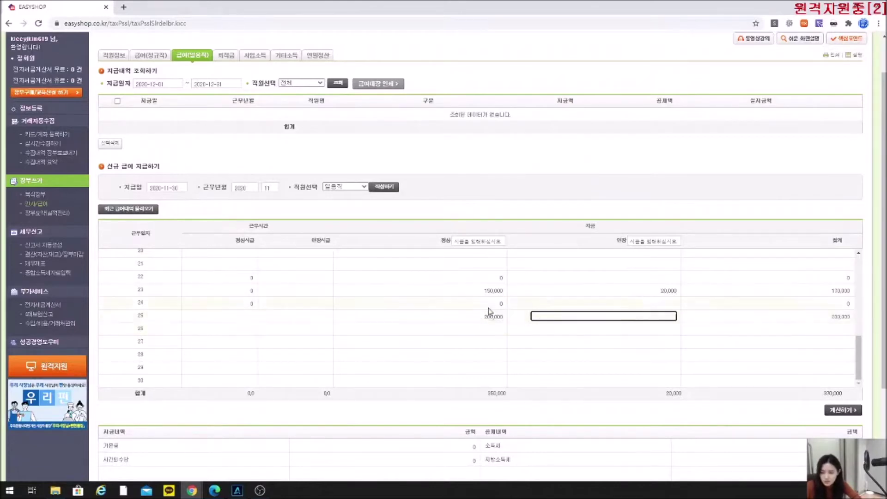
{"action": "type", "text": "30,000"}
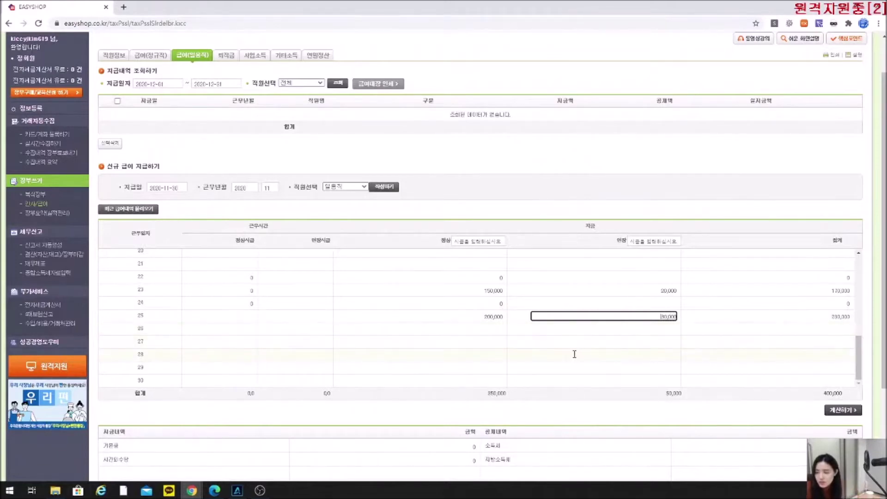
{"action": "left_click", "coordinate": [573, 194]}
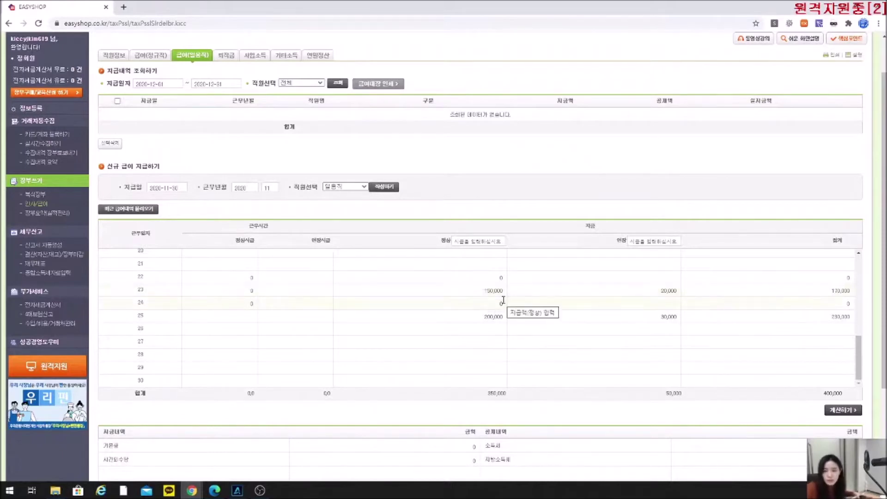
{"action": "scroll", "coordinate": [484, 364], "scroll_direction": "down", "scroll_amount": 1}
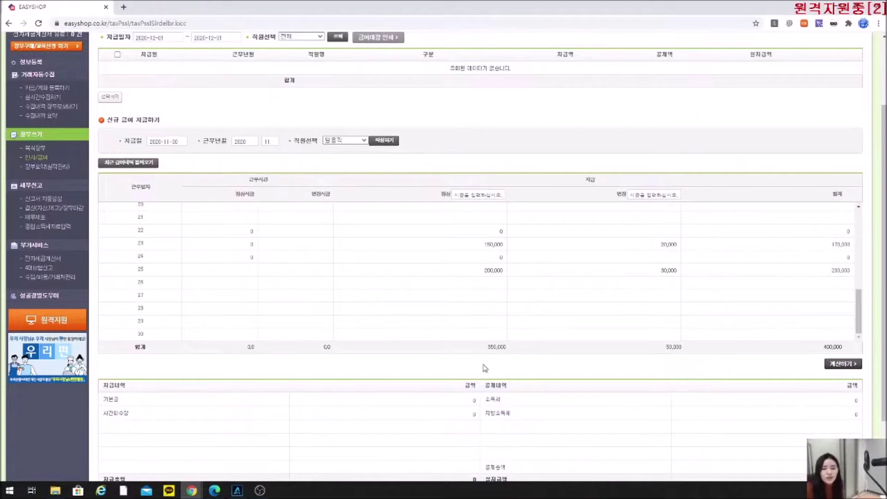
Enter and remove a 1,500,000 day-30 pay, then run 계산하기 and check the income tax.
{"action": "left_click", "coordinate": [470, 271]}
{"action": "left_click", "coordinate": [495, 309]}
{"action": "left_click", "coordinate": [487, 330]}
{"action": "type", "text": "1,500,000"}
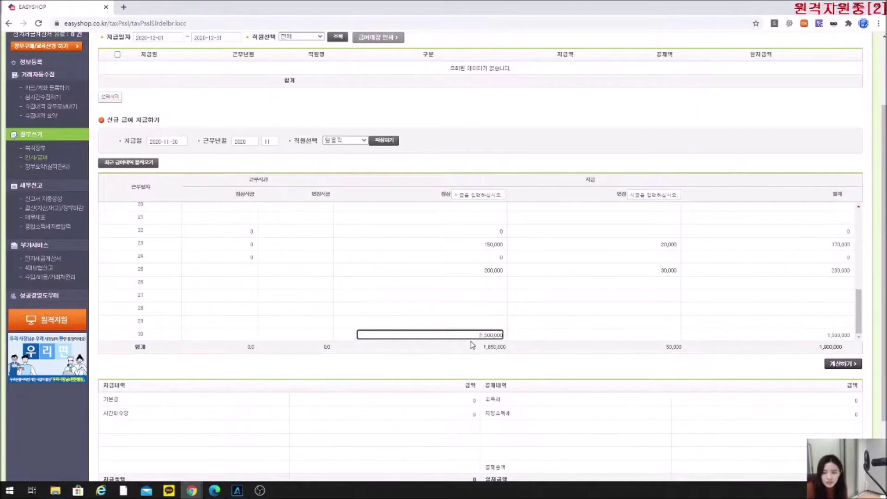
{"action": "double_click", "coordinate": [491, 334]}
{"action": "key", "text": "BackSpace"}
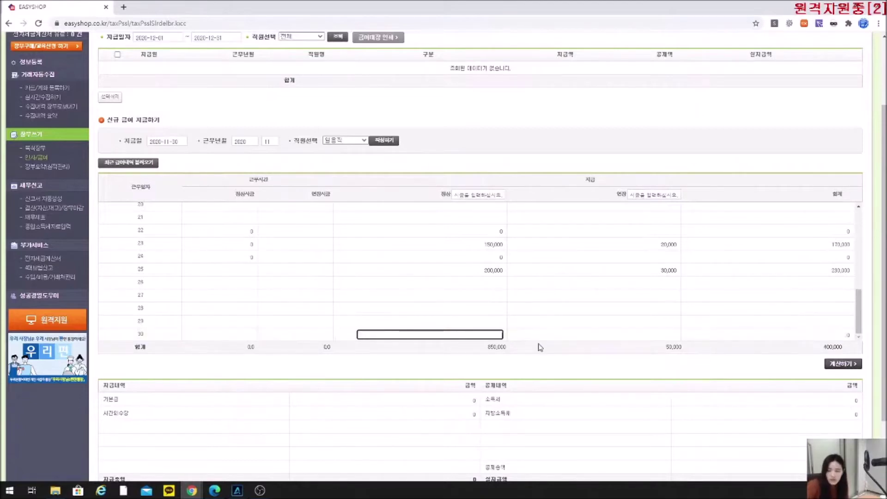
{"action": "left_click", "coordinate": [834, 365]}
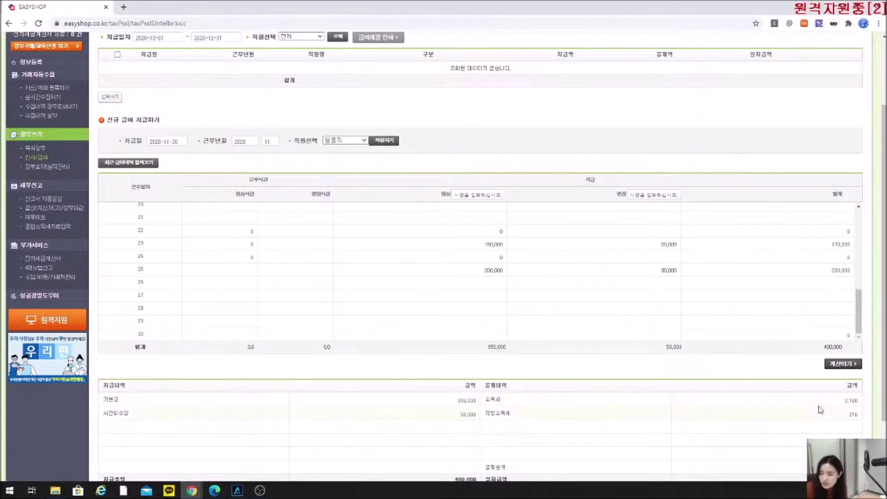
{"action": "scroll", "coordinate": [752, 389], "scroll_direction": "down", "scroll_amount": 2}
{"action": "double_click", "coordinate": [848, 326]}
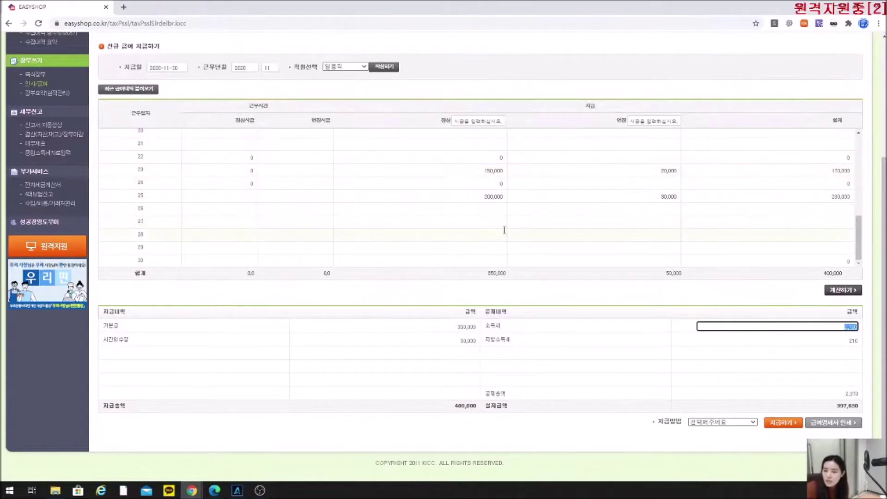
Clear days 23 and 25 regular pay, calculate 1,500,000 on day 30 (36,450 tax), then clear it.
{"action": "left_click", "coordinate": [479, 195]}
{"action": "key", "text": "BackSpace"}
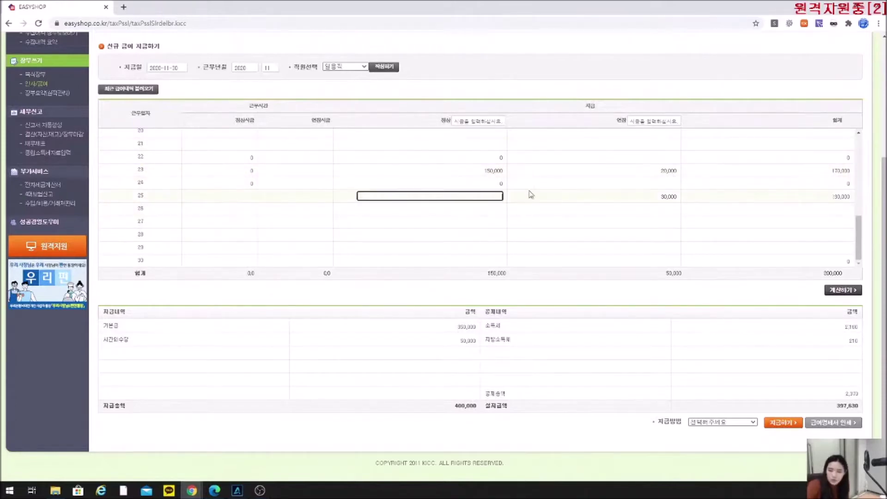
{"action": "left_click", "coordinate": [474, 172]}
{"action": "key", "text": "BackSpace"}
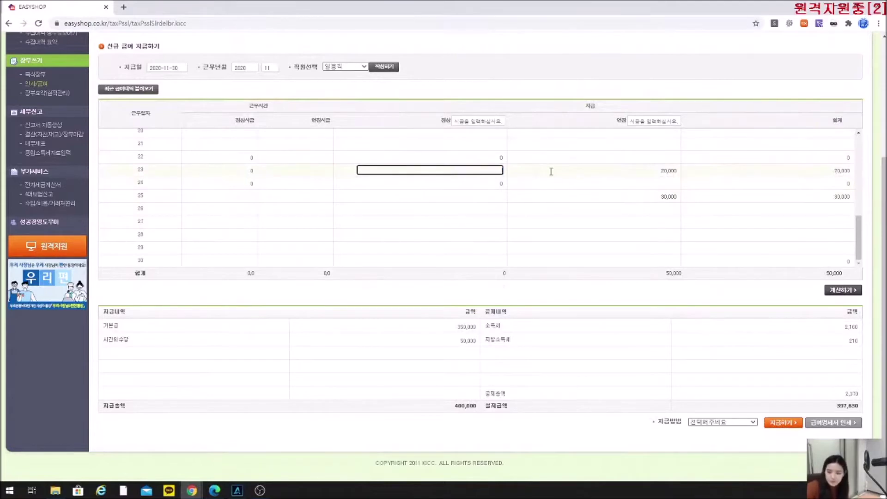
{"action": "left_click", "coordinate": [474, 260]}
{"action": "type", "text": "15000000"}
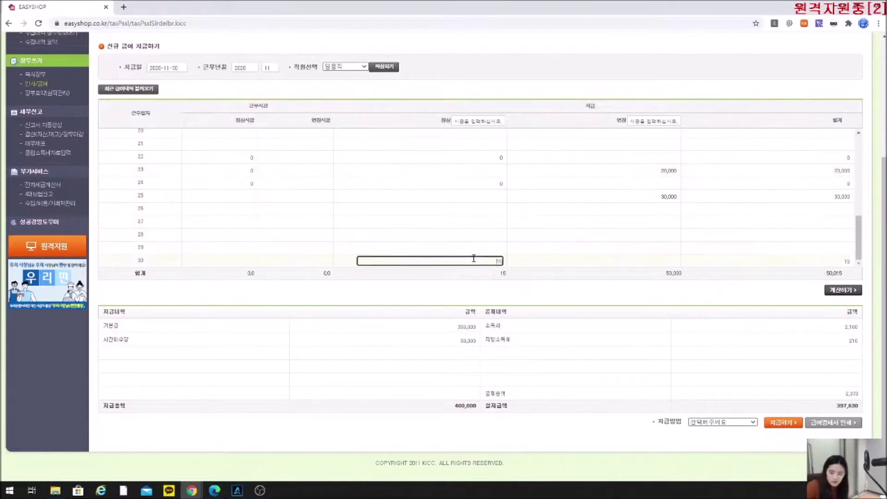
{"action": "key", "text": "BackSpace"}
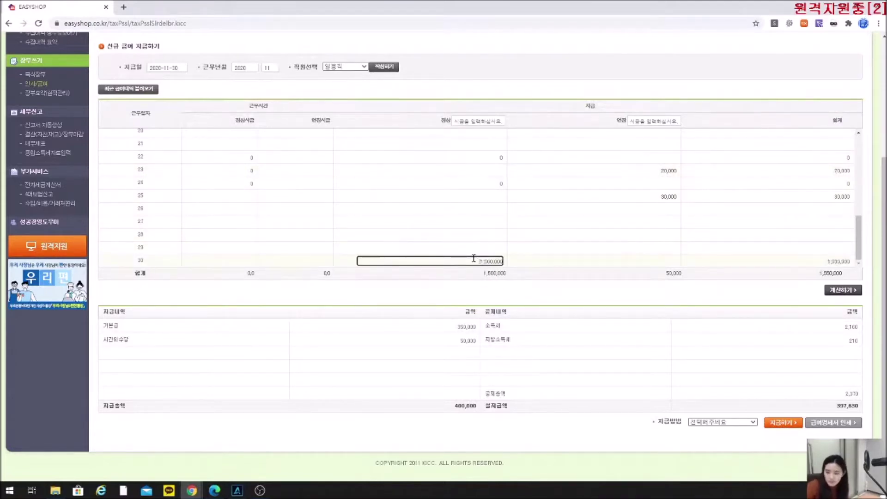
{"action": "left_click", "coordinate": [846, 294]}
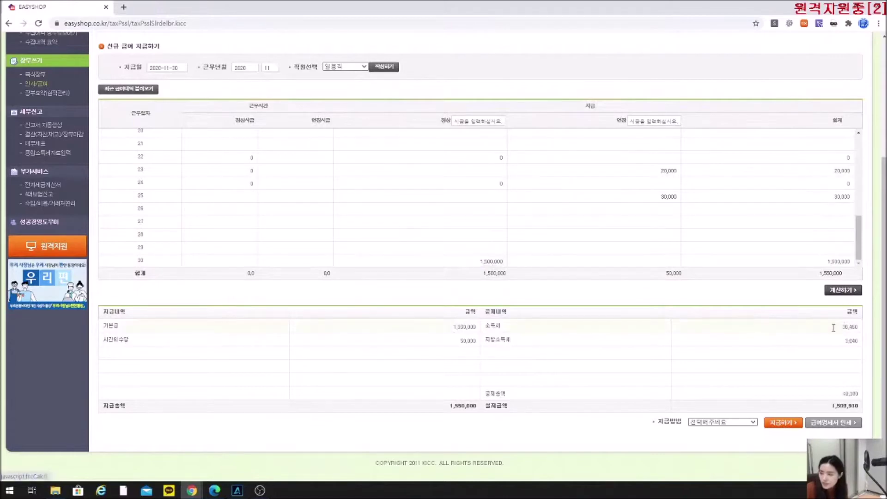
{"action": "left_click", "coordinate": [849, 327]}
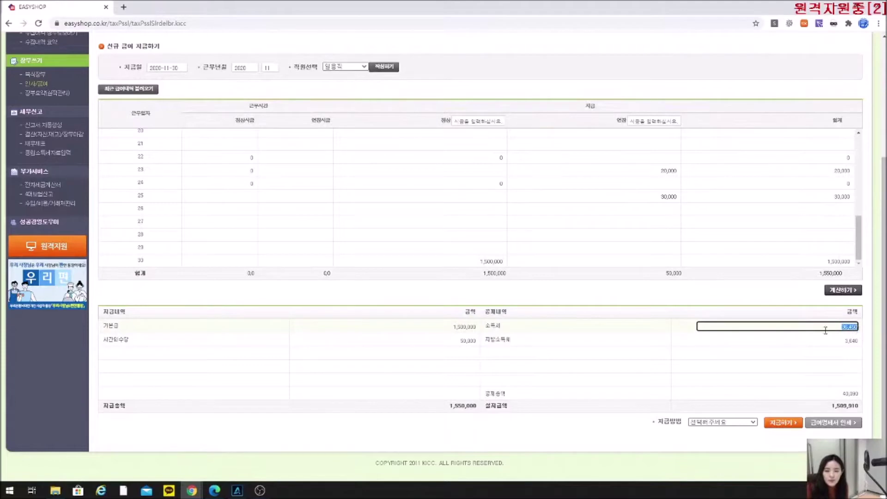
{"action": "left_click", "coordinate": [501, 262]}
{"action": "key", "text": "BackSpace"}
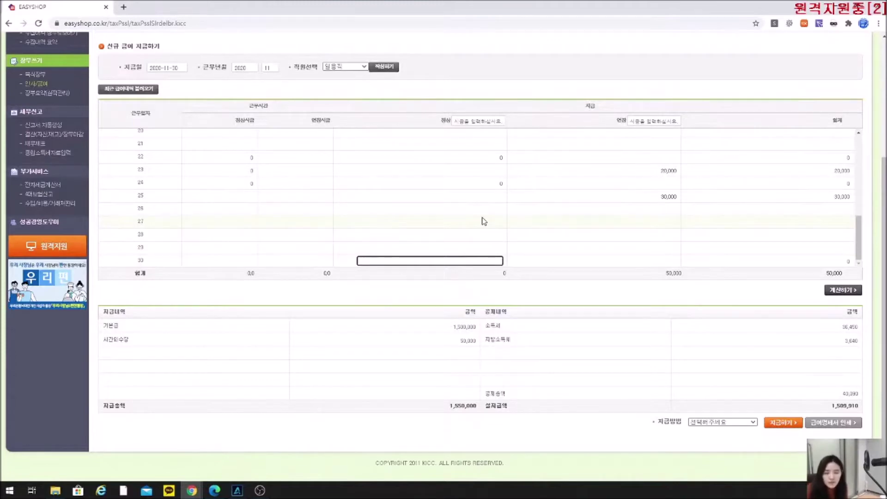
Enter 100,000 regular pay for each of days 21 through 30.
{"action": "left_click", "coordinate": [455, 144]}
{"action": "type", "text": "100,000"}
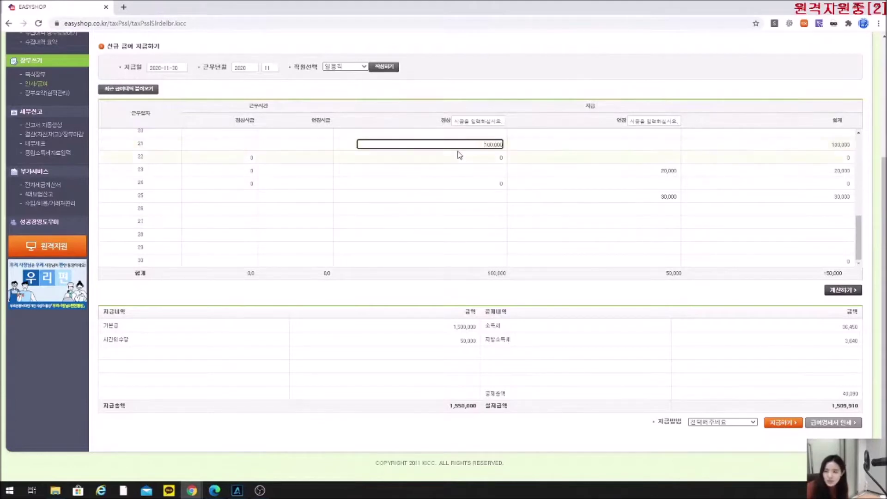
{"action": "left_click", "coordinate": [460, 156]}
{"action": "type", "text": "100,000"}
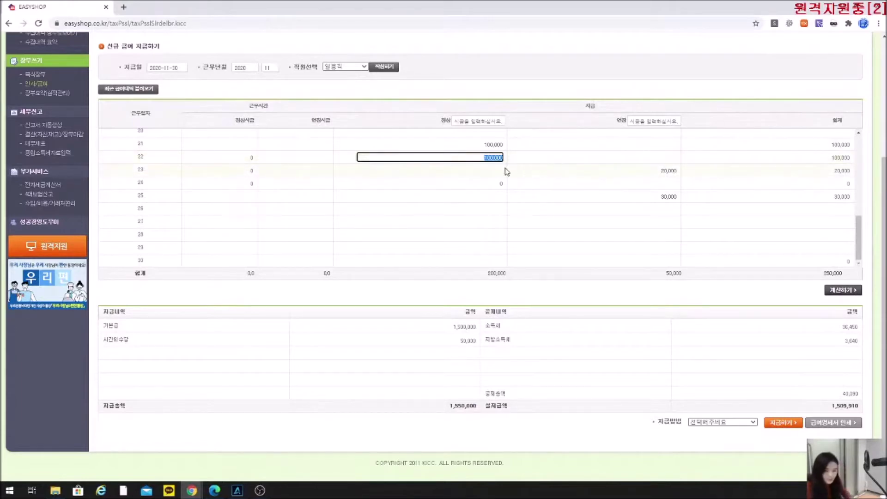
{"action": "left_click", "coordinate": [486, 170]}
{"action": "type", "text": "100000"}
{"action": "left_click", "coordinate": [490, 181]}
{"action": "type", "text": "100000"}
{"action": "left_click", "coordinate": [487, 195]}
{"action": "type", "text": "100000"}
{"action": "left_click", "coordinate": [486, 209]}
{"action": "type", "text": "100000"}
{"action": "left_click", "coordinate": [484, 223]}
{"action": "type", "text": "100000"}
{"action": "left_click", "coordinate": [484, 235]}
{"action": "type", "text": "100000"}
{"action": "left_click", "coordinate": [485, 249]}
{"action": "type", "text": "100000"}
{"action": "left_click", "coordinate": [484, 259]}
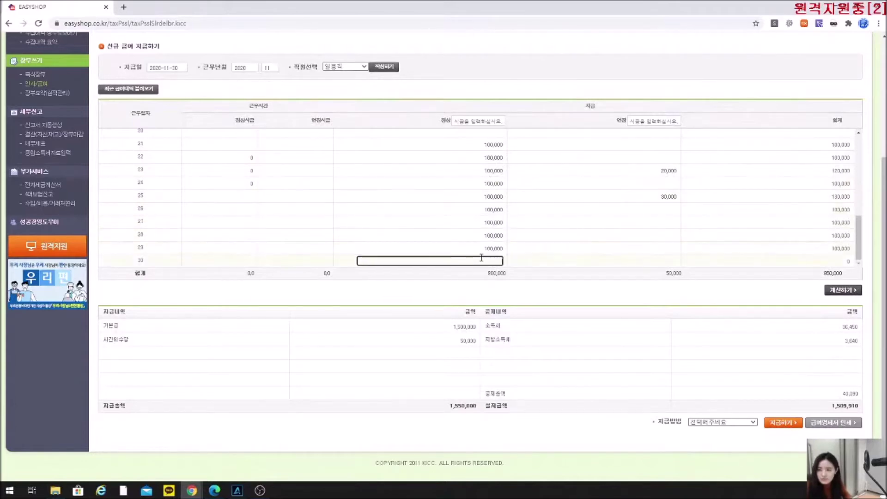
{"action": "type", "text": "100000"}
Enter 100,000 for days 16–20 and recalculate, bringing deductions to 0 and net pay to 1,550,000.
{"action": "scroll", "coordinate": [481, 241], "scroll_direction": "up", "scroll_amount": 3}
{"action": "left_click", "coordinate": [484, 223]}
{"action": "type", "text": "100000"}
{"action": "left_click", "coordinate": [485, 211]}
{"action": "type", "text": "100000"}
{"action": "left_click", "coordinate": [488, 197]}
{"action": "type", "text": "100000"}
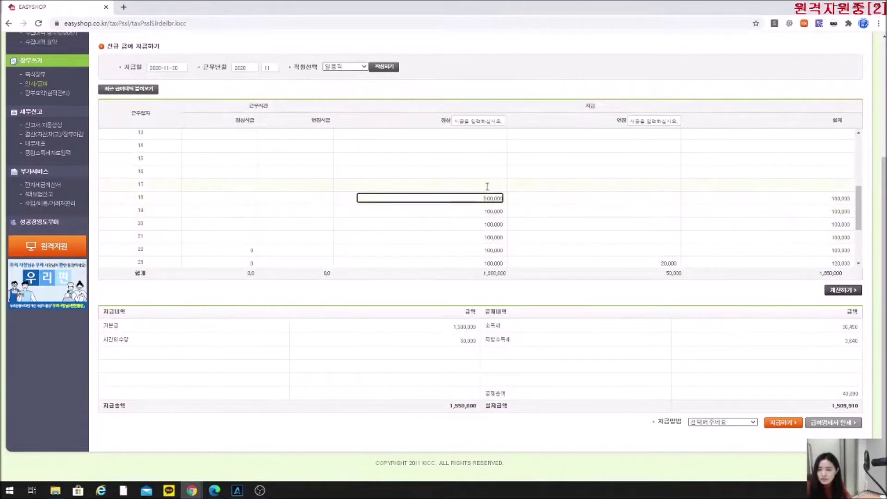
{"action": "left_click", "coordinate": [487, 185]}
{"action": "type", "text": "100000"}
{"action": "left_click", "coordinate": [487, 172]}
{"action": "type", "text": "100000"}
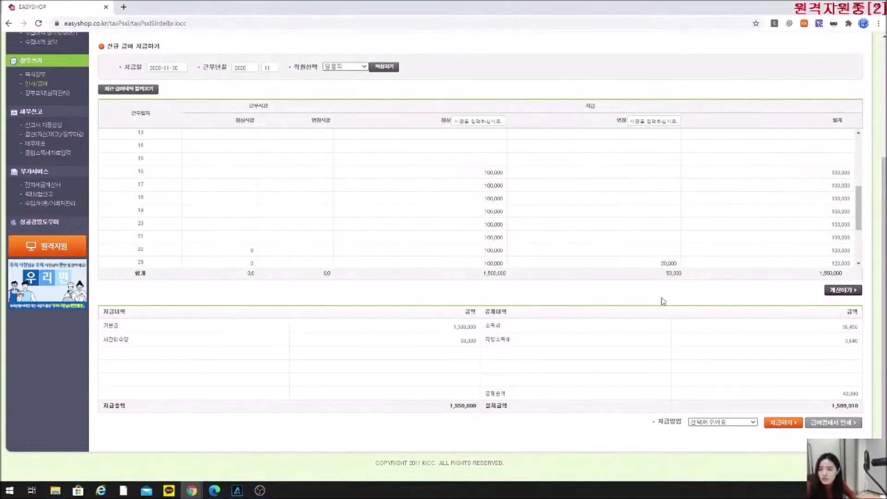
{"action": "left_click", "coordinate": [846, 290]}
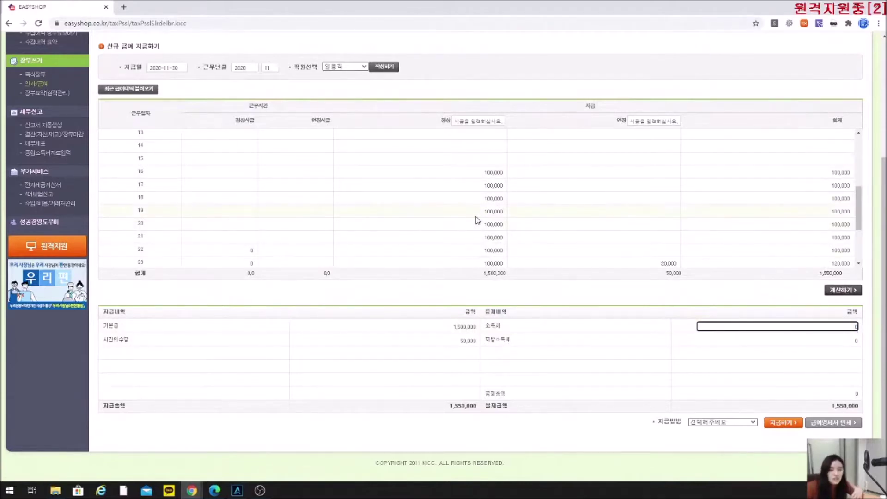
{"action": "scroll", "coordinate": [473, 210], "scroll_direction": "down", "scroll_amount": 2}
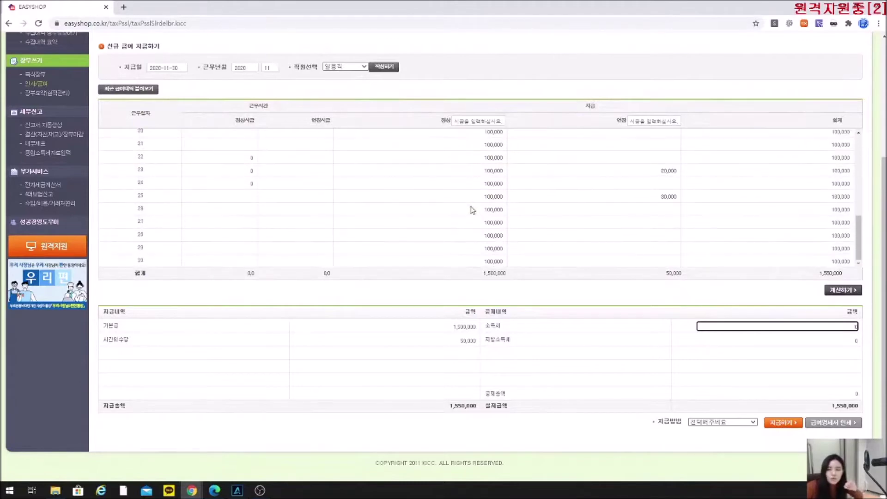
{"action": "scroll", "coordinate": [472, 213], "scroll_direction": "up", "scroll_amount": 1}
{"action": "scroll", "coordinate": [475, 210], "scroll_direction": "up", "scroll_amount": 5}
{"action": "scroll", "coordinate": [475, 211], "scroll_direction": "down", "scroll_amount": 5}
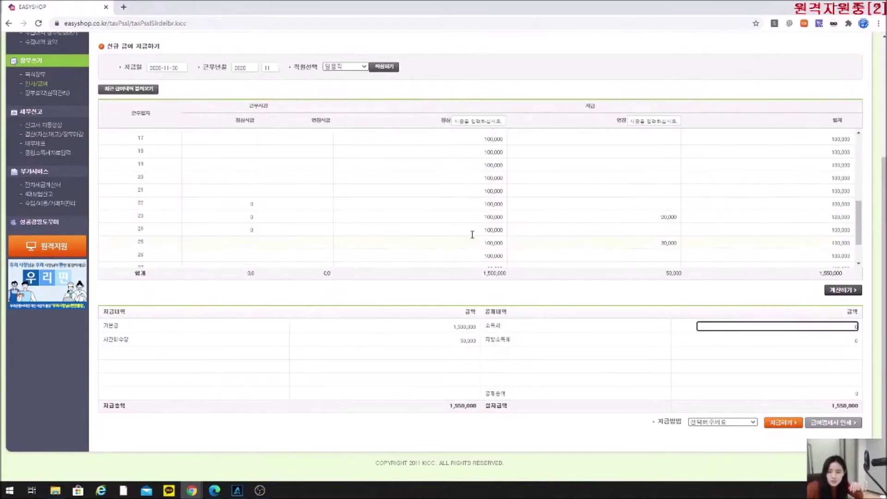
Remove the 20,000 and 30,000 overtime and recalculate the total pay to 1,500,000.
{"action": "left_click", "coordinate": [639, 220]}
{"action": "key", "text": "BackSpace"}
{"action": "left_click", "coordinate": [654, 242]}
{"action": "key", "text": "BackSpace"}
{"action": "left_click", "coordinate": [631, 301]}
{"action": "left_click", "coordinate": [838, 291]}
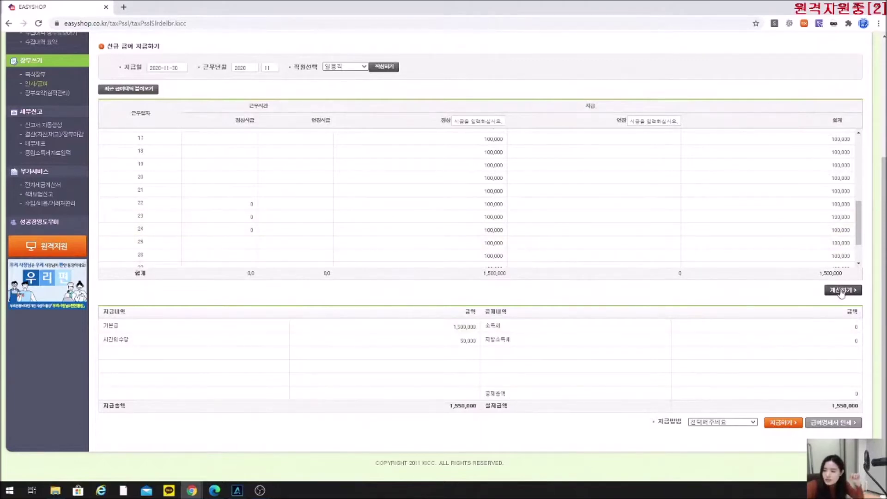
Set the payment method to 국민은행, pay out the wage and confirm.
{"action": "left_click_drag", "start_coordinate": [658, 422], "coordinate": [683, 422]}
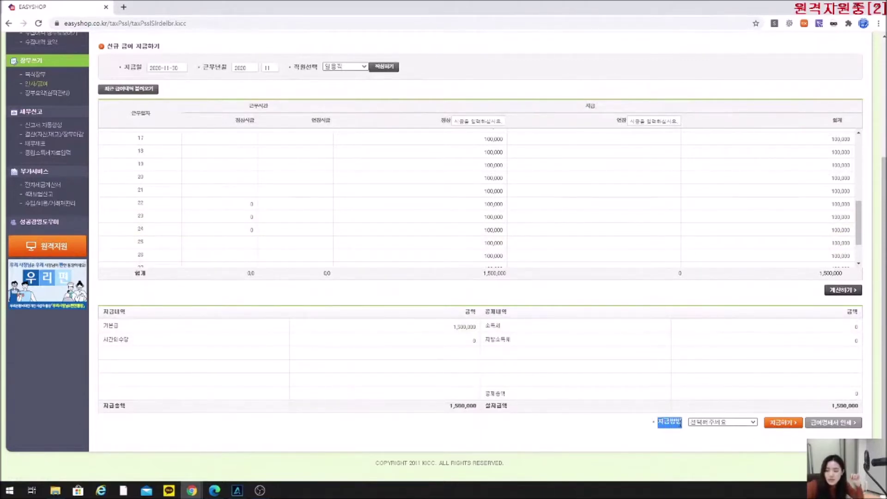
{"action": "left_click", "coordinate": [597, 435]}
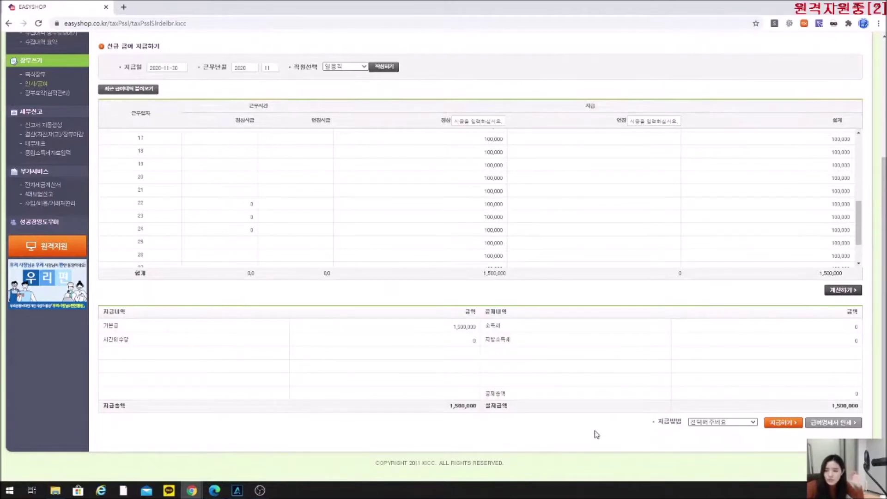
{"action": "left_click", "coordinate": [711, 424]}
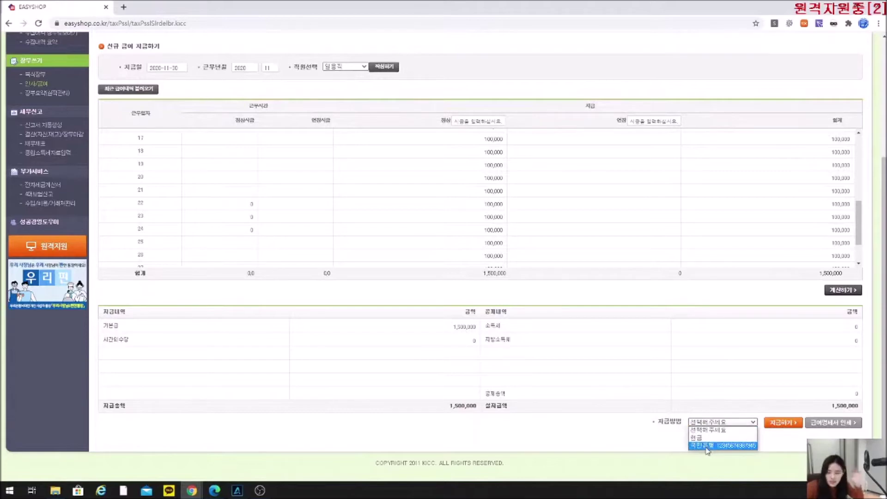
{"action": "left_click", "coordinate": [707, 446]}
{"action": "left_click", "coordinate": [774, 424]}
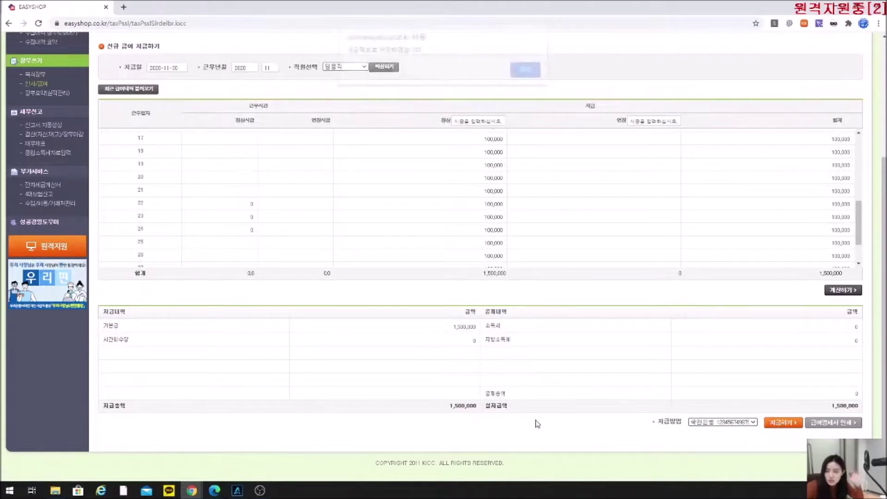
{"action": "left_click", "coordinate": [527, 70]}
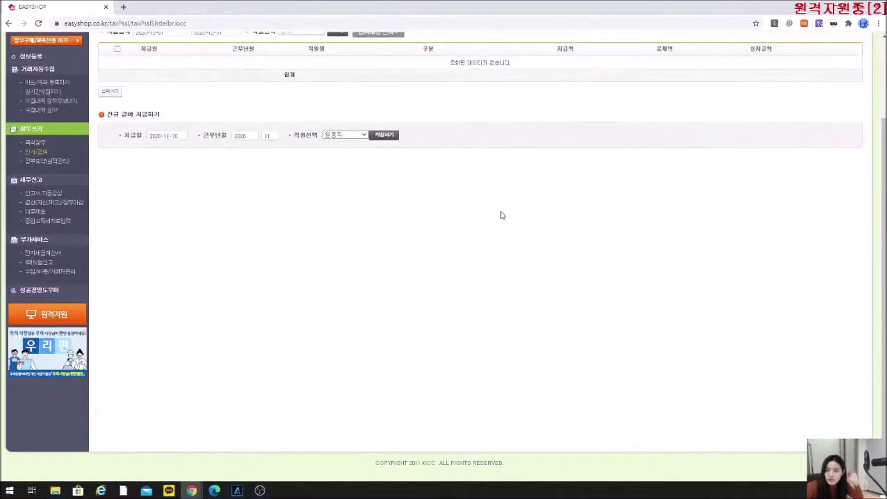
Check the 1,500,000 daily-wage entry among November's 4,200,000 expenses in the 복식장부 ledger.
{"action": "scroll", "coordinate": [409, 275], "scroll_direction": "up", "scroll_amount": 3}
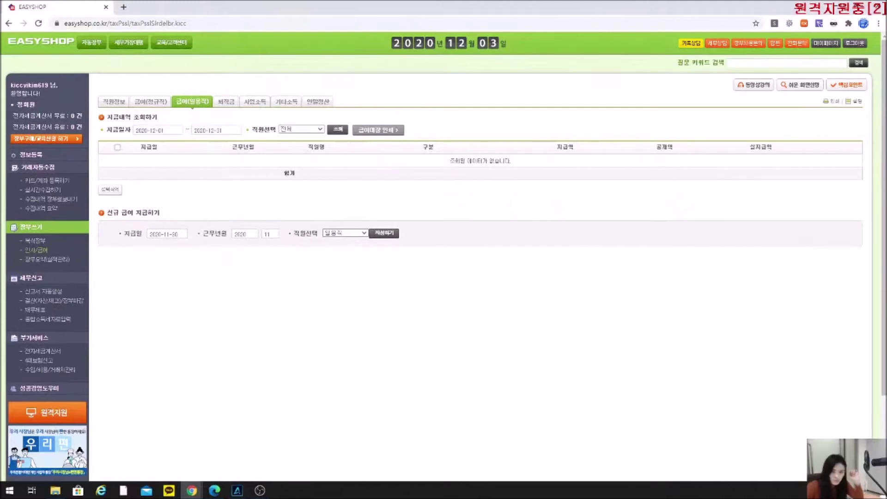
{"action": "left_click", "coordinate": [40, 241]}
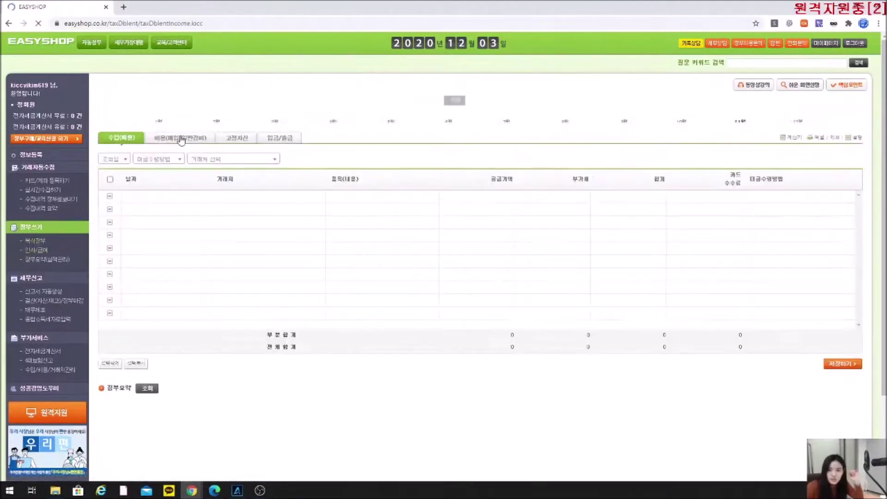
{"action": "left_click", "coordinate": [180, 139]}
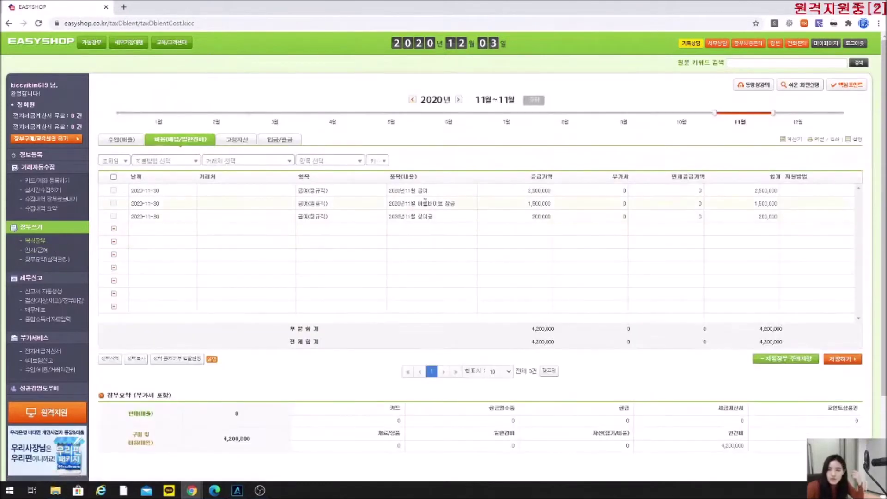
{"action": "left_click", "coordinate": [534, 207]}
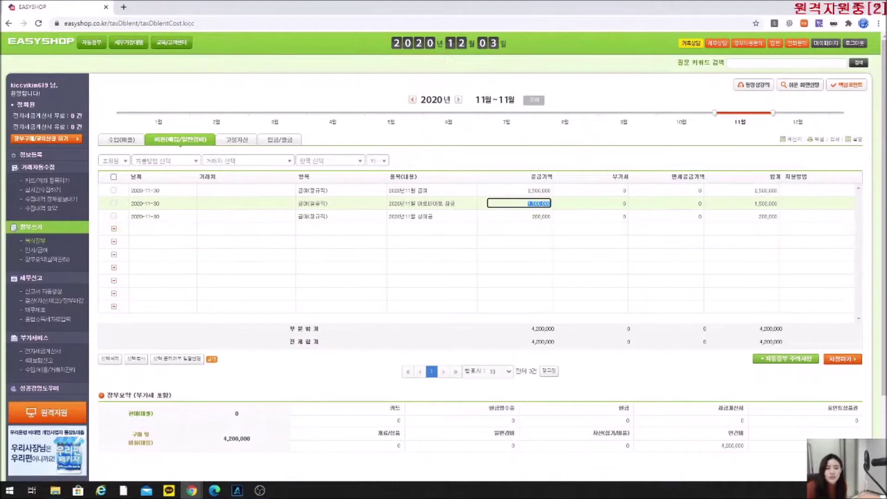
Switch to the PDF guide and scroll to page 8, '2. 사업소득자'.
{"action": "left_click", "coordinate": [32, 254]}
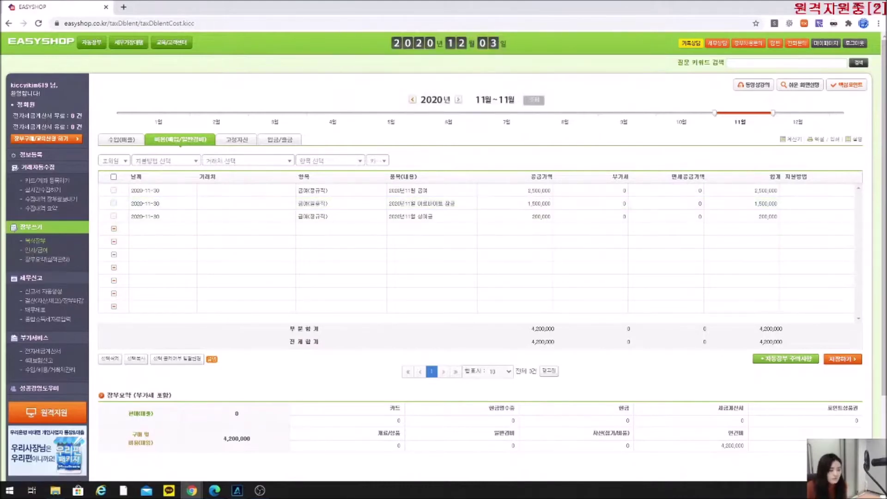
{"action": "key", "text": "alt+Tab"}
{"action": "scroll", "coordinate": [464, 296], "scroll_direction": "down", "scroll_amount": 10}
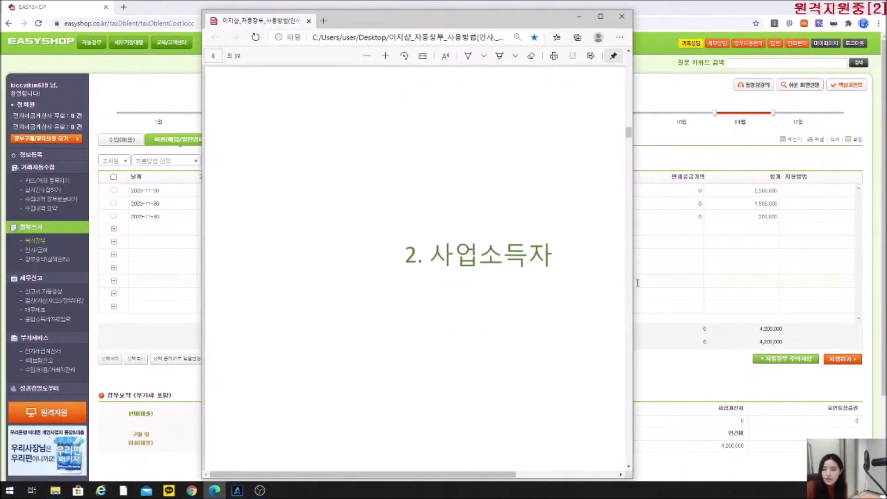
Widen the PDF viewer to read the 2. 사업소득자 page, then minimize it.
{"action": "left_click_drag", "start_coordinate": [634, 282], "coordinate": [747, 283]}
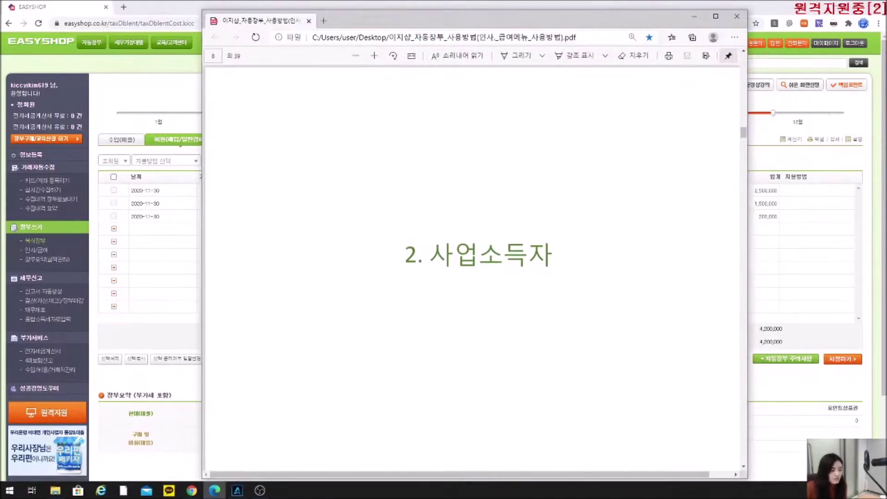
{"action": "left_click", "coordinate": [694, 17]}
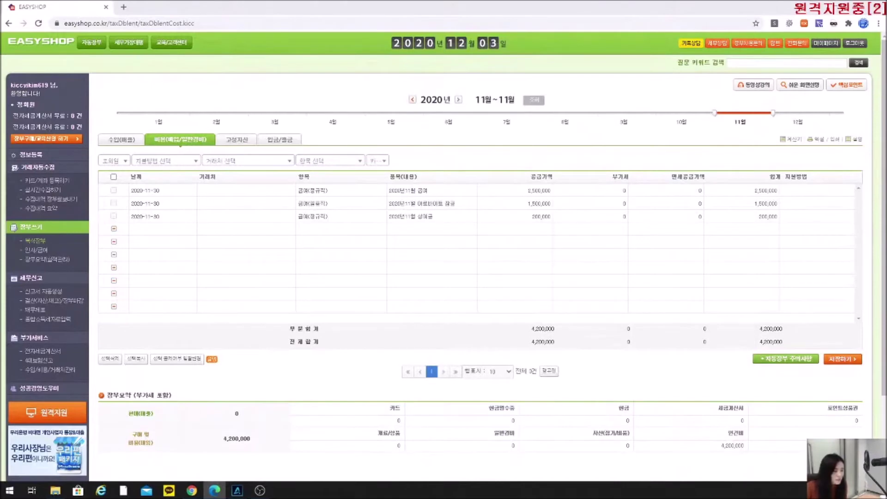
Start a new business-income earner in 인사/급여 and set 소득구분 to 기타자영업.
{"action": "left_click", "coordinate": [32, 252]}
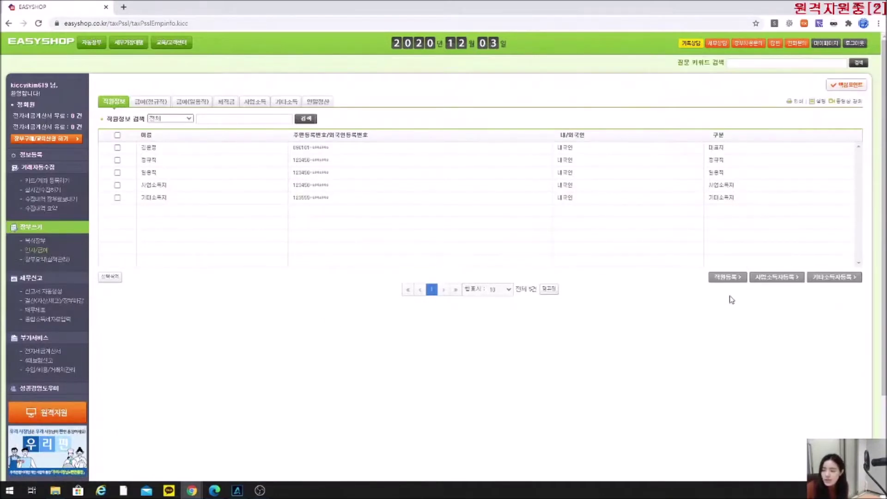
{"action": "left_click", "coordinate": [776, 279]}
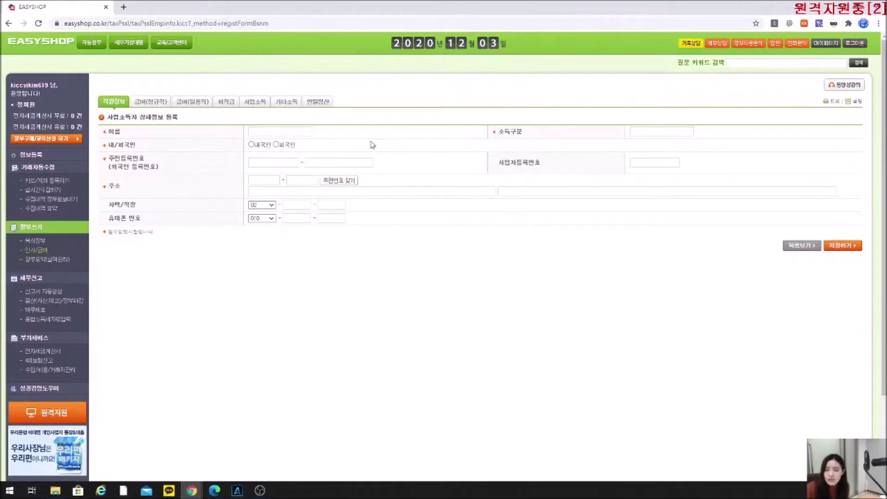
{"action": "left_click_drag", "start_coordinate": [530, 136], "coordinate": [502, 135]}
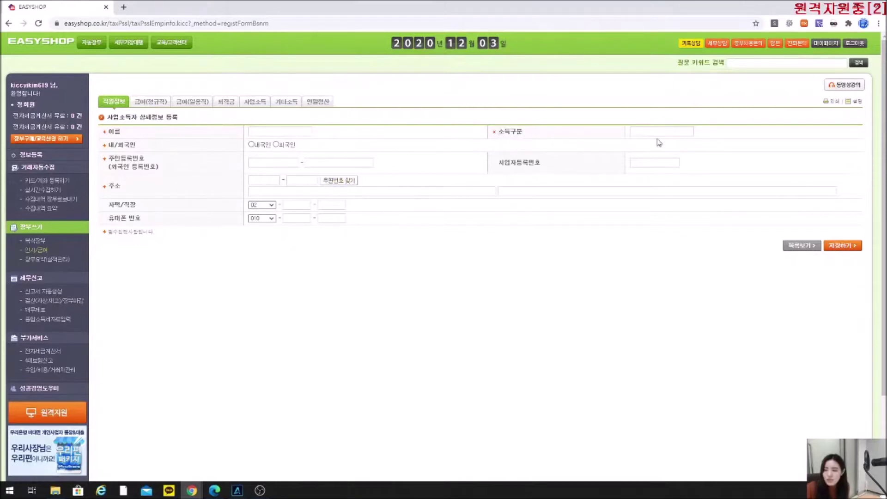
{"action": "left_click", "coordinate": [663, 131]}
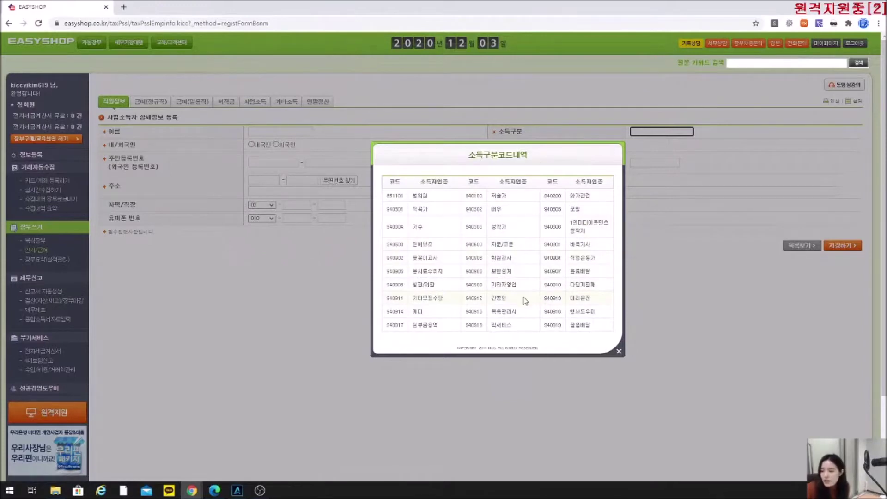
{"action": "left_click", "coordinate": [494, 289]}
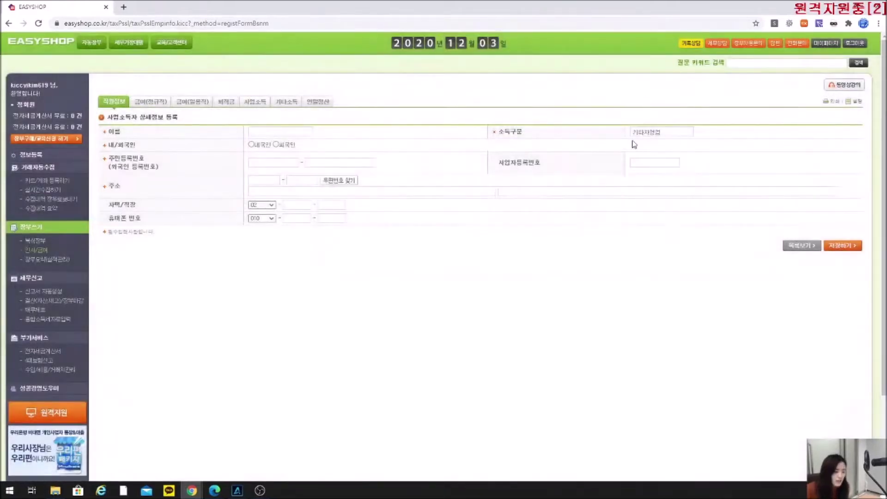
{"action": "left_click", "coordinate": [643, 131]}
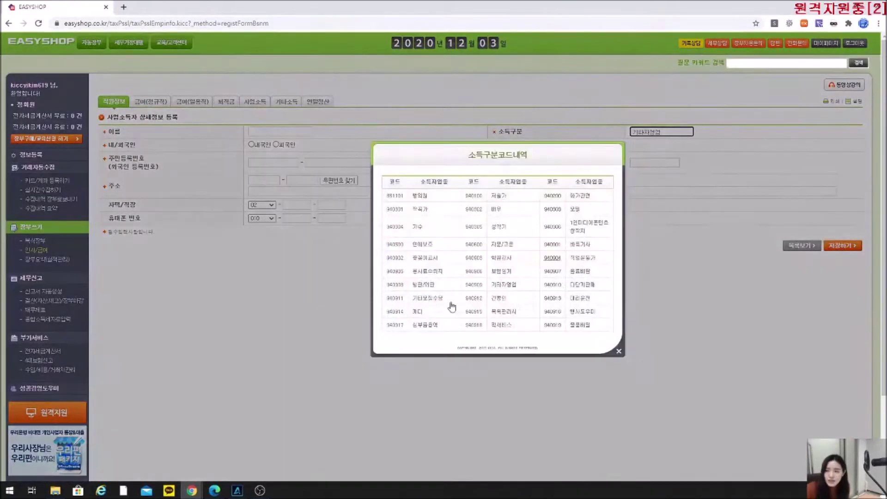
{"action": "left_click", "coordinate": [505, 288]}
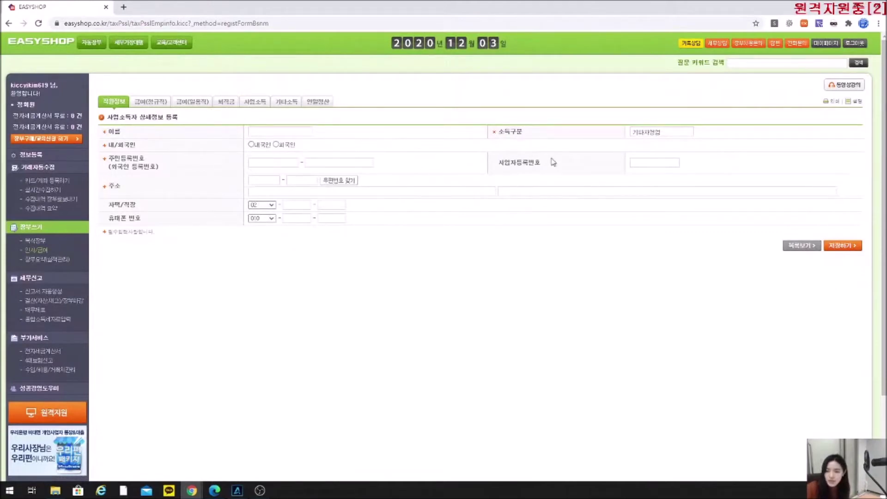
{"action": "left_click_drag", "start_coordinate": [175, 168], "coordinate": [111, 159]}
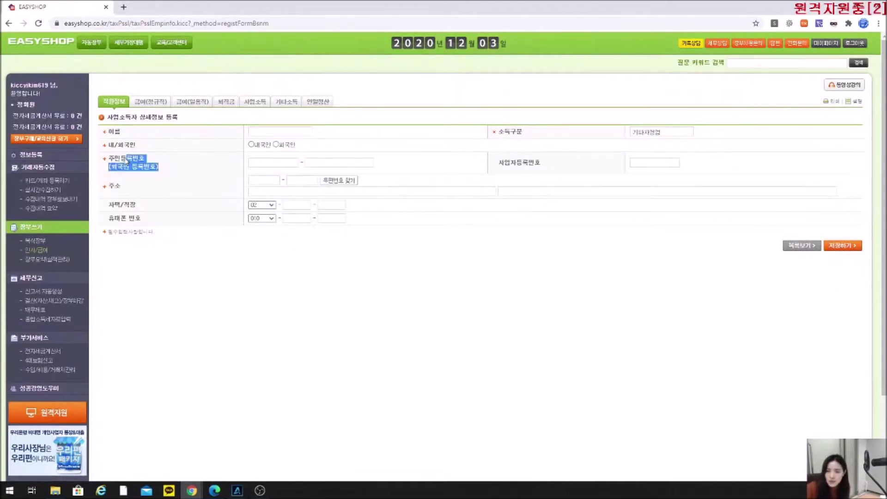
{"action": "left_click", "coordinate": [186, 161]}
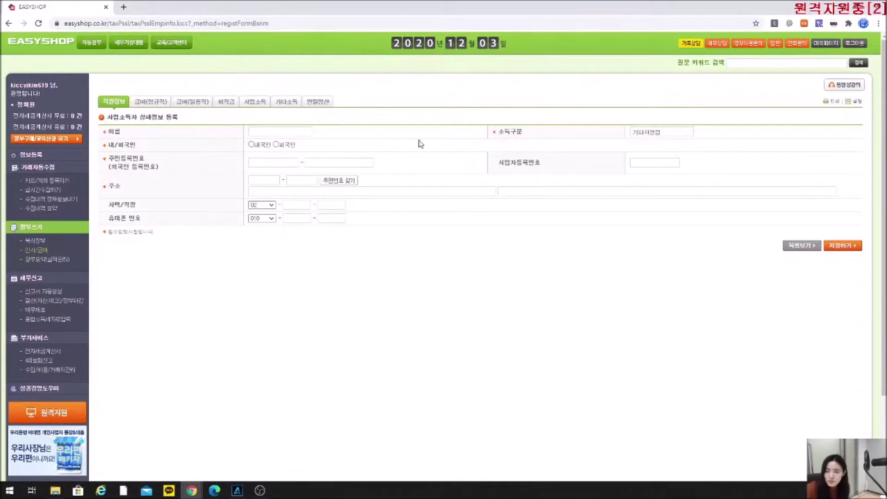
Leave without saving, view the existing 사업소득자 record, then switch to the guide's payment page.
{"action": "left_click", "coordinate": [806, 250]}
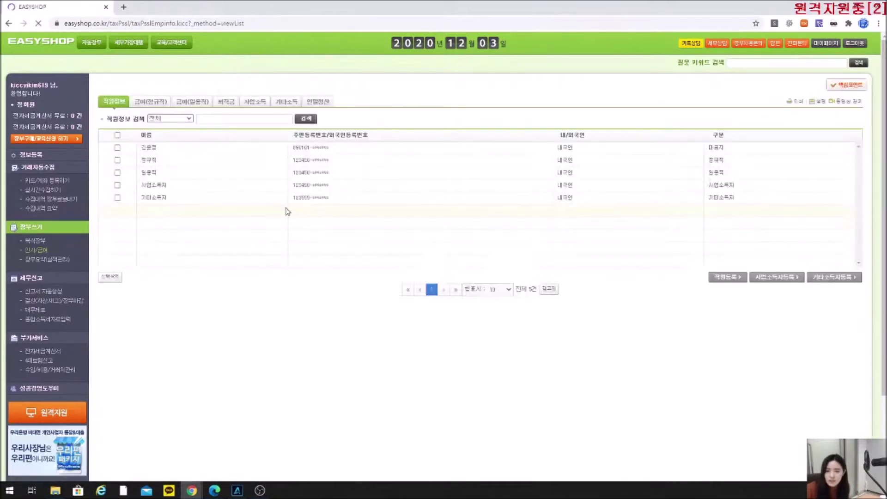
{"action": "left_click", "coordinate": [153, 186]}
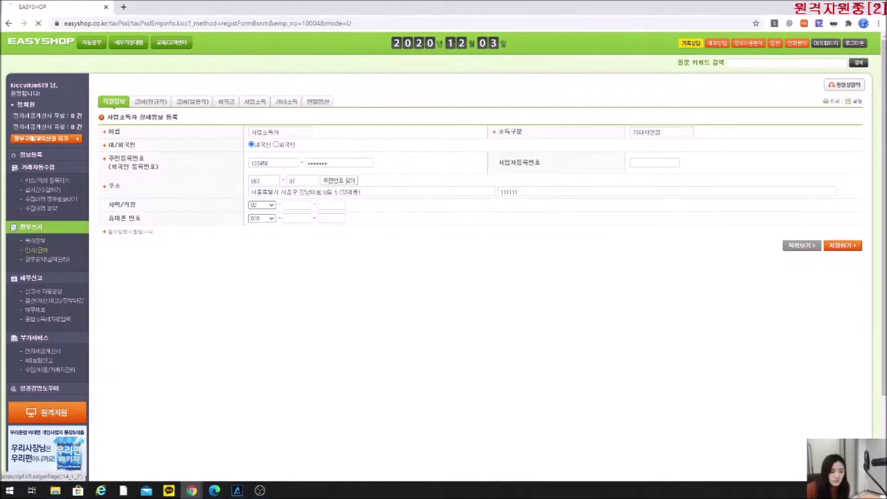
{"action": "left_click", "coordinate": [119, 105]}
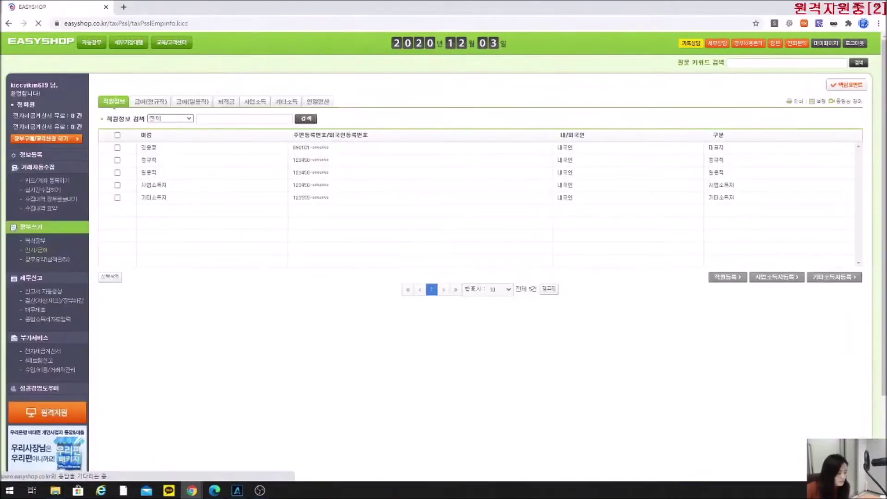
{"action": "key", "text": "alt+Tab"}
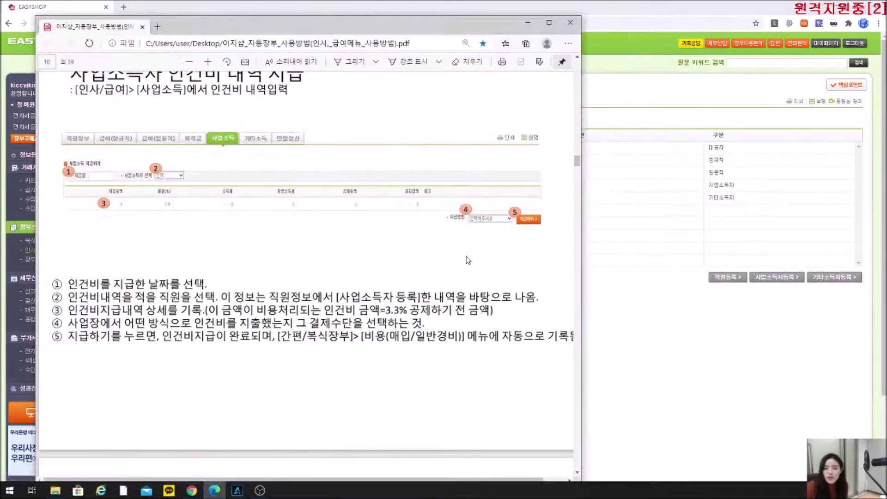
Put the PDF manual aside to show EasyShop's 직원정보 list of five workers.
{"action": "scroll", "coordinate": [346, 303], "scroll_direction": "up", "scroll_amount": 2}
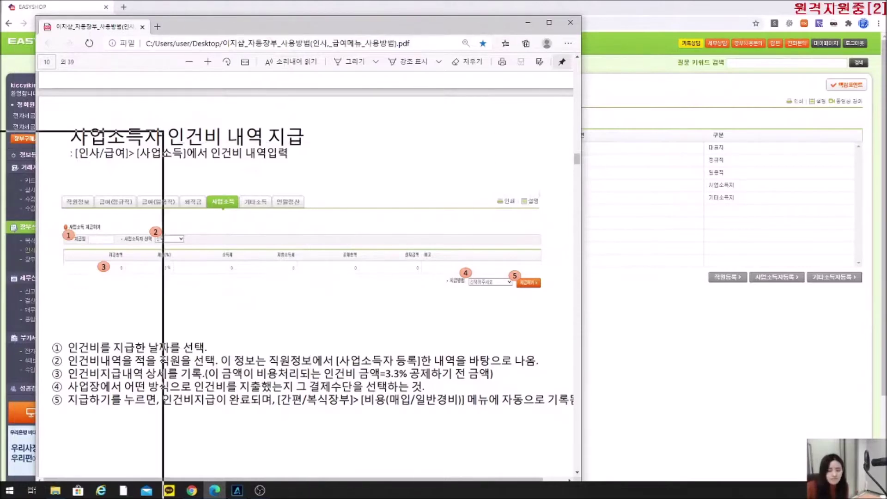
{"action": "key", "text": "alt+Tab"}
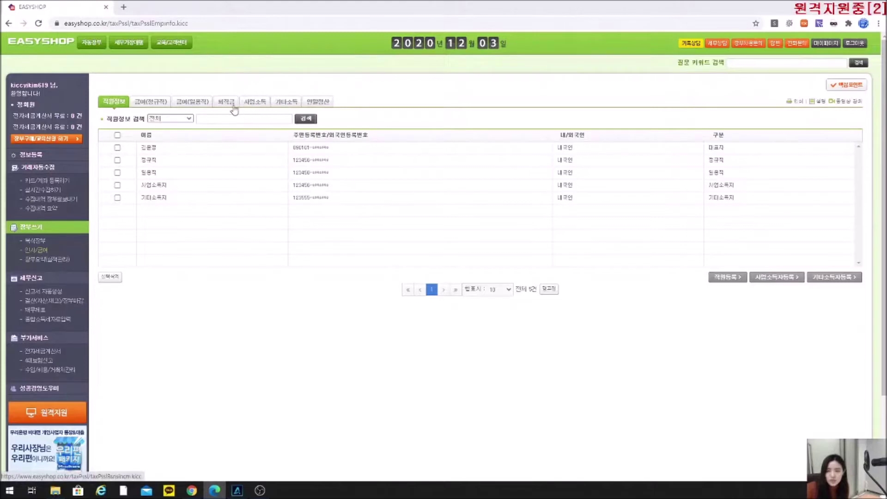
On the 사업소득 tab, set 지급일 to 2020-12-03 and choose the 사업소득자 as payee.
{"action": "left_click", "coordinate": [260, 109]}
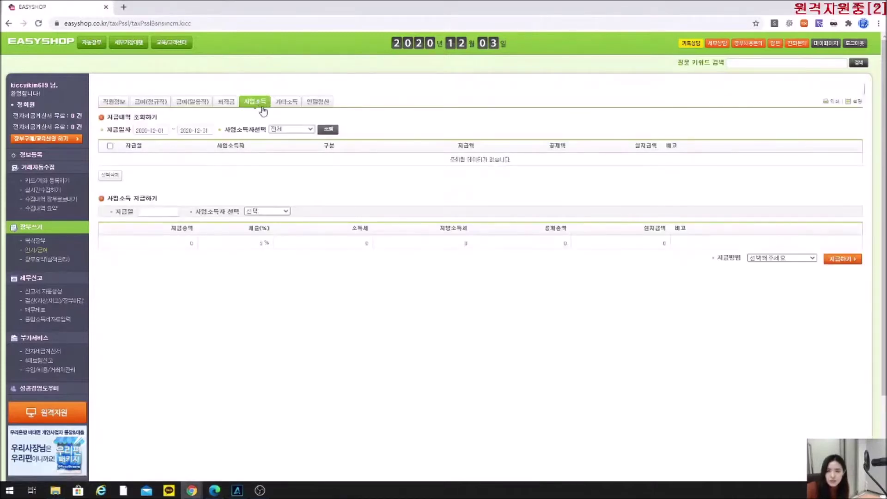
{"action": "left_click_drag", "start_coordinate": [108, 199], "coordinate": [168, 202]}
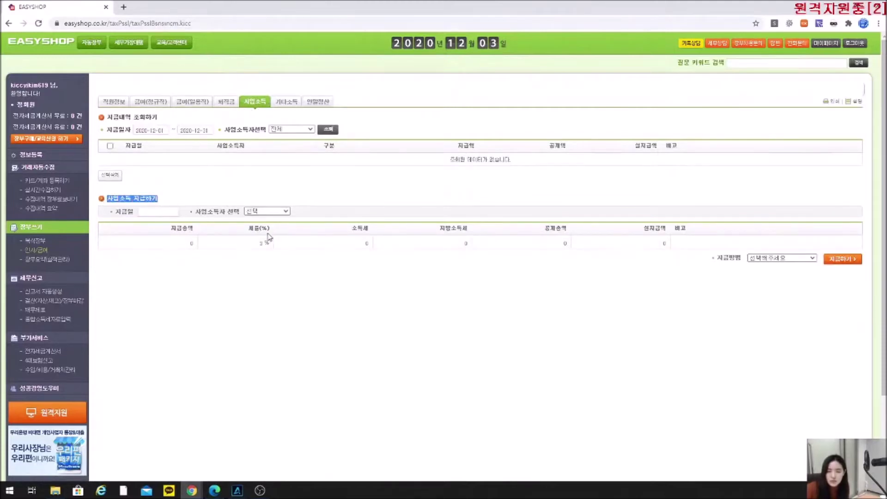
{"action": "left_click", "coordinate": [209, 187]}
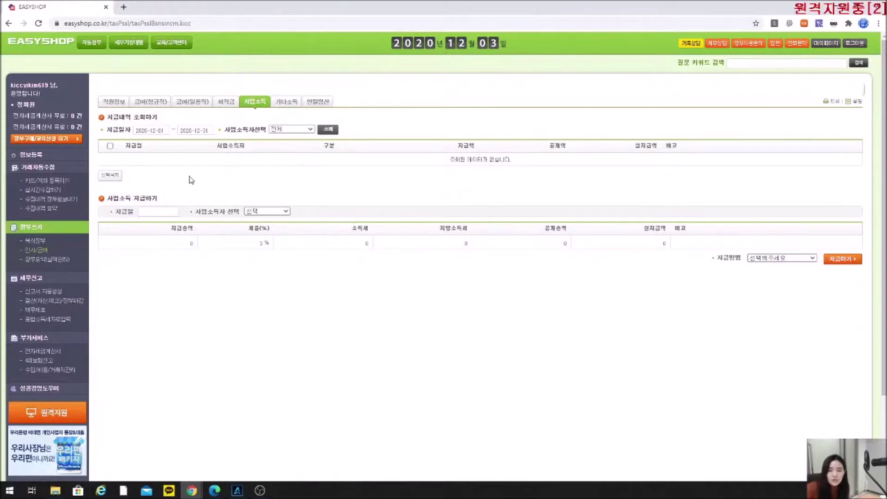
{"action": "left_click_drag", "start_coordinate": [134, 212], "coordinate": [123, 214]}
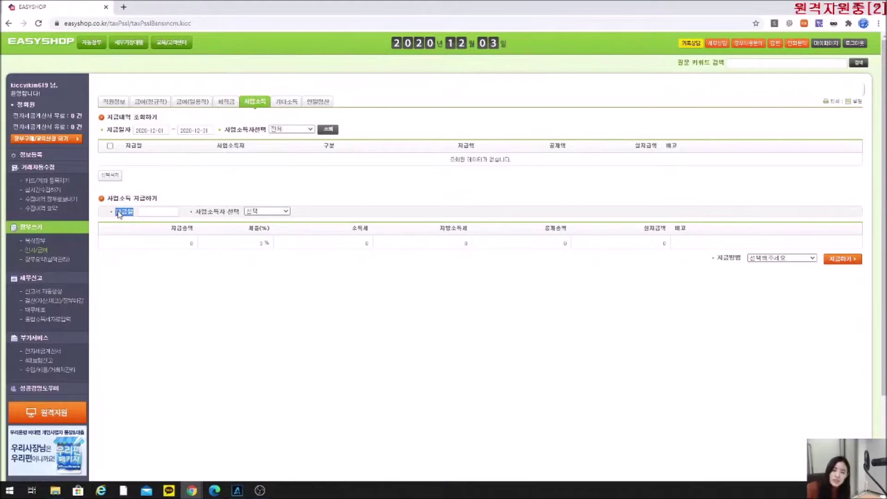
{"action": "left_click", "coordinate": [156, 213]}
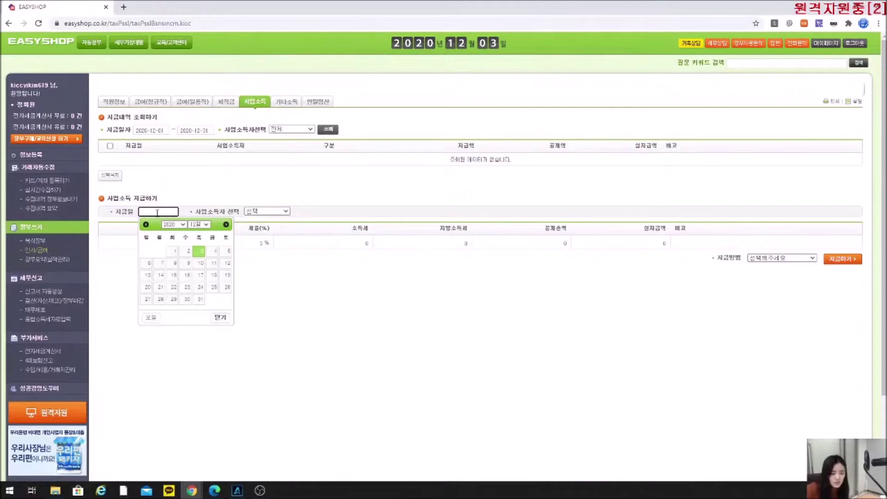
{"action": "left_click", "coordinate": [200, 251]}
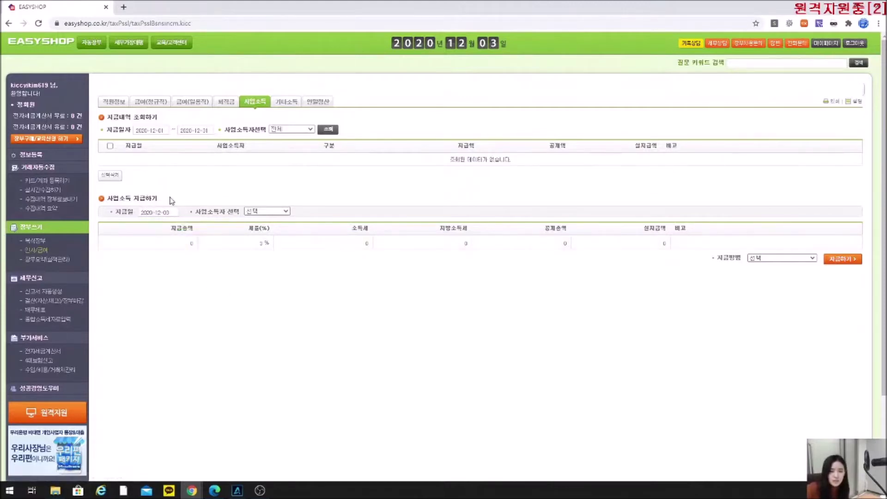
{"action": "left_click", "coordinate": [277, 212]}
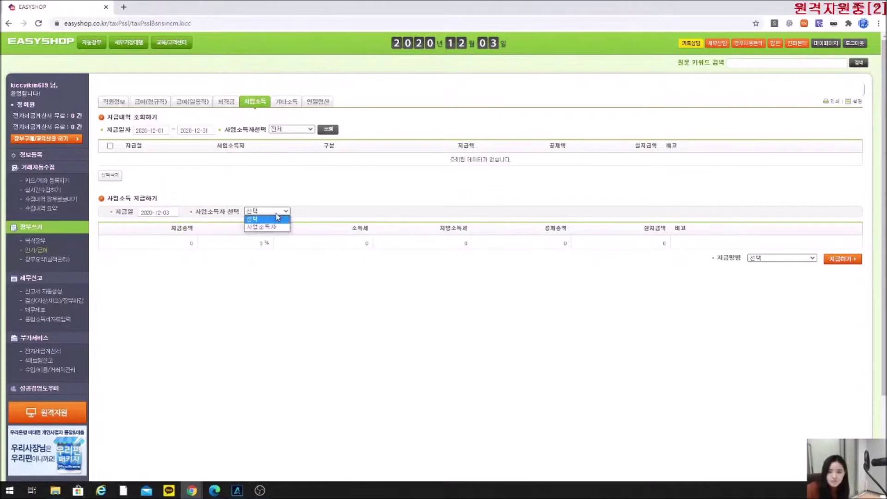
{"action": "left_click", "coordinate": [268, 227]}
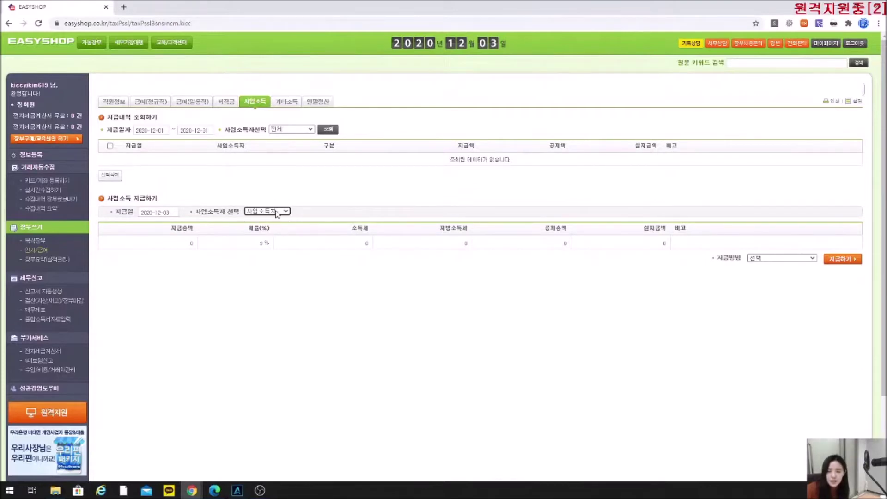
Enter 3,000,000 as 지급총액, pay from the 국민은행 account, and confirm the payment.
{"action": "left_click", "coordinate": [179, 240]}
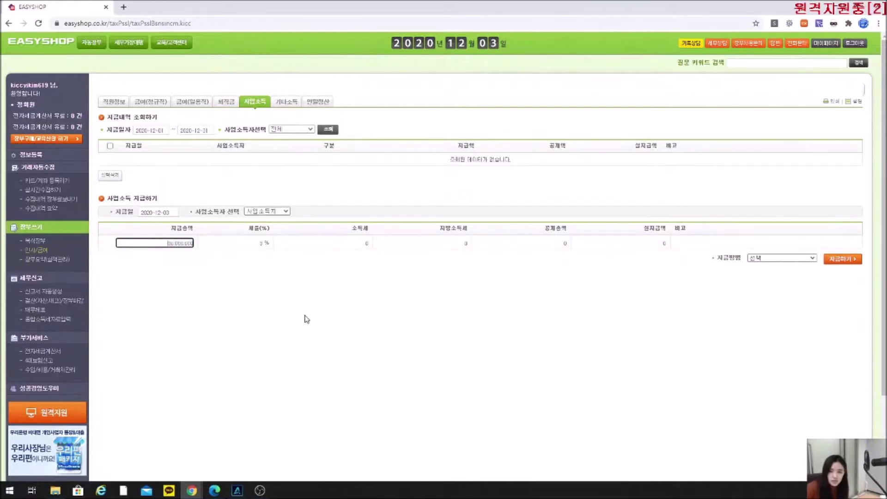
{"action": "left_click", "coordinate": [308, 312]}
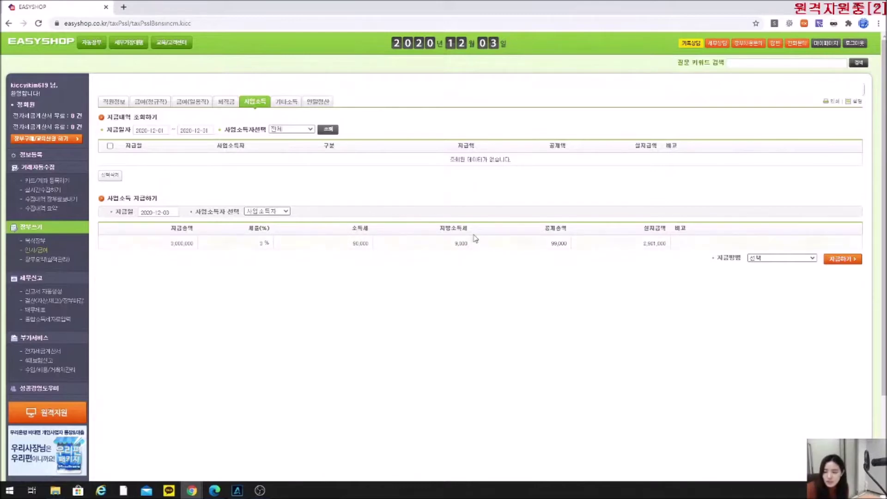
{"action": "left_click", "coordinate": [771, 257]}
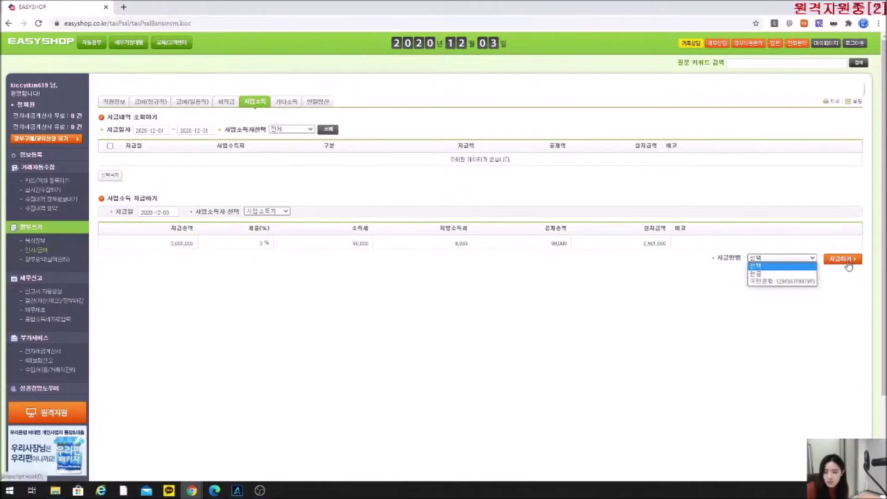
{"action": "left_click", "coordinate": [801, 283]}
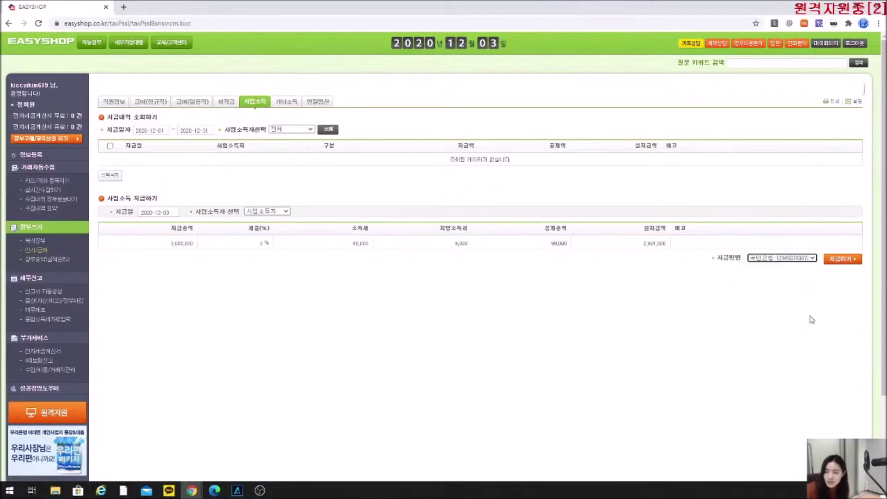
{"action": "left_click", "coordinate": [842, 259]}
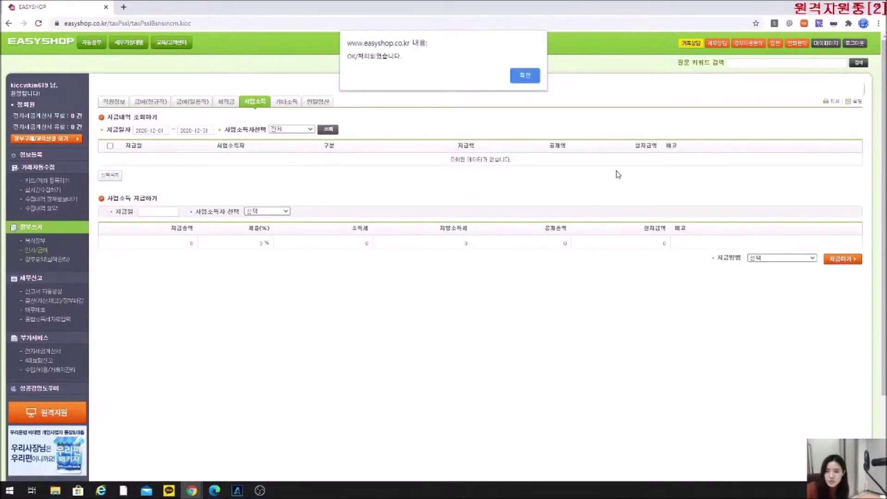
{"action": "left_click", "coordinate": [526, 76]}
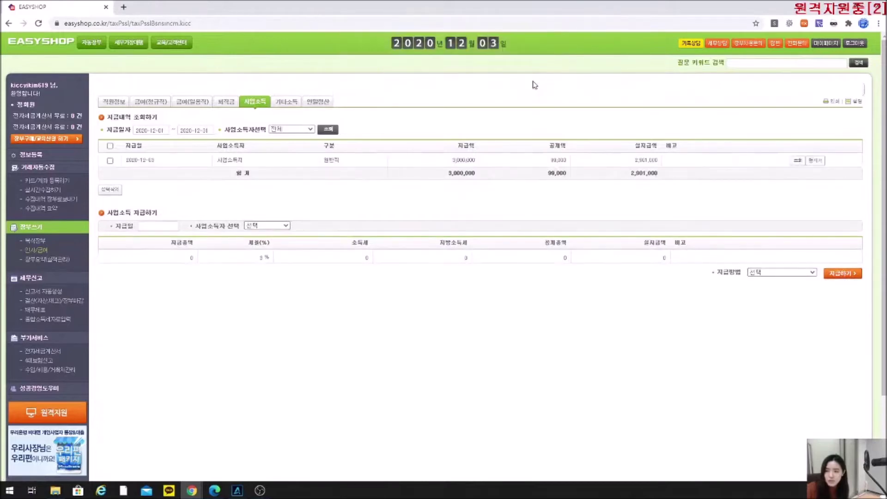
Check the December 복식장부 for the 3,000,000 사업소득 entry, then bring the manual back.
{"action": "left_click", "coordinate": [40, 241]}
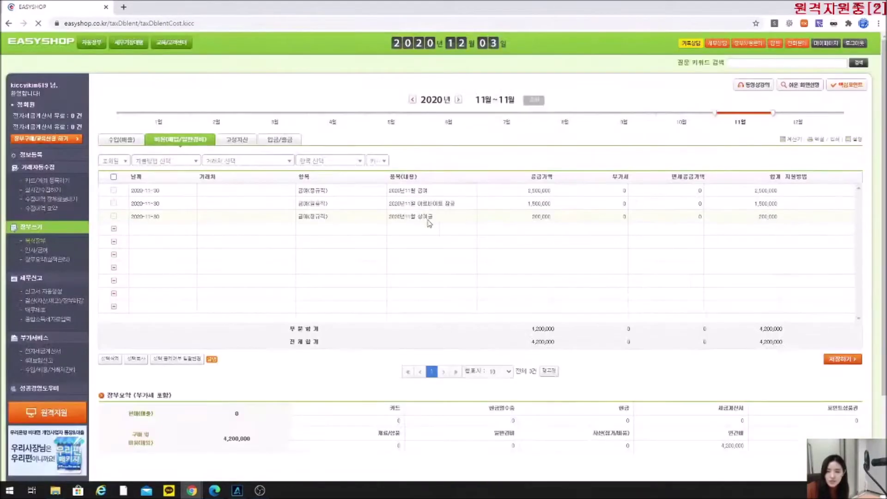
{"action": "left_click", "coordinate": [792, 129]}
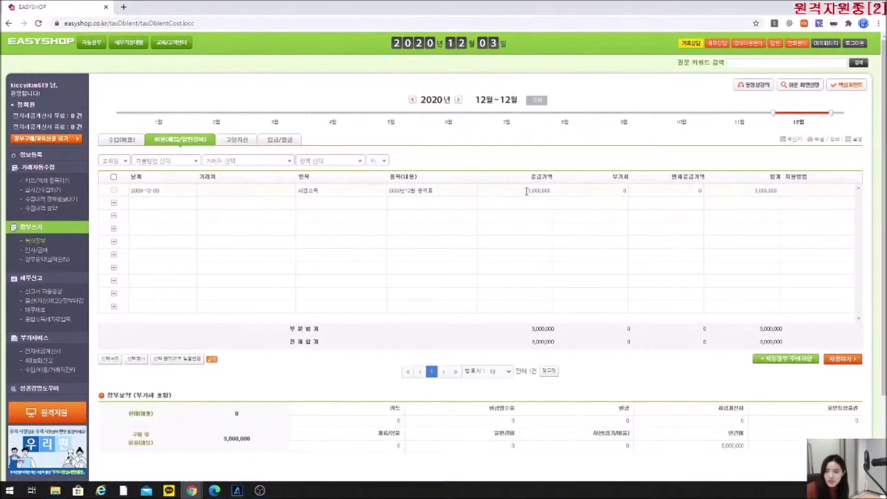
{"action": "left_click", "coordinate": [508, 190]}
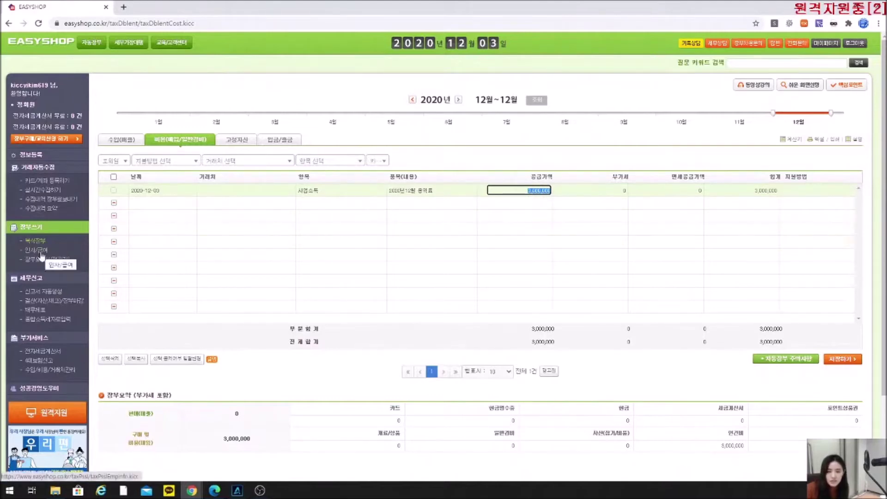
{"action": "left_click", "coordinate": [40, 250]}
{"action": "left_click", "coordinate": [525, 93]}
{"action": "left_click_drag", "start_coordinate": [35, 47], "coordinate": [304, 24]}
Scroll the manual to page 12's 기타소득자 정보 등록 section, then minimize it.
{"action": "scroll", "coordinate": [358, 353], "scroll_direction": "down", "scroll_amount": 10}
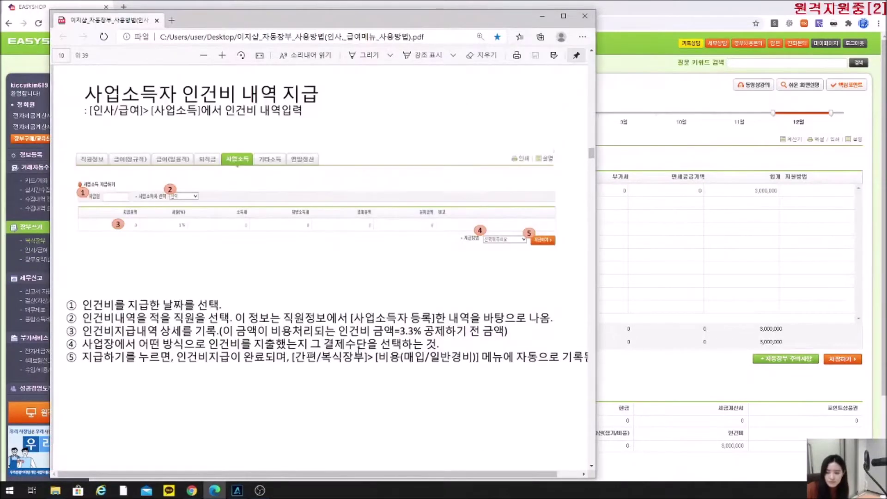
{"action": "scroll", "coordinate": [360, 350], "scroll_direction": "up", "scroll_amount": 1}
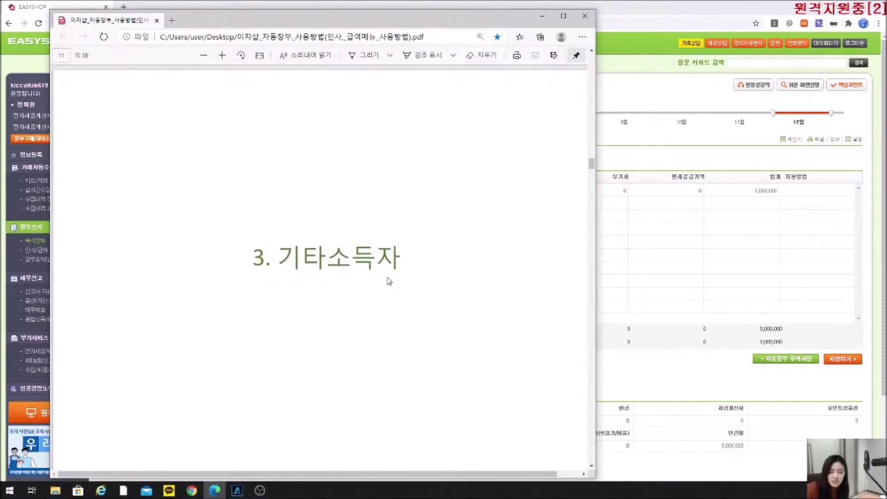
{"action": "scroll", "coordinate": [388, 277], "scroll_direction": "down", "scroll_amount": 8}
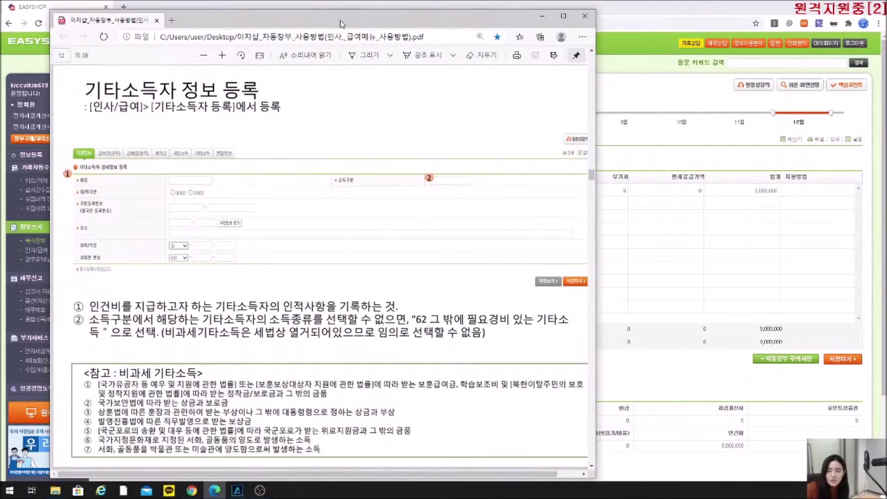
{"action": "left_click", "coordinate": [543, 16]}
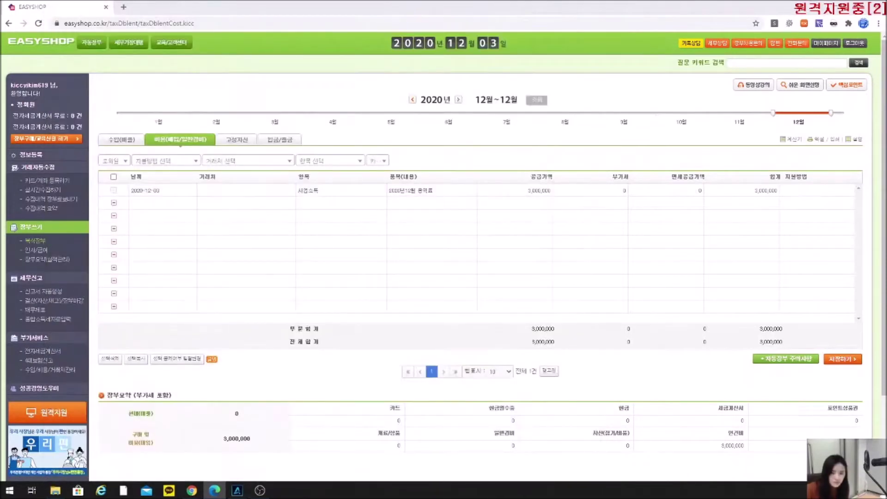
Open a blank 기타소득자 registration form and display its 소득구분코드내역 code table.
{"action": "left_click", "coordinate": [37, 250]}
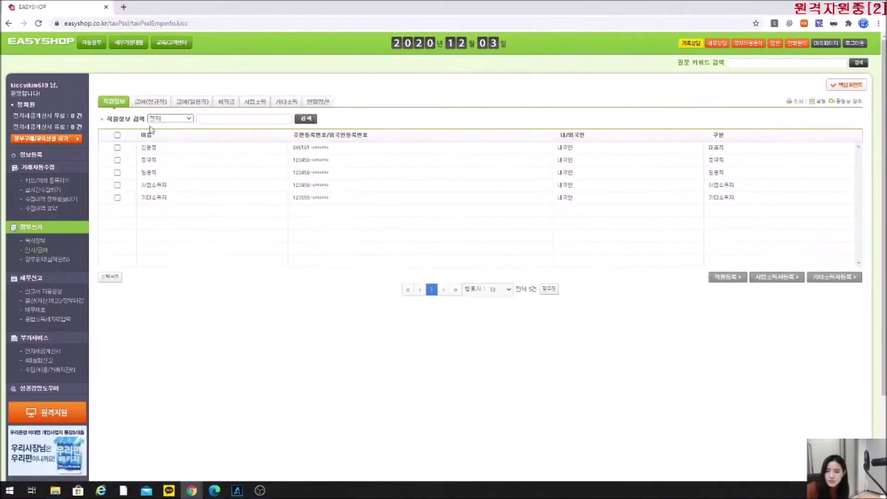
{"action": "left_click", "coordinate": [831, 279]}
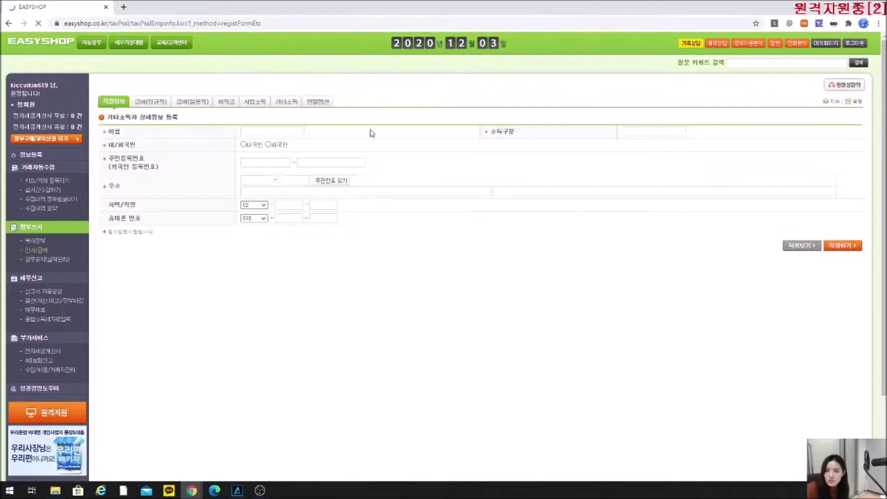
{"action": "left_click", "coordinate": [652, 132]}
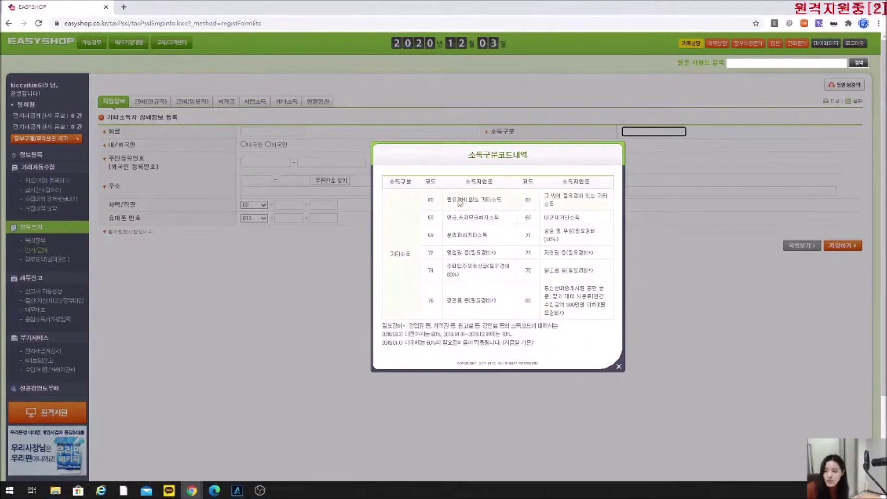
{"action": "left_click_drag", "start_coordinate": [389, 325], "coordinate": [536, 346]}
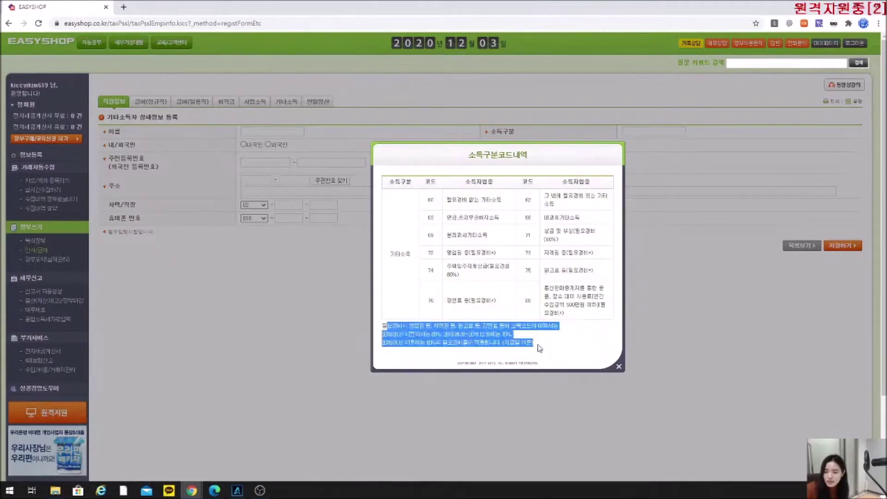
{"action": "left_click", "coordinate": [536, 346]}
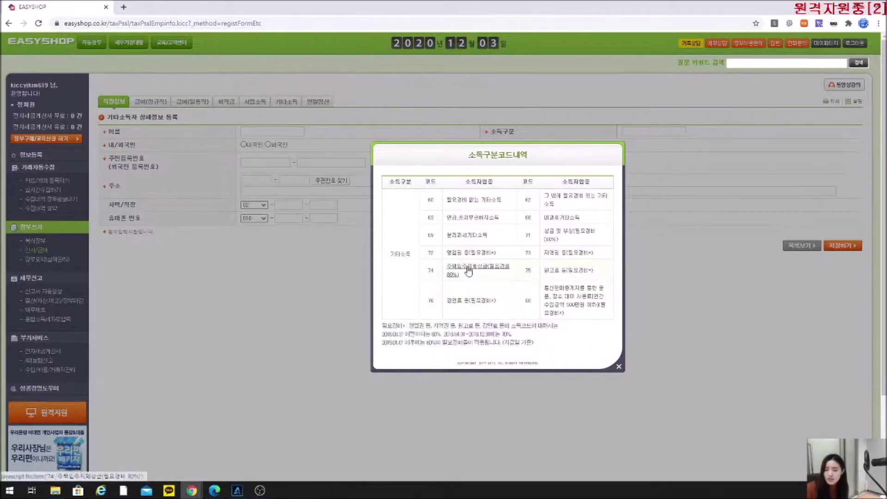
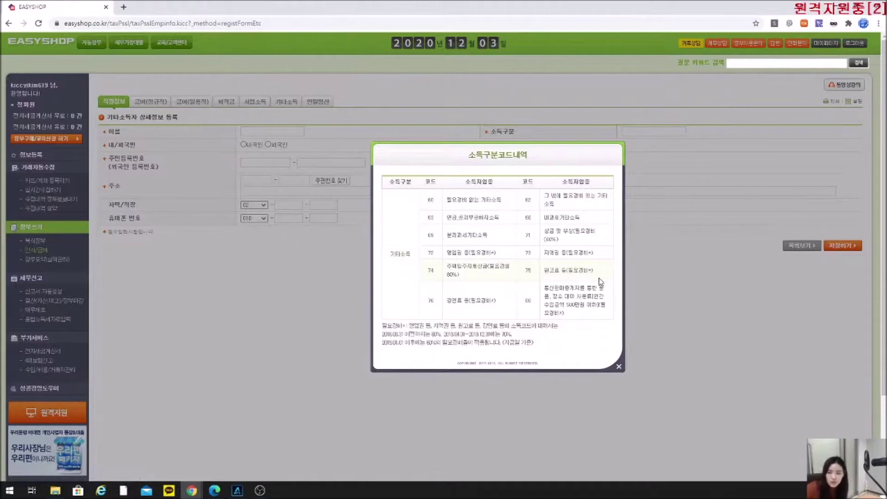
Close the 소득구분코드내역 table and return to the staff list of five registered workers.
{"action": "left_click", "coordinate": [618, 367]}
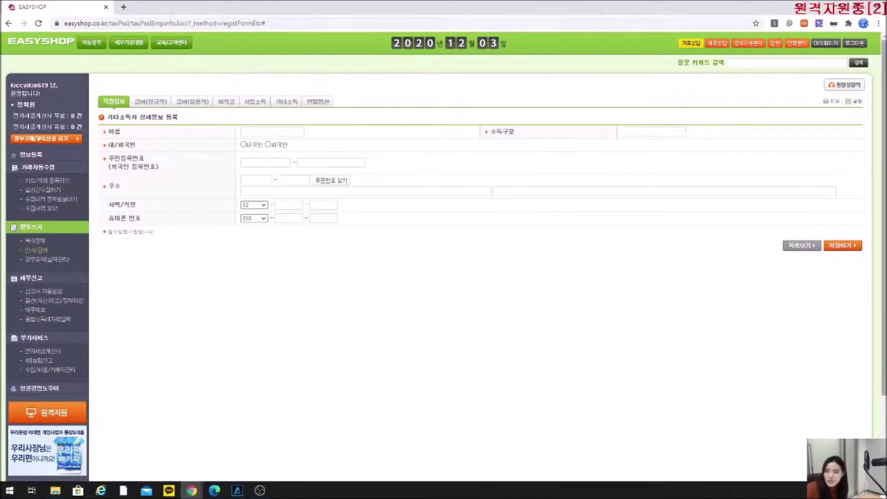
{"action": "left_click", "coordinate": [123, 109]}
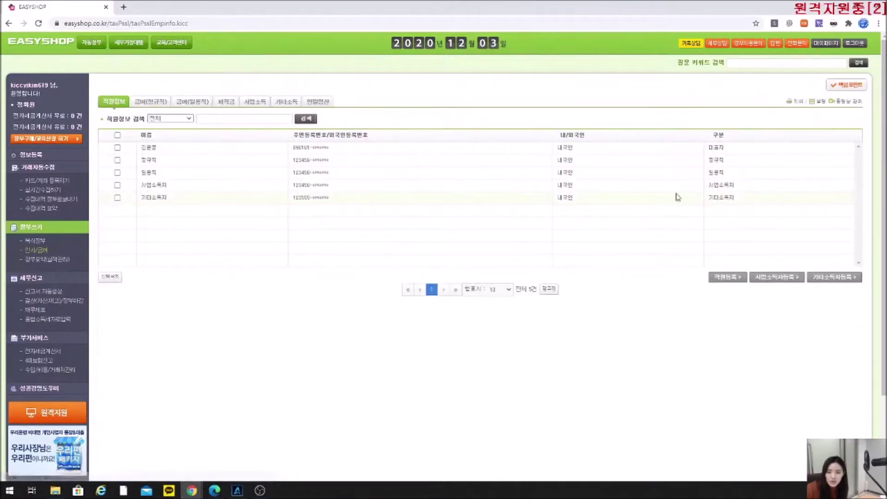
{"action": "left_click_drag", "start_coordinate": [731, 200], "coordinate": [710, 208]}
{"action": "left_click", "coordinate": [710, 207]}
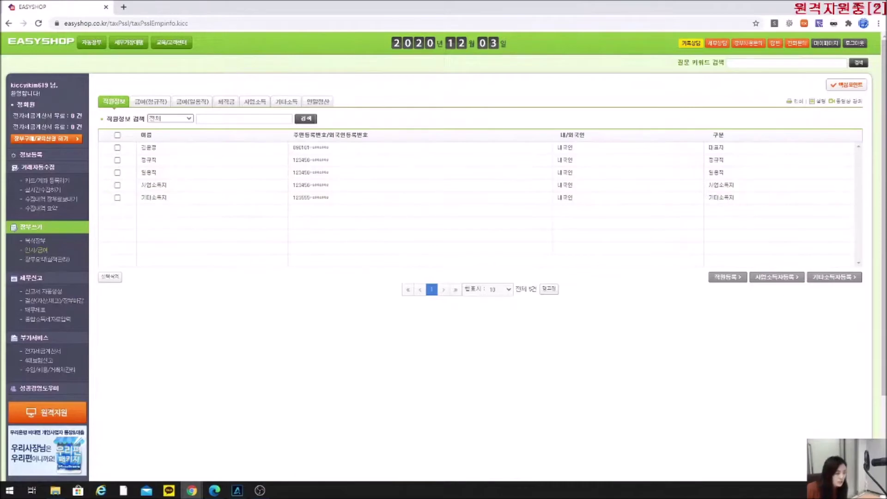
{"action": "left_click", "coordinate": [214, 491]}
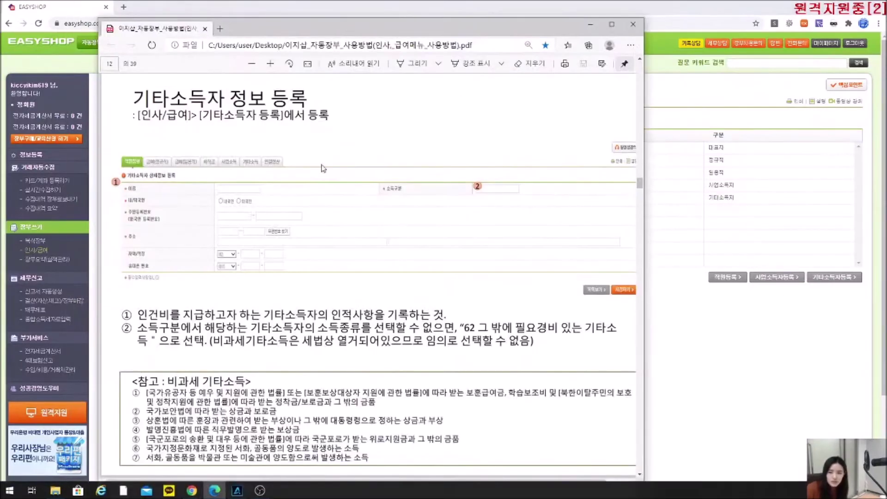
Read the manual's page 13 '기타소득자 인건비 내역 지급', then go to EasyShop's 사업소득 payments.
{"action": "scroll", "coordinate": [325, 224], "scroll_direction": "down", "scroll_amount": 5}
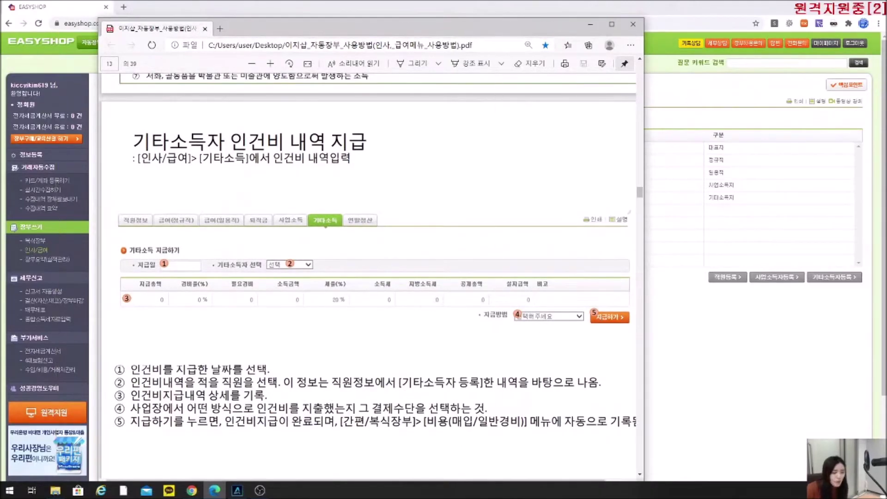
{"action": "left_click", "coordinate": [292, 15]}
{"action": "left_click", "coordinate": [258, 105]}
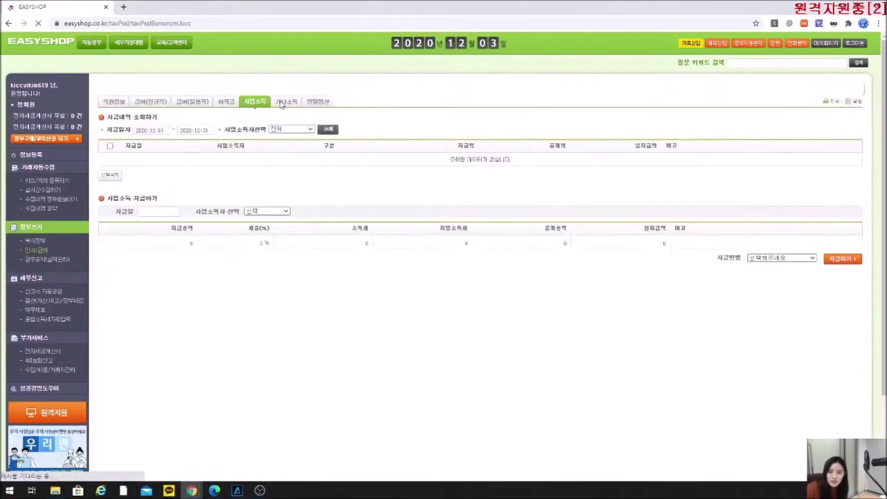
On the 기타소득 page, set the payment date to 2020-12-03 and choose the other-income earner.
{"action": "left_click", "coordinate": [283, 102]}
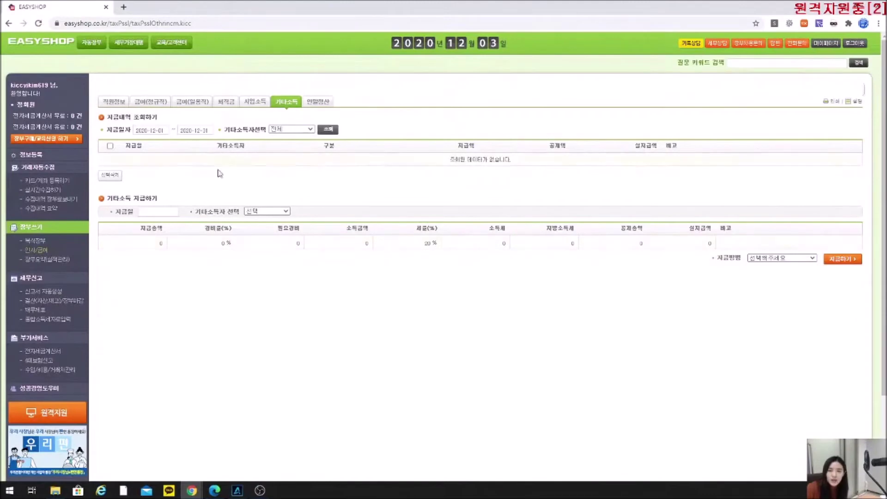
{"action": "left_click", "coordinate": [164, 212]}
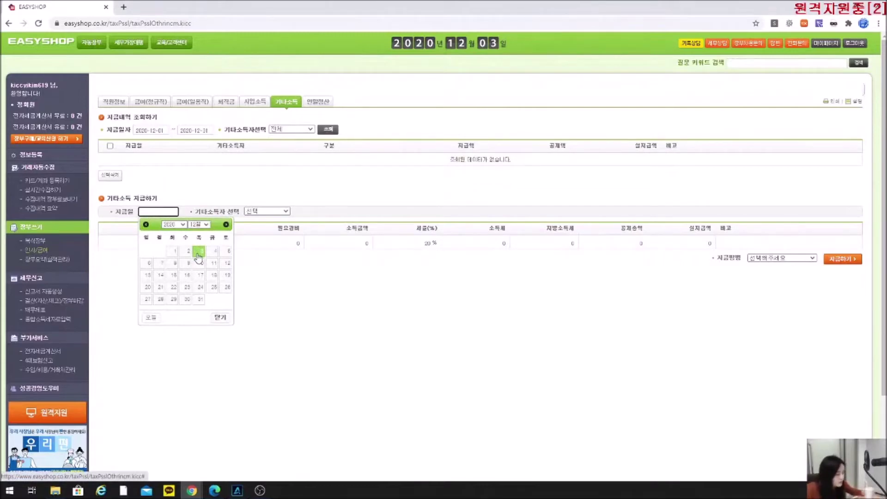
{"action": "left_click", "coordinate": [202, 252]}
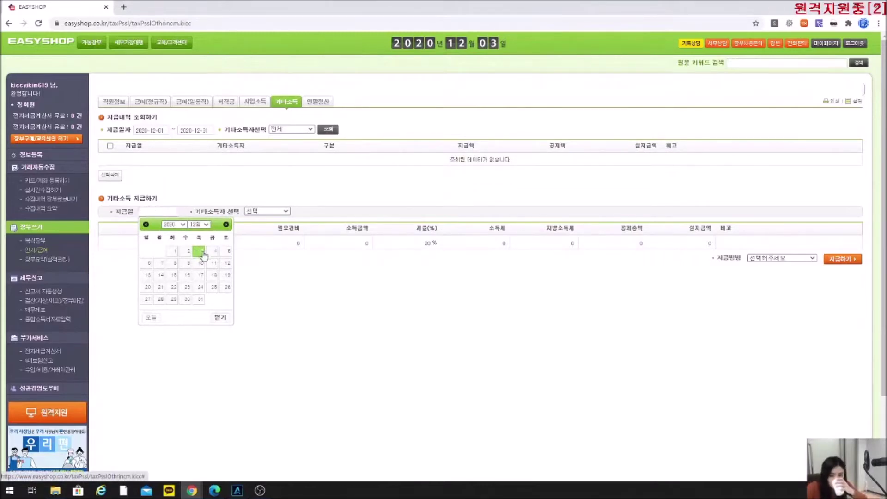
{"action": "left_click", "coordinate": [276, 216]}
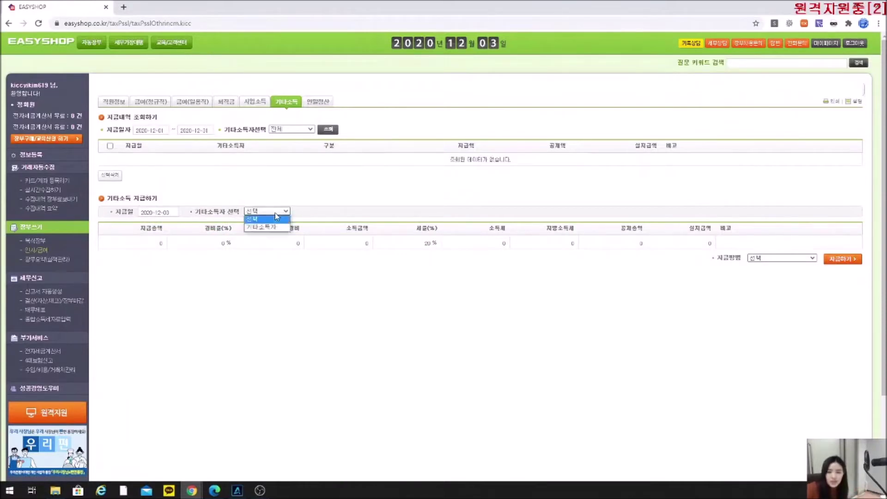
{"action": "left_click", "coordinate": [259, 227]}
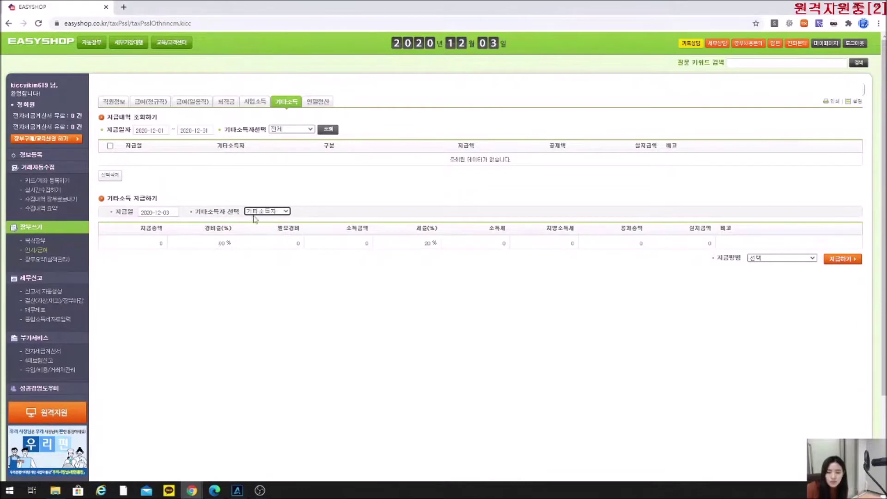
Pay a 5,000,000 total from the bank account, leaving 4,560,000 net after 440,000 withheld.
{"action": "left_click", "coordinate": [152, 241]}
{"action": "type", "text": "3000"}
{"action": "left_click", "coordinate": [221, 301]}
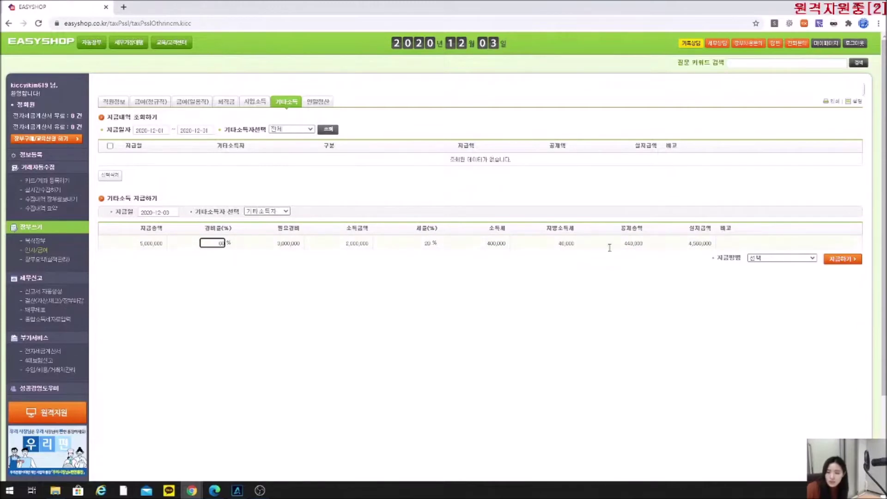
{"action": "left_click", "coordinate": [573, 287]}
{"action": "left_click", "coordinate": [753, 259]}
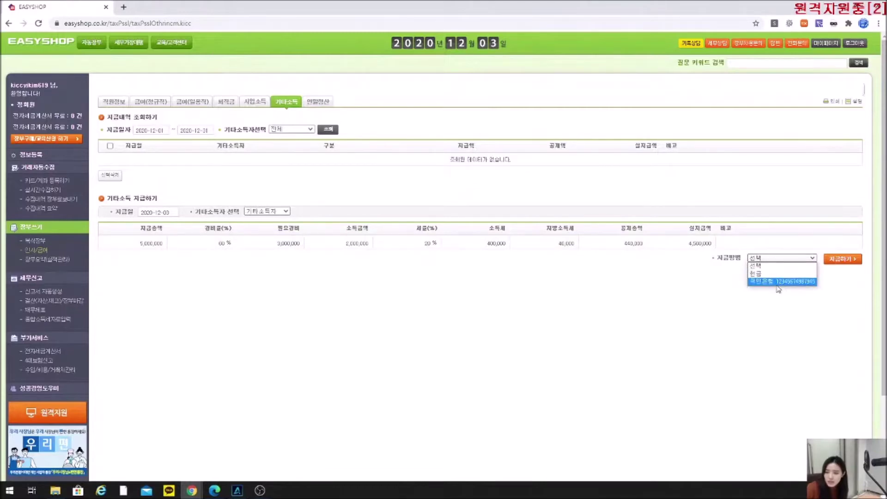
{"action": "left_click", "coordinate": [780, 282]}
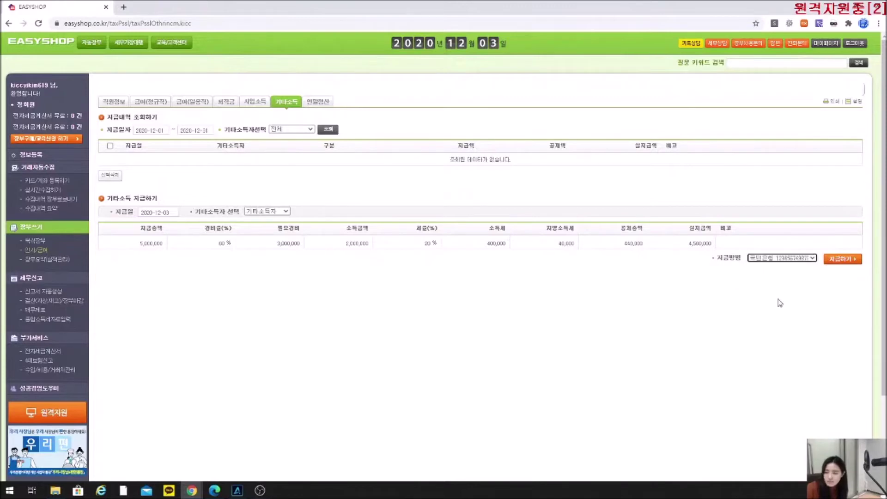
{"action": "left_click", "coordinate": [841, 260]}
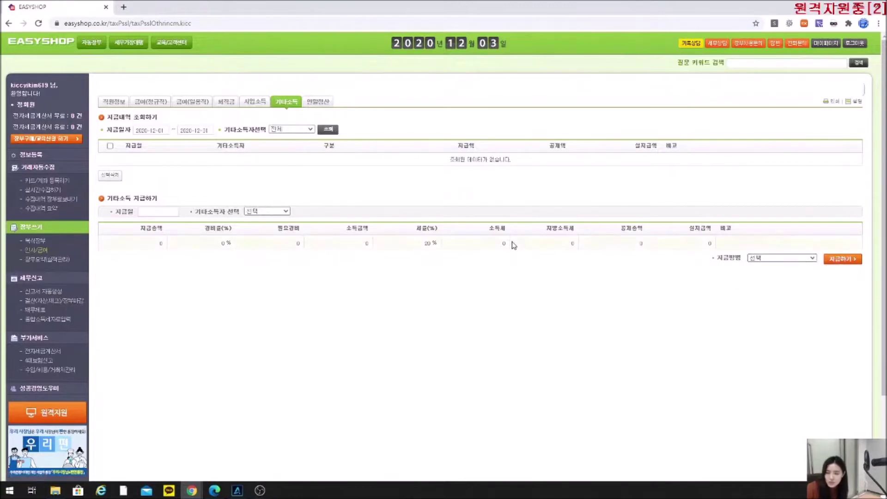
{"action": "left_click", "coordinate": [526, 80]}
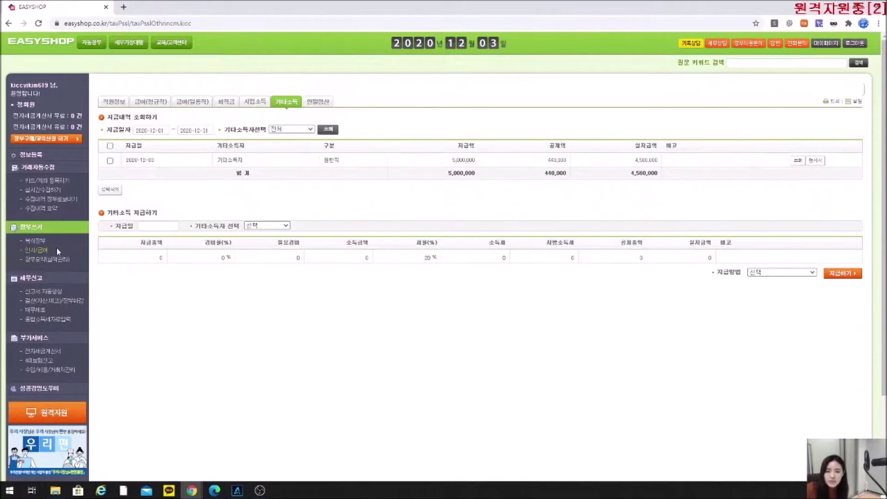
{"action": "left_click", "coordinate": [45, 243]}
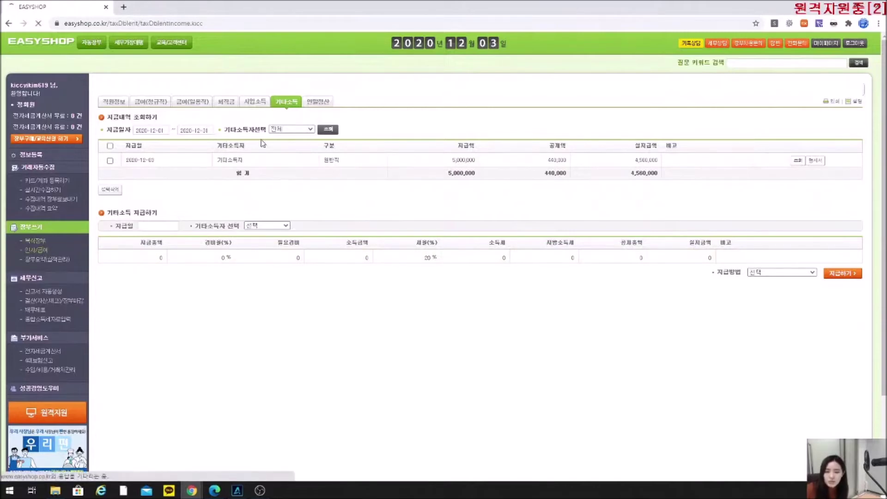
Check the 기타소득 row's 5,000,000 supply amount in the December expense ledger and dismiss the VAT alert.
{"action": "left_click", "coordinate": [179, 139]}
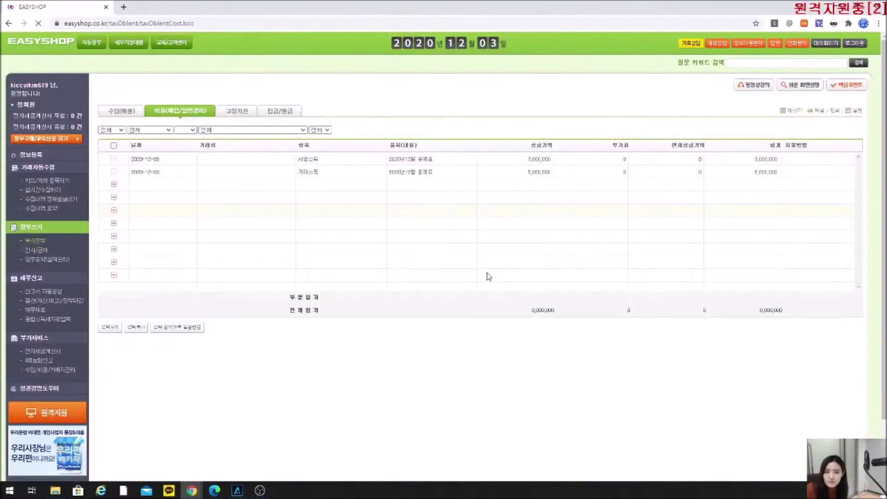
{"action": "left_click", "coordinate": [541, 204]}
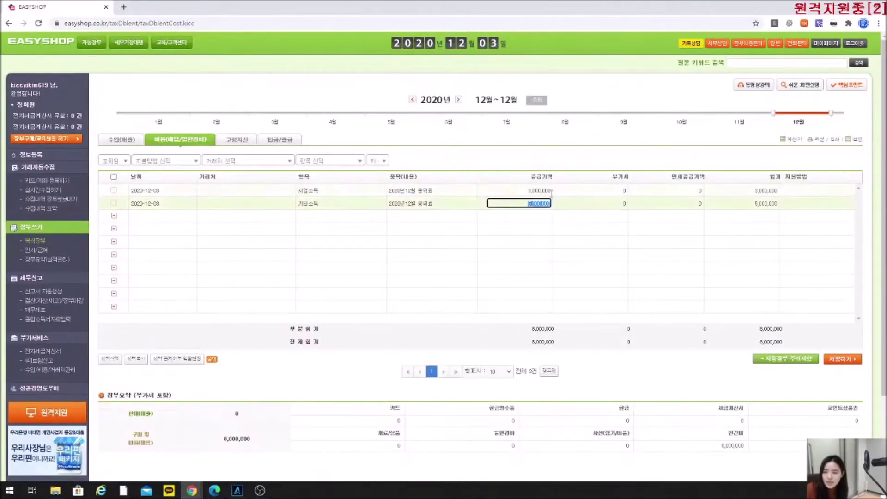
{"action": "left_click", "coordinate": [525, 204]}
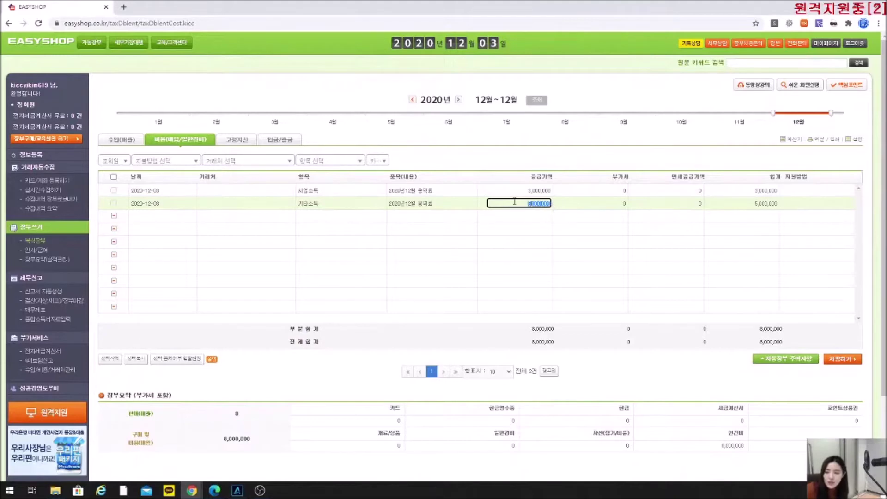
{"action": "left_click_drag", "start_coordinate": [498, 207], "coordinate": [535, 209]}
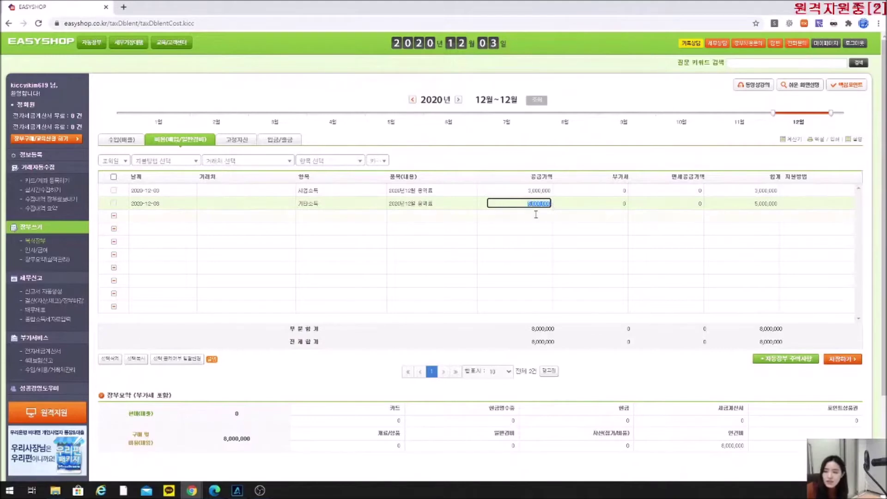
{"action": "left_click", "coordinate": [44, 251]}
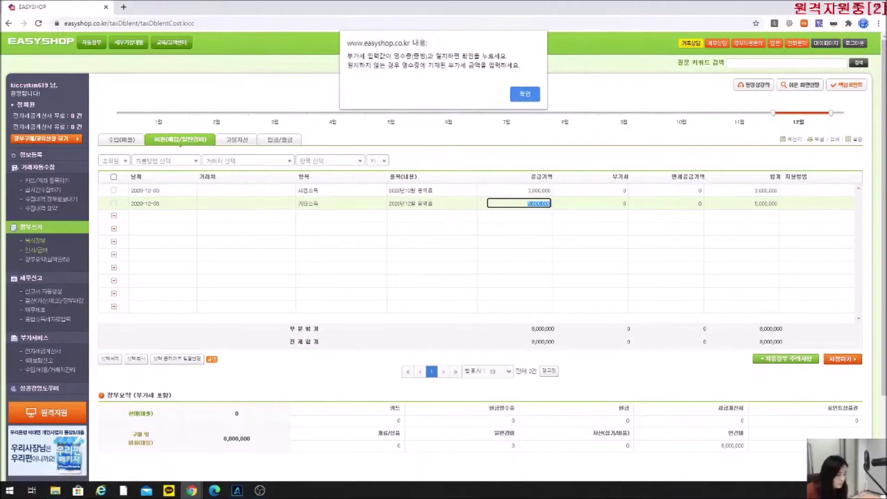
{"action": "left_click", "coordinate": [526, 96]}
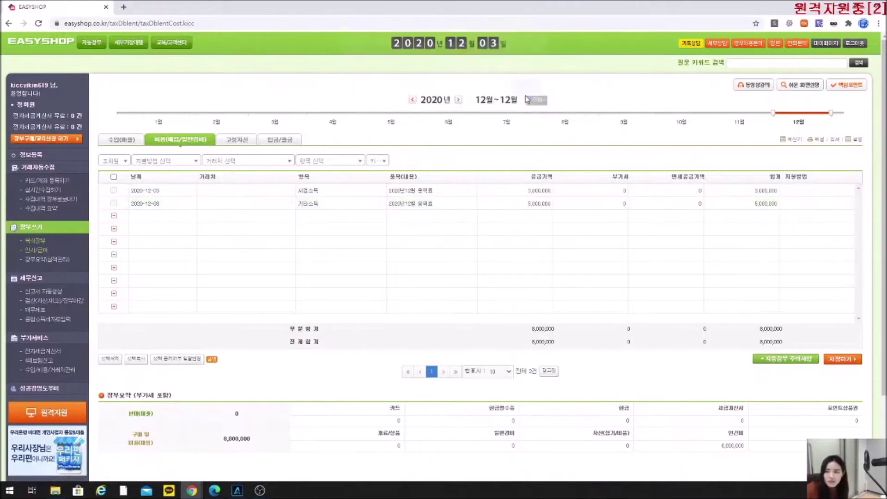
{"action": "key", "text": "alt+Tab"}
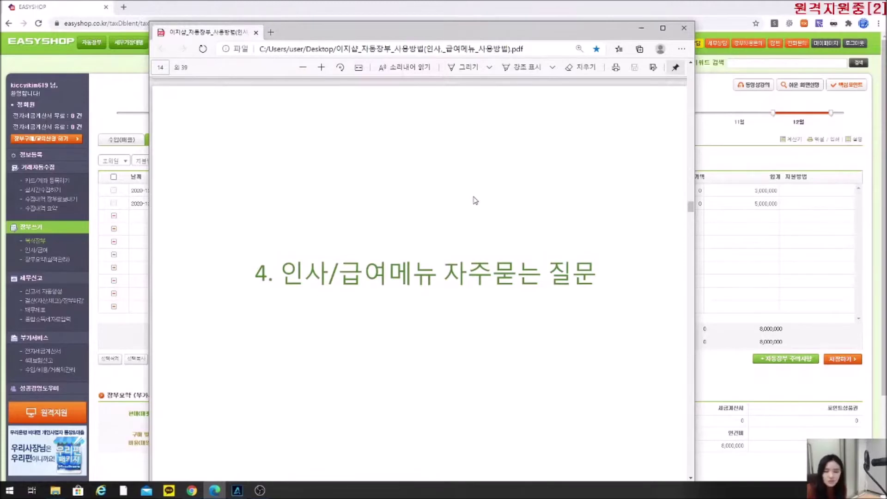
Read the manual's page 15 FAQ on the 최저시급 warning, then return to EasyShop's expense ledger.
{"action": "scroll", "coordinate": [476, 201], "scroll_direction": "down", "scroll_amount": 8}
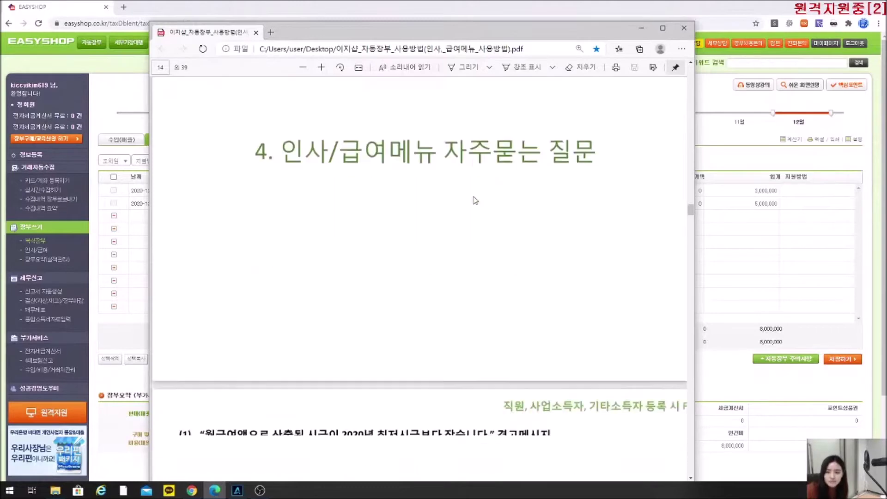
{"action": "scroll", "coordinate": [475, 200], "scroll_direction": "down", "scroll_amount": 3}
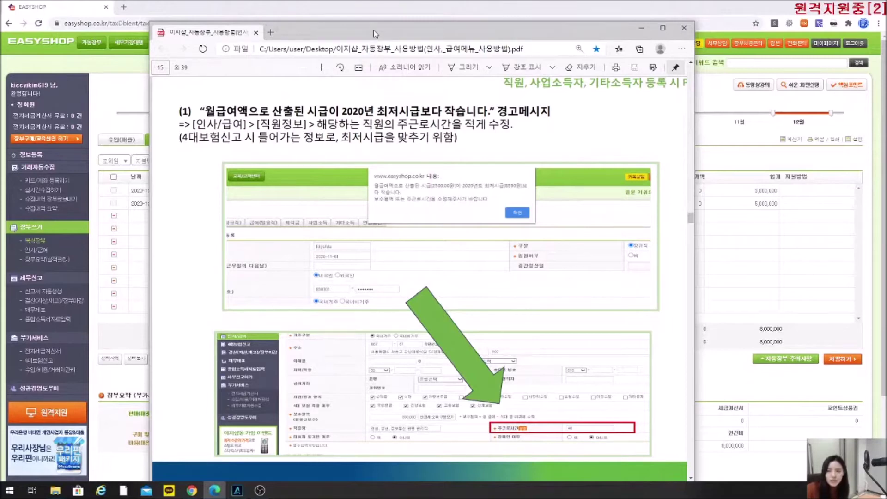
{"action": "left_click", "coordinate": [260, 4]}
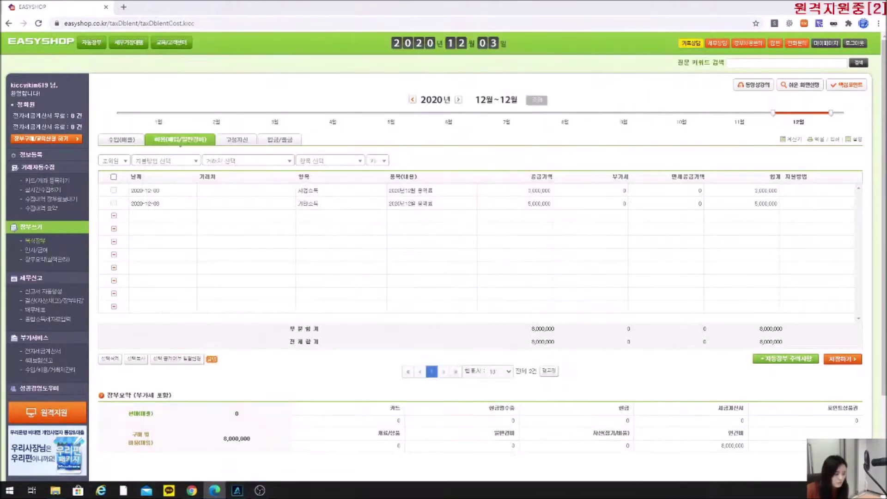
Open the regular employee's record and review its social insurance, monthly pay and weekly hours fields.
{"action": "left_click", "coordinate": [35, 250]}
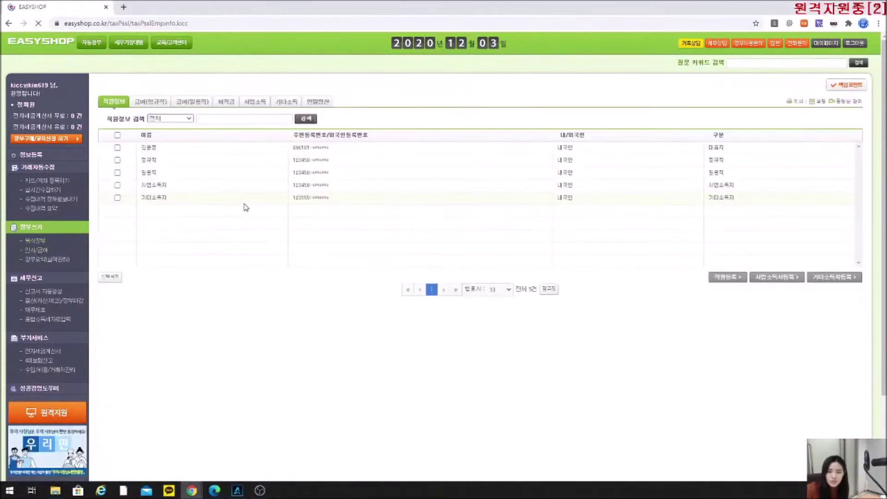
{"action": "left_click", "coordinate": [143, 162]}
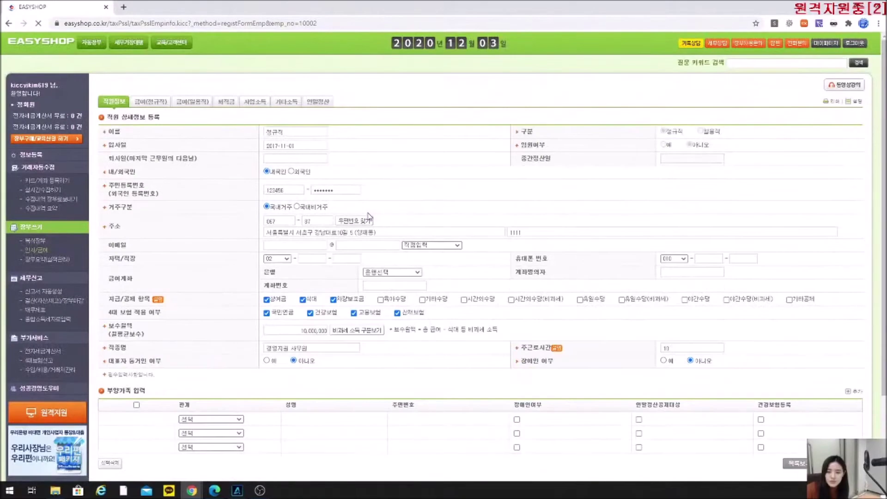
{"action": "left_click_drag", "start_coordinate": [162, 313], "coordinate": [106, 318]}
{"action": "left_click", "coordinate": [172, 331]}
{"action": "left_click_drag", "start_coordinate": [180, 338], "coordinate": [111, 324]}
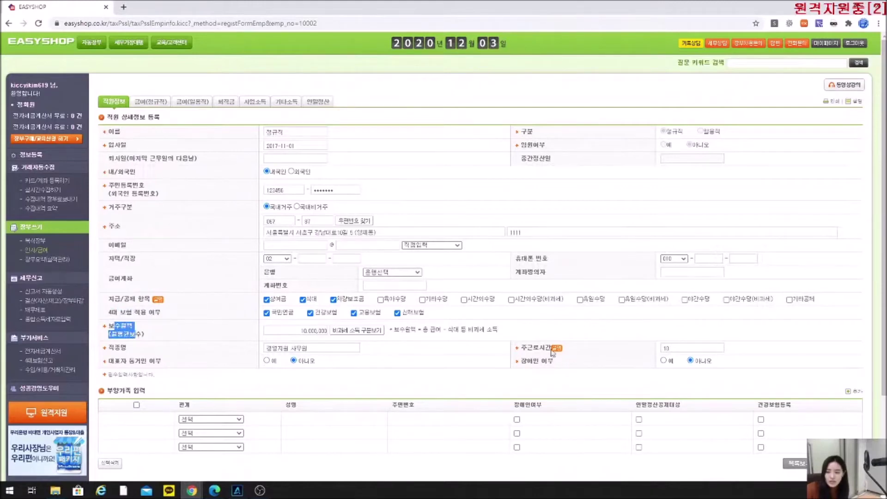
{"action": "left_click", "coordinate": [567, 352]}
{"action": "left_click_drag", "start_coordinate": [522, 348], "coordinate": [545, 346]}
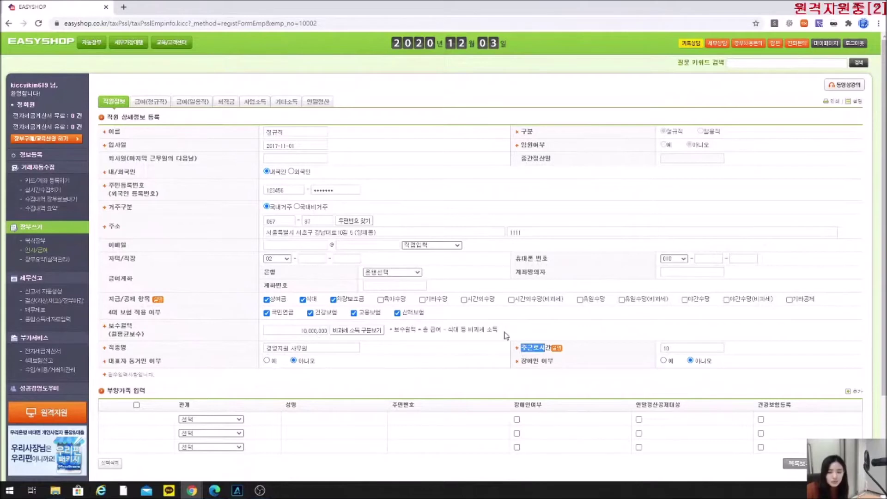
{"action": "left_click_drag", "start_coordinate": [147, 337], "coordinate": [118, 334]}
{"action": "left_click", "coordinate": [207, 327]}
{"action": "left_click_drag", "start_coordinate": [155, 335], "coordinate": [110, 329]}
{"action": "left_click_drag", "start_coordinate": [552, 349], "coordinate": [525, 349]}
{"action": "left_click", "coordinate": [525, 349]}
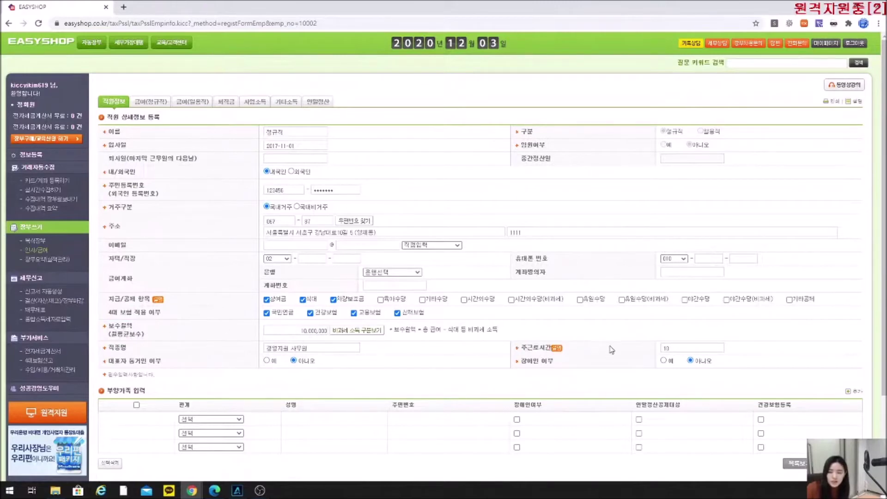
Change weekly hours from 10 to 5 and monthly pay to 20,000,000, then save the record.
{"action": "double_click", "coordinate": [668, 349]}
{"action": "key", "text": "BackSpace"}
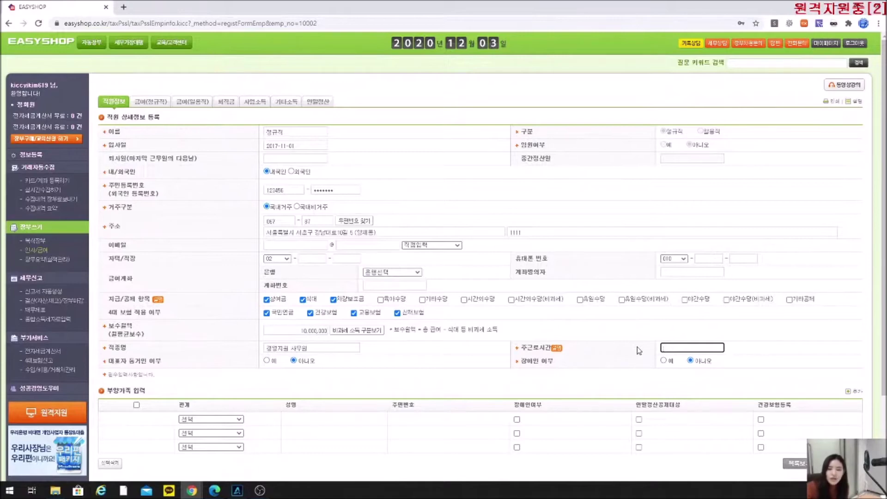
{"action": "left_click", "coordinate": [293, 331]}
{"action": "key", "text": "BackSpace"}
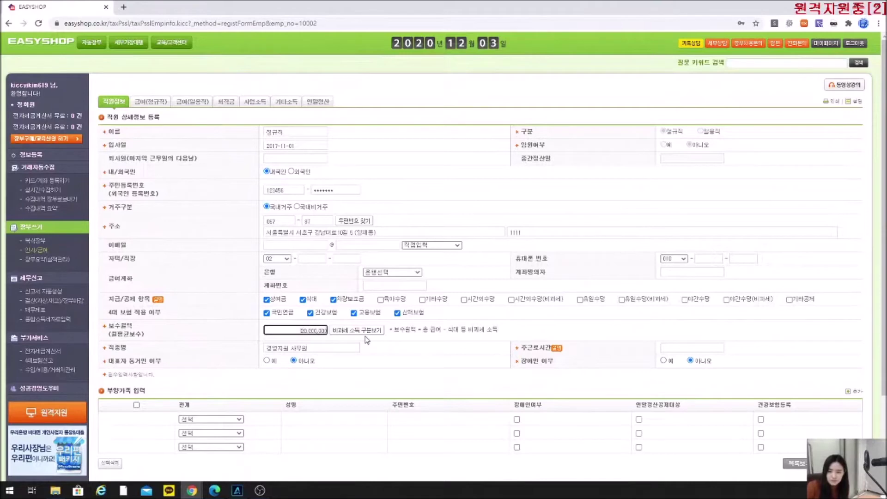
{"action": "left_click", "coordinate": [668, 348]}
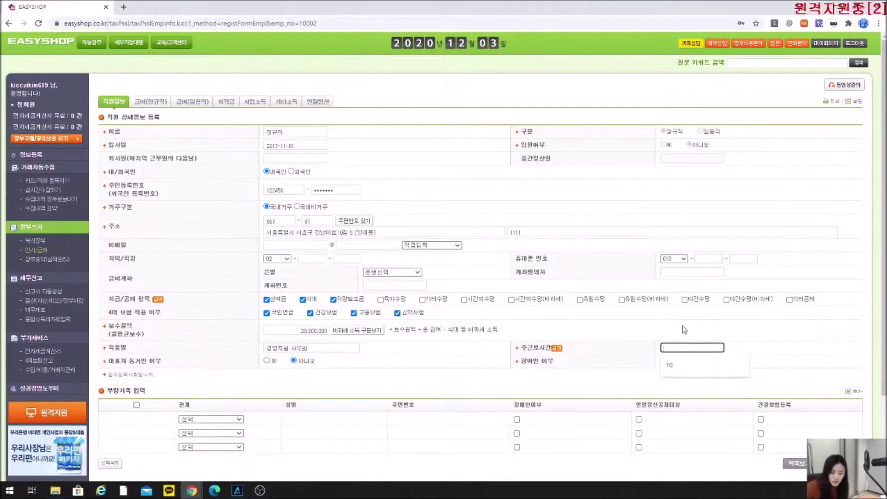
{"action": "type", "text": "5"}
{"action": "left_click", "coordinate": [706, 385]}
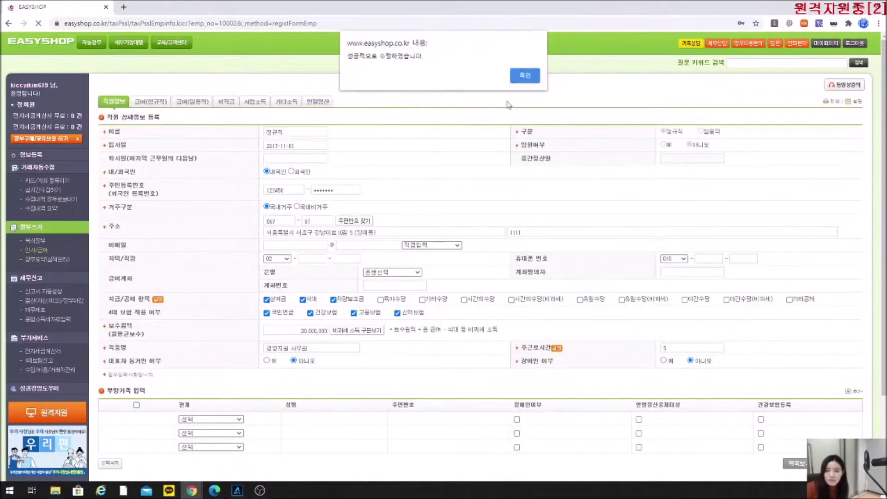
{"action": "key", "text": "Return"}
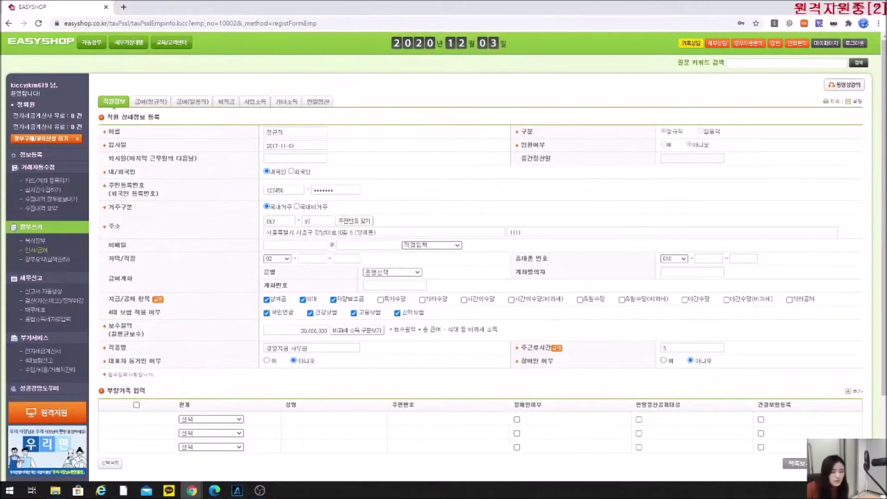
{"action": "left_click", "coordinate": [214, 491]}
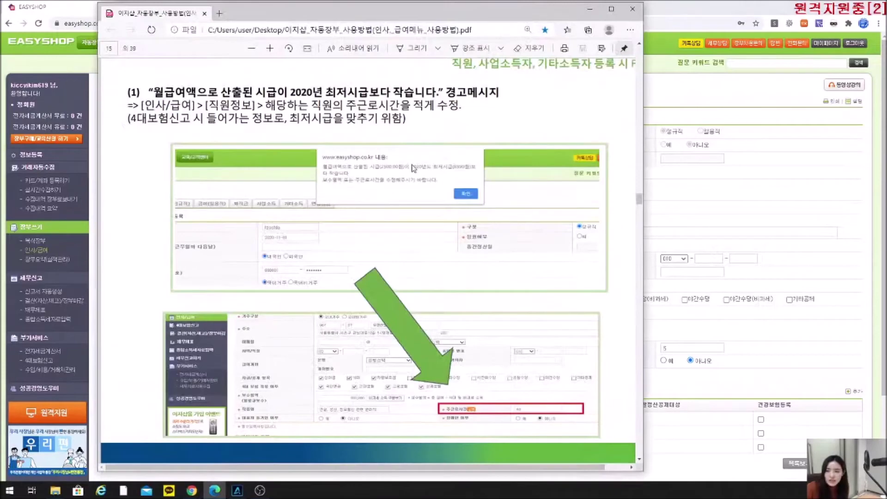
{"action": "scroll", "coordinate": [407, 199], "scroll_direction": "down", "scroll_amount": 6}
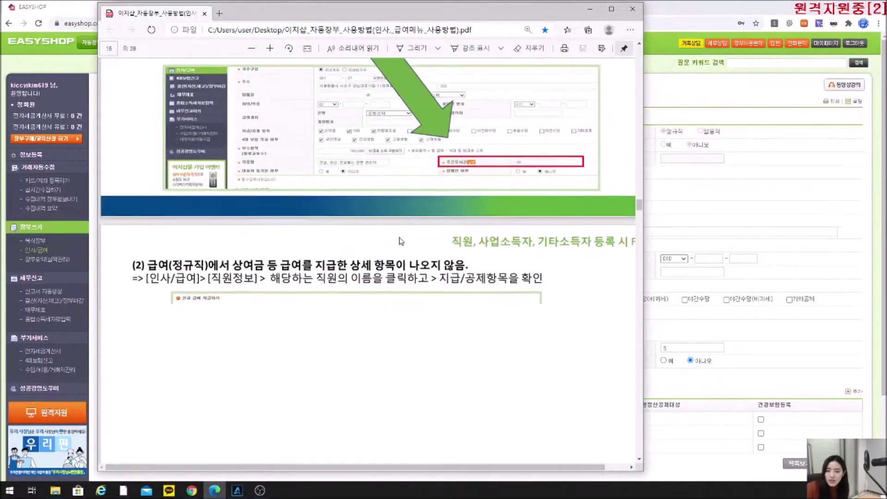
{"action": "scroll", "coordinate": [401, 241], "scroll_direction": "up", "scroll_amount": 5}
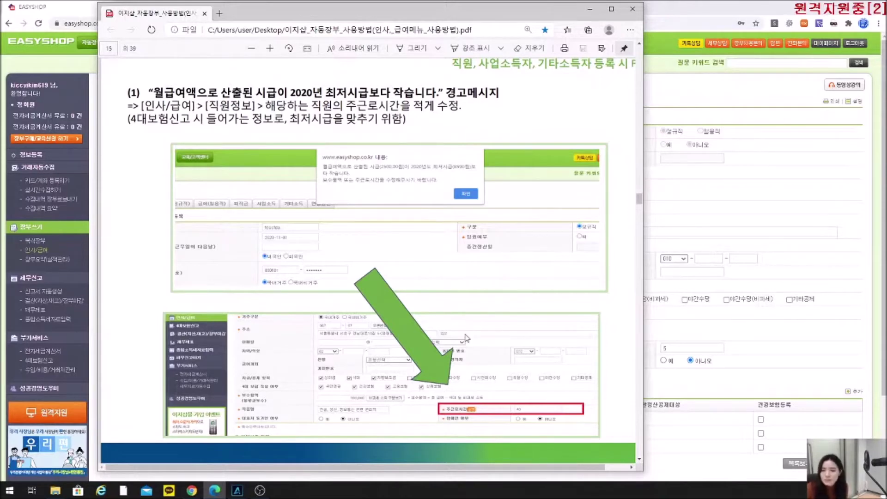
{"action": "scroll", "coordinate": [550, 302], "scroll_direction": "down", "scroll_amount": 1}
{"action": "scroll", "coordinate": [550, 302], "scroll_direction": "down", "scroll_amount": 5}
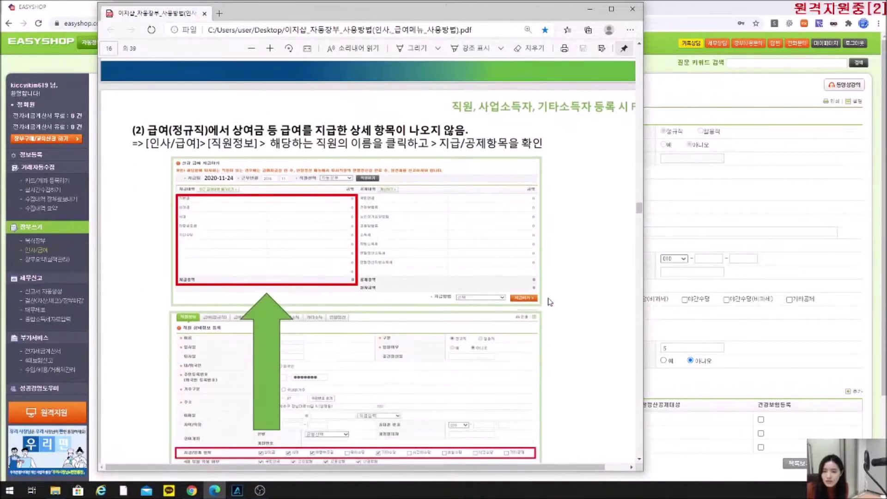
{"action": "scroll", "coordinate": [550, 301], "scroll_direction": "down", "scroll_amount": 1}
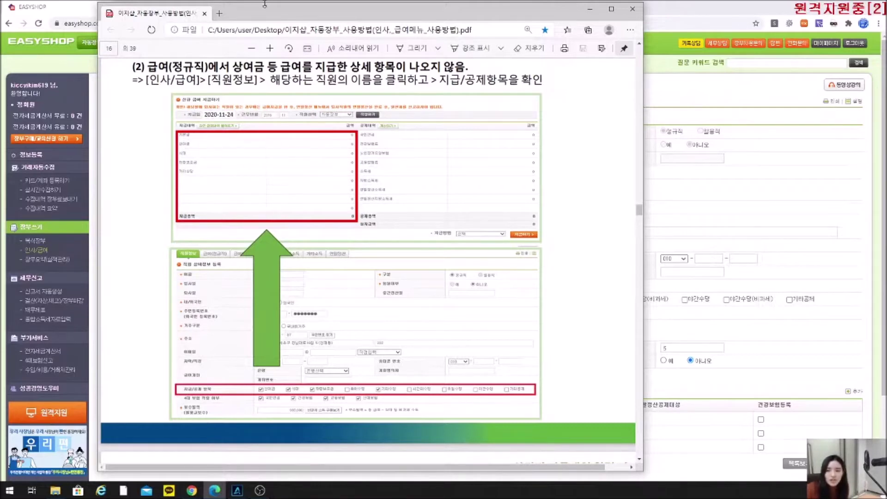
{"action": "mouse_move", "coordinate": [265, 11]}
{"action": "left_mouse_down"}
{"action": "mouse_move", "coordinate": [266, 21]}
{"action": "mouse_move", "coordinate": [266, 10]}
{"action": "left_mouse_up"}
{"action": "left_click", "coordinate": [590, 9]}
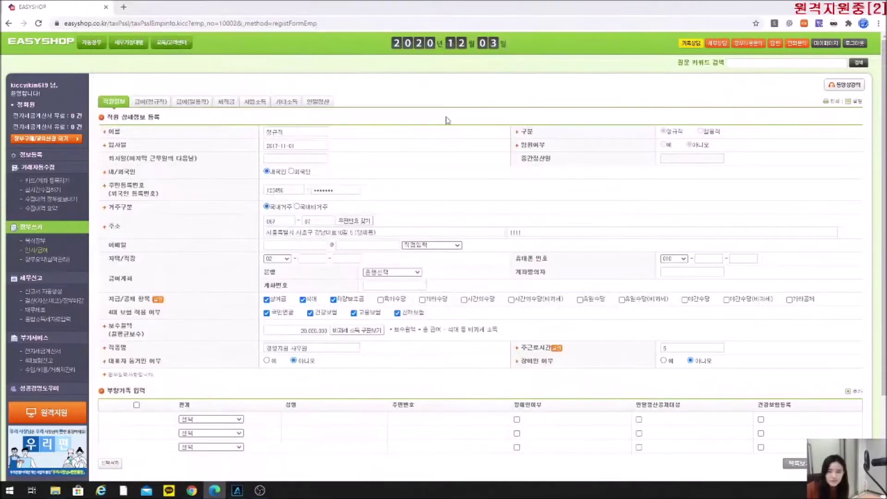
In the regular employee's record, replace 차량보조금 with 육아수당, 기타수당 and 시간외수당, and save.
{"action": "left_click", "coordinate": [110, 108]}
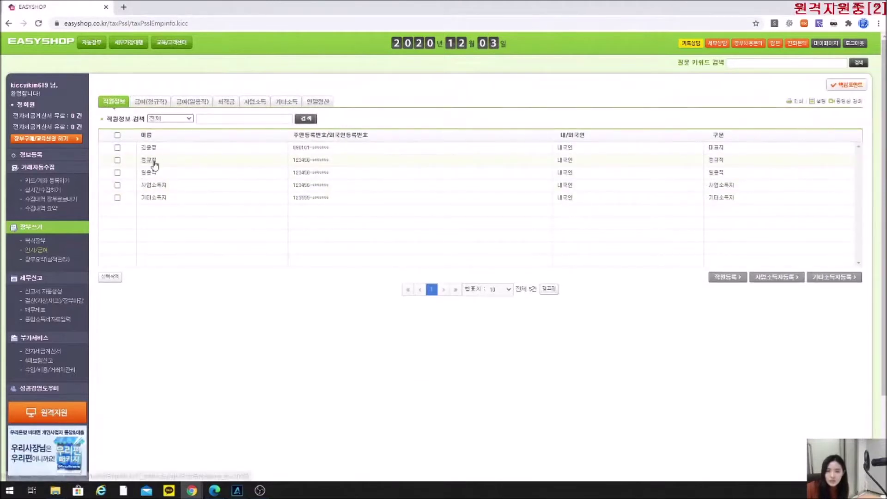
{"action": "left_click", "coordinate": [153, 163]}
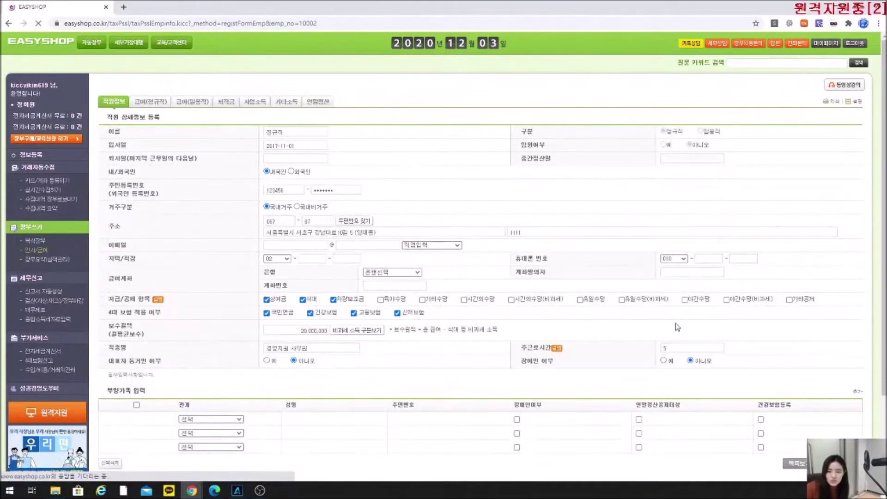
{"action": "left_click", "coordinate": [334, 300]}
{"action": "left_click", "coordinate": [422, 300]}
{"action": "left_click", "coordinate": [381, 300]}
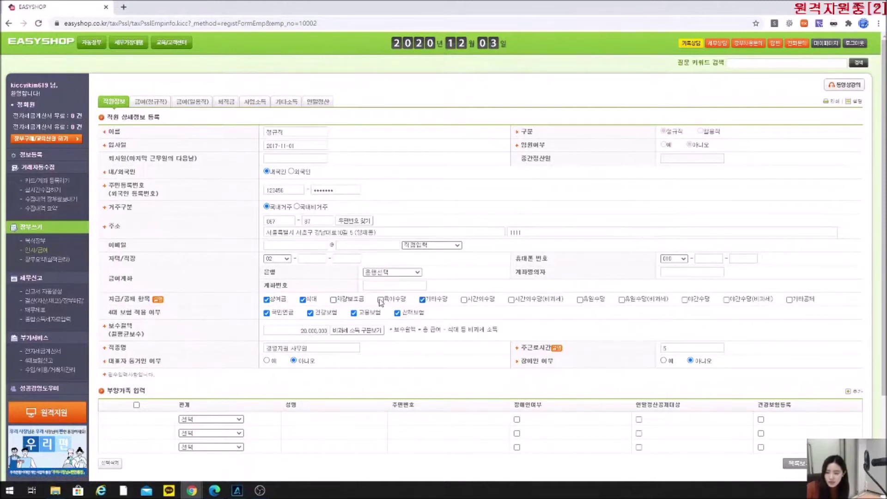
{"action": "left_click", "coordinate": [464, 299]}
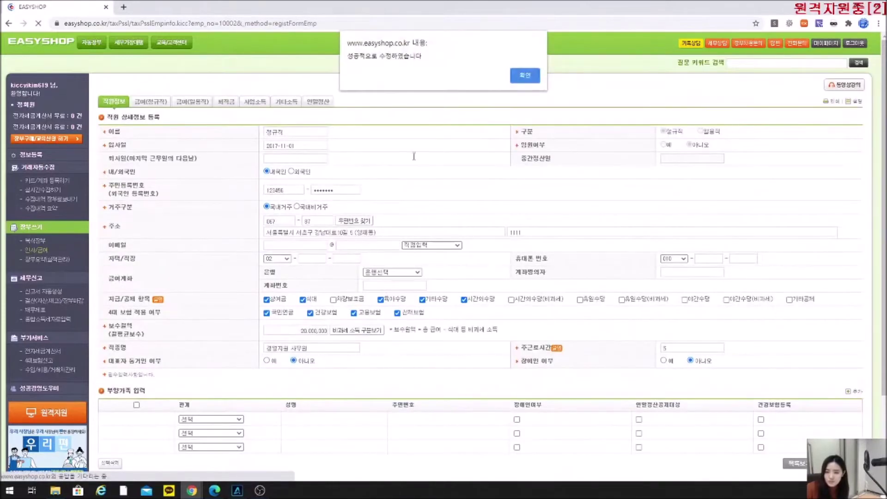
{"action": "left_click", "coordinate": [524, 77]}
{"action": "left_click", "coordinate": [148, 103]}
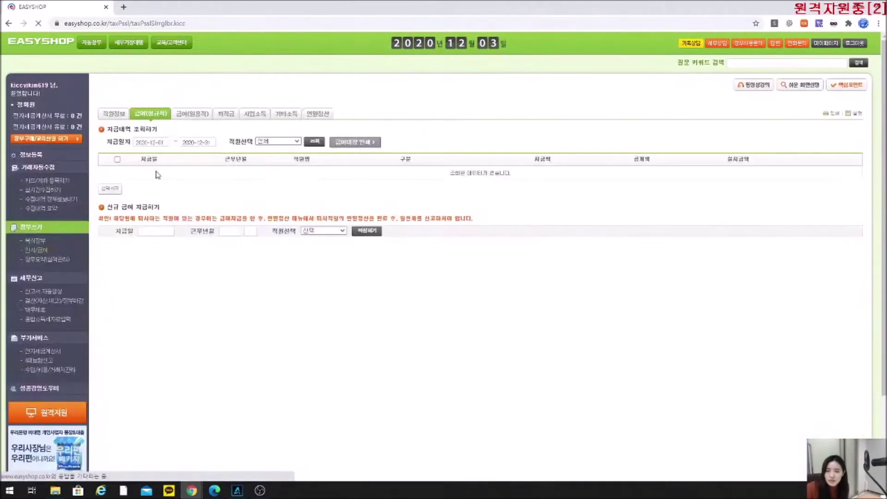
Create a payroll entry for the regular employee with payment date 2020-12-10.
{"action": "left_click", "coordinate": [159, 231]}
{"action": "left_click", "coordinate": [201, 284]}
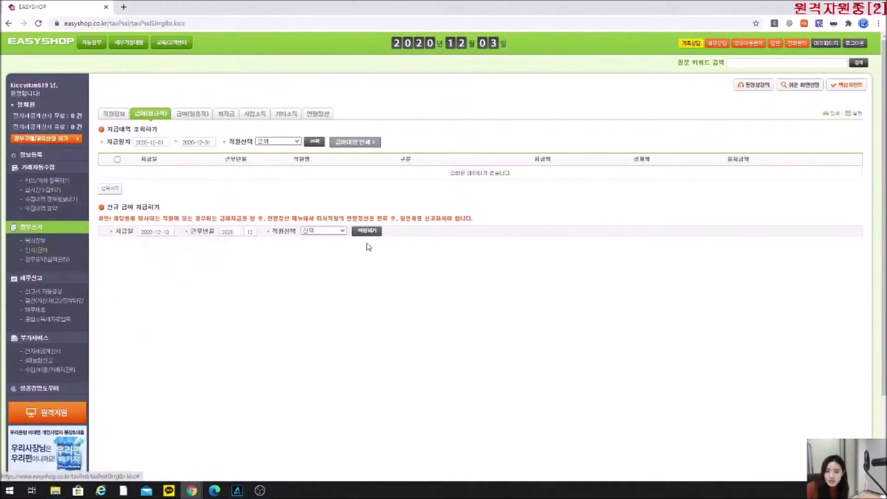
{"action": "left_click", "coordinate": [324, 230]}
{"action": "left_click", "coordinate": [325, 248]}
{"action": "left_click", "coordinate": [374, 234]}
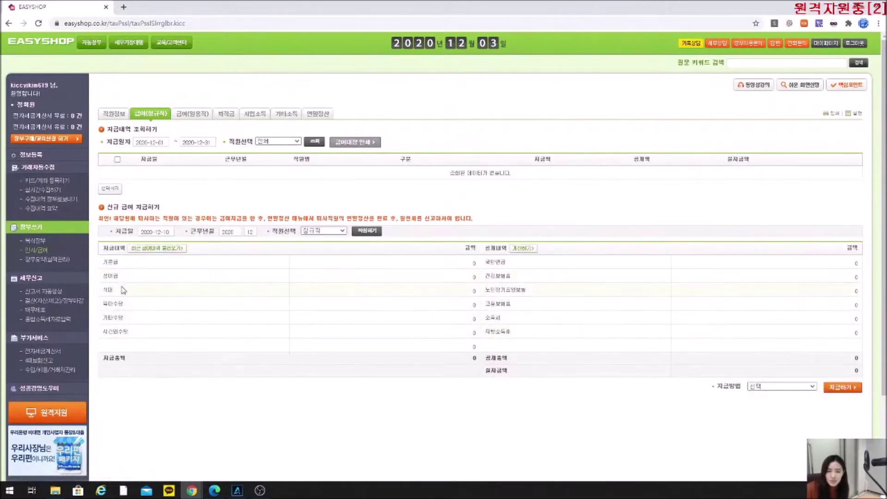
{"action": "left_click_drag", "start_coordinate": [103, 305], "coordinate": [126, 308]}
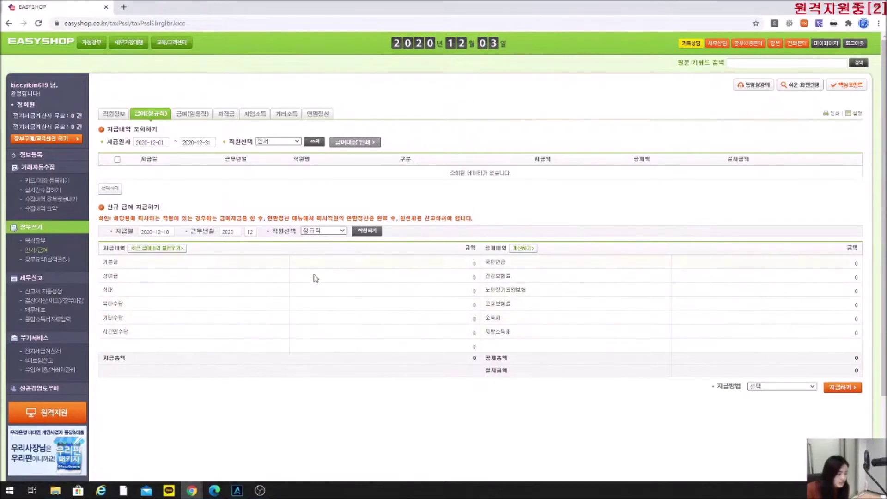
Load the most recent payroll, then reselect 정규직 on 2020-12-10 to refresh the allowance rows.
{"action": "left_click", "coordinate": [160, 248]}
{"action": "left_click", "coordinate": [524, 75]}
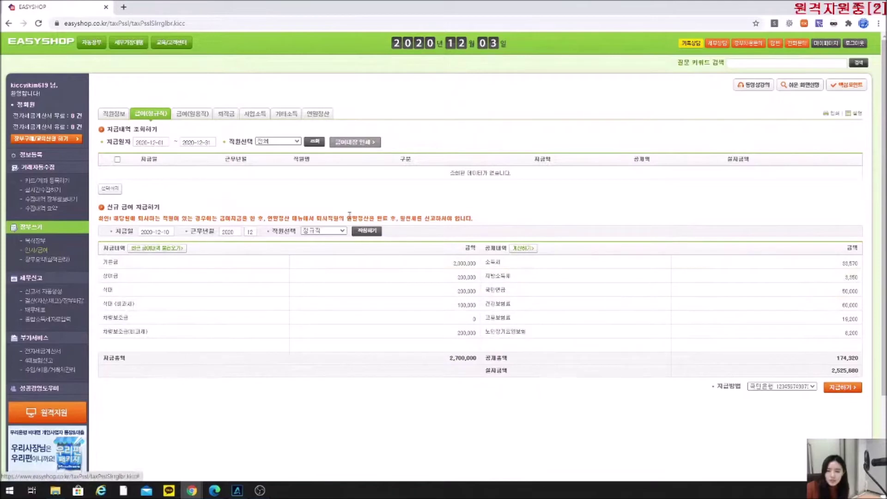
{"action": "left_click", "coordinate": [160, 231]}
{"action": "left_click", "coordinate": [200, 282]}
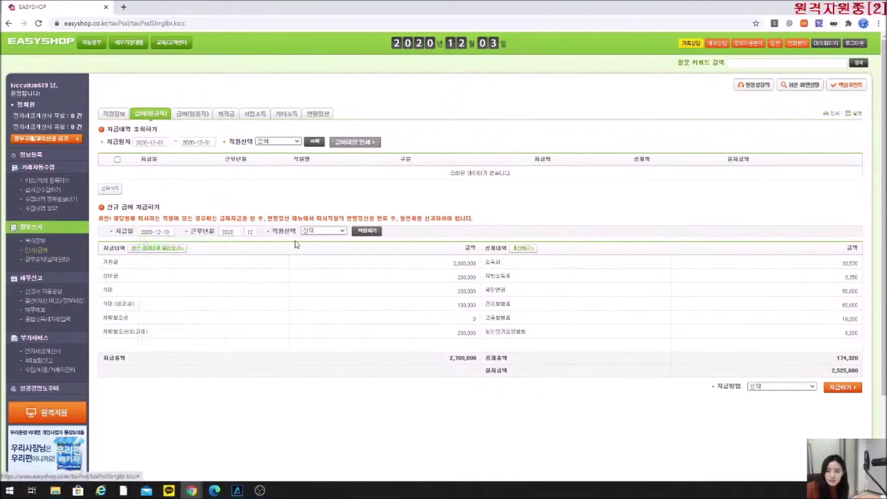
{"action": "left_click", "coordinate": [330, 231]}
{"action": "left_click", "coordinate": [326, 246]}
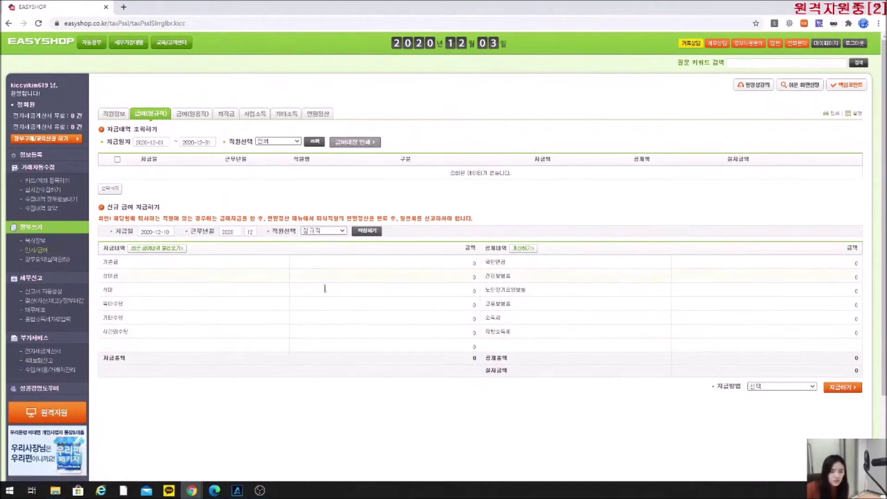
{"action": "key", "text": "alt+Tab"}
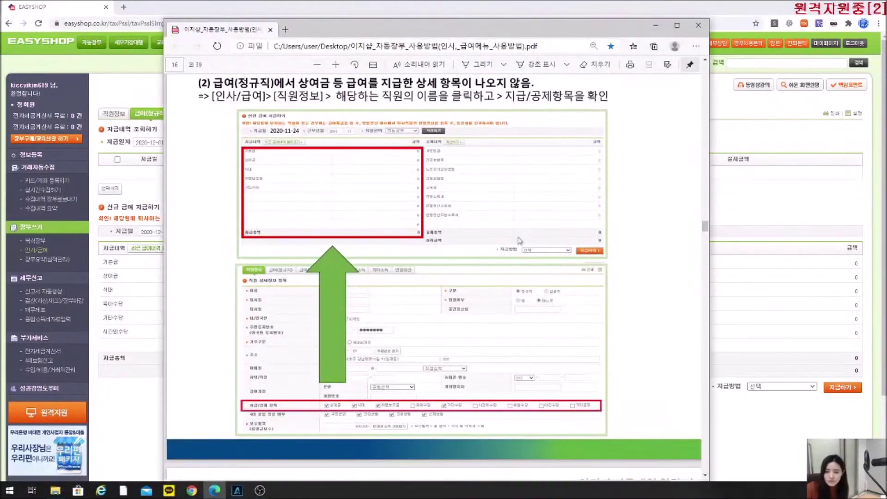
{"action": "scroll", "coordinate": [465, 314], "scroll_direction": "down", "scroll_amount": 5}
{"action": "scroll", "coordinate": [465, 315], "scroll_direction": "down", "scroll_amount": 3}
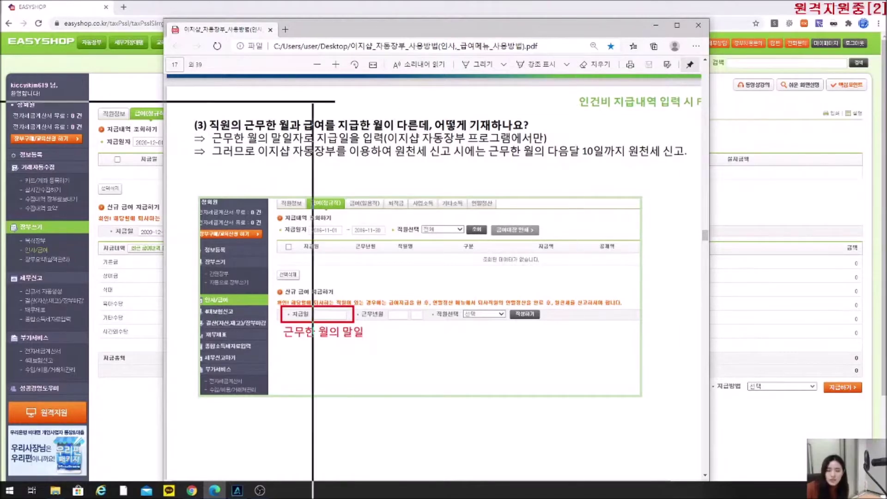
{"action": "key", "text": "alt+Tab"}
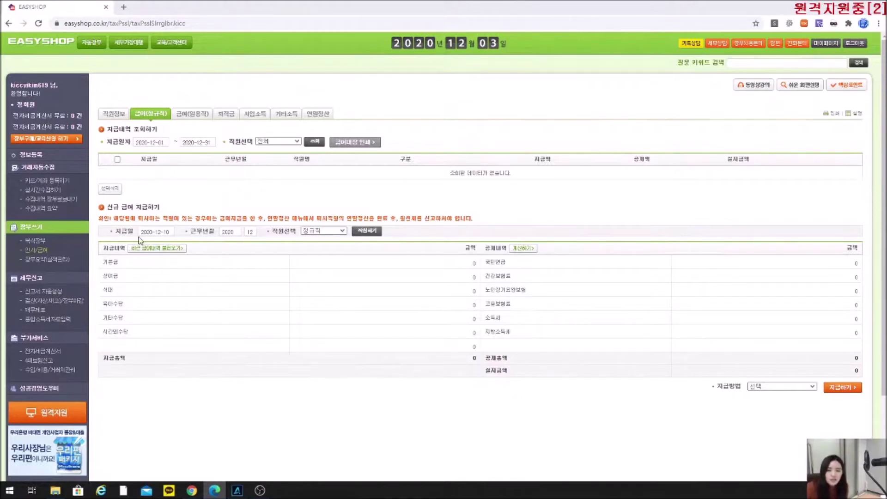
{"action": "left_click_drag", "start_coordinate": [140, 241], "coordinate": [178, 238]}
Go to the 급여(일용직) daily-worker payroll page, which lists no December 2020 payments.
{"action": "left_click", "coordinate": [201, 118]}
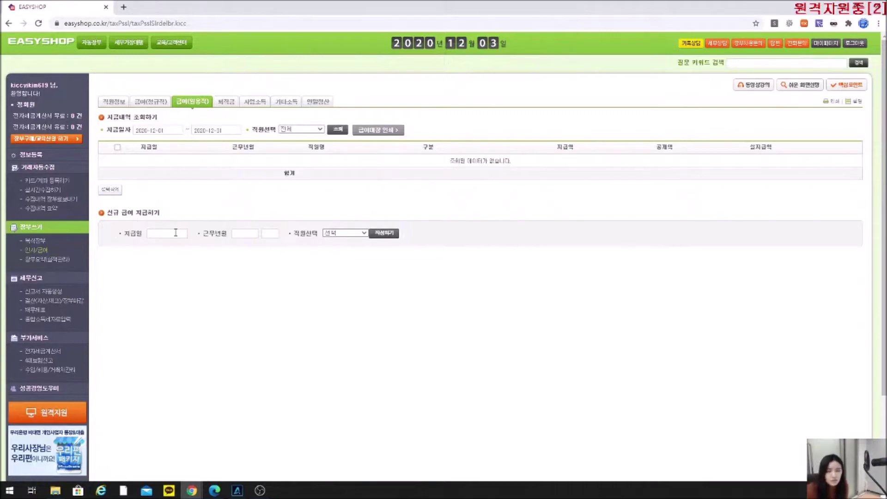
{"action": "left_click", "coordinate": [173, 232]}
Set the daily-worker payment date to 2020-11-25, then bring up manual page 18 on missing employee names.
{"action": "left_click", "coordinate": [211, 247]}
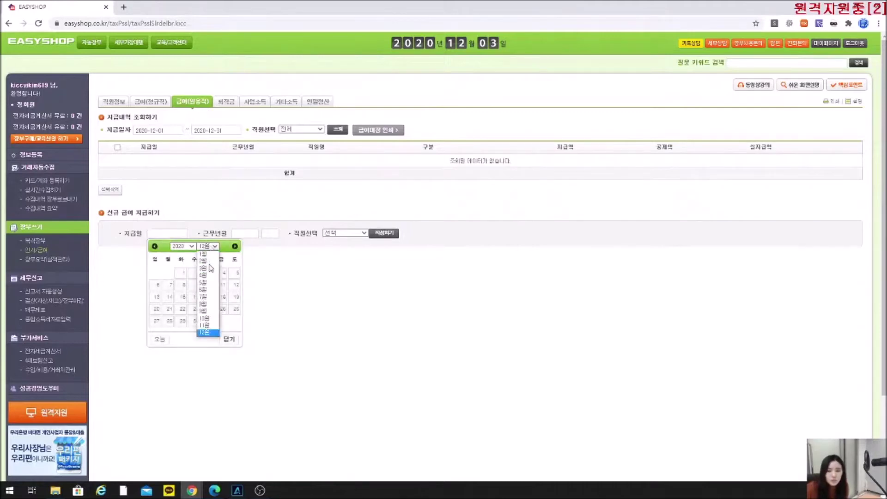
{"action": "left_click", "coordinate": [208, 326]}
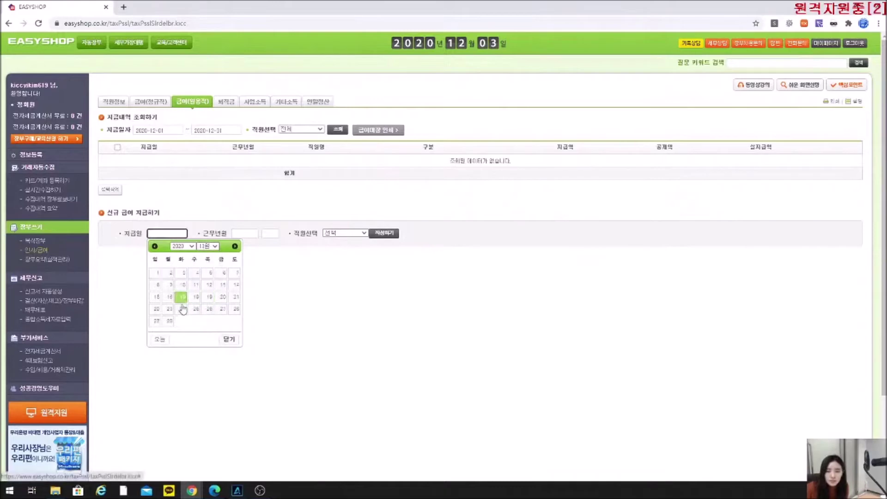
{"action": "left_click", "coordinate": [196, 308]}
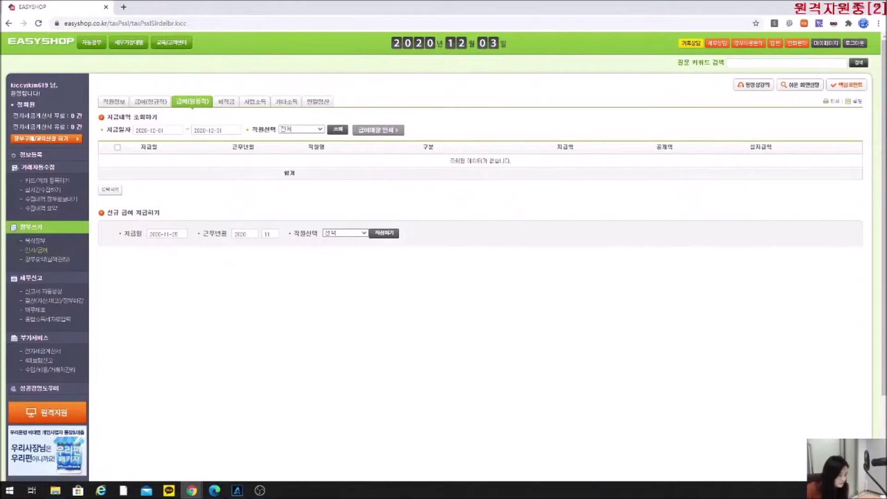
{"action": "key", "text": "alt+Tab"}
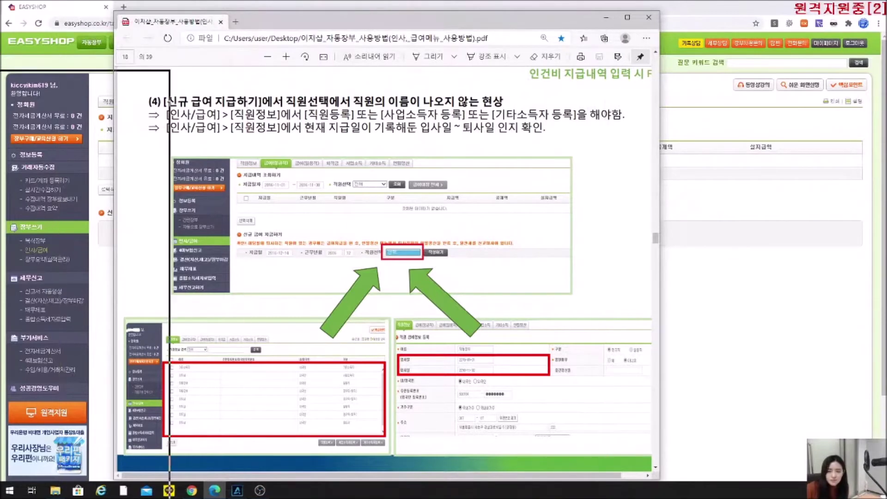
Check the employees offered for daily-worker payroll, then set regular payroll's payment date to December 17.
{"action": "key", "text": "alt+Tab"}
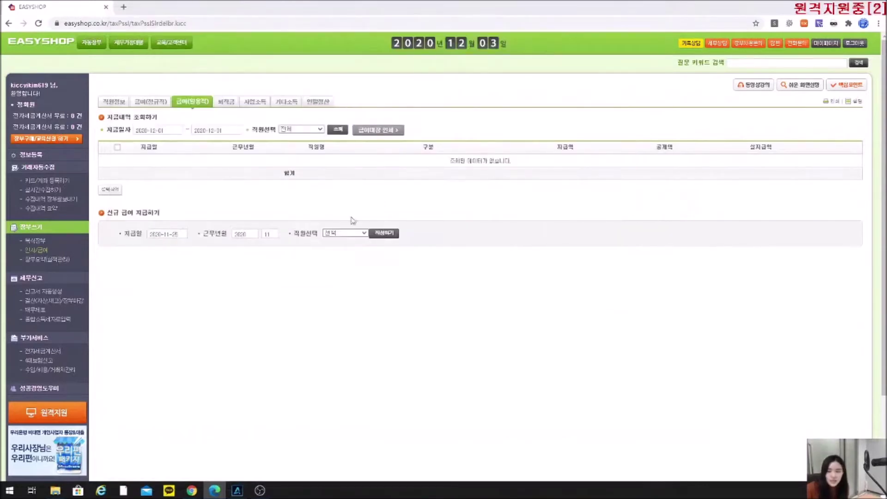
{"action": "left_click", "coordinate": [346, 233]}
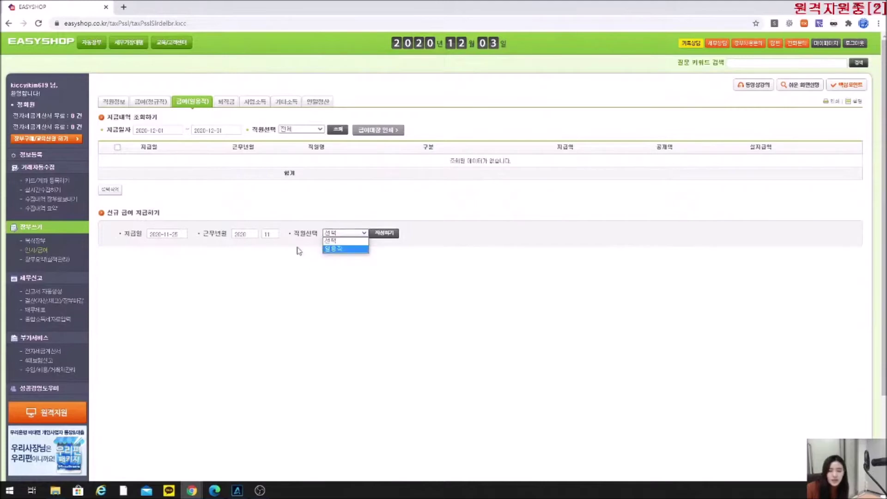
{"action": "left_click", "coordinate": [152, 102]}
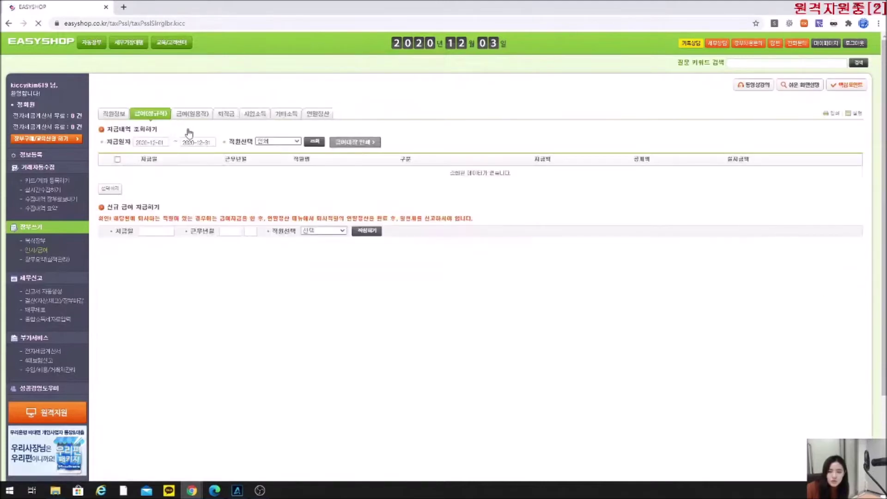
{"action": "left_click", "coordinate": [162, 232]}
{"action": "left_click", "coordinate": [198, 299]}
Check the employees offered for regular payroll, then open the 직원정보 list.
{"action": "left_click", "coordinate": [324, 231]}
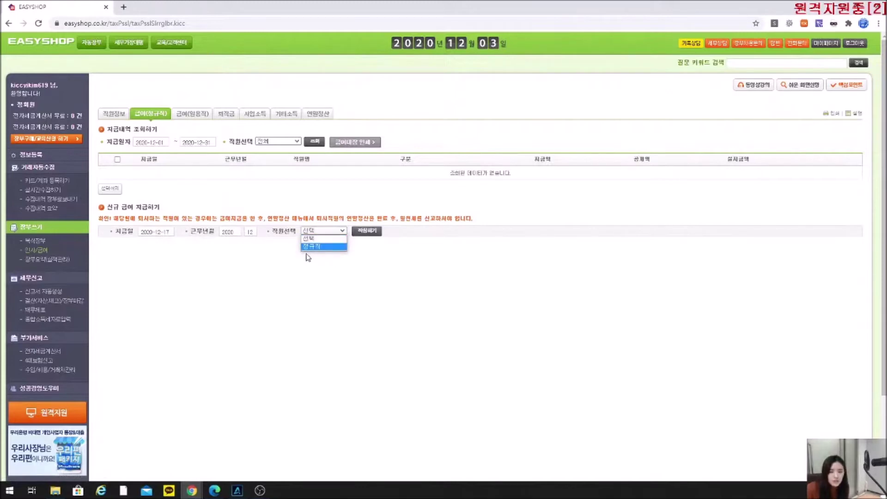
{"action": "left_click", "coordinate": [282, 226]}
{"action": "left_click", "coordinate": [113, 114]}
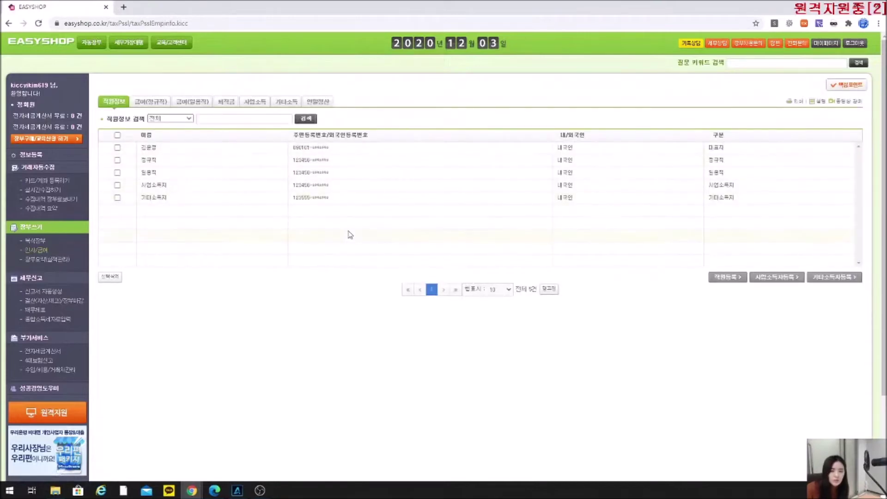
Point out the 정규직, 일용직, 사업소득자 and 기타소득자 categories, then open the 정규직 employee's record.
{"action": "mouse_move", "coordinate": [717, 154]}
{"action": "left_mouse_down"}
{"action": "mouse_move", "coordinate": [729, 170]}
{"action": "mouse_move", "coordinate": [707, 185]}
{"action": "mouse_move", "coordinate": [710, 160]}
{"action": "left_mouse_up"}
{"action": "left_click", "coordinate": [743, 165]}
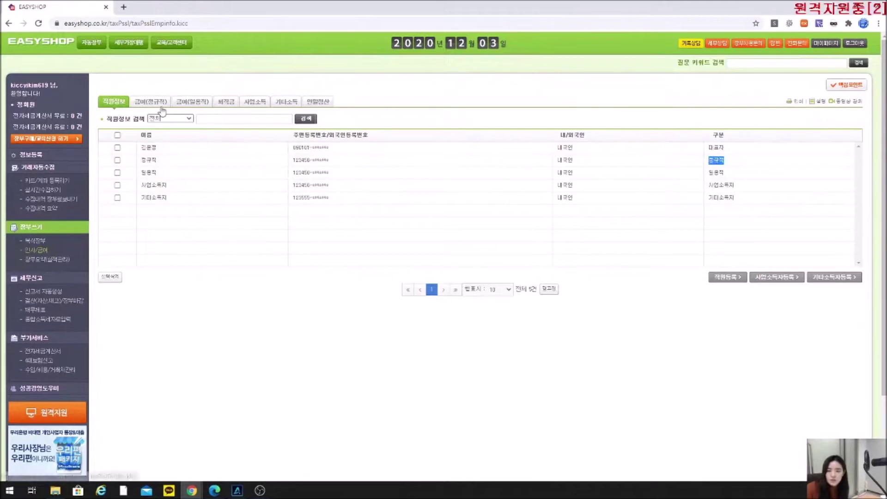
{"action": "double_click", "coordinate": [714, 173]}
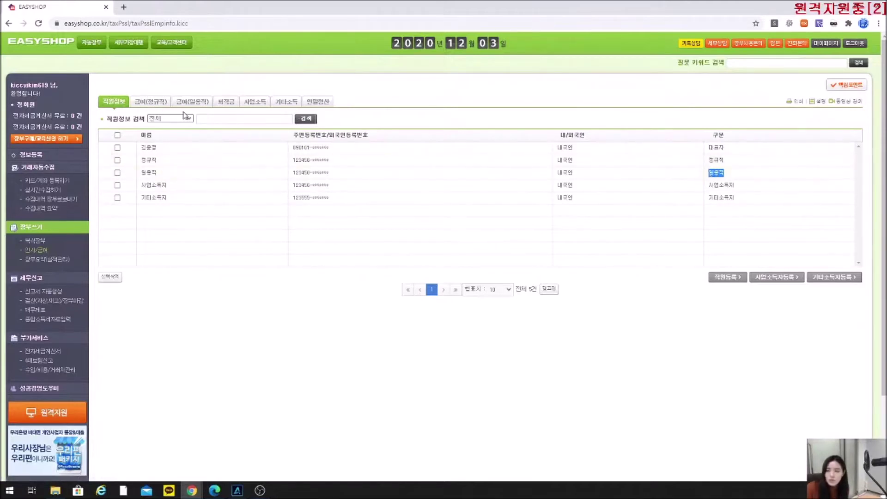
{"action": "double_click", "coordinate": [741, 186]}
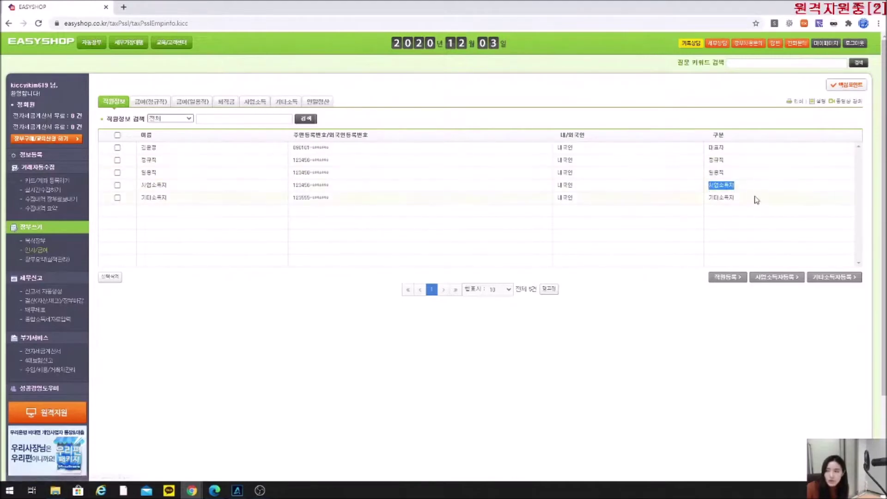
{"action": "left_click_drag", "start_coordinate": [751, 198], "coordinate": [703, 200]}
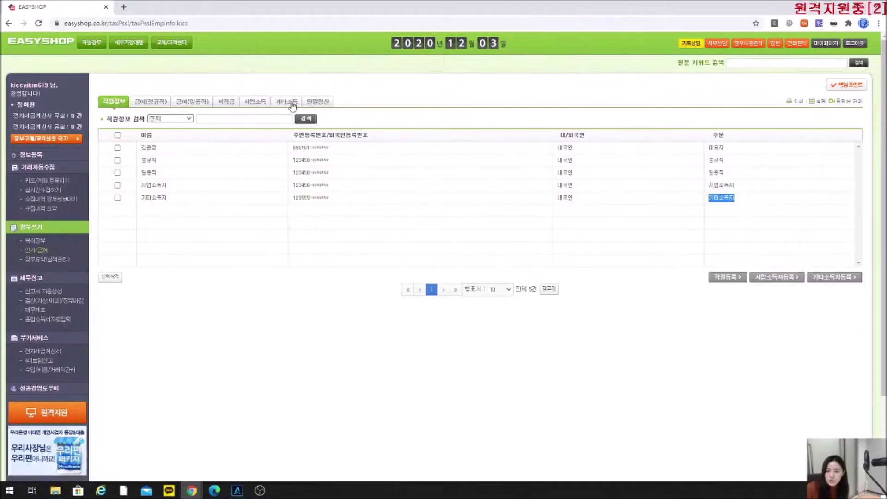
{"action": "left_click", "coordinate": [745, 172]}
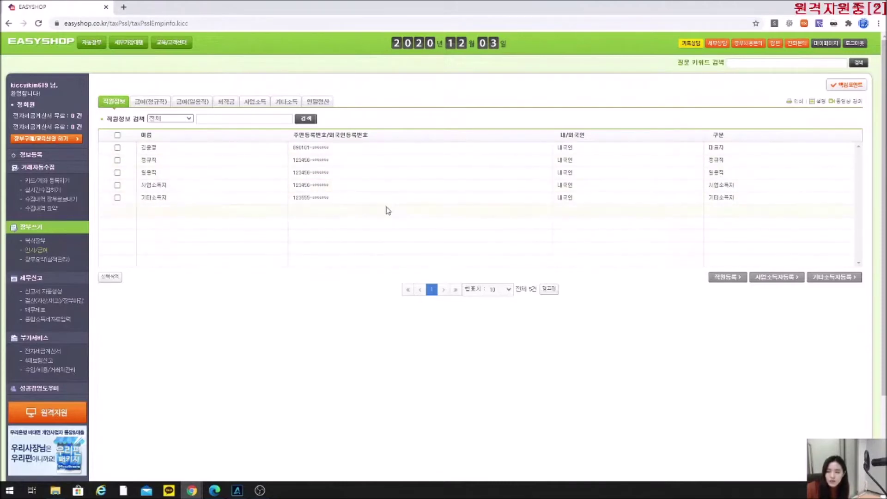
{"action": "left_click", "coordinate": [141, 165]}
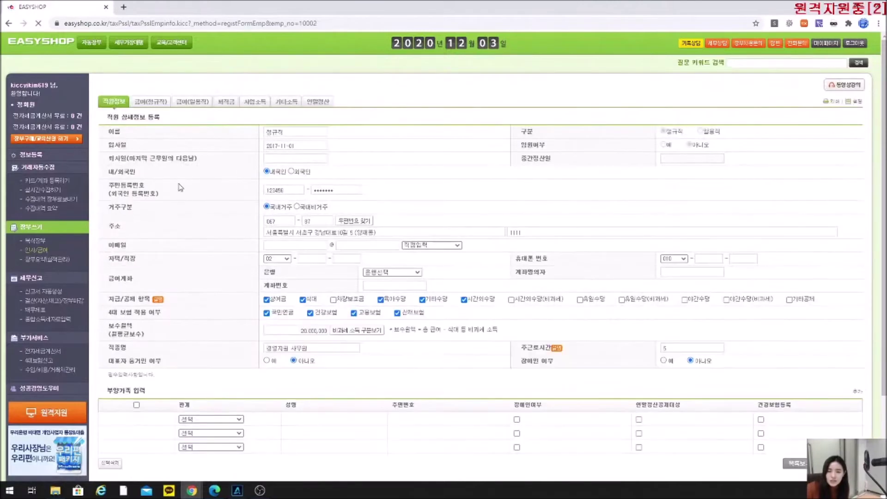
Try the 입사일 calendar, then leave for the employee list without saving the change.
{"action": "left_click_drag", "start_coordinate": [104, 148], "coordinate": [199, 160]}
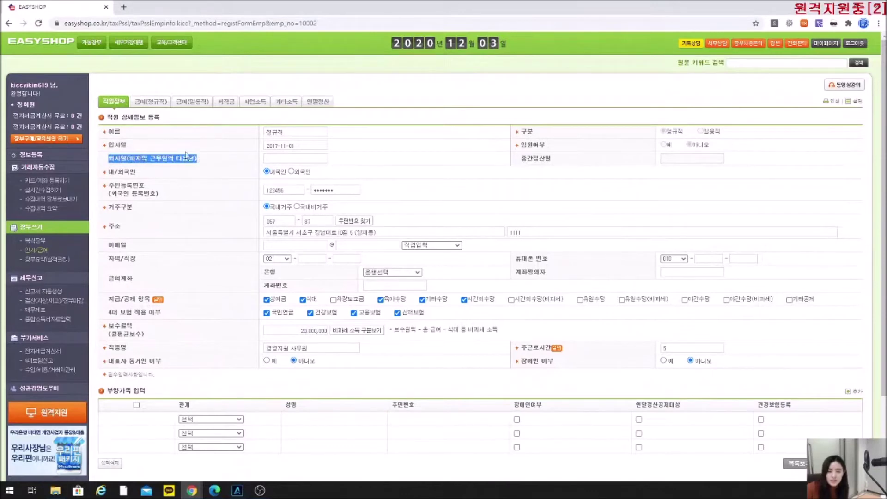
{"action": "left_click", "coordinate": [209, 151]}
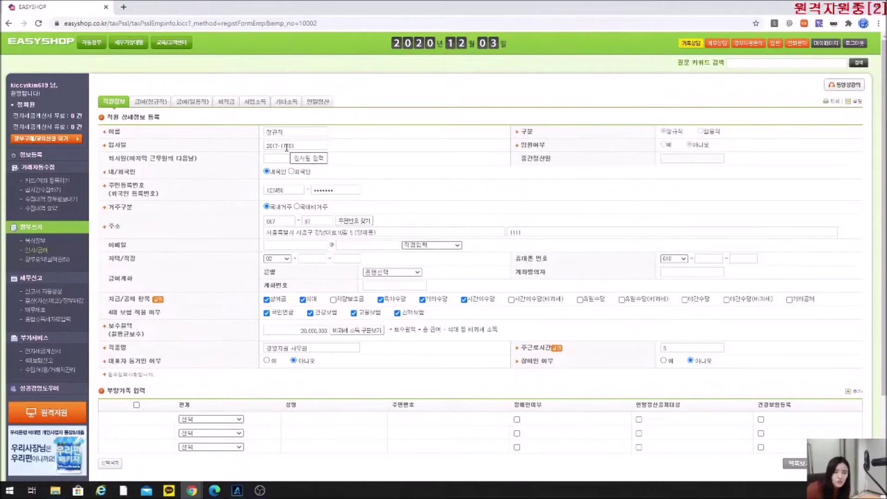
{"action": "left_click", "coordinate": [287, 146]}
{"action": "left_click", "coordinate": [325, 196]}
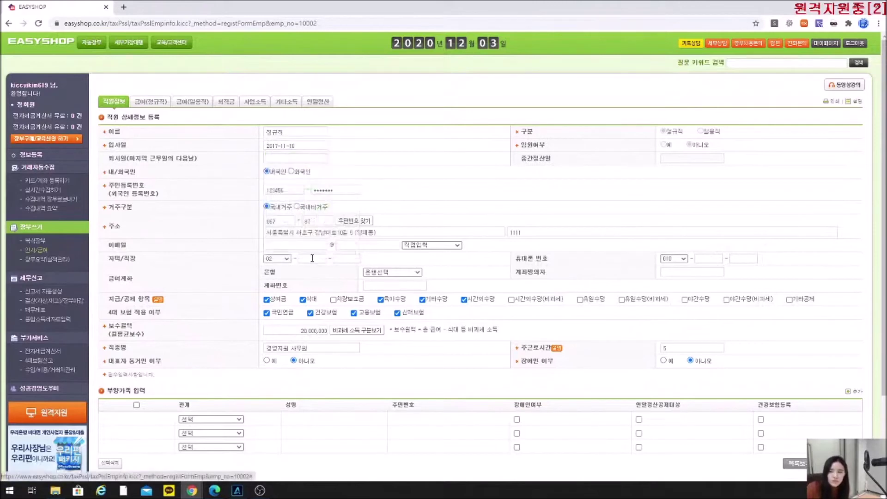
{"action": "left_click", "coordinate": [276, 146]}
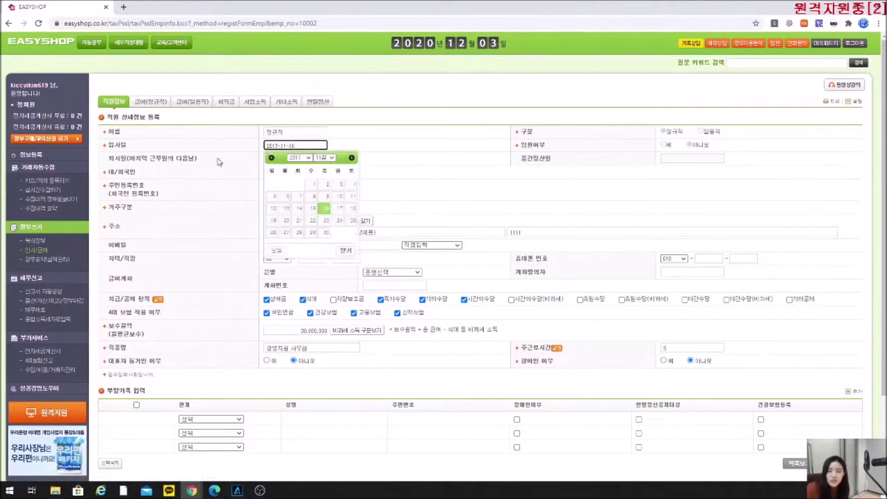
{"action": "left_click", "coordinate": [219, 162]}
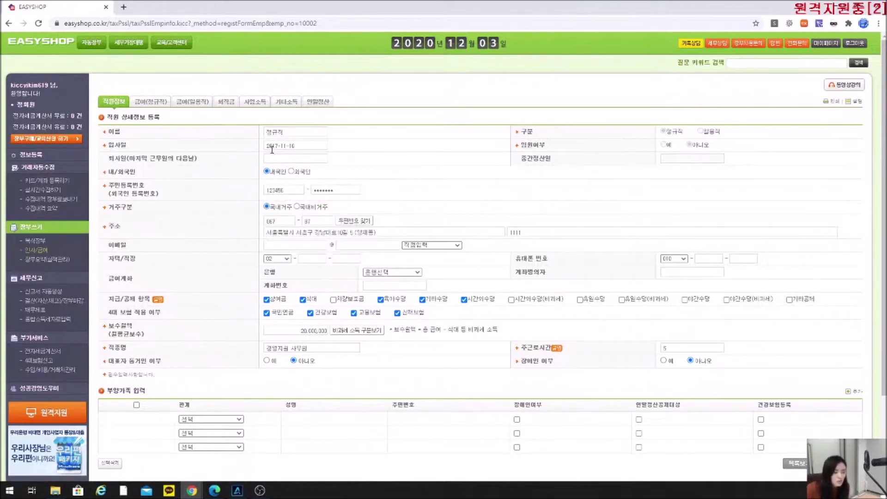
{"action": "left_click", "coordinate": [272, 147]}
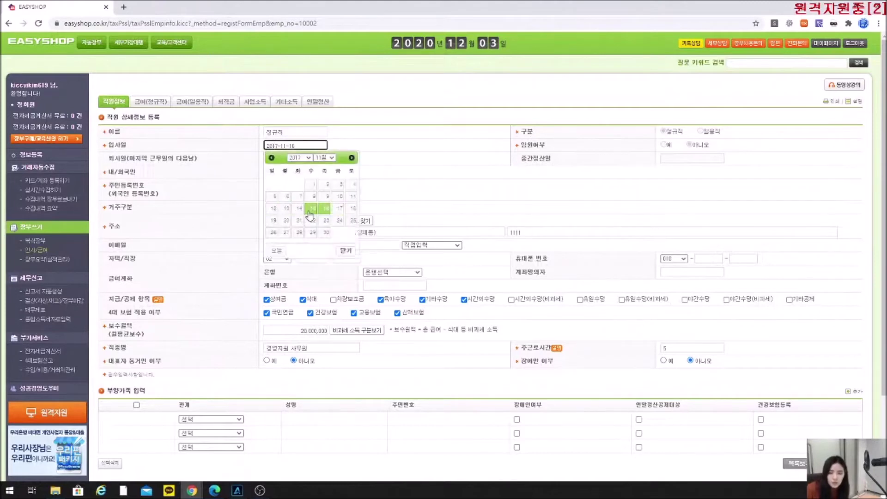
{"action": "left_click", "coordinate": [206, 184]}
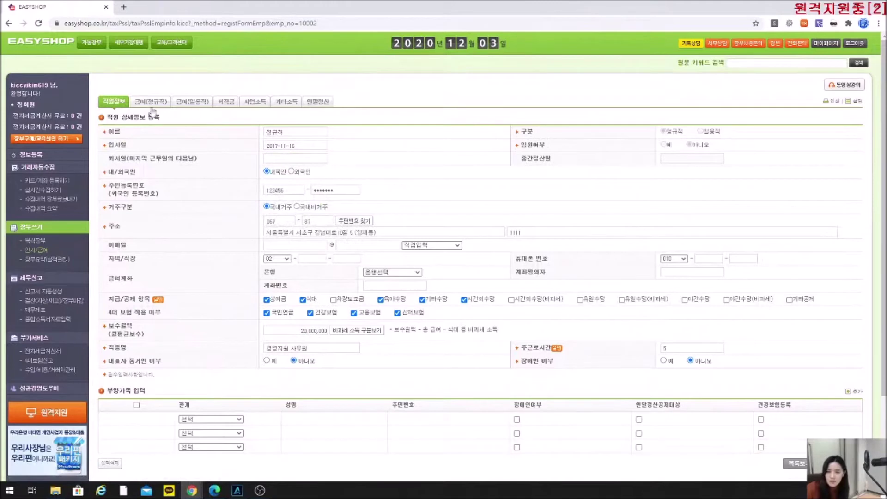
{"action": "left_click", "coordinate": [107, 101]}
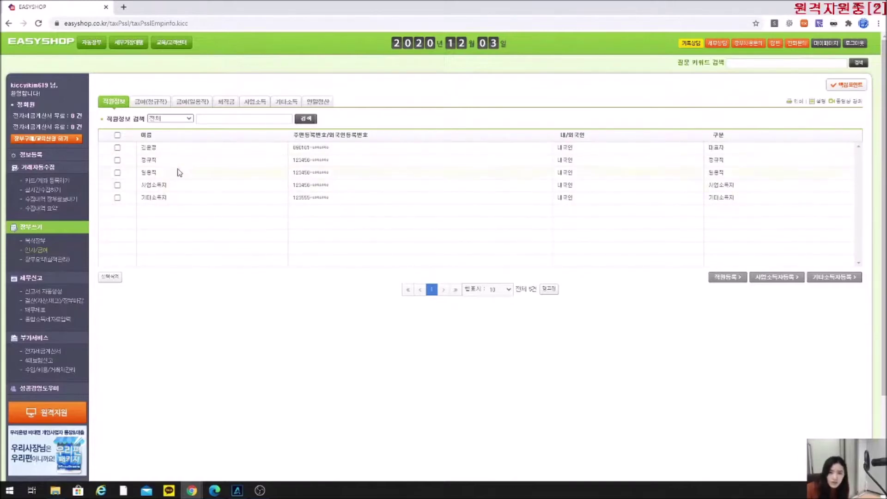
Reopen the regular employee to confirm hire date 2017-11-01, then return to the payroll guide PDF.
{"action": "left_click", "coordinate": [147, 162]}
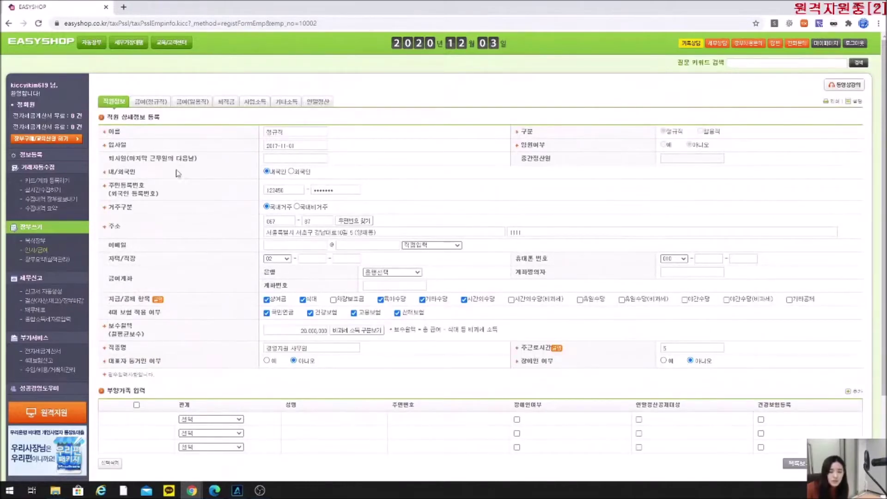
{"action": "left_click_drag", "start_coordinate": [204, 160], "coordinate": [107, 155]}
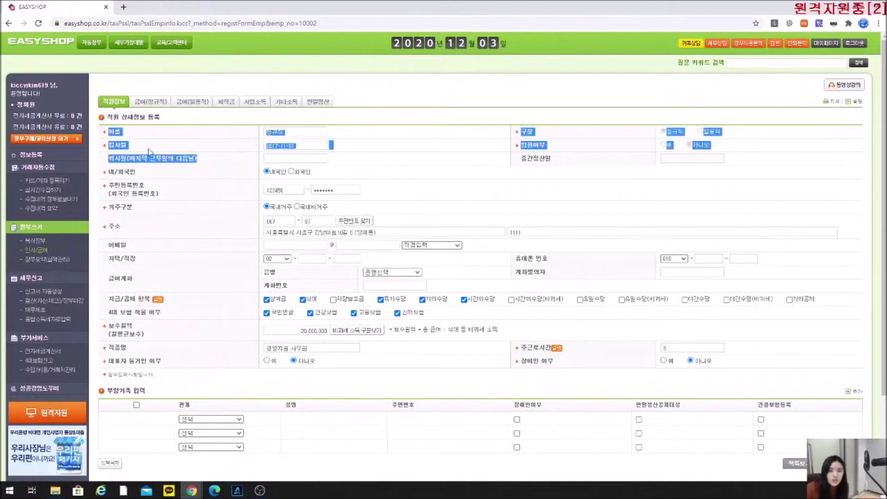
{"action": "left_click", "coordinate": [276, 160]}
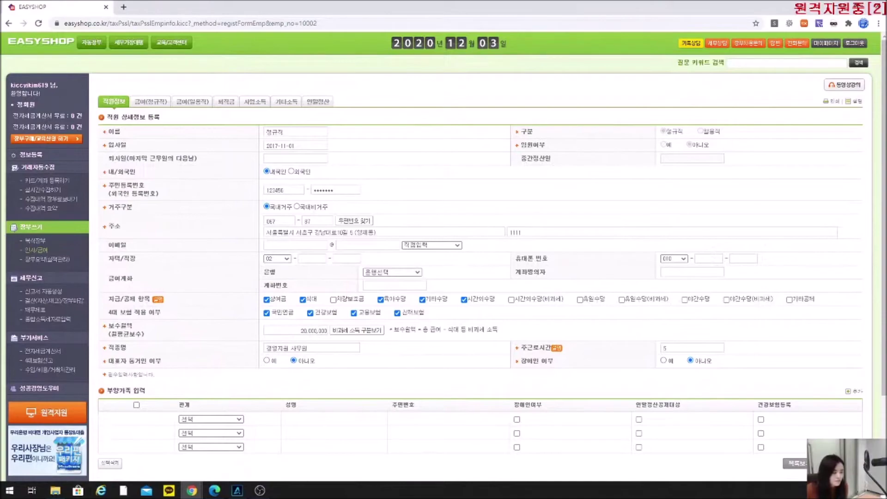
{"action": "key", "text": "alt+Tab"}
Read page 19 section (5) of the manual, then go to EasyShop's 급여(정규직) page.
{"action": "scroll", "coordinate": [425, 231], "scroll_direction": "down", "scroll_amount": 1}
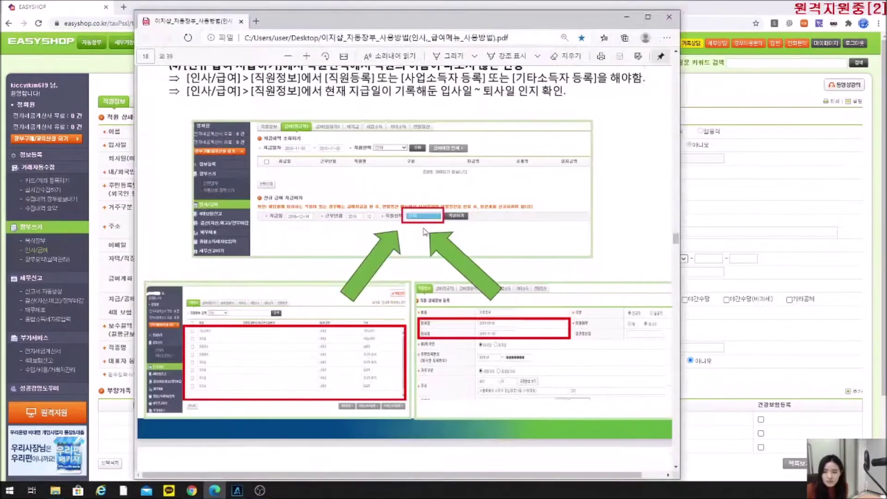
{"action": "scroll", "coordinate": [424, 231], "scroll_direction": "down", "scroll_amount": 10}
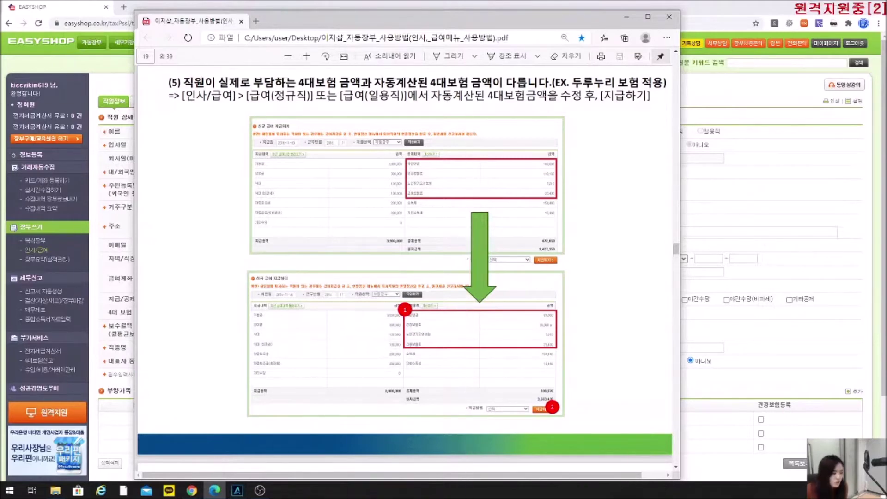
{"action": "left_click", "coordinate": [379, 4]}
{"action": "left_click", "coordinate": [146, 105]}
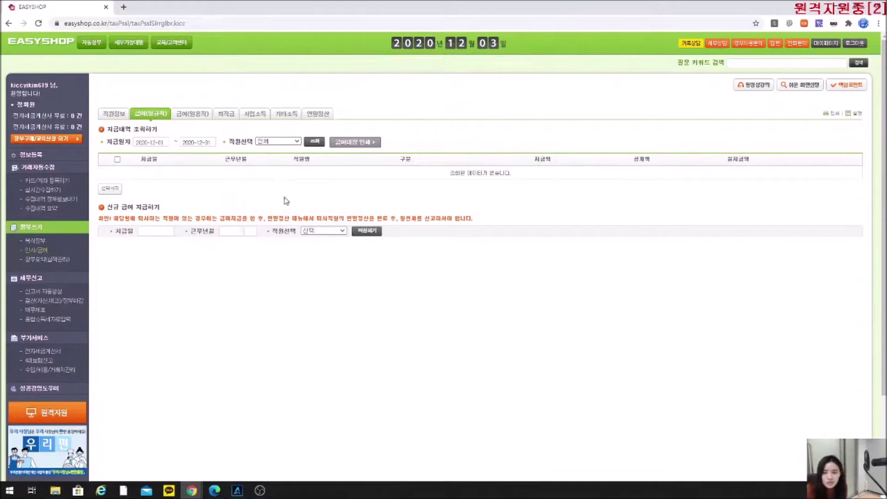
Start a December 17 payroll entry for the regular employee with 5,000,000 base salary and calculate deductions.
{"action": "left_click", "coordinate": [153, 233]}
{"action": "left_click", "coordinate": [200, 294]}
{"action": "left_click", "coordinate": [323, 231]}
{"action": "left_click", "coordinate": [323, 245]}
{"action": "left_click", "coordinate": [366, 231]}
{"action": "left_click", "coordinate": [410, 264]}
{"action": "type", "text": "5000000"}
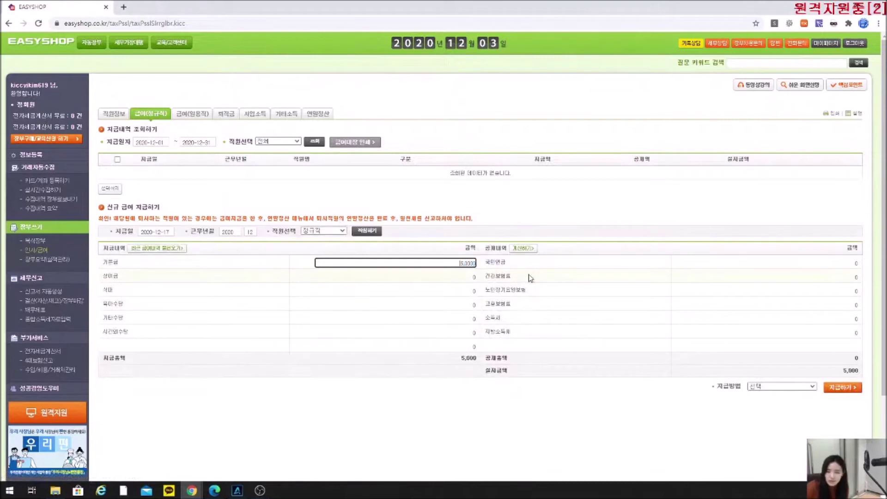
{"action": "left_click", "coordinate": [475, 278]}
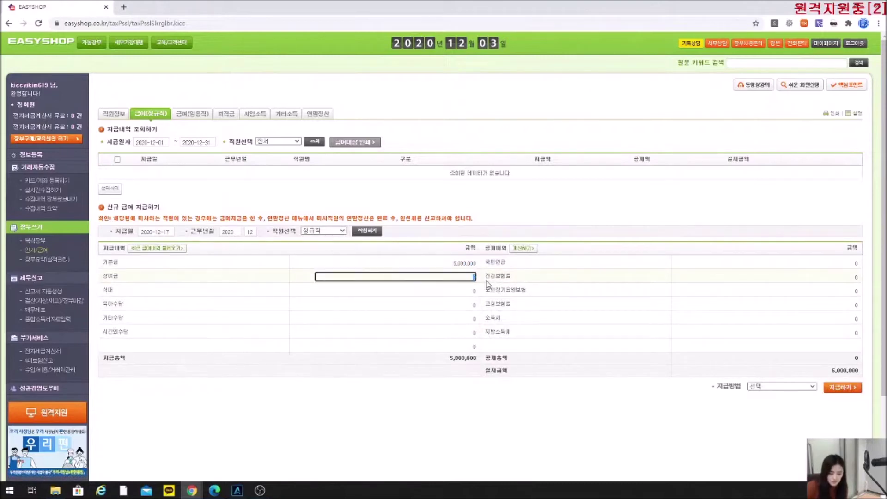
{"action": "left_click", "coordinate": [521, 249]}
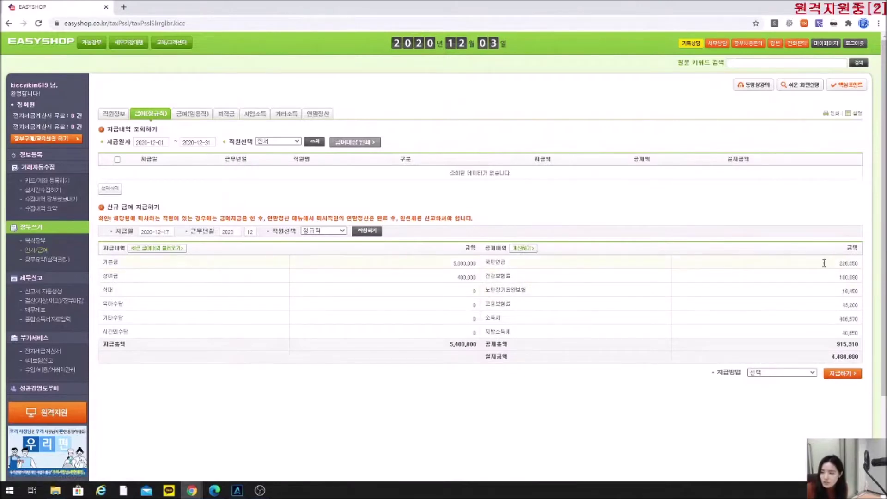
Change national pension to 110,000 and health insurance to 15,000.
{"action": "left_click", "coordinate": [854, 263]}
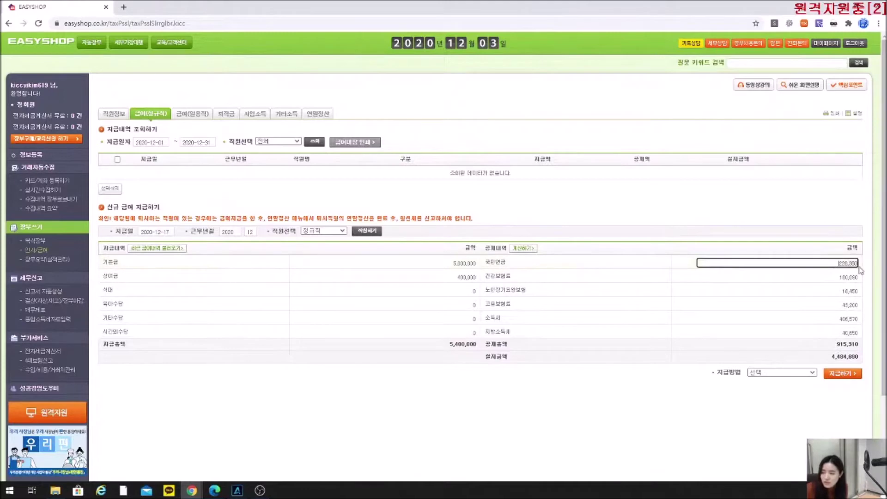
{"action": "left_click_drag", "start_coordinate": [836, 263], "coordinate": [862, 249]}
{"action": "type", "text": "1100"}
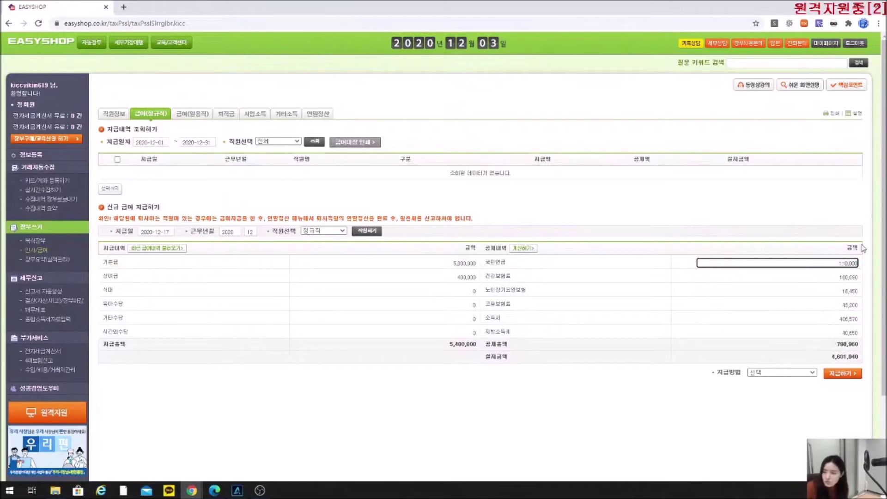
{"action": "left_click", "coordinate": [853, 277]}
{"action": "double_click", "coordinate": [853, 277]}
{"action": "type", "text": "1"}
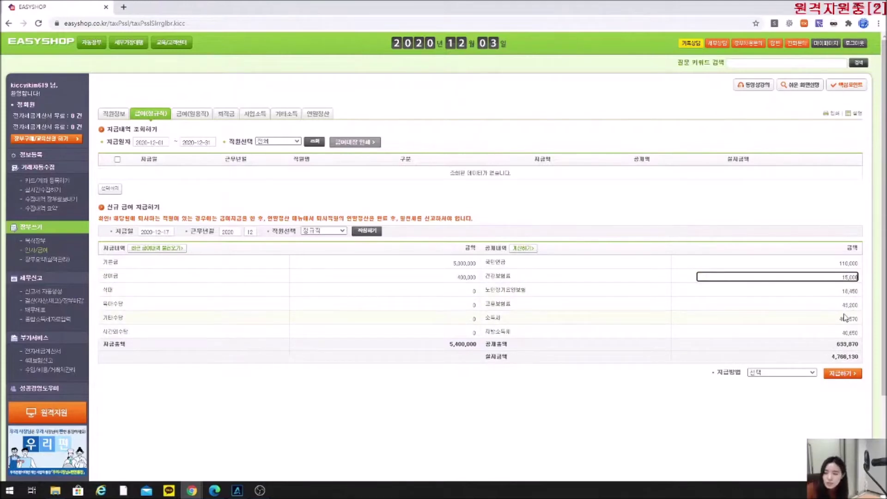
Choose 현금 as the payment method, submit with 지급하기 and confirm the alert.
{"action": "left_click", "coordinate": [800, 374]}
{"action": "left_click", "coordinate": [796, 389]}
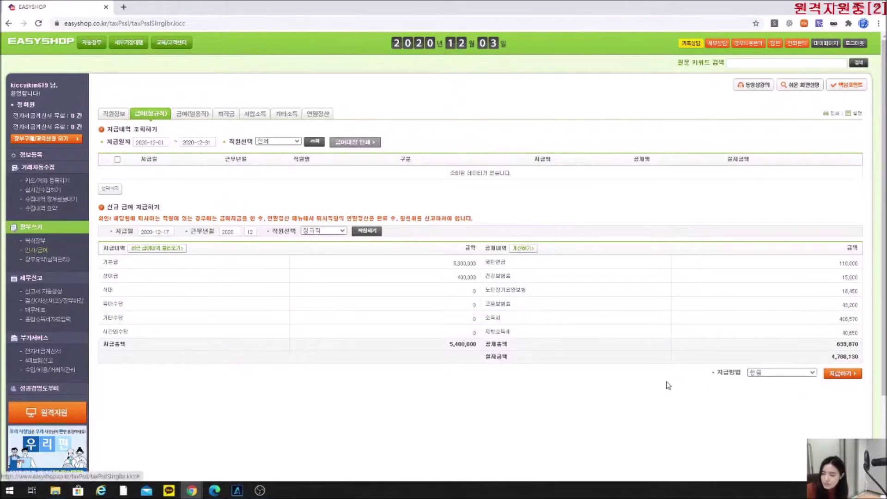
{"action": "left_click", "coordinate": [842, 374]}
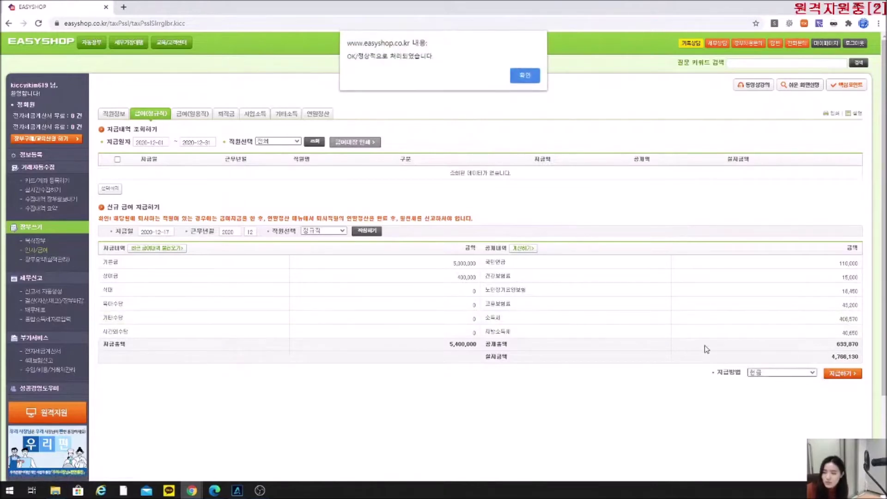
{"action": "left_click", "coordinate": [527, 70]}
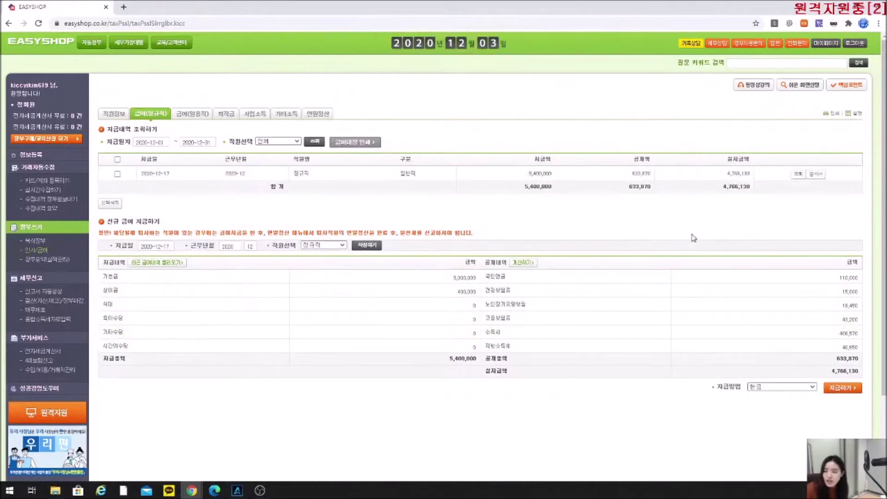
Review the 406,570 소득세 deduction and leave it unchanged.
{"action": "left_click_drag", "start_coordinate": [522, 333], "coordinate": [482, 340]}
{"action": "left_click", "coordinate": [787, 332]}
{"action": "left_click_drag", "start_coordinate": [837, 333], "coordinate": [862, 337]}
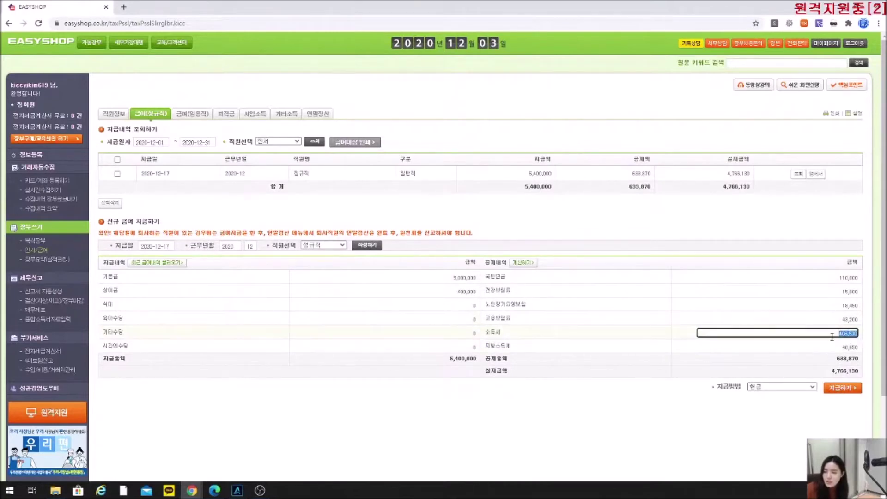
{"action": "left_click", "coordinate": [642, 335]}
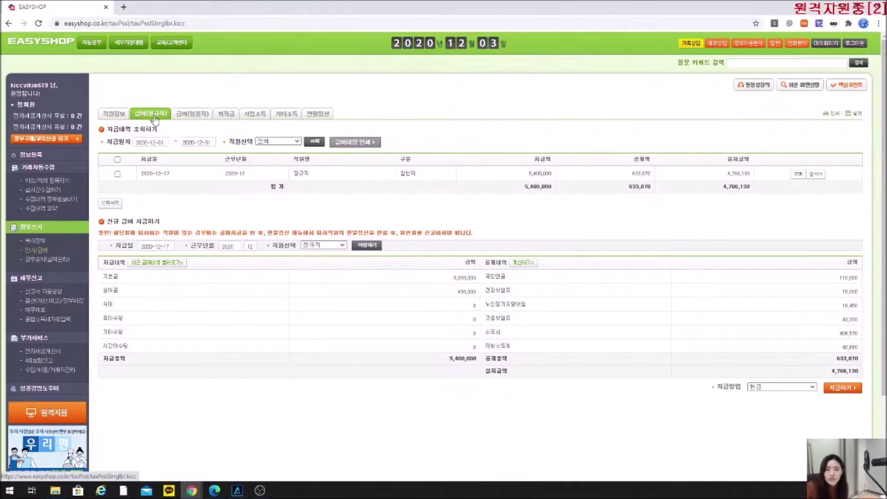
{"action": "left_click", "coordinate": [125, 8]}
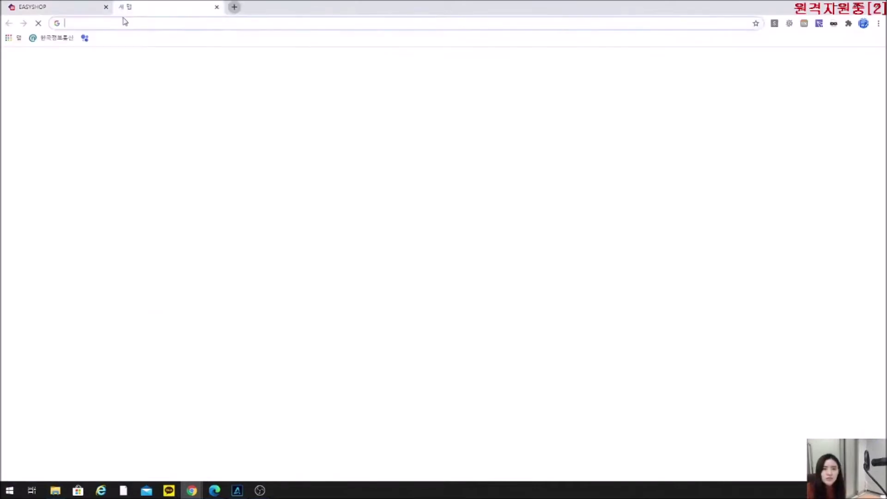
{"action": "type", "text": "www."}
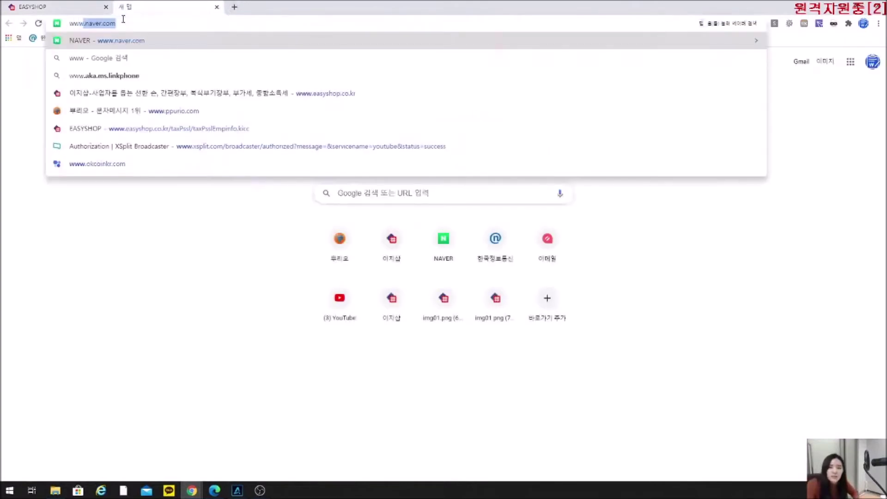
{"action": "type", "text": "hometax.go.kr"}
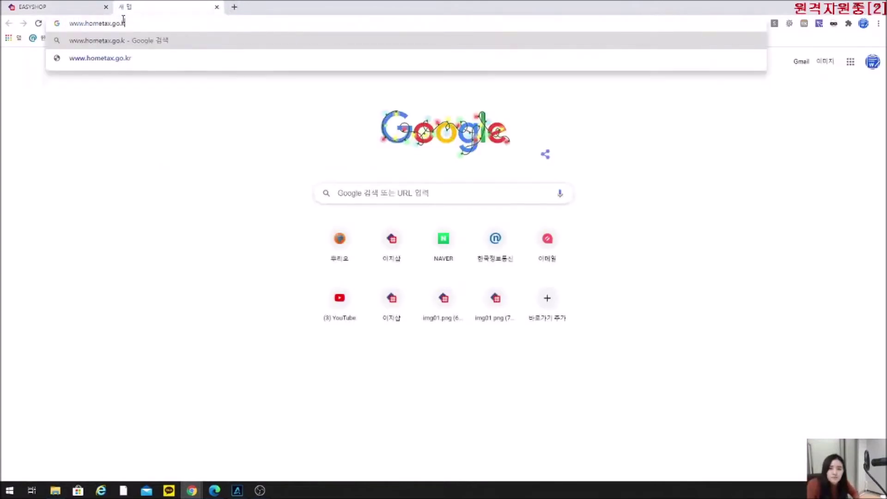
{"action": "key", "text": "Return"}
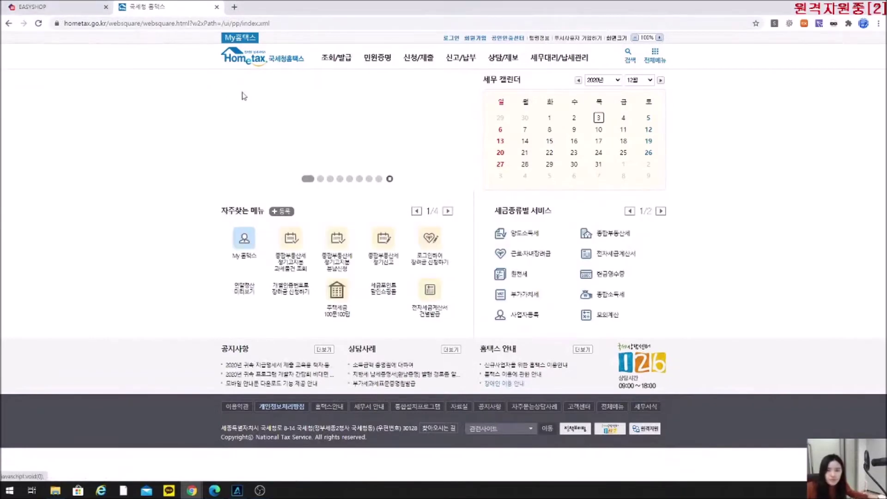
Go through Hometax's 조회/발급 menu and 간이세액표 to the 근로소득간이세액표 page.
{"action": "mouse_move", "coordinate": [335, 64]}
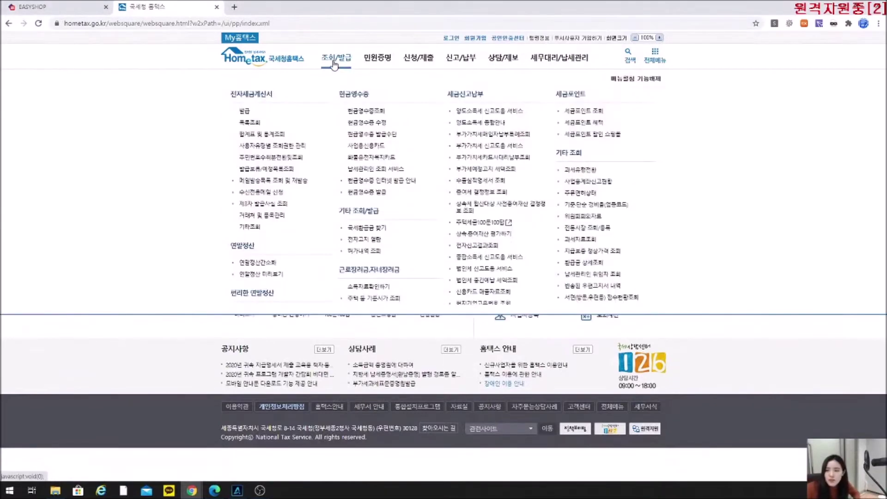
{"action": "scroll", "coordinate": [465, 196], "scroll_direction": "down", "scroll_amount": 2}
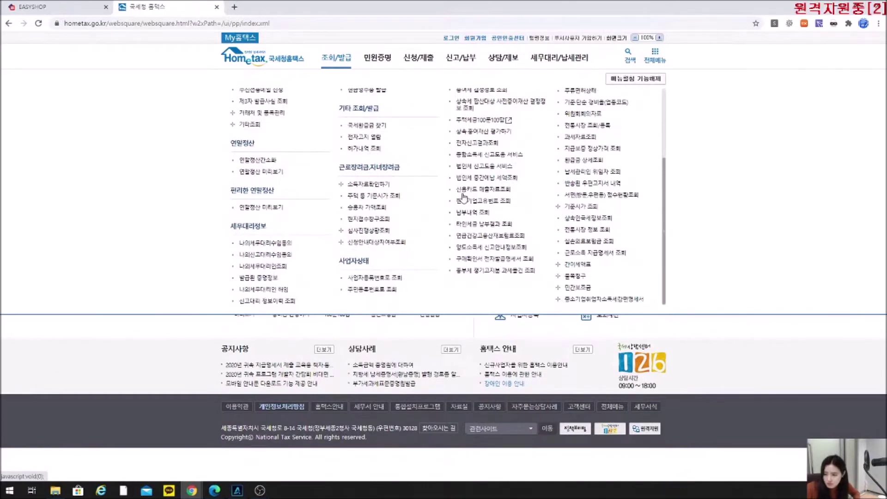
{"action": "left_click", "coordinate": [573, 268]}
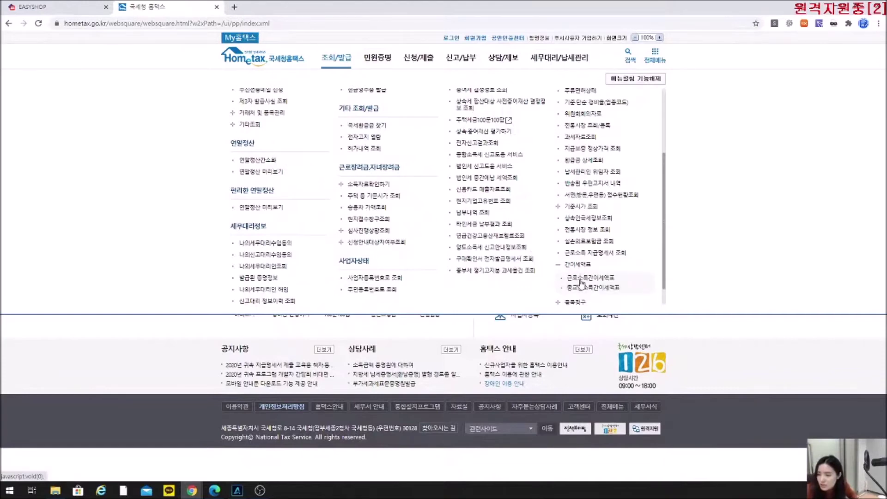
{"action": "left_click", "coordinate": [581, 279]}
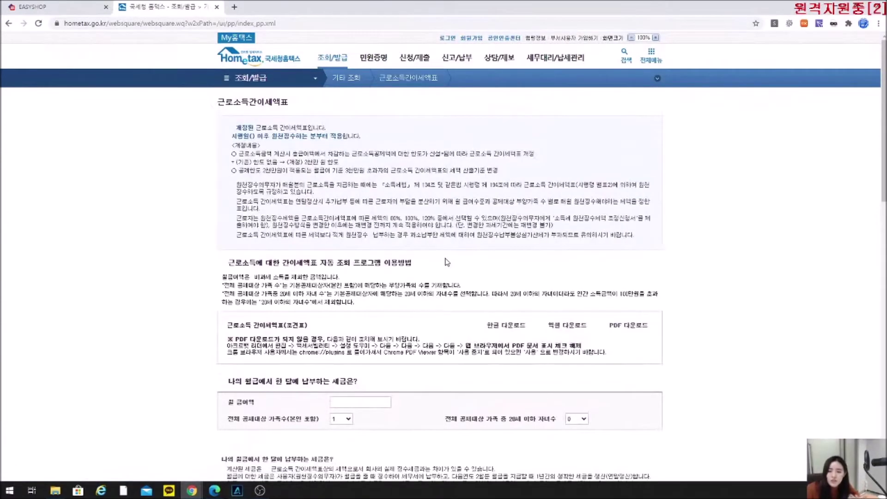
Look up withholding for 5,000,000 monthly pay, 3 dependants and 2 children, giving 236,880 total.
{"action": "scroll", "coordinate": [376, 298], "scroll_direction": "down", "scroll_amount": 2}
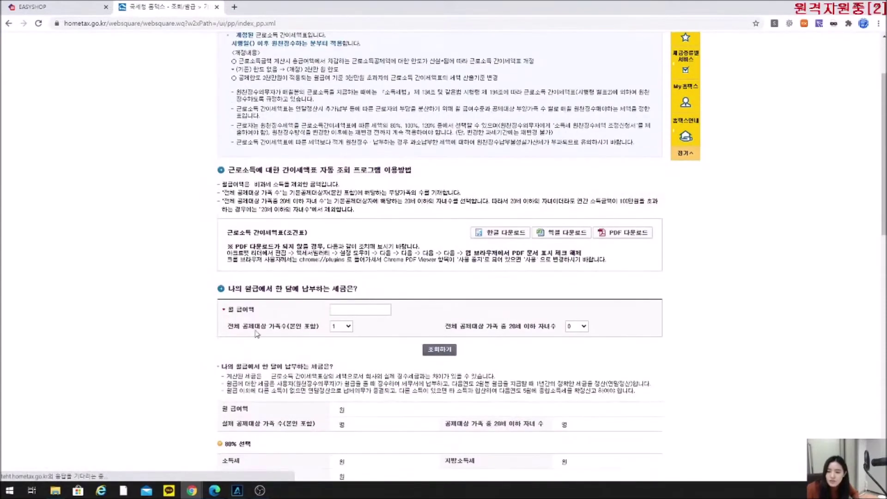
{"action": "left_click", "coordinate": [332, 311]}
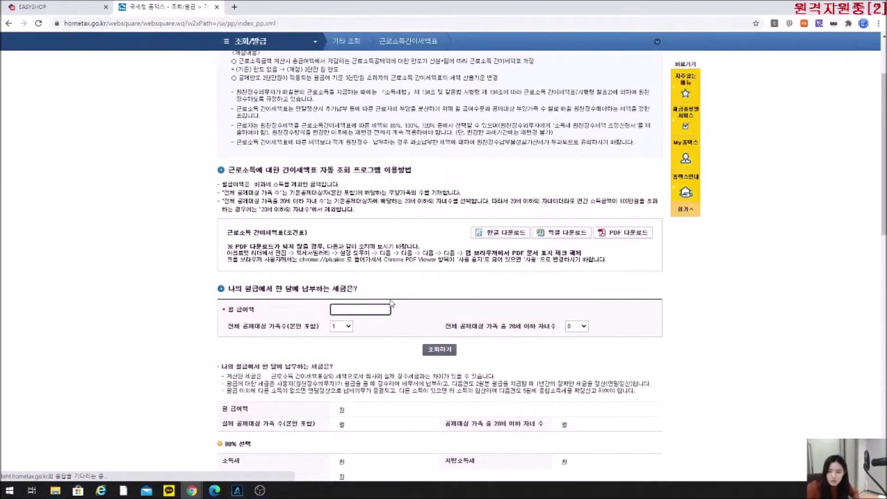
{"action": "key", "text": "Return"}
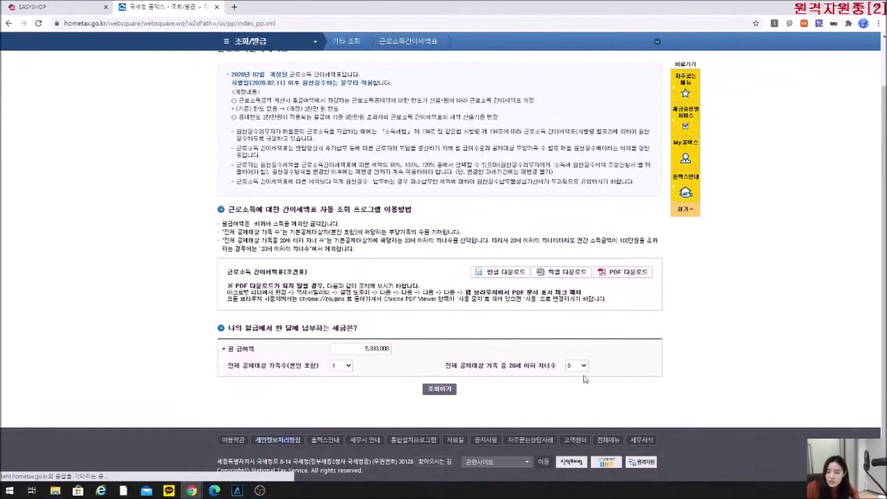
{"action": "left_click", "coordinate": [342, 366]}
{"action": "left_click", "coordinate": [342, 392]}
{"action": "left_click", "coordinate": [580, 367]}
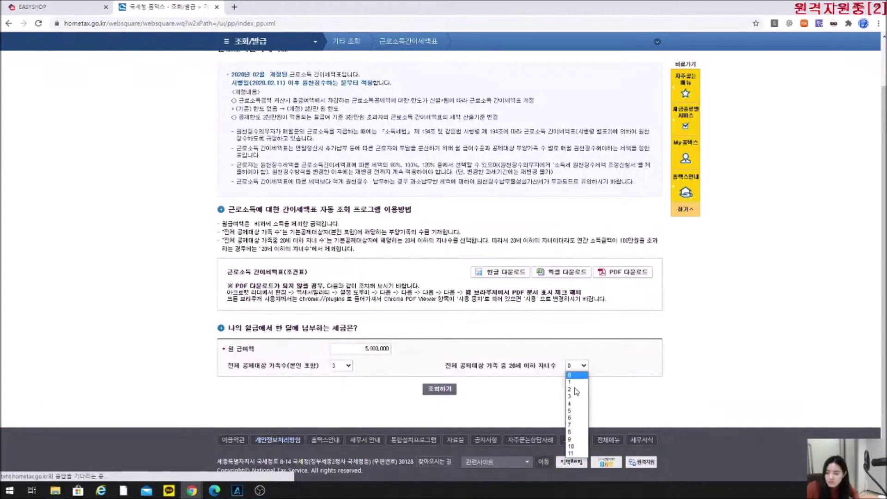
{"action": "left_click", "coordinate": [576, 389]}
{"action": "left_click", "coordinate": [451, 391]}
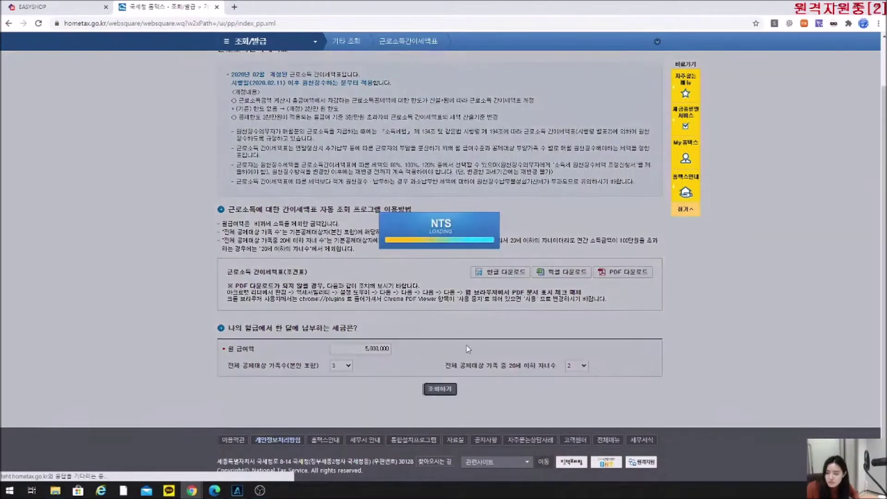
{"action": "scroll", "coordinate": [450, 329], "scroll_direction": "down", "scroll_amount": 3}
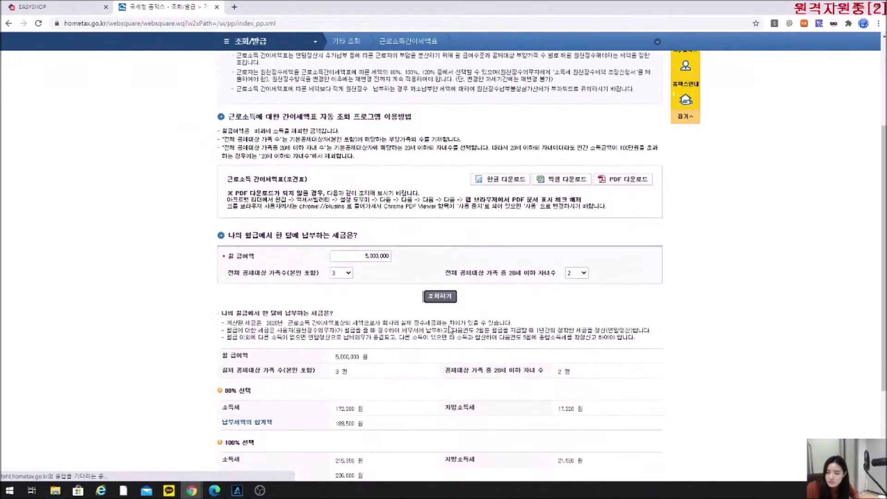
{"action": "scroll", "coordinate": [450, 330], "scroll_direction": "down", "scroll_amount": 1}
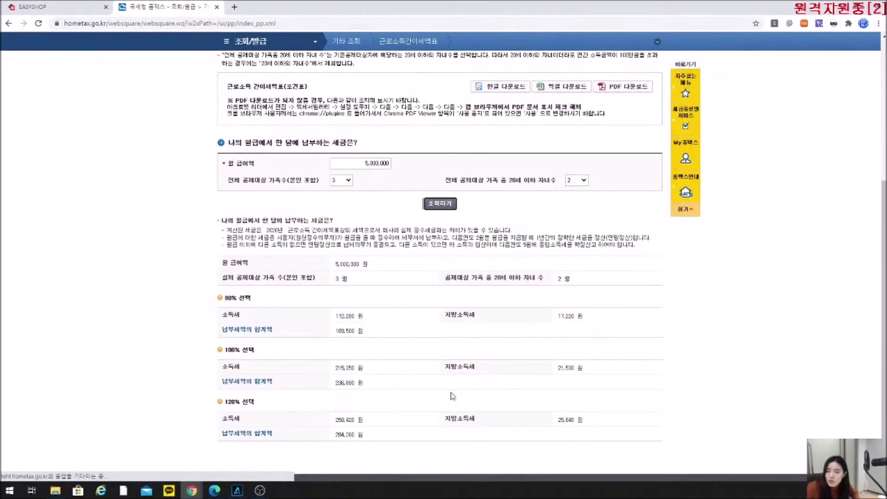
{"action": "left_click", "coordinate": [372, 373]}
{"action": "left_click_drag", "start_coordinate": [365, 370], "coordinate": [325, 369]}
{"action": "left_click", "coordinate": [362, 384]}
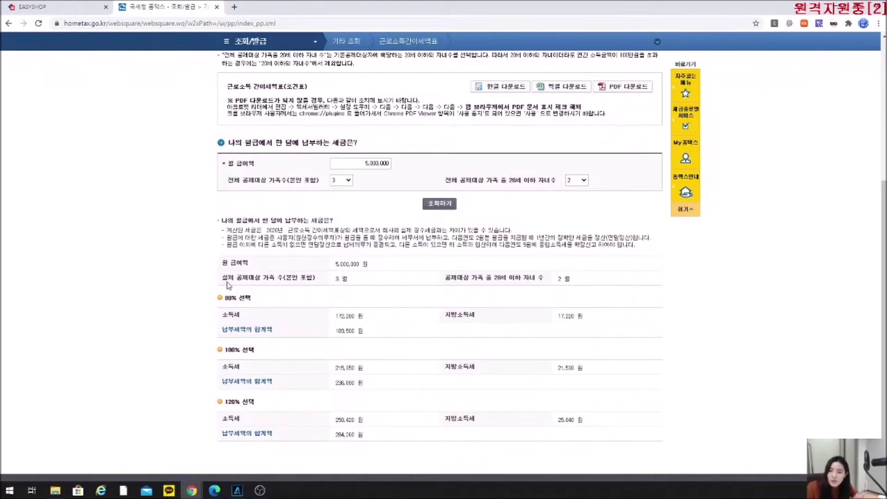
{"action": "left_click_drag", "start_coordinate": [233, 181], "coordinate": [283, 198]}
{"action": "scroll", "coordinate": [285, 185], "scroll_direction": "up", "scroll_amount": 1}
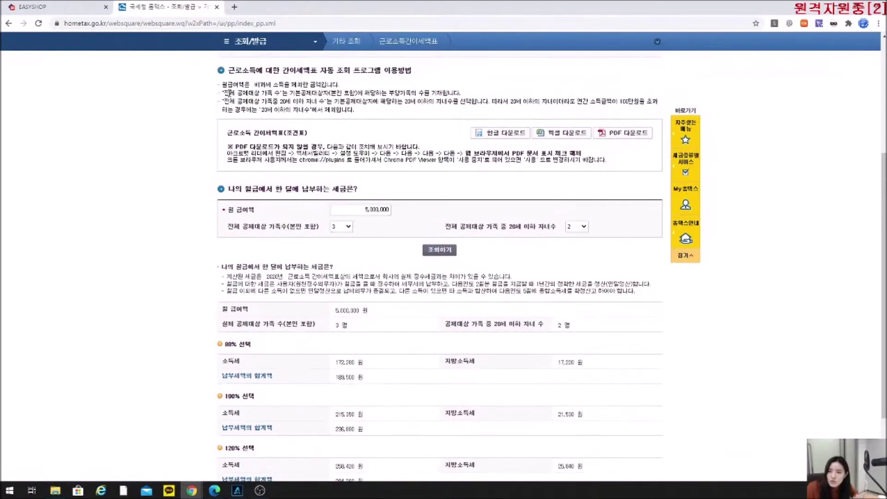
{"action": "left_click_drag", "start_coordinate": [228, 93], "coordinate": [377, 94]}
{"action": "left_click_drag", "start_coordinate": [307, 93], "coordinate": [290, 93]}
{"action": "left_click", "coordinate": [373, 110]}
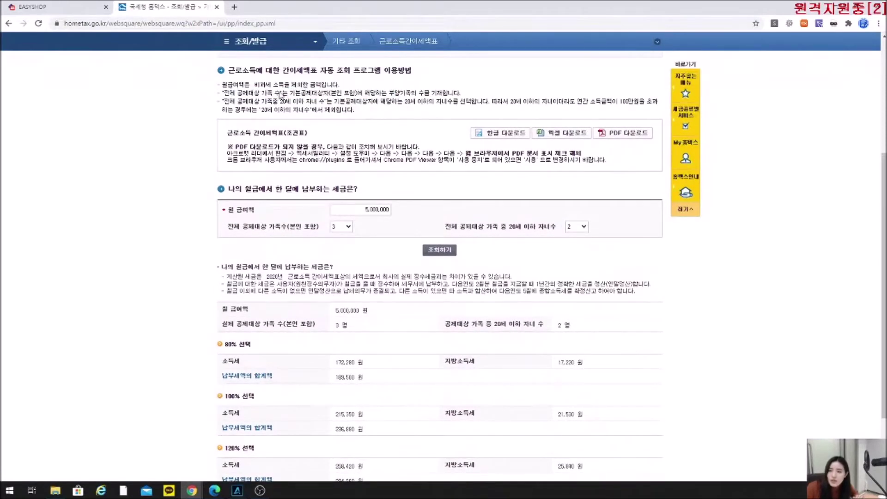
{"action": "left_click_drag", "start_coordinate": [290, 92], "coordinate": [302, 94]}
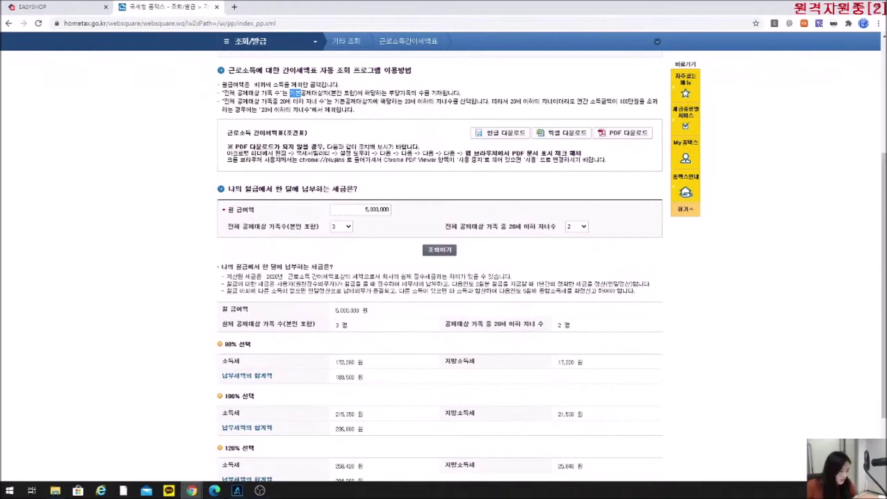
{"action": "left_click", "coordinate": [328, 206]}
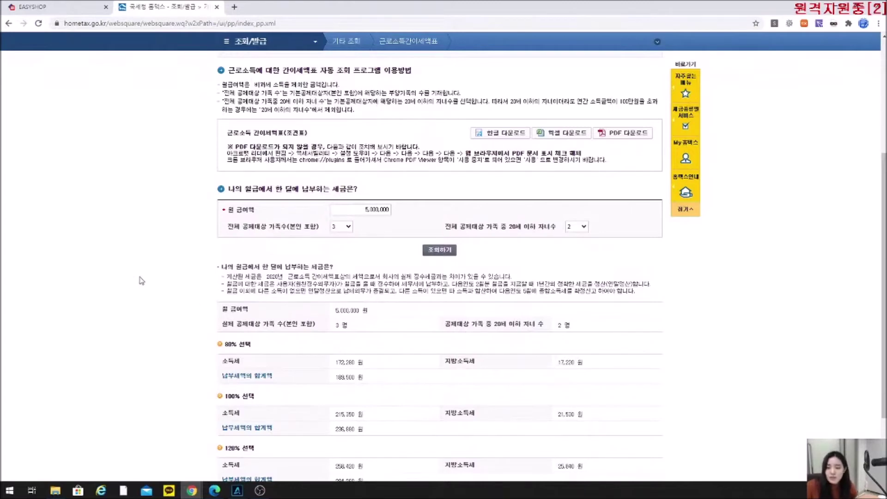
{"action": "scroll", "coordinate": [153, 282], "scroll_direction": "down", "scroll_amount": 2}
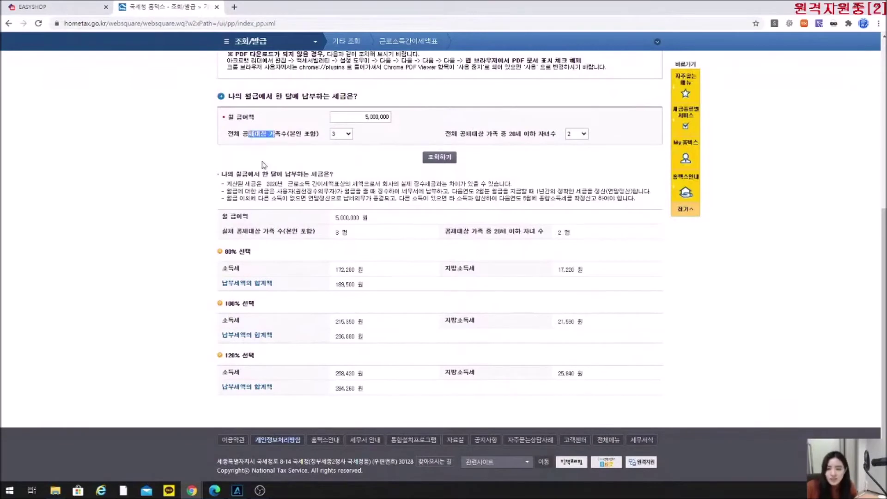
{"action": "left_click", "coordinate": [342, 134]}
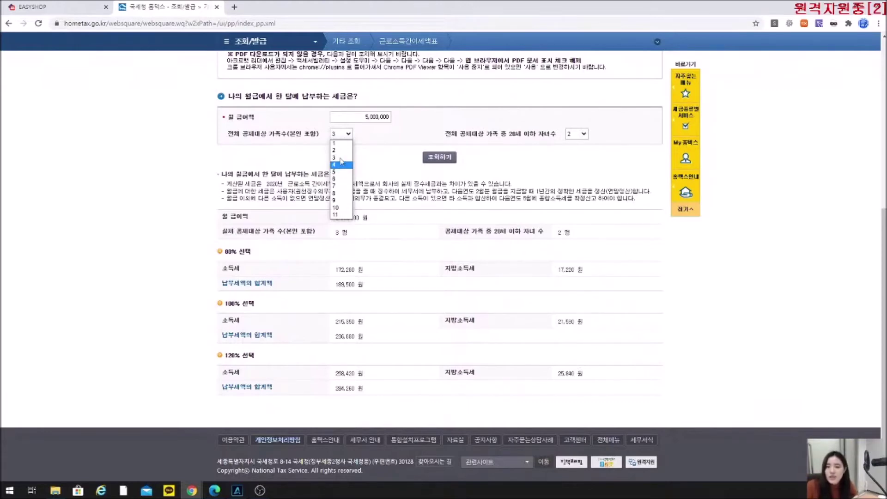
{"action": "left_click", "coordinate": [340, 150]}
Open the 정규직 worker's record from EasyShop's 직원정보 list.
{"action": "left_click", "coordinate": [82, 8]}
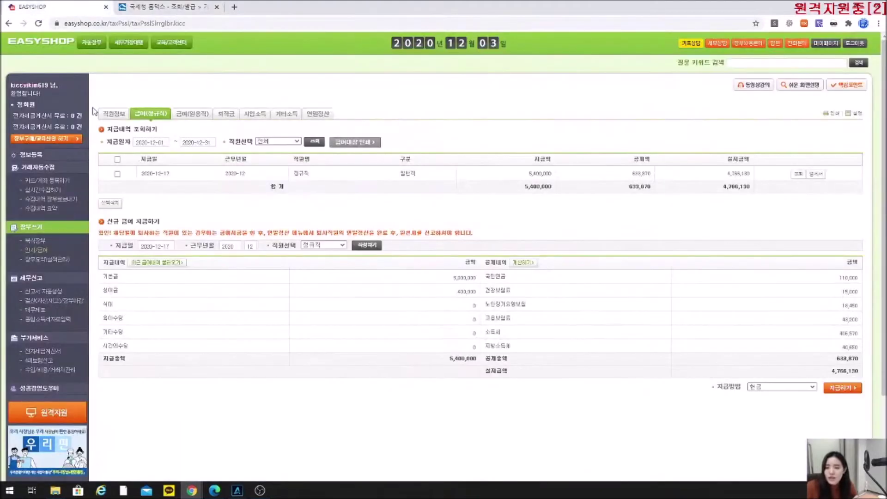
{"action": "left_click", "coordinate": [121, 113]}
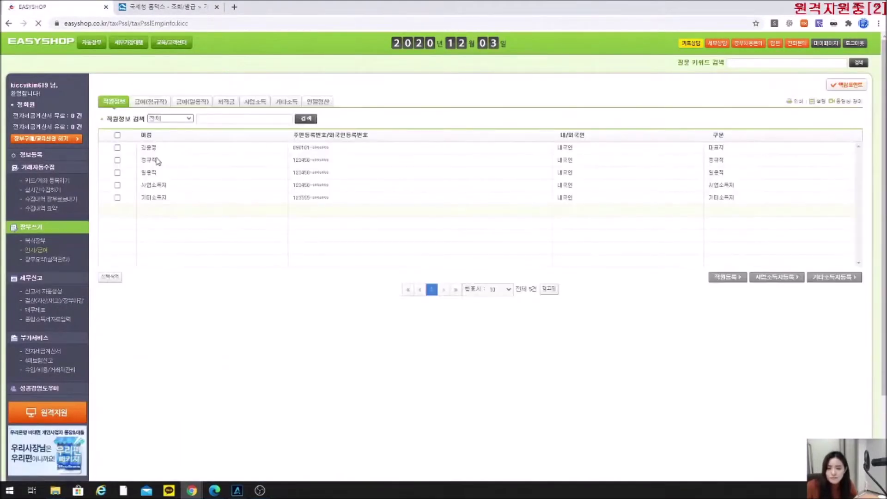
{"action": "left_click", "coordinate": [155, 160]}
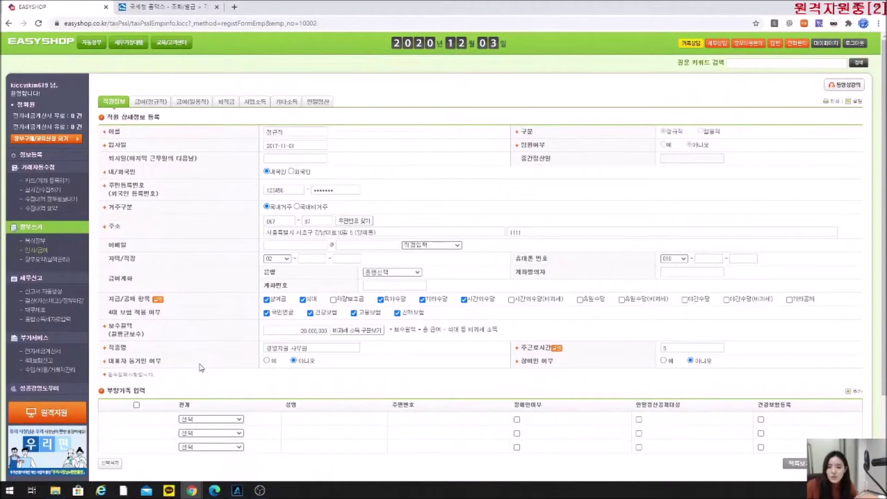
Back in the Hometax tax table, set the family member count to 1.
{"action": "left_click", "coordinate": [165, 8]}
{"action": "left_click", "coordinate": [346, 134]}
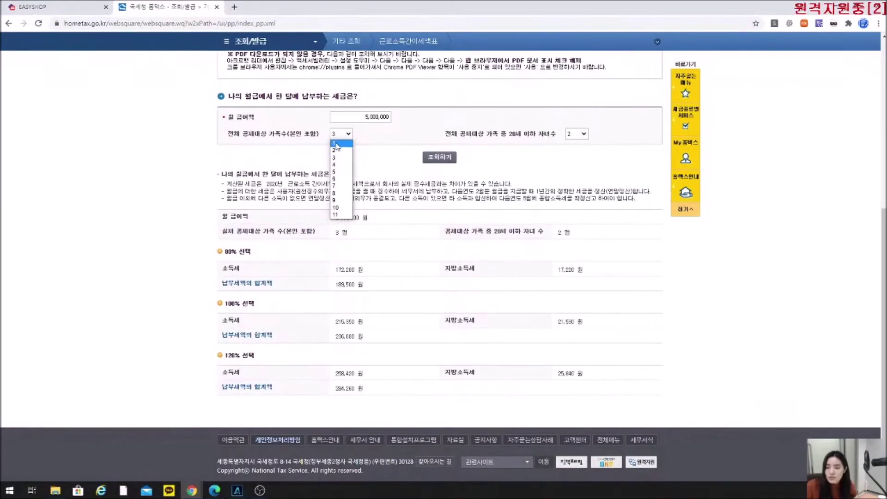
{"action": "left_click", "coordinate": [336, 144]}
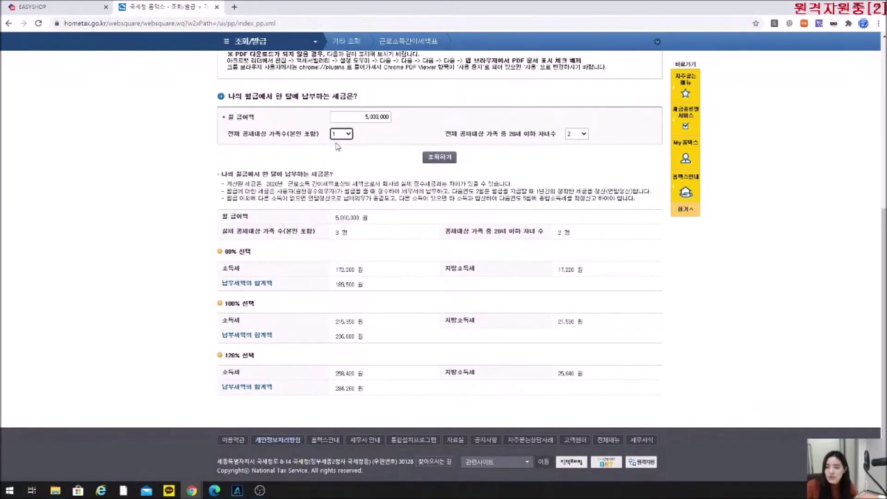
Set 자녀수 to 0 and rerun the lookup, getting 385,510 at 100%, 308,400 at 80% and 462,610 at 120%.
{"action": "left_click", "coordinate": [584, 134]}
{"action": "left_click", "coordinate": [577, 142]}
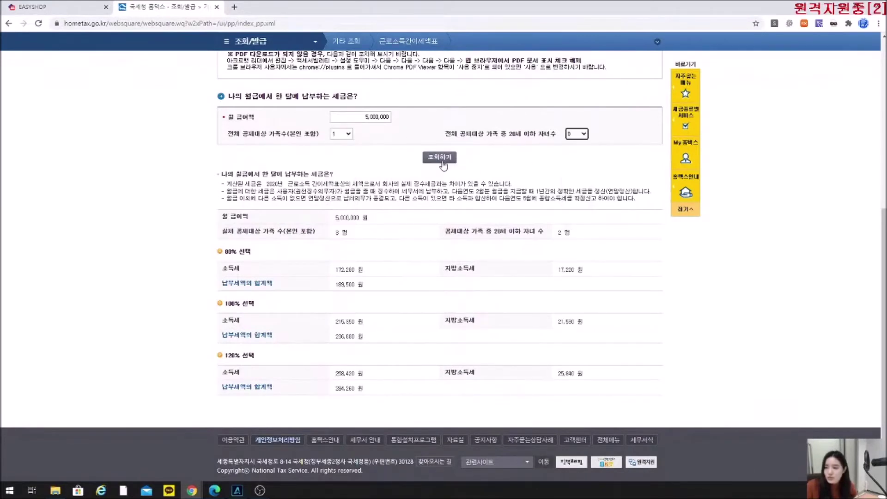
{"action": "left_click", "coordinate": [440, 160]}
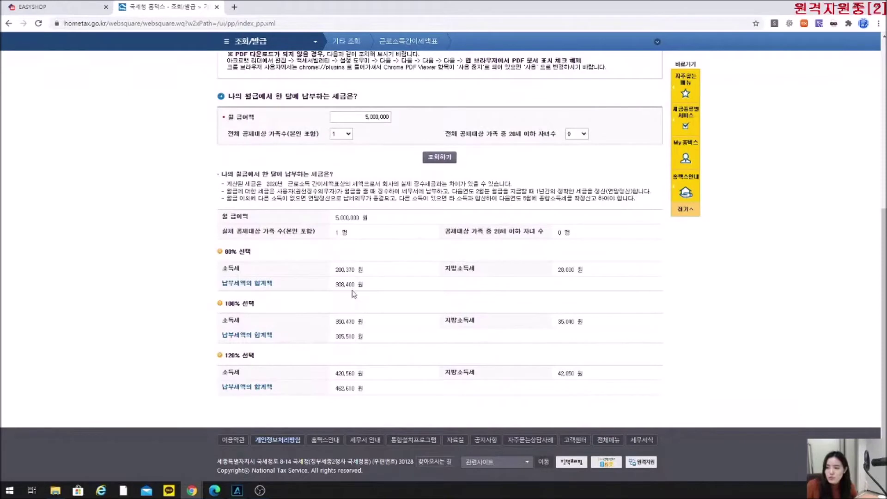
{"action": "left_click_drag", "start_coordinate": [225, 305], "coordinate": [229, 309]}
{"action": "left_click", "coordinate": [324, 322]}
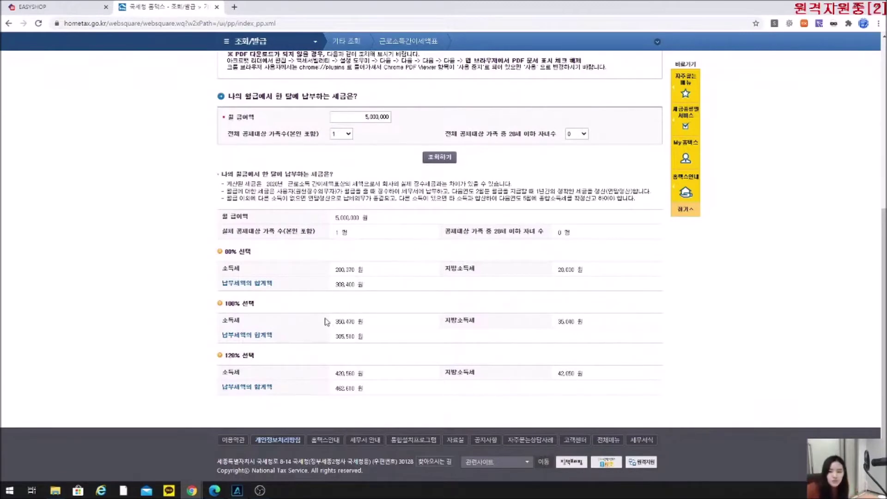
{"action": "left_click_drag", "start_coordinate": [250, 139], "coordinate": [304, 138]}
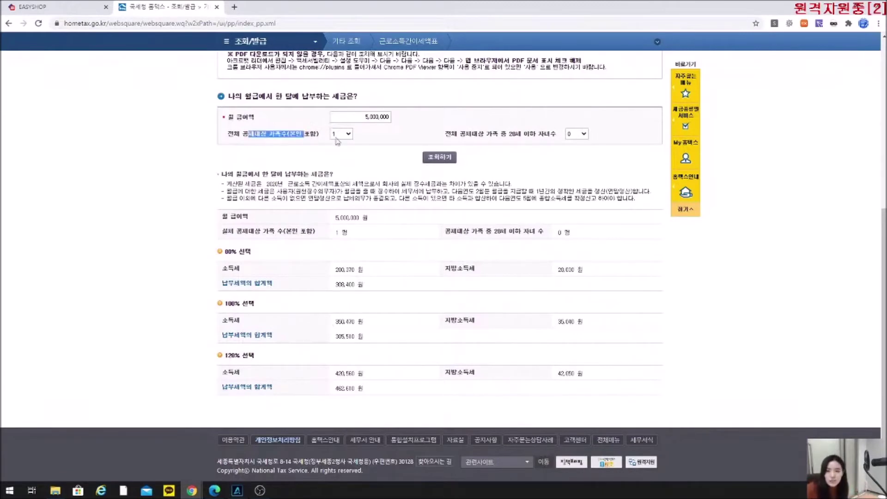
{"action": "left_click", "coordinate": [457, 136]}
{"action": "left_click_drag", "start_coordinate": [536, 134], "coordinate": [451, 134]}
{"action": "left_click", "coordinate": [296, 139]}
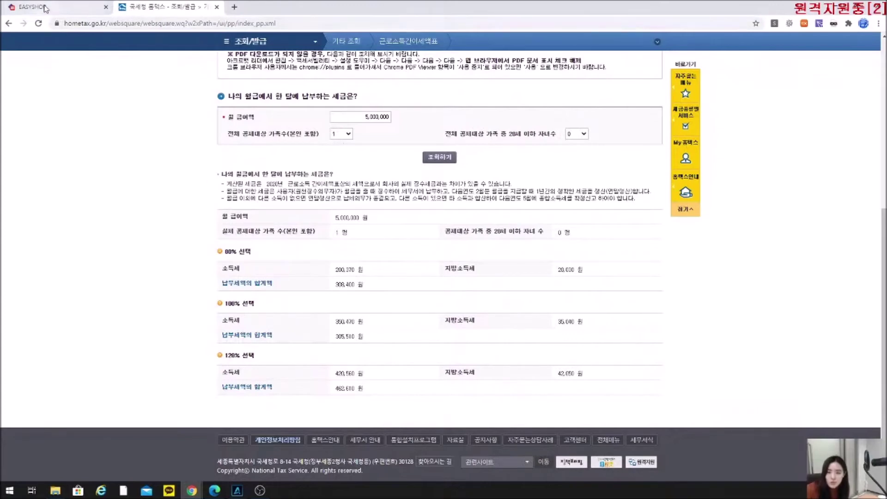
Check the regular worker's 부양가족 입력 section, which currently has no dependants entered.
{"action": "left_click", "coordinate": [46, 7]}
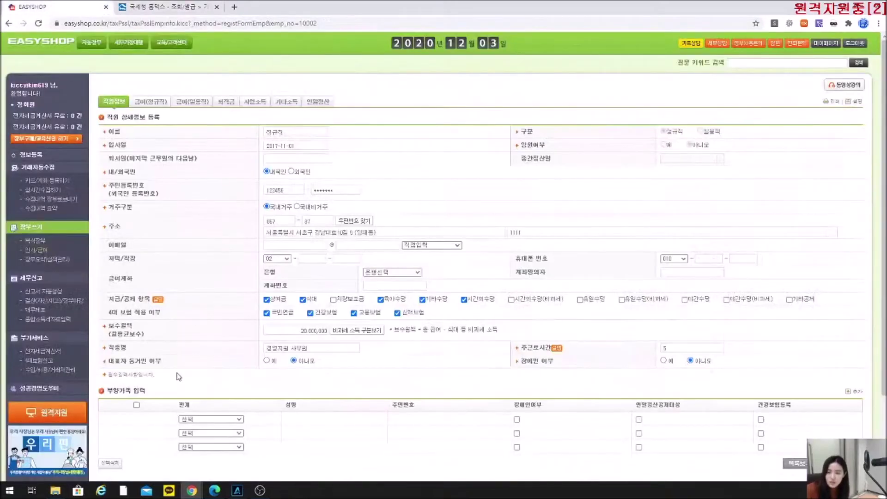
{"action": "left_click_drag", "start_coordinate": [107, 391], "coordinate": [143, 388]}
{"action": "left_click", "coordinate": [148, 389]}
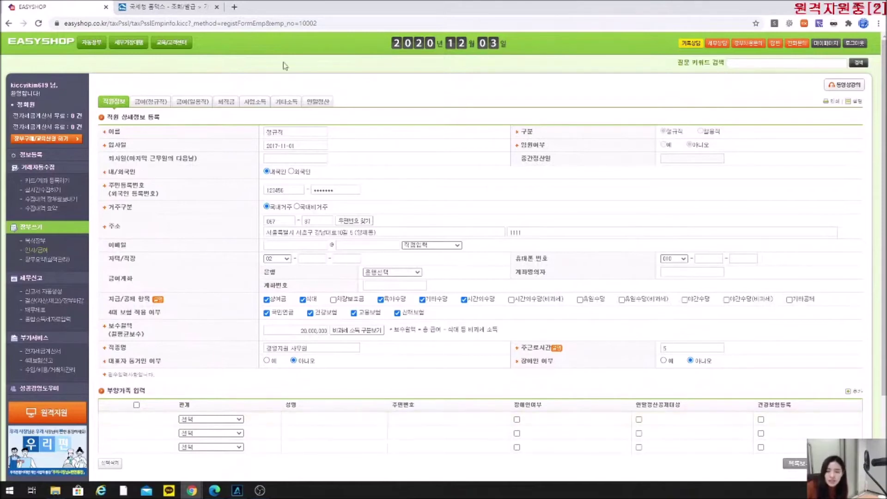
{"action": "left_click", "coordinate": [176, 5]}
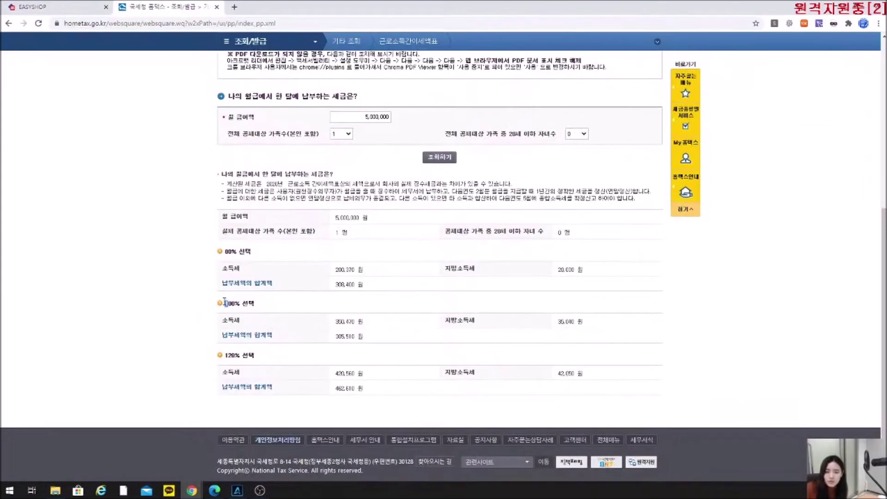
Review the 100% 소득세 and 지방소득세 amounts in Hometax, then close the tax table.
{"action": "triple_click", "coordinate": [369, 325]}
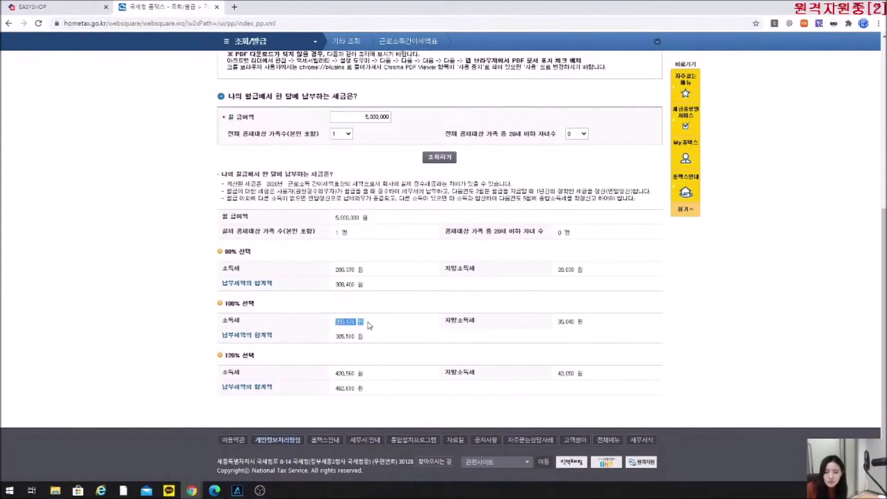
{"action": "left_click_drag", "start_coordinate": [564, 322], "coordinate": [550, 321]}
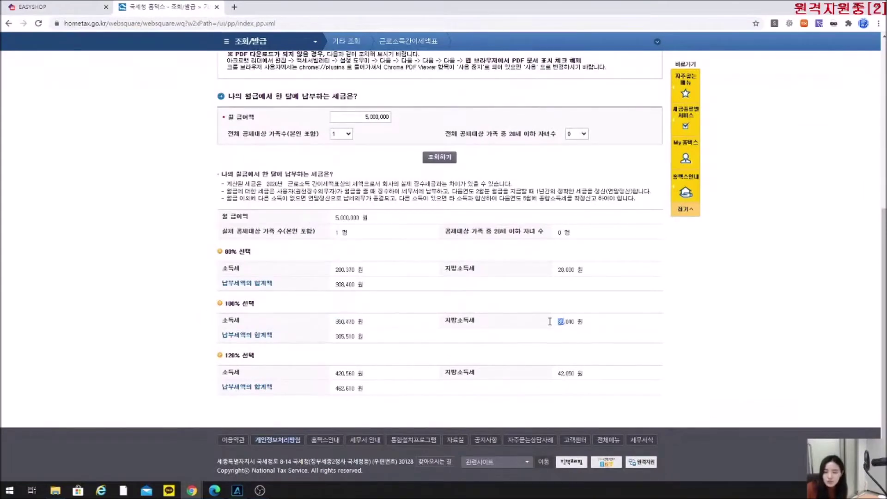
{"action": "left_click_drag", "start_coordinate": [482, 318], "coordinate": [444, 320]}
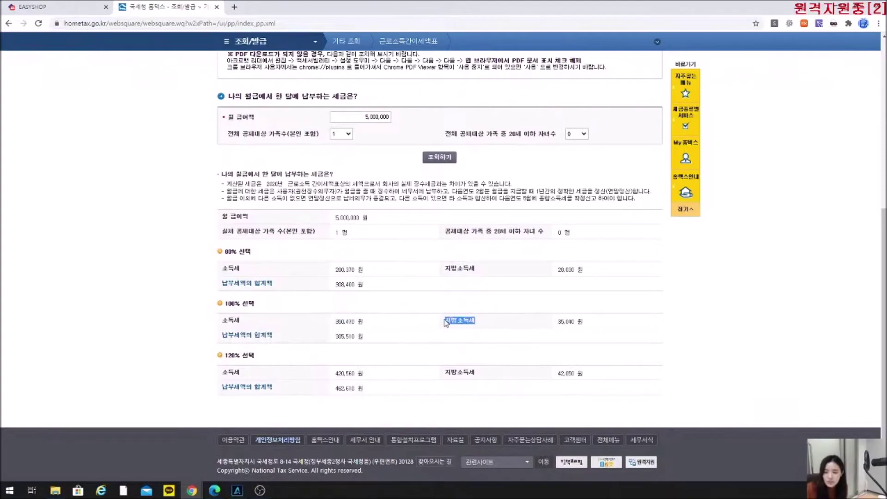
{"action": "double_click", "coordinate": [229, 320]}
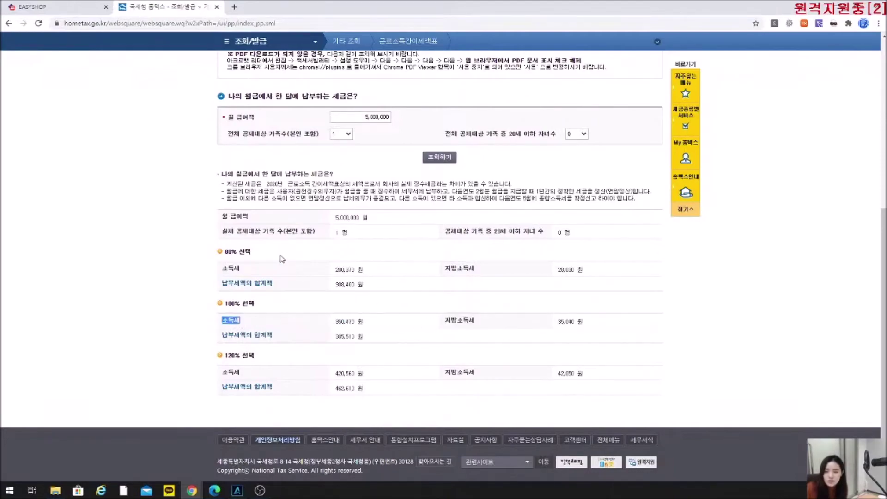
{"action": "scroll", "coordinate": [282, 258], "scroll_direction": "up", "scroll_amount": 6}
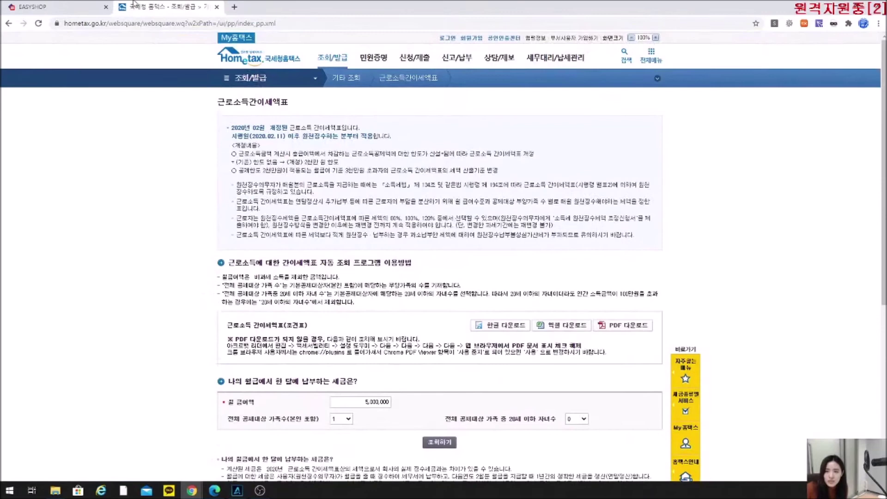
{"action": "left_click", "coordinate": [217, 7]}
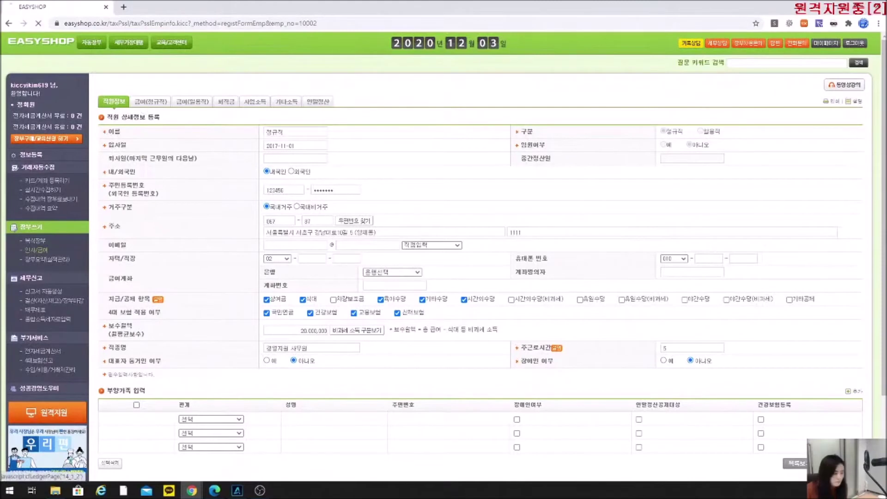
{"action": "left_click", "coordinate": [146, 103]}
Underline 정규직으로 전환 in heading (6) of the PDF manual with a red pen.
{"action": "left_click_drag", "start_coordinate": [147, 103], "coordinate": [371, 28]}
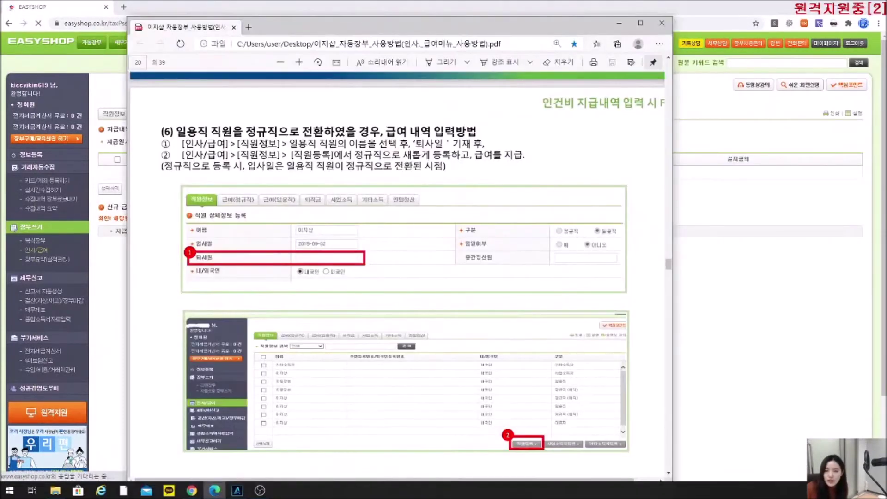
{"action": "left_click_drag", "start_coordinate": [177, 133], "coordinate": [373, 149]}
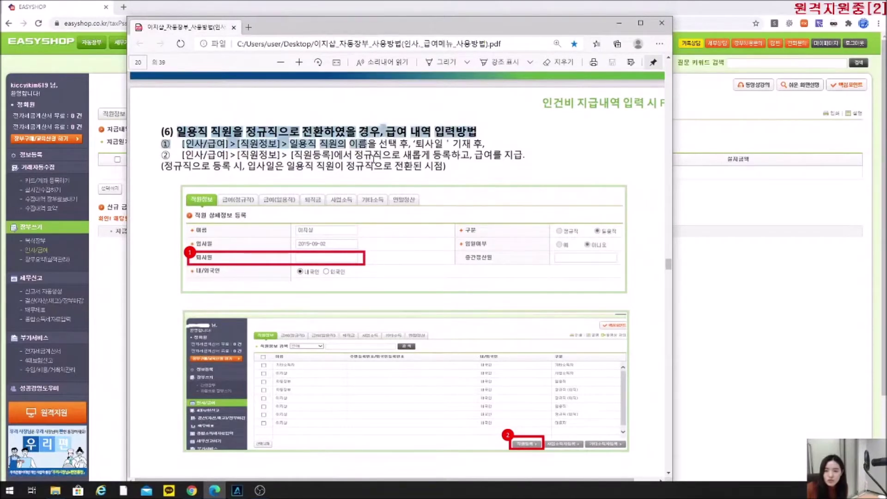
{"action": "left_click", "coordinate": [383, 126]}
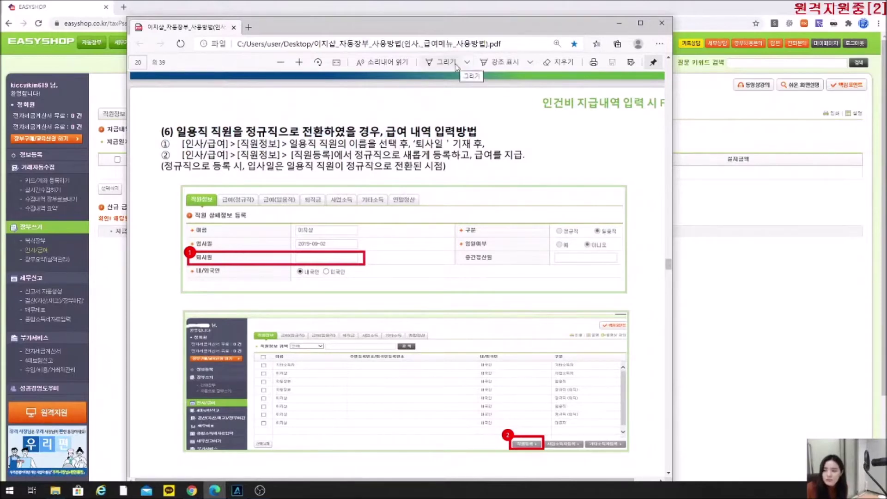
{"action": "left_click", "coordinate": [467, 66]}
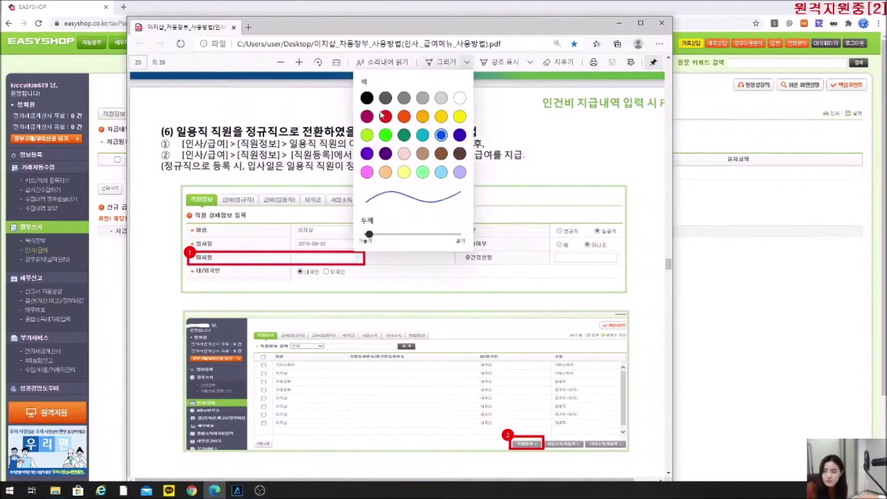
{"action": "left_click", "coordinate": [470, 64]}
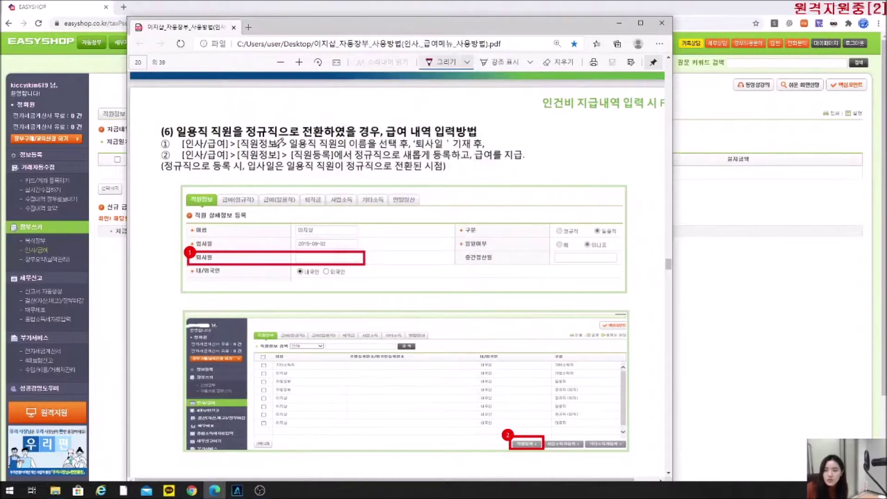
{"action": "left_click_drag", "start_coordinate": [245, 137], "coordinate": [322, 134]}
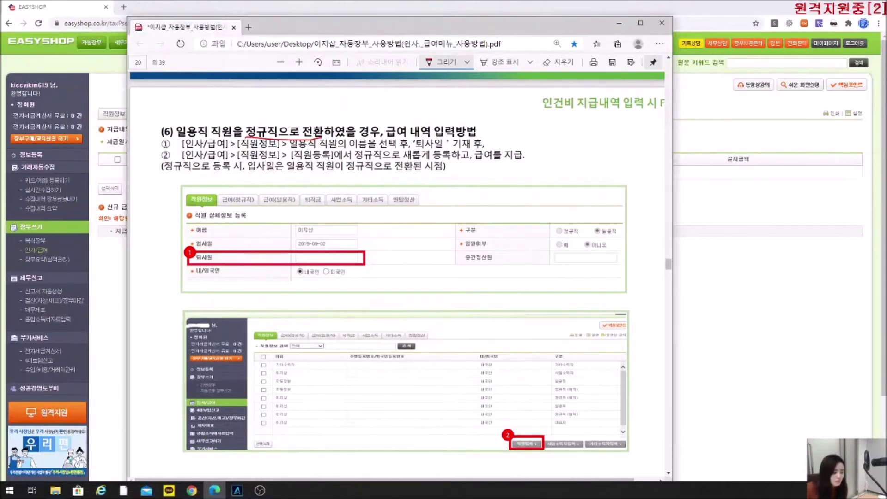
Back in EasyShop, open the regular worker's record from the employee information list.
{"action": "left_click", "coordinate": [119, 39]}
{"action": "left_click", "coordinate": [104, 115]}
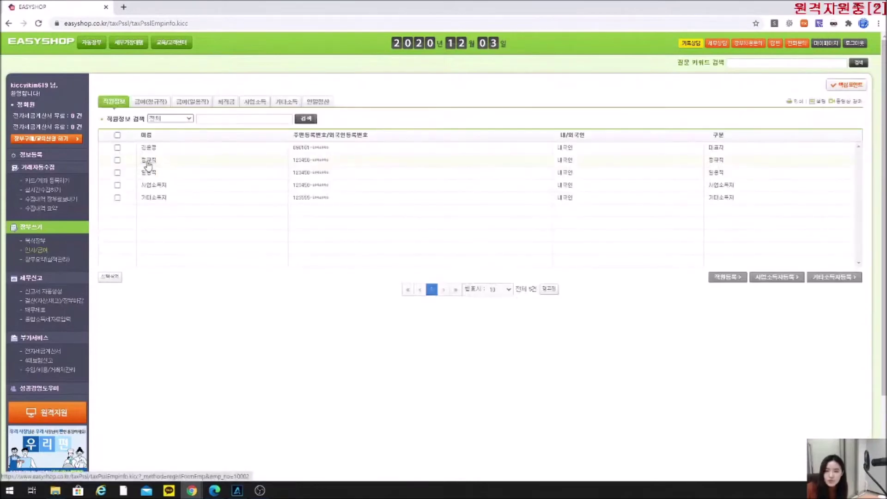
{"action": "left_click", "coordinate": [148, 164]}
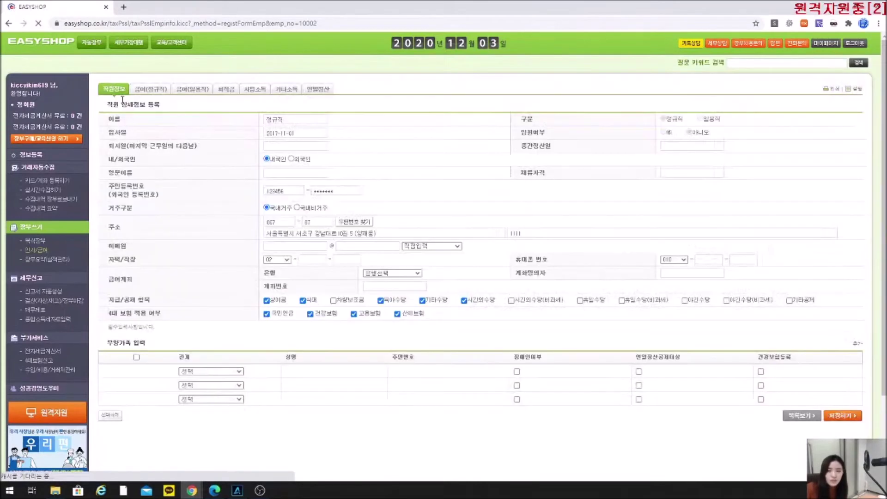
Look over the 일용직 day worker's record, then begin a new 직원등록 entry.
{"action": "left_click", "coordinate": [115, 106]}
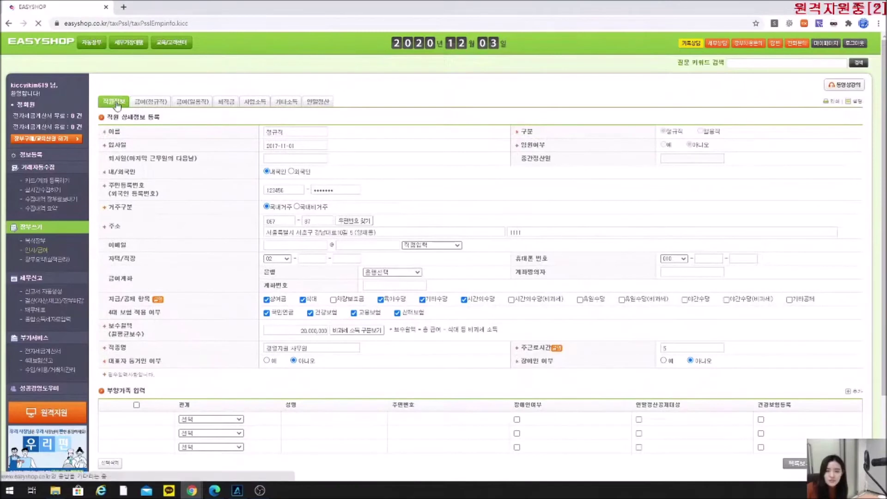
{"action": "left_click", "coordinate": [148, 174]}
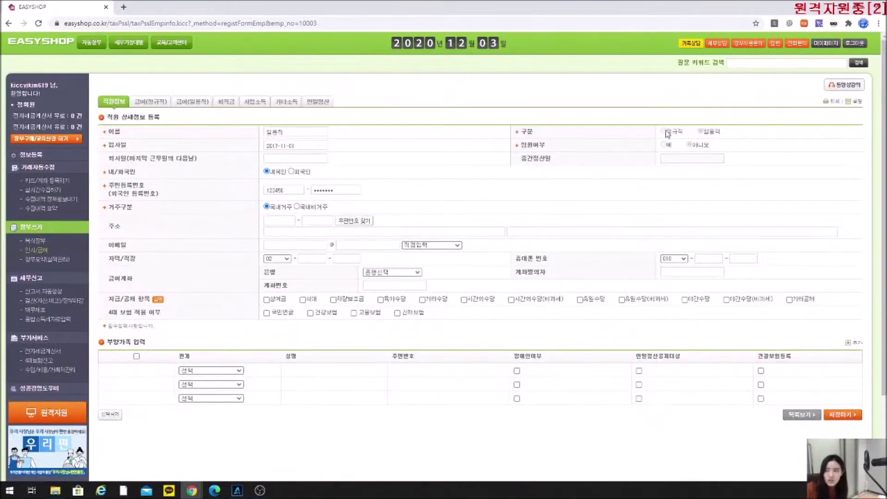
{"action": "left_click", "coordinate": [106, 96]}
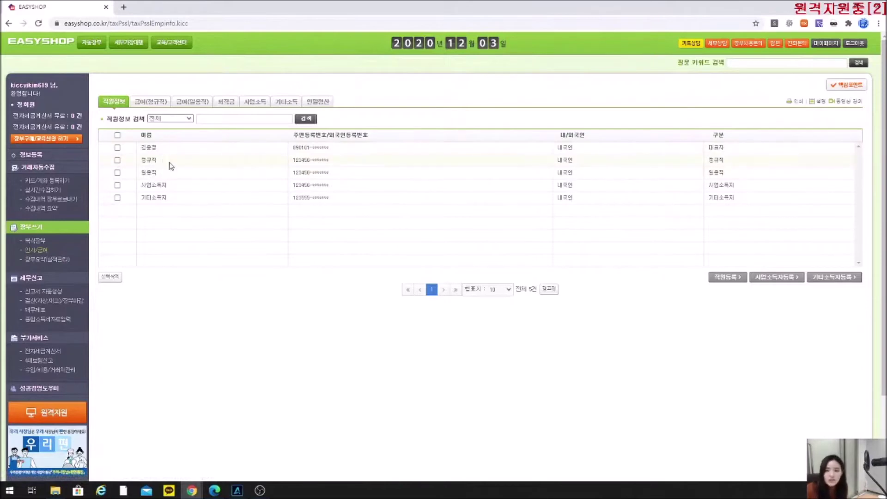
{"action": "left_click", "coordinate": [730, 278]}
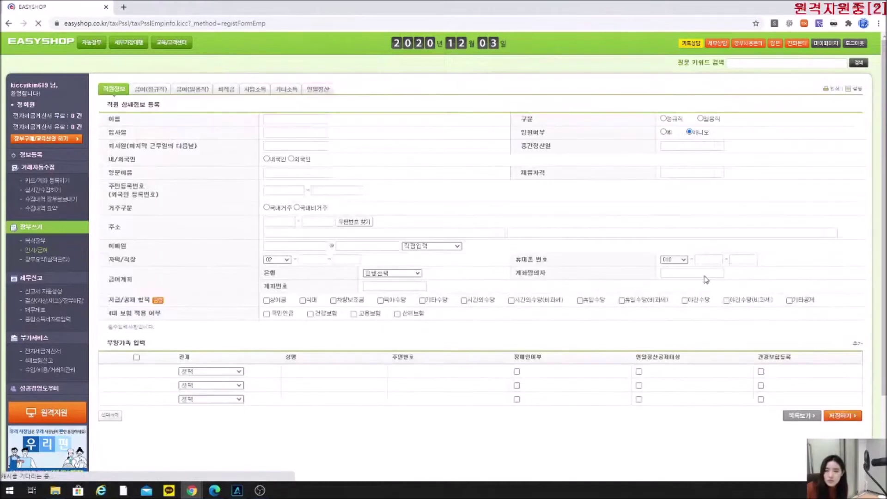
Enter new employee 일용직 as 정규직, hire date 2020-12-03, with a resident registration number.
{"action": "left_click", "coordinate": [268, 130]}
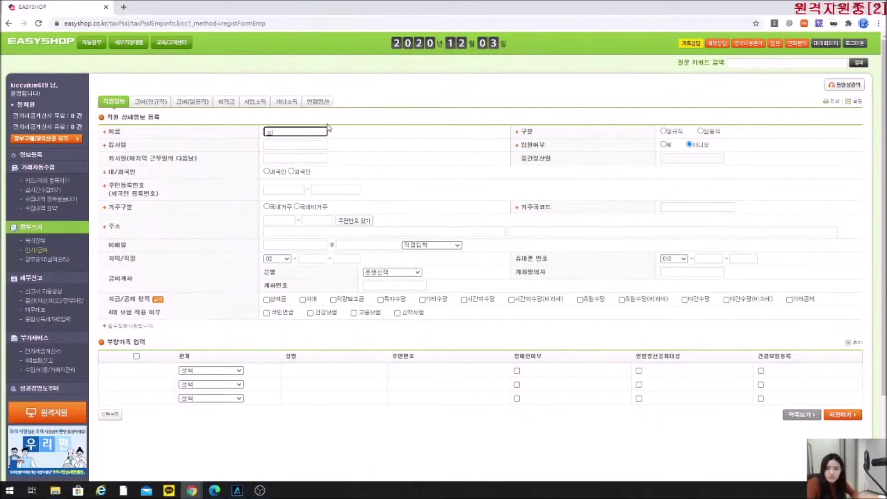
{"action": "type", "text": "일용직"}
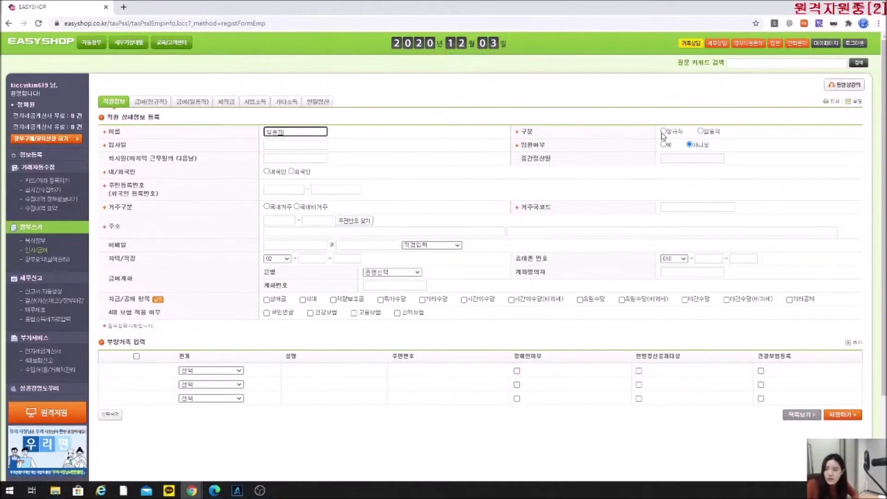
{"action": "left_click", "coordinate": [664, 131]}
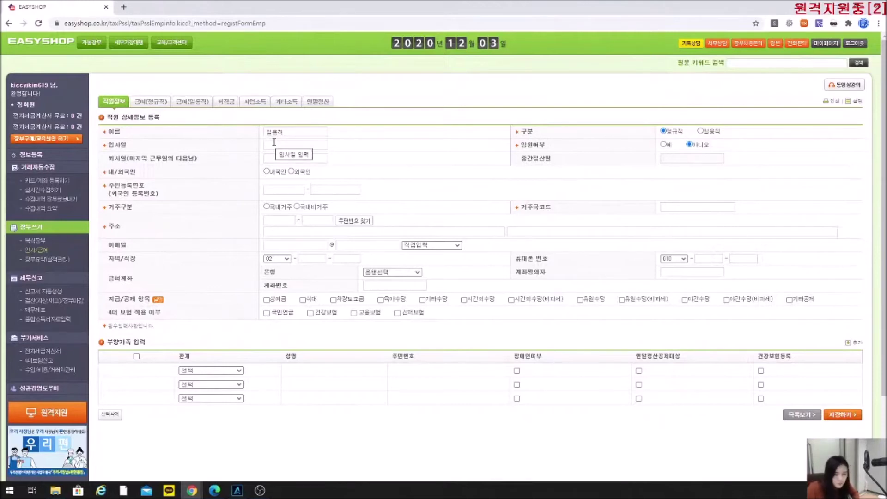
{"action": "left_click", "coordinate": [274, 142]}
{"action": "left_click", "coordinate": [326, 186]}
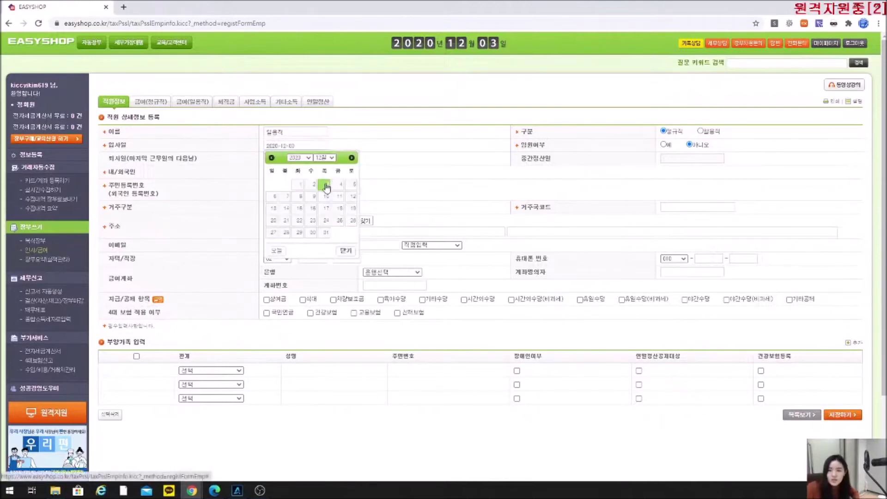
{"action": "left_click", "coordinate": [326, 186]}
{"action": "left_click", "coordinate": [273, 188]}
{"action": "type", "text": "123456"}
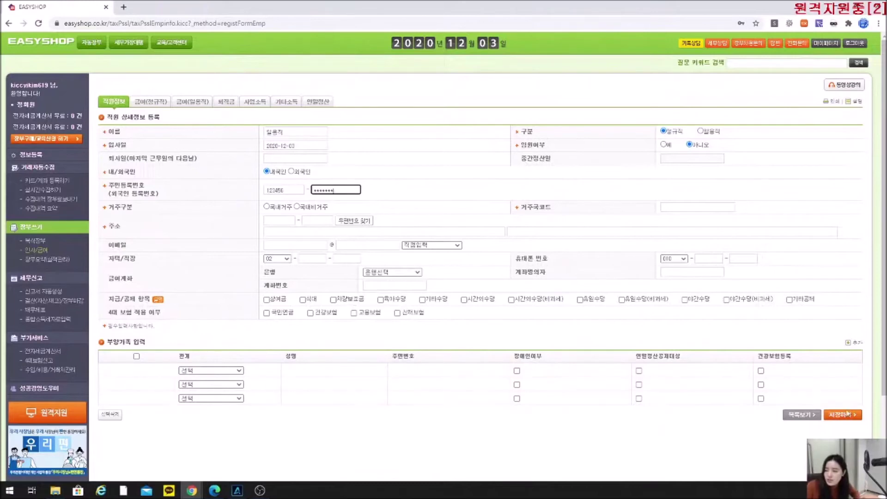
{"action": "left_click", "coordinate": [108, 103]}
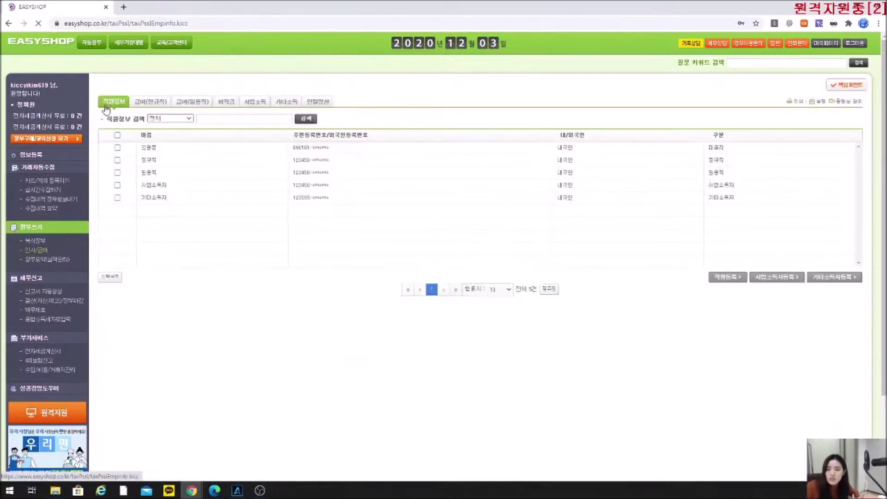
Set the 일용직 day worker's 퇴사일 to 2020-12-02 and return to the employee list.
{"action": "left_click", "coordinate": [149, 173]}
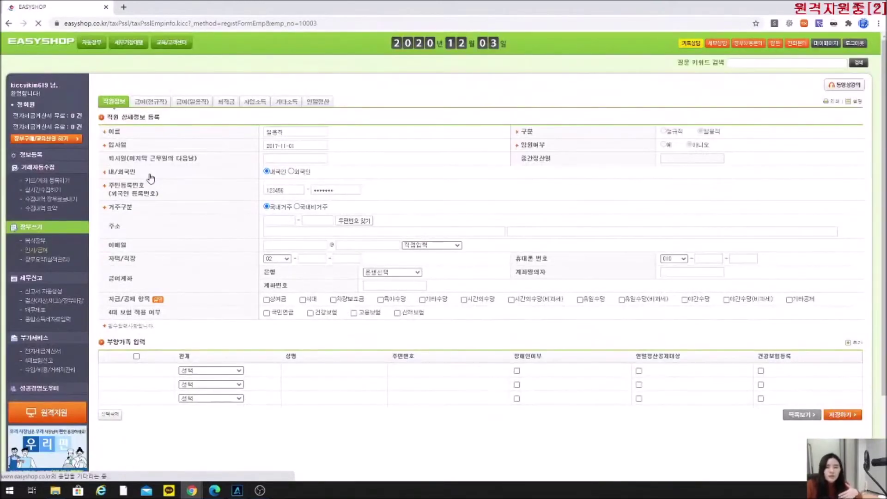
{"action": "left_click", "coordinate": [290, 157]}
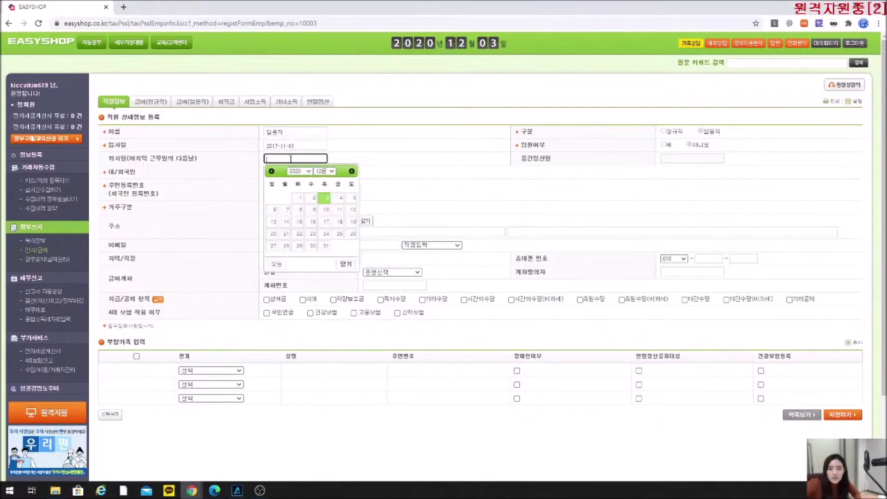
{"action": "left_click", "coordinate": [340, 197]}
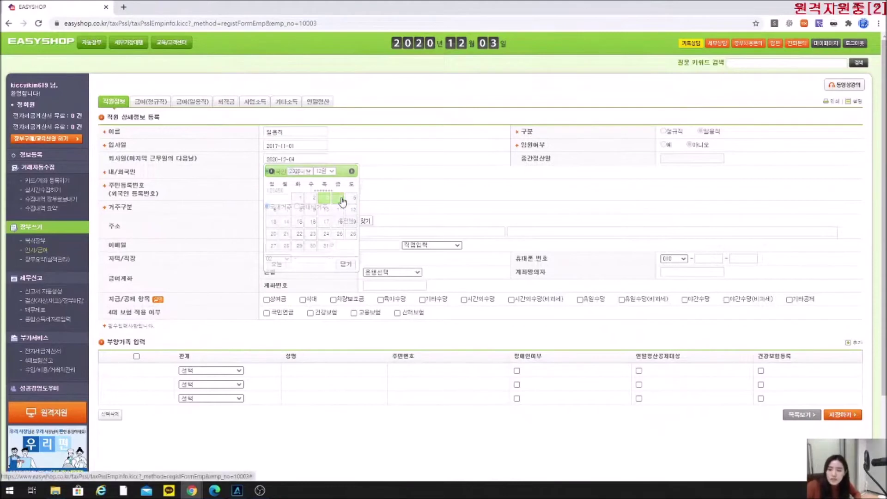
{"action": "left_click", "coordinate": [294, 157]}
{"action": "left_click", "coordinate": [308, 198]}
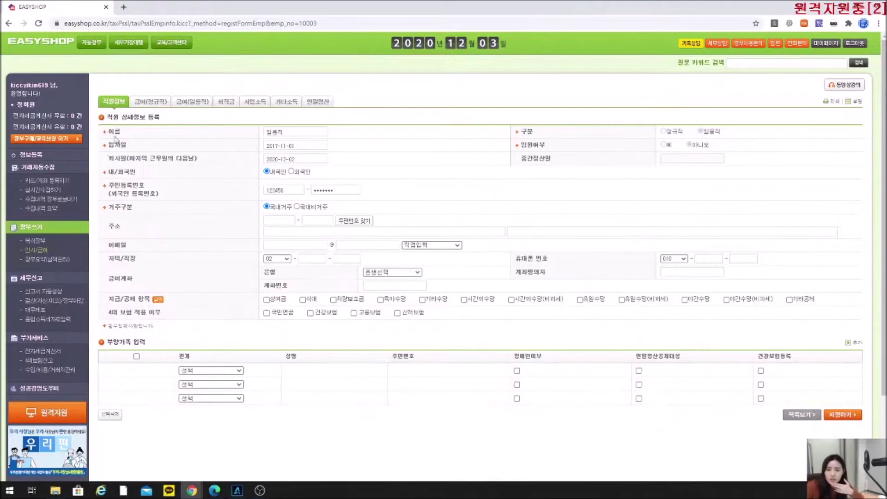
{"action": "left_click", "coordinate": [116, 103]}
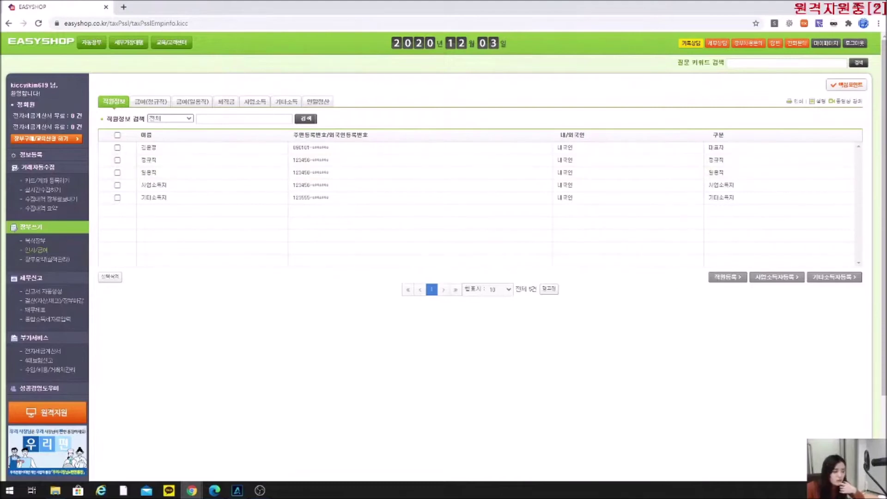
Underline in red the section (6) steps on resignation date and re-registering as regular.
{"action": "left_click", "coordinate": [214, 490]}
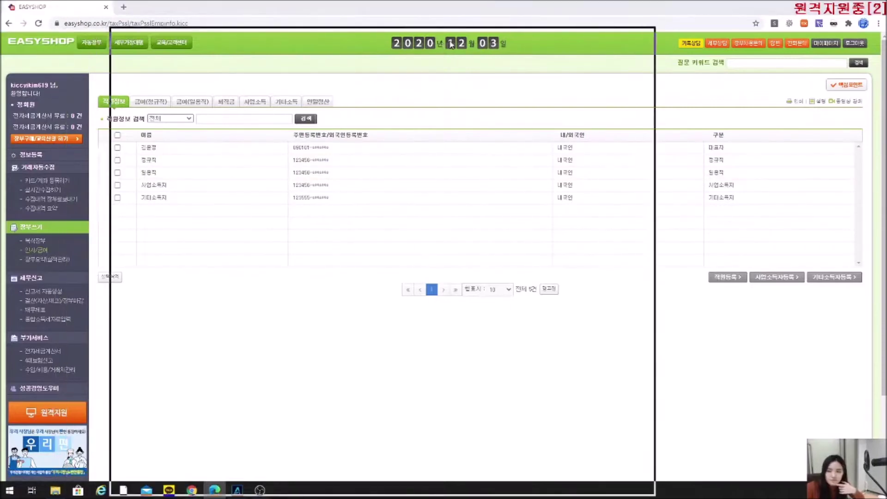
{"action": "mouse_move", "coordinate": [398, 157]}
{"action": "left_mouse_down"}
{"action": "mouse_move", "coordinate": [458, 150]}
{"action": "mouse_move", "coordinate": [520, 169]}
{"action": "left_mouse_up"}
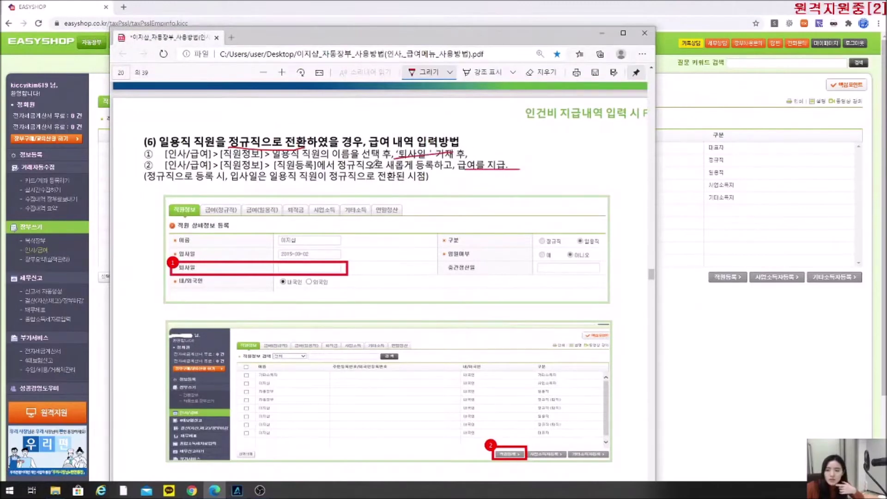
{"action": "left_click_drag", "start_coordinate": [334, 167], "coordinate": [436, 165]}
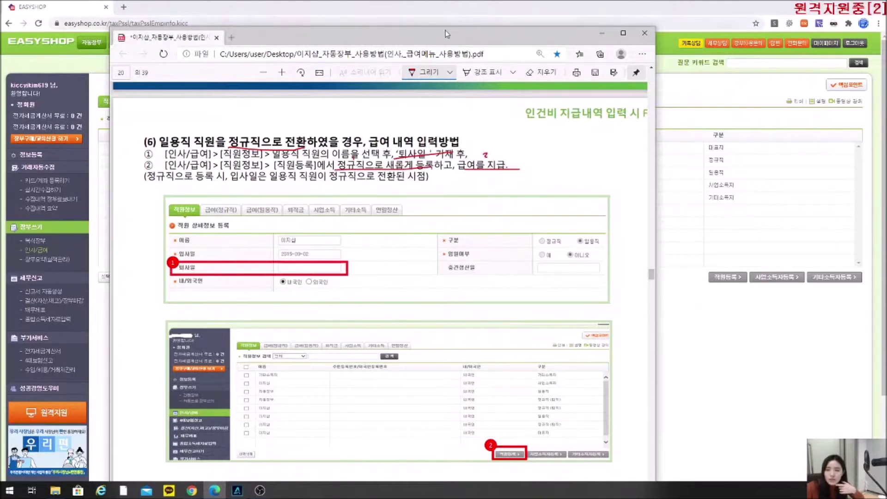
{"action": "key", "text": "alt+Tab"}
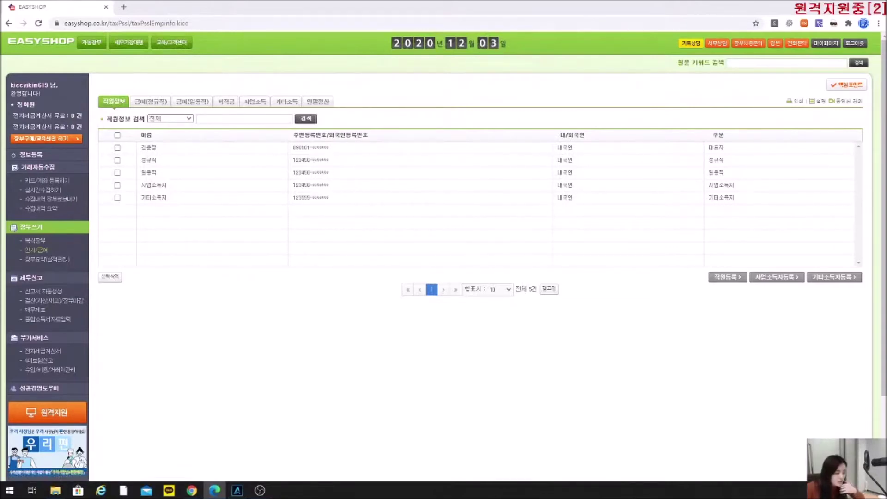
Underline 수정 and 삭제 in the section (7) heading, then minimise the manual.
{"action": "left_click_drag", "start_coordinate": [29, 93], "coordinate": [409, 27]}
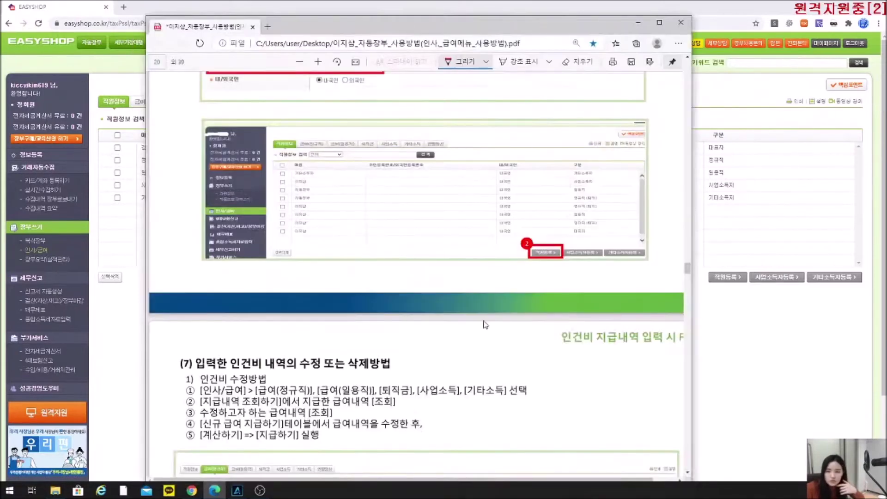
{"action": "scroll", "coordinate": [455, 293], "scroll_direction": "down", "scroll_amount": 5}
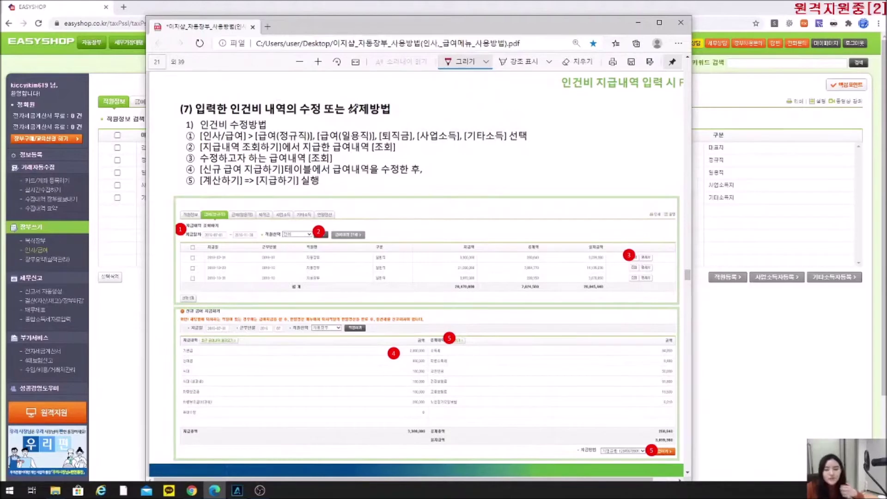
{"action": "left_click_drag", "start_coordinate": [323, 113], "coordinate": [300, 113]}
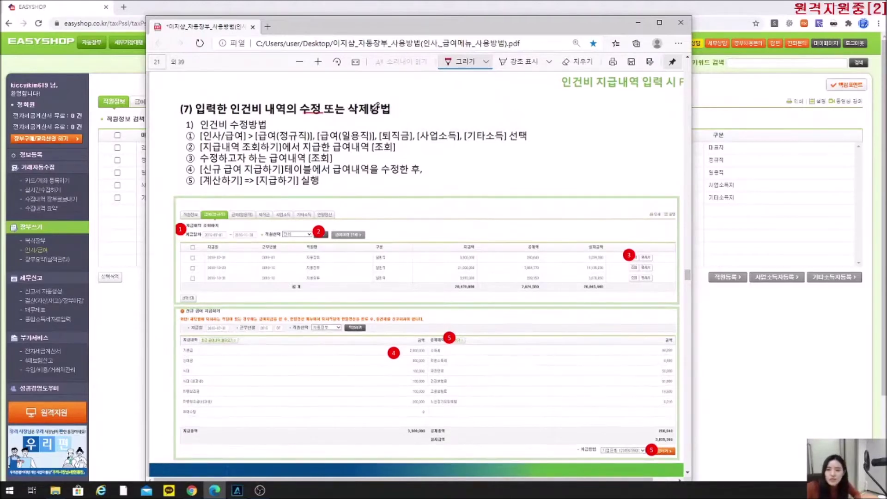
{"action": "left_click_drag", "start_coordinate": [362, 113], "coordinate": [371, 113]}
{"action": "left_click", "coordinate": [71, 38]}
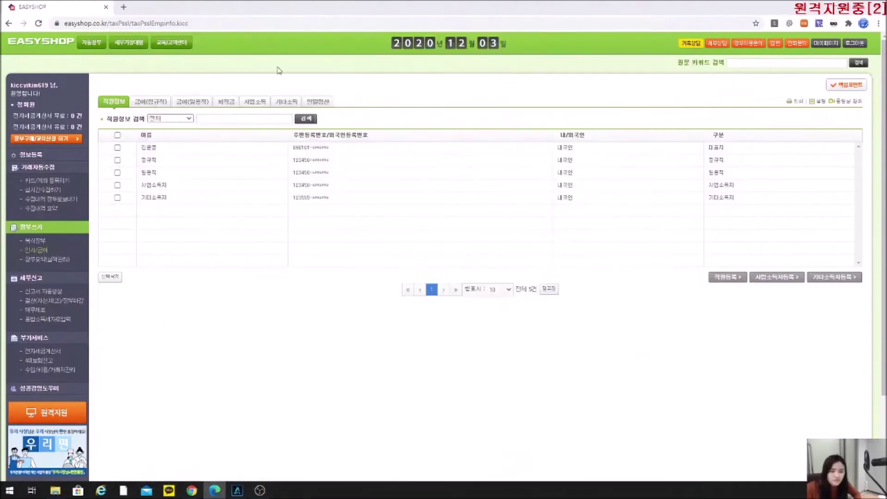
Change the first 기타소득 expense row's 공급가액 in 복식장부 to 444,444.
{"action": "left_click", "coordinate": [43, 241]}
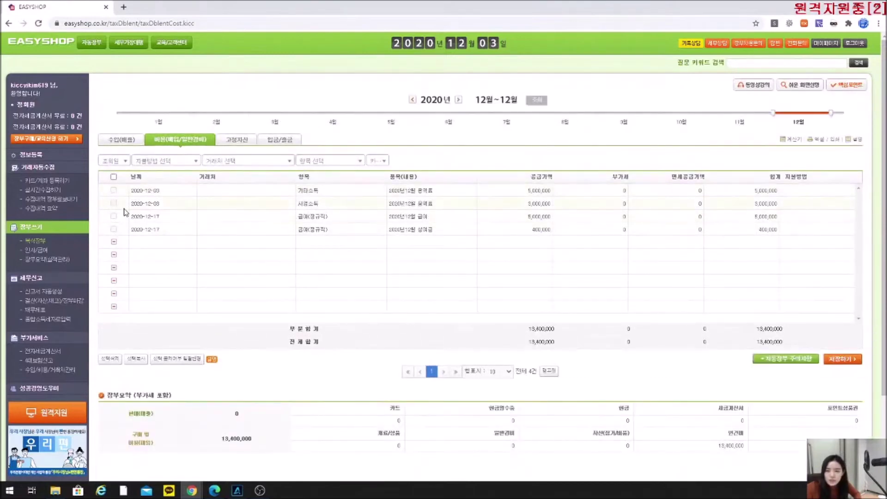
{"action": "left_click", "coordinate": [511, 191]}
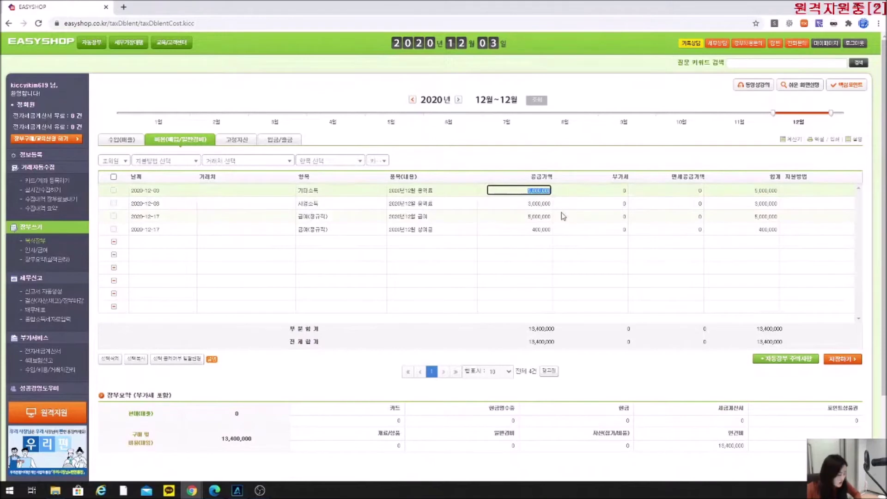
{"action": "type", "text": "44"}
{"action": "type", "text": "4,444"}
{"action": "key", "text": "Return"}
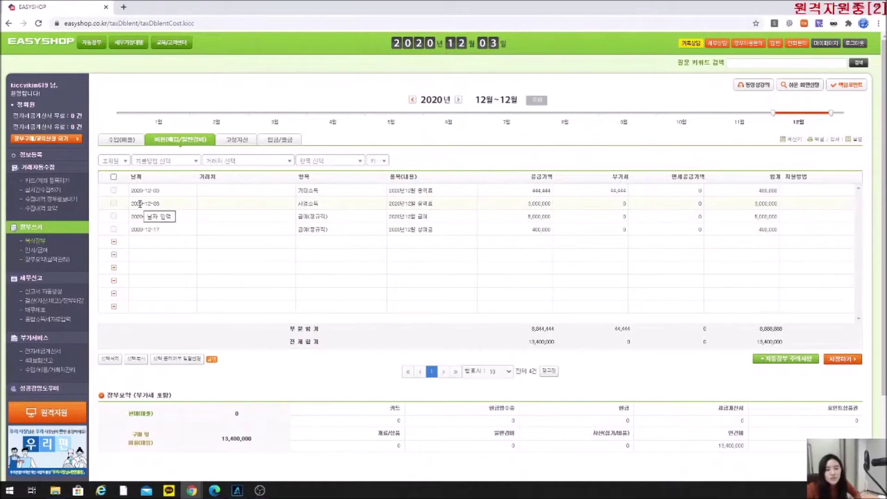
{"action": "left_click", "coordinate": [38, 254]}
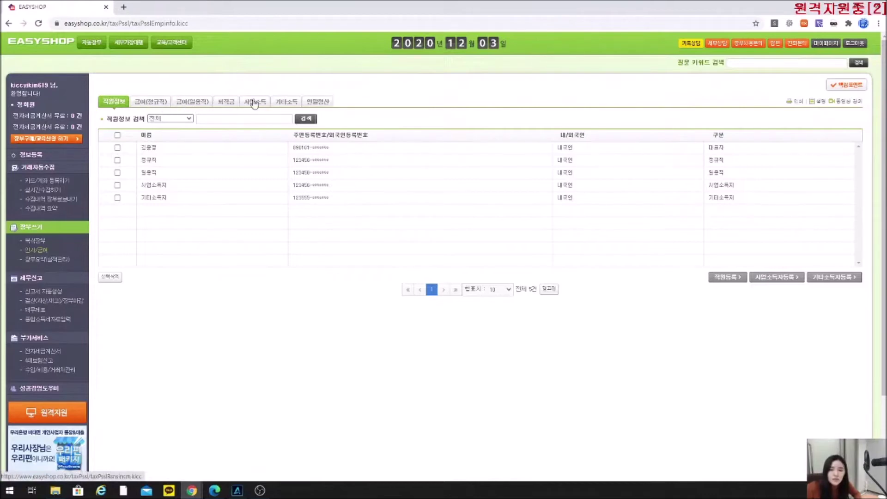
List the regular workers' payroll records from 2020-01-01 and locate October's 5,000,000 payment.
{"action": "left_click", "coordinate": [154, 107]}
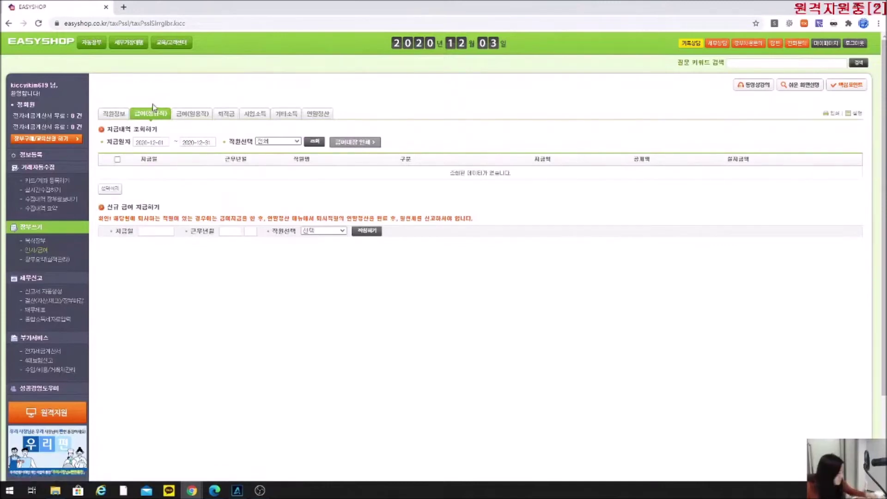
{"action": "left_click", "coordinate": [145, 141]}
{"action": "left_click", "coordinate": [193, 155]}
{"action": "left_click", "coordinate": [193, 161]}
{"action": "left_click", "coordinate": [184, 181]}
{"action": "left_click", "coordinate": [315, 141]}
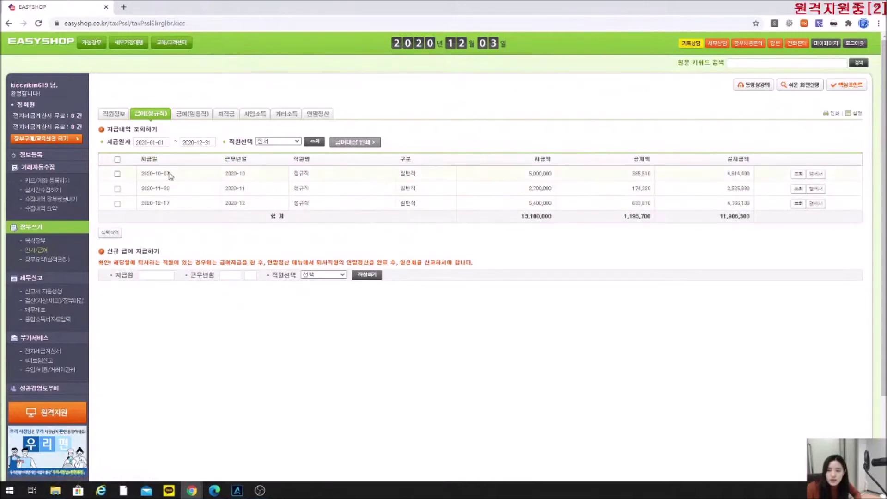
{"action": "left_click_drag", "start_coordinate": [517, 179], "coordinate": [555, 180]}
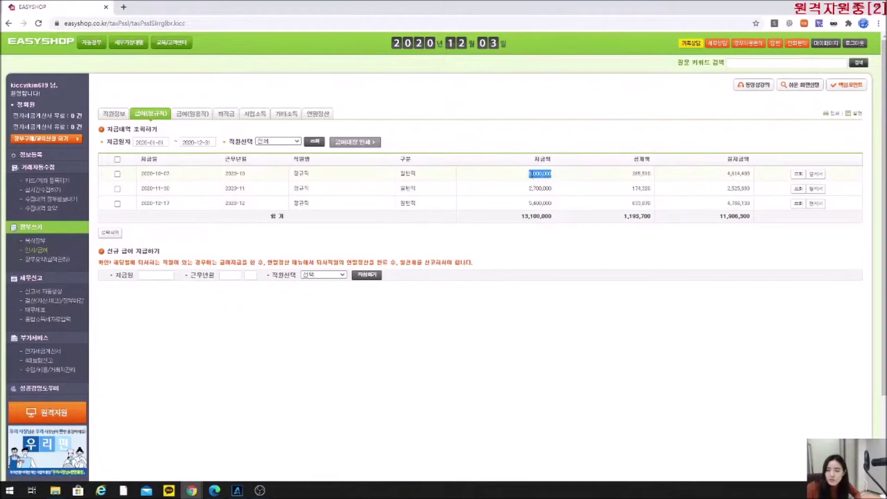
Change October's base salary to 5,100,000, recalculate deductions and save the payroll entry.
{"action": "left_click", "coordinate": [798, 175]}
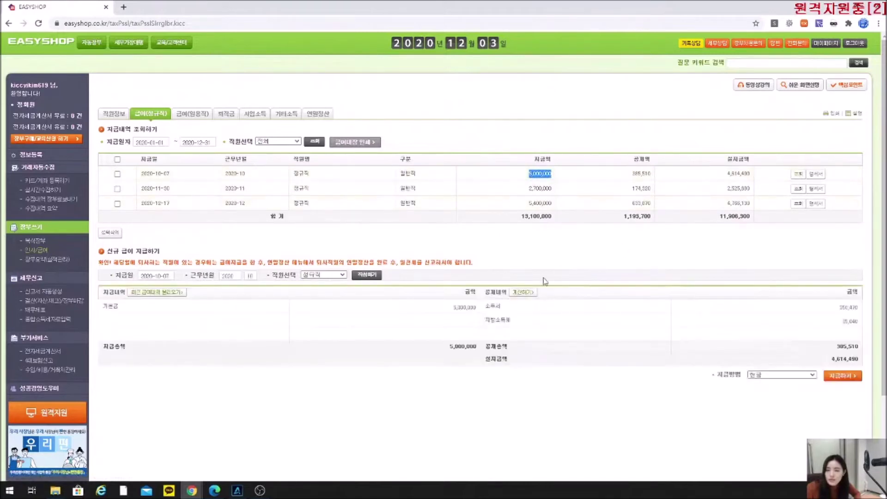
{"action": "left_click", "coordinate": [448, 309]}
{"action": "type", "text": "5,100,"}
{"action": "type", "text": "000"}
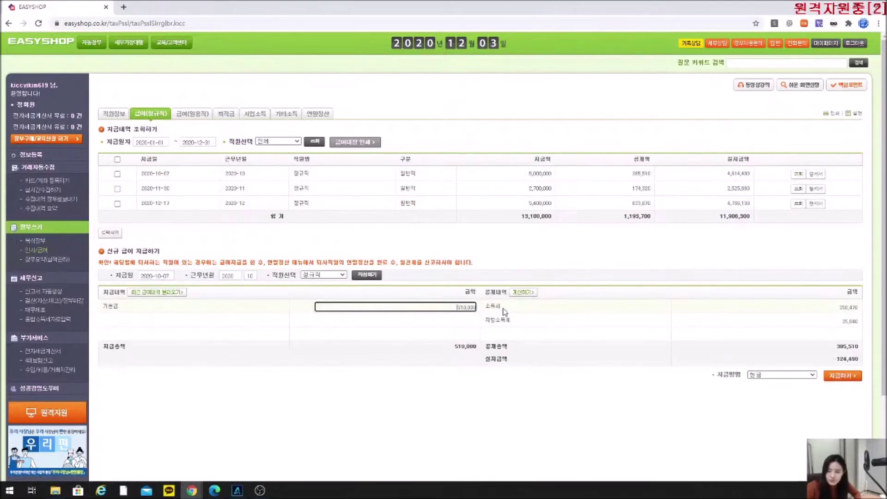
{"action": "left_click", "coordinate": [675, 257]}
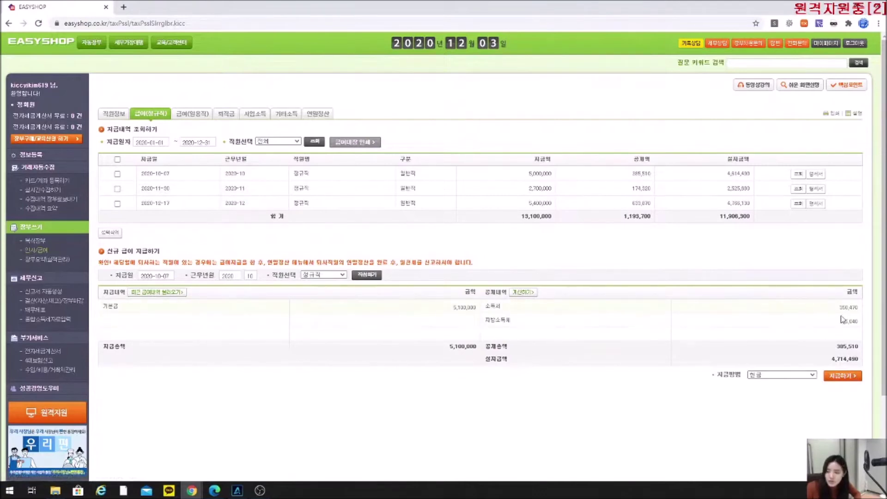
{"action": "left_click", "coordinate": [525, 293]}
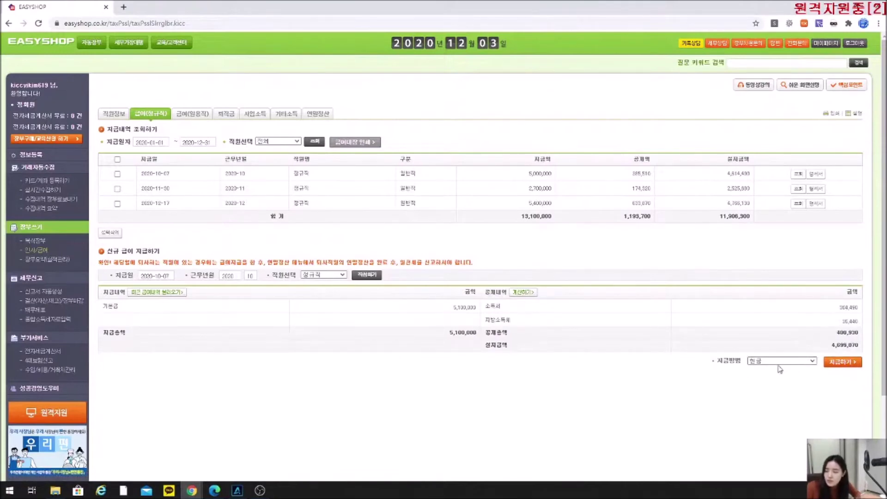
{"action": "left_click", "coordinate": [375, 277]}
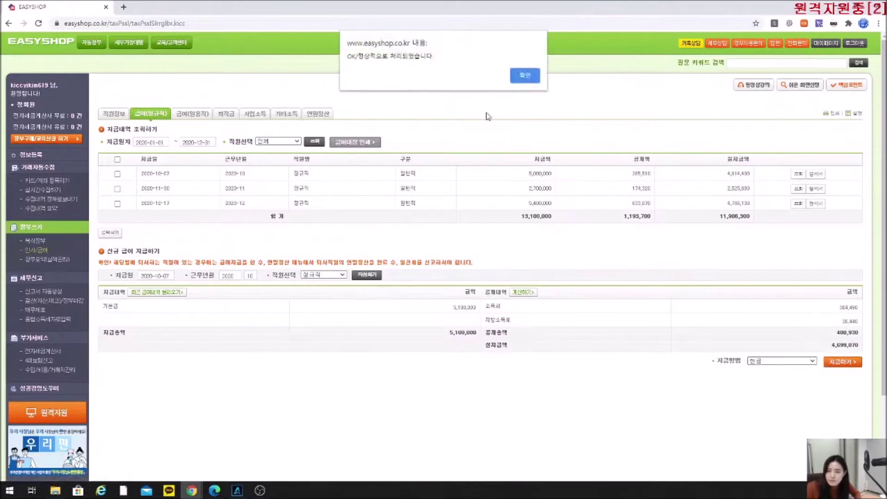
{"action": "left_click", "coordinate": [526, 75]}
{"action": "left_click_drag", "start_coordinate": [521, 175], "coordinate": [563, 174]}
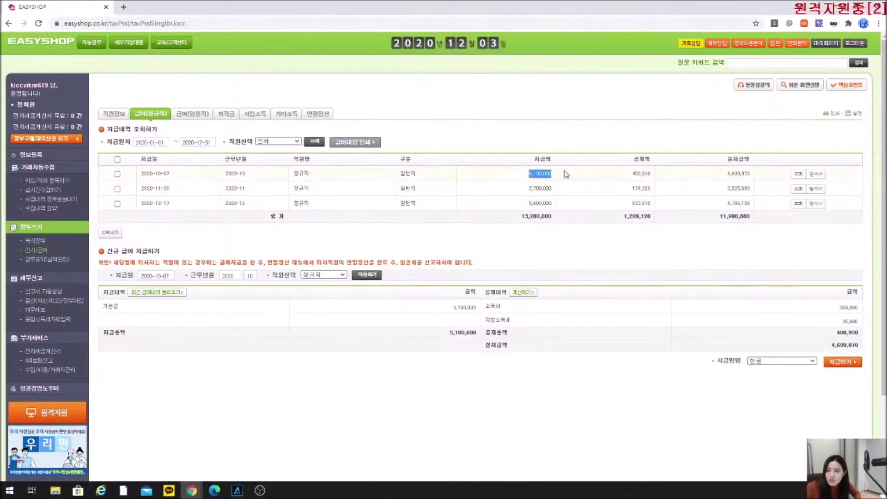
{"action": "left_click", "coordinate": [38, 242]}
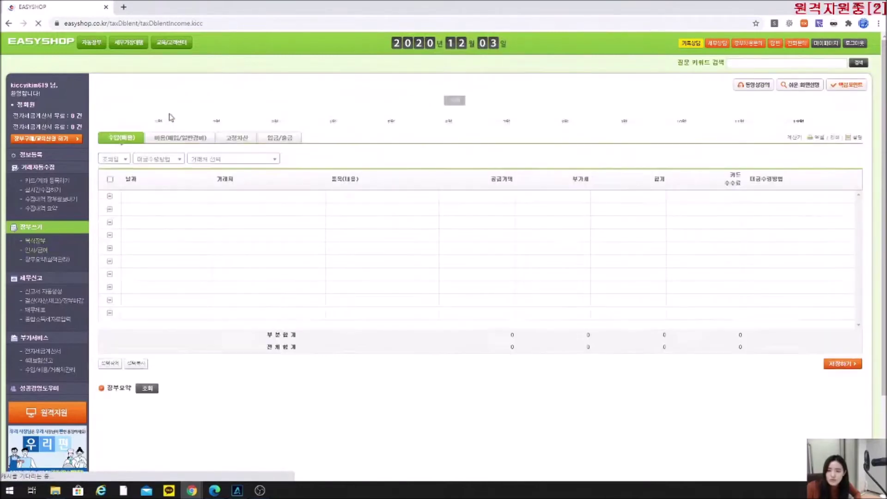
Confirm the 2020-10-07 salary in the October 비용 ledger reads 5,100,000.
{"action": "left_click", "coordinate": [177, 144]}
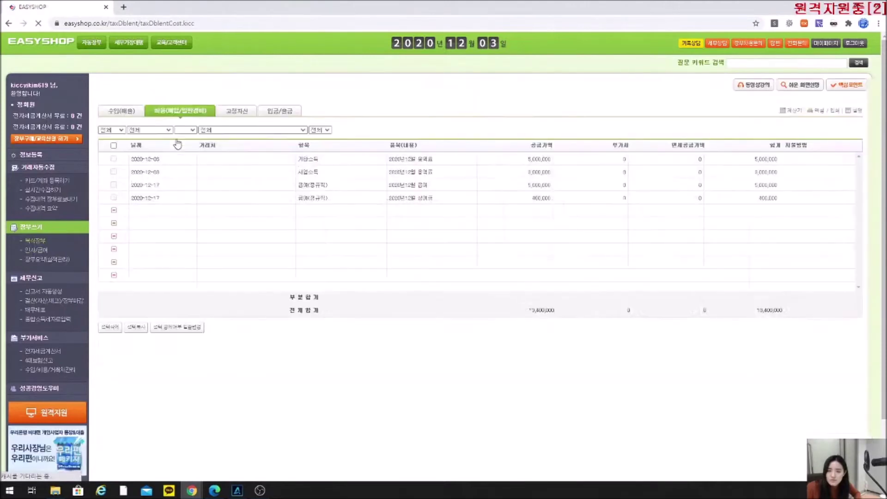
{"action": "left_click", "coordinate": [682, 122]}
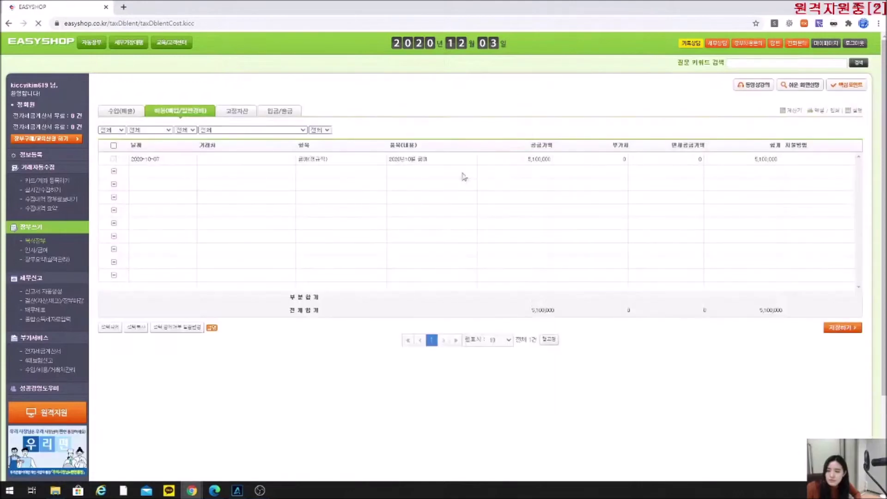
{"action": "left_click", "coordinate": [538, 191]}
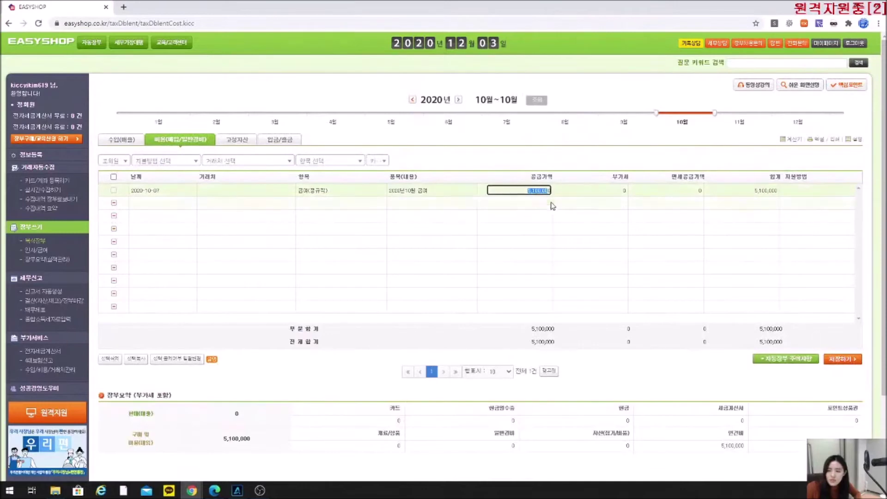
{"action": "key", "text": "Return"}
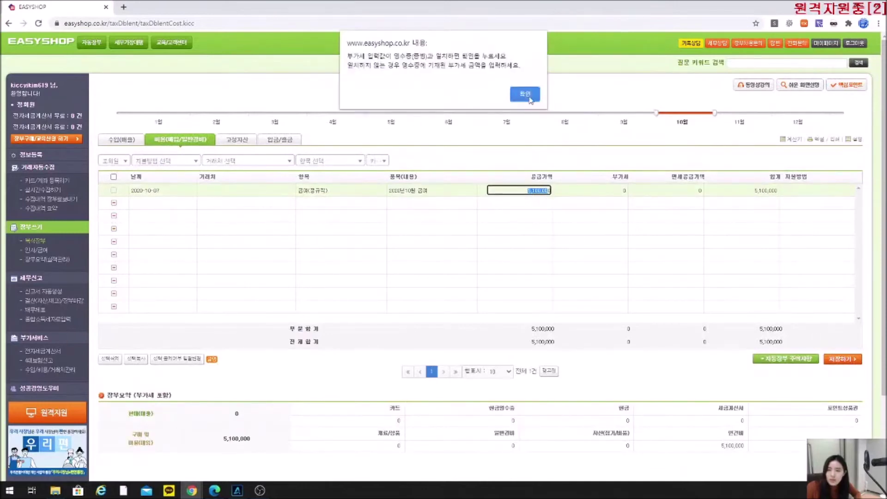
{"action": "left_click", "coordinate": [529, 97]}
{"action": "left_click", "coordinate": [43, 252]}
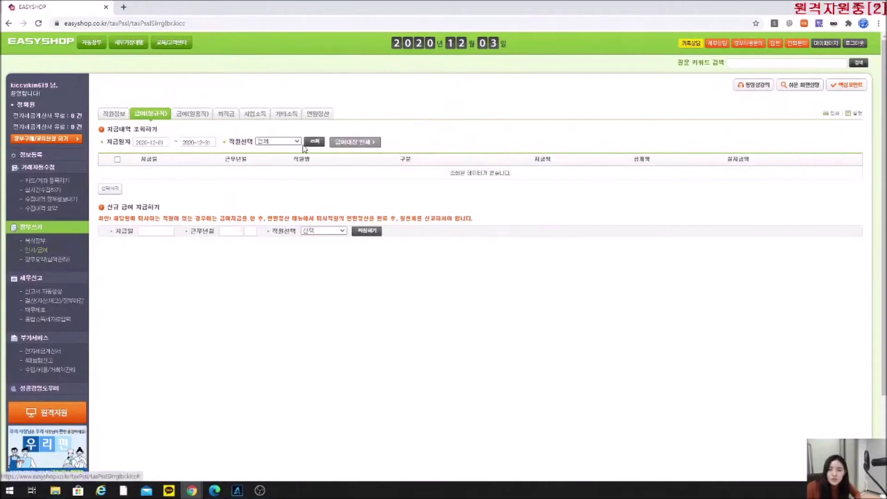
Load the 2020-12-17 payroll, change the bonus from 400,000 to 333,333, and recalculate deductions.
{"action": "left_click", "coordinate": [317, 143]}
{"action": "left_click", "coordinate": [798, 174]}
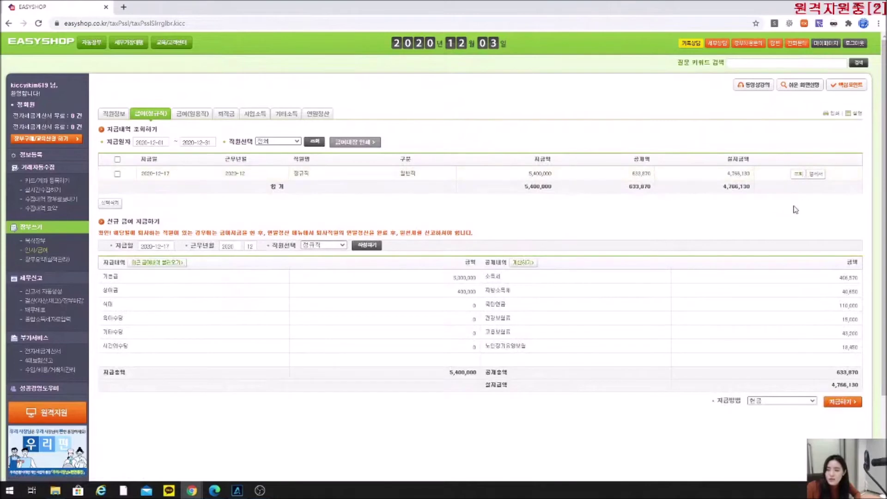
{"action": "left_click_drag", "start_coordinate": [436, 290], "coordinate": [519, 291]}
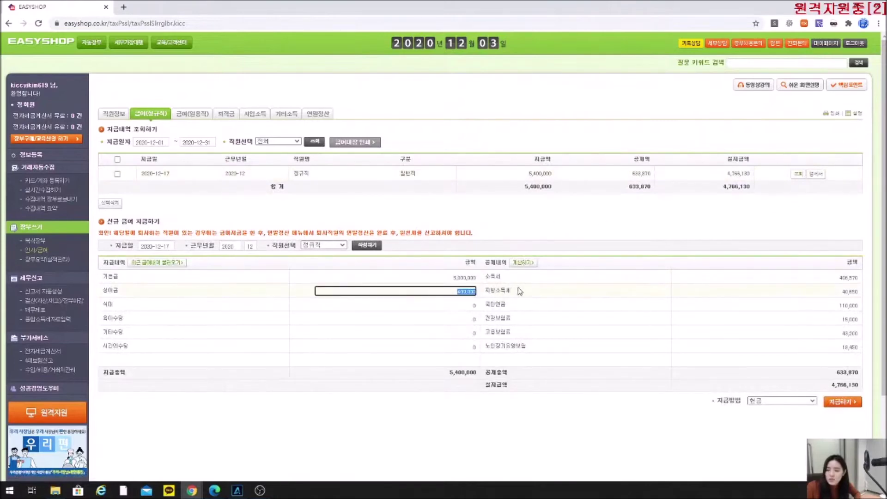
{"action": "type", "text": "3333333"}
{"action": "left_click", "coordinate": [853, 323]}
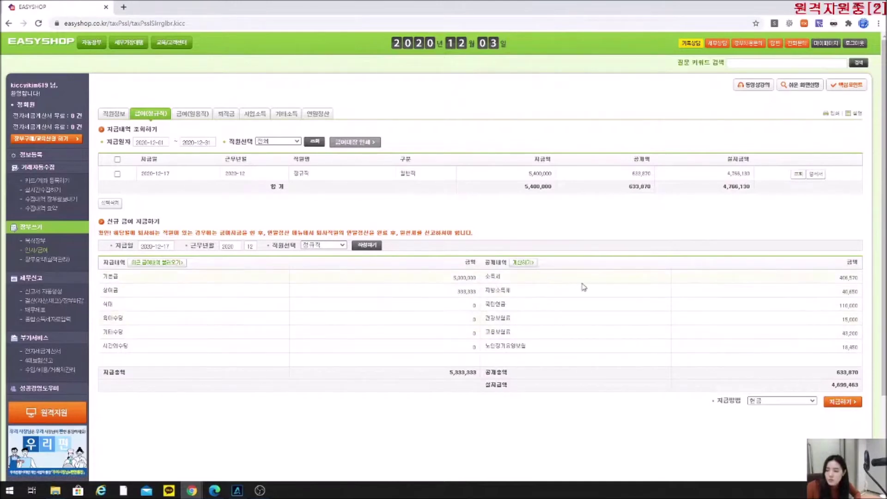
{"action": "left_click", "coordinate": [522, 263]}
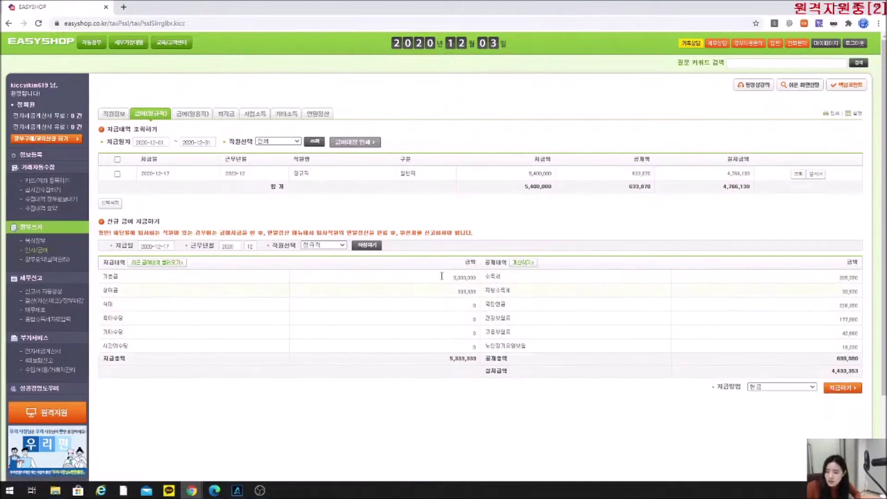
Set health insurance to 180,000, save the modified payroll, then select all December rows.
{"action": "left_click", "coordinate": [834, 319]}
{"action": "left_click_drag", "start_coordinate": [834, 318], "coordinate": [860, 320]}
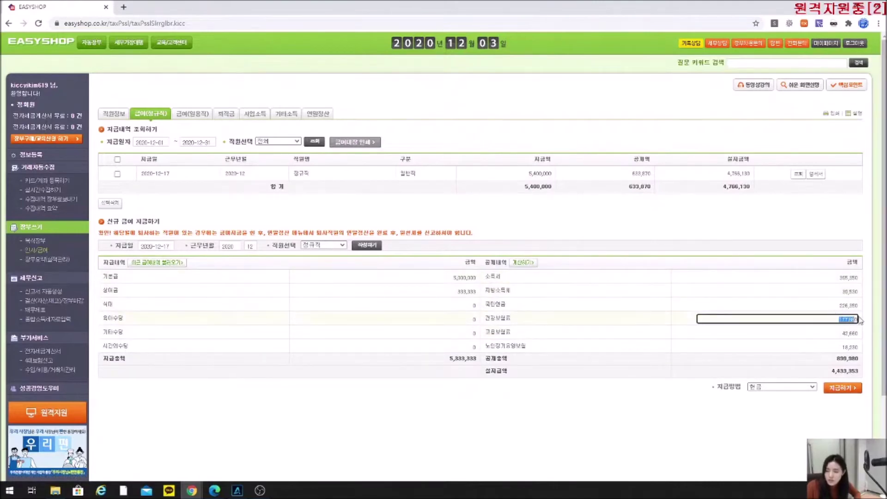
{"action": "type", "text": "1800000"}
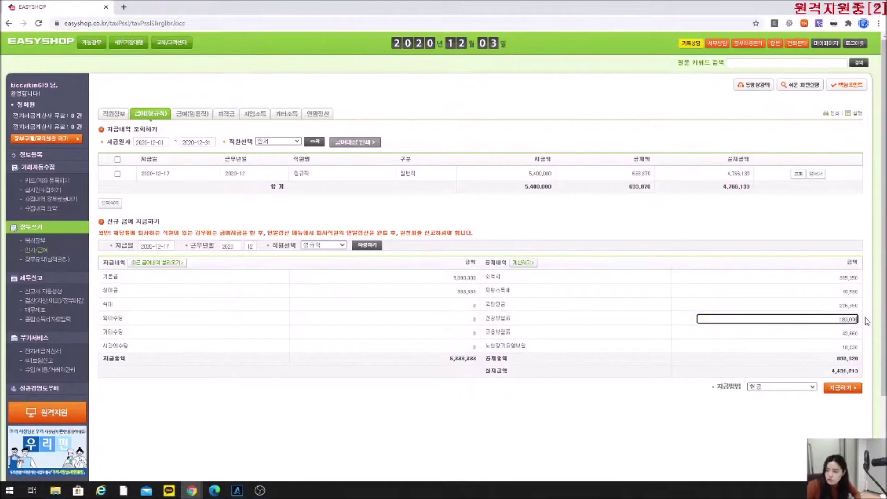
{"action": "left_click", "coordinate": [840, 388]}
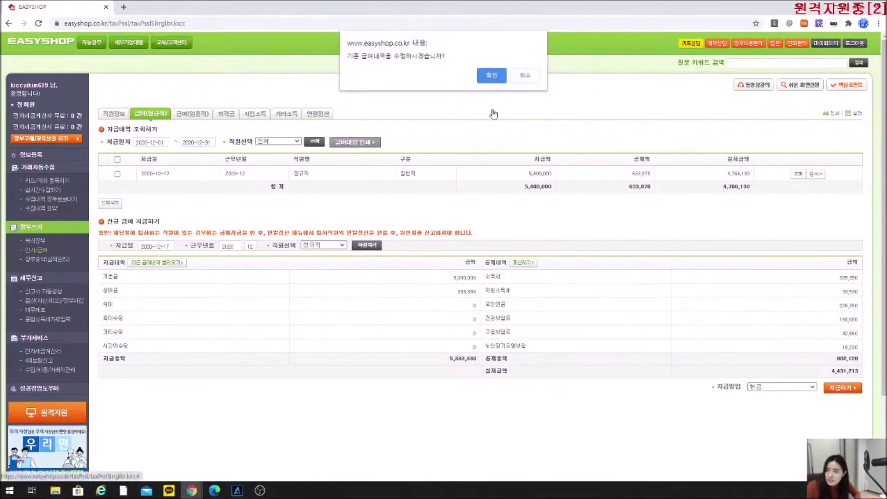
{"action": "left_click_drag", "start_coordinate": [348, 56], "coordinate": [439, 57]}
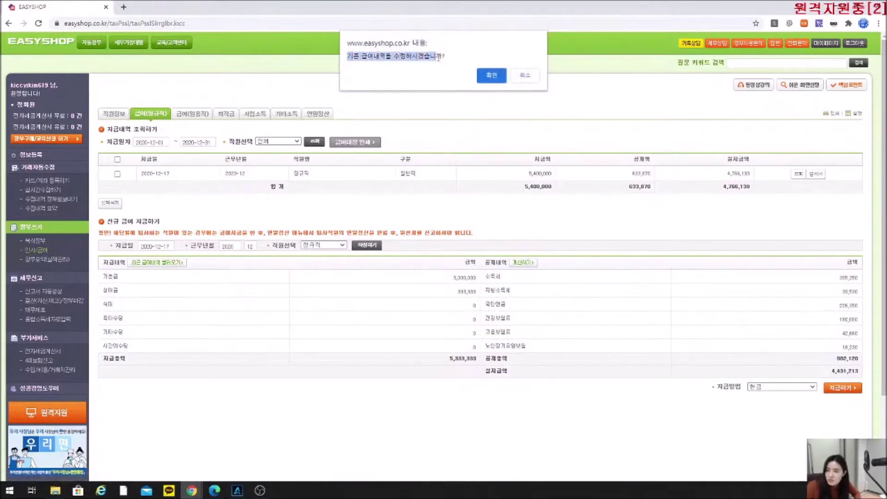
{"action": "left_click", "coordinate": [492, 75]}
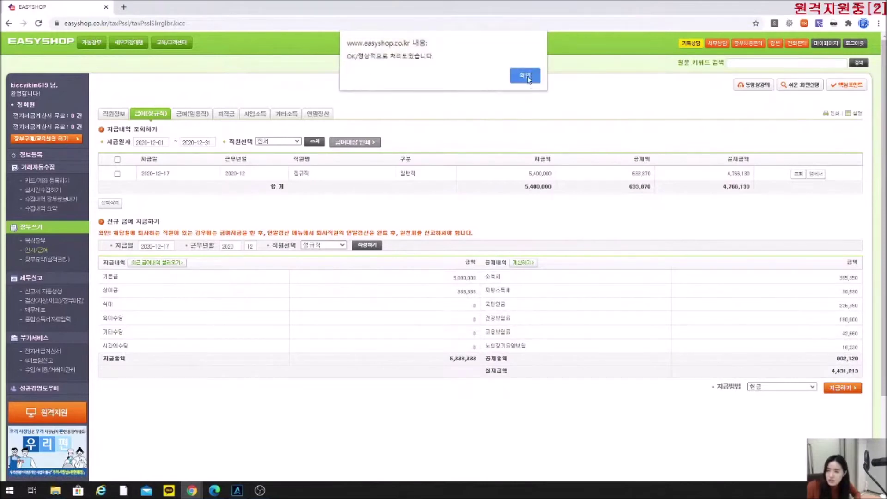
{"action": "left_click", "coordinate": [526, 77]}
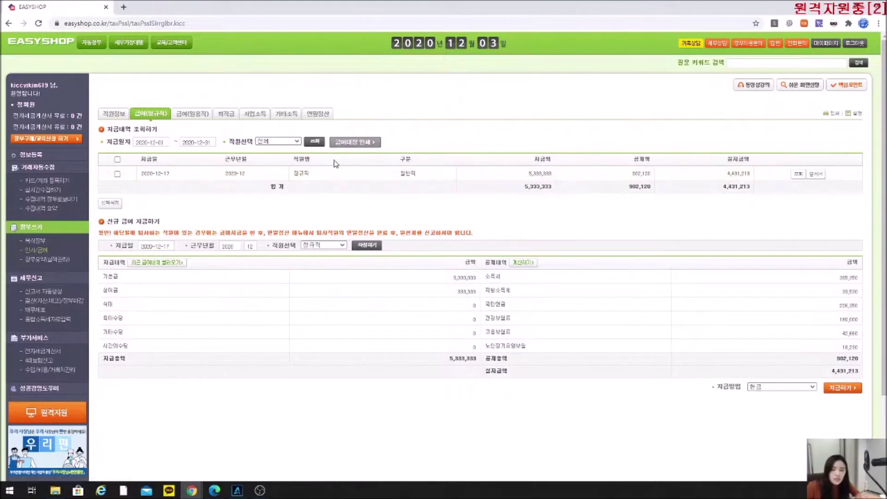
{"action": "left_click", "coordinate": [117, 160]}
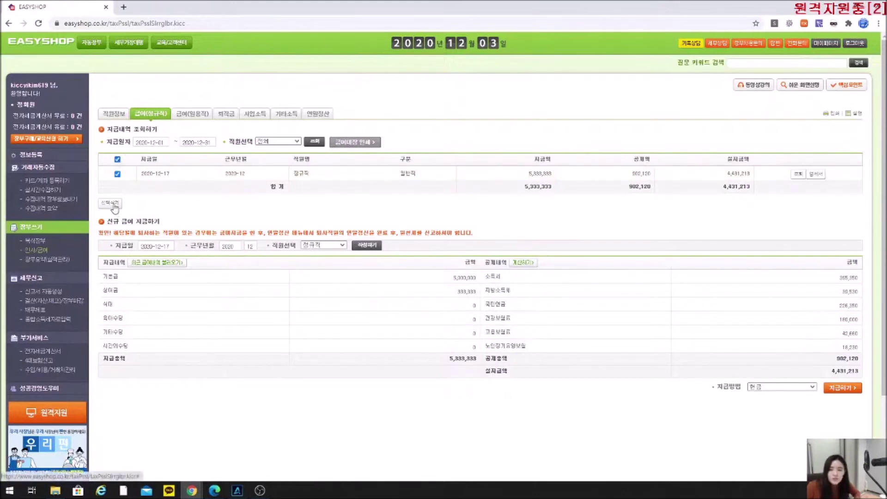
Delete the selected December payroll entry and confirm the deletion.
{"action": "left_click", "coordinate": [110, 203]}
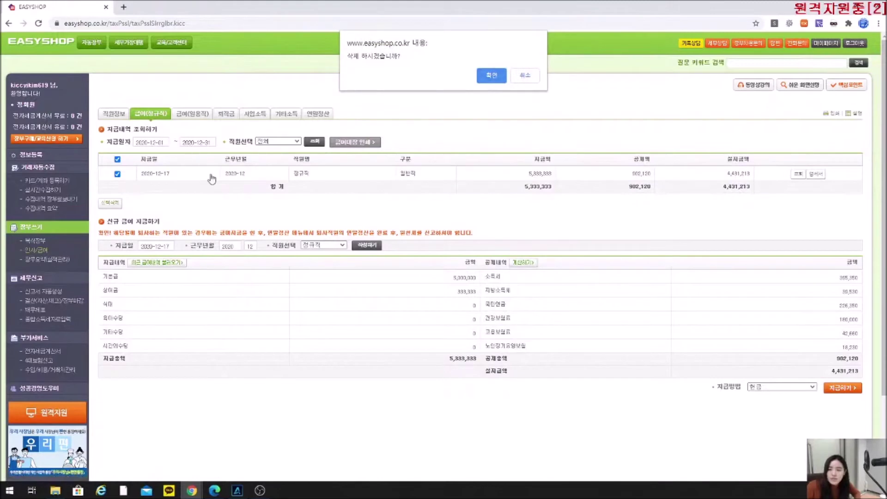
{"action": "left_click", "coordinate": [497, 78]}
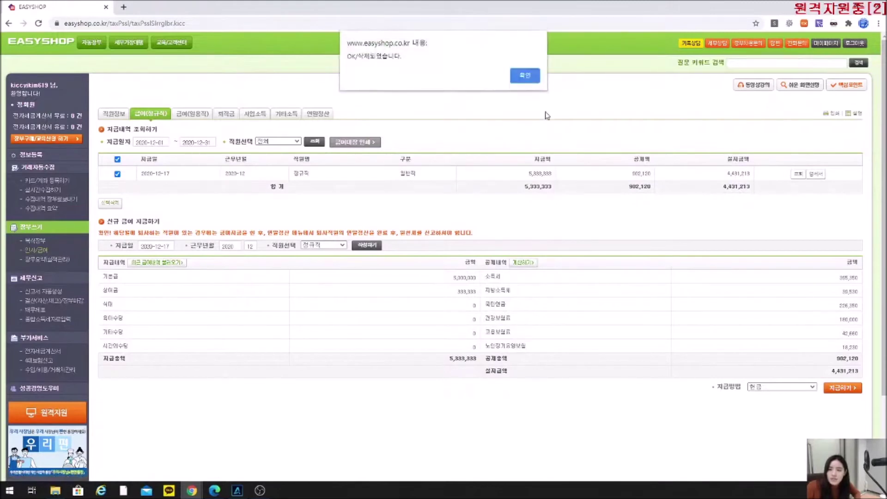
{"action": "left_click", "coordinate": [525, 77]}
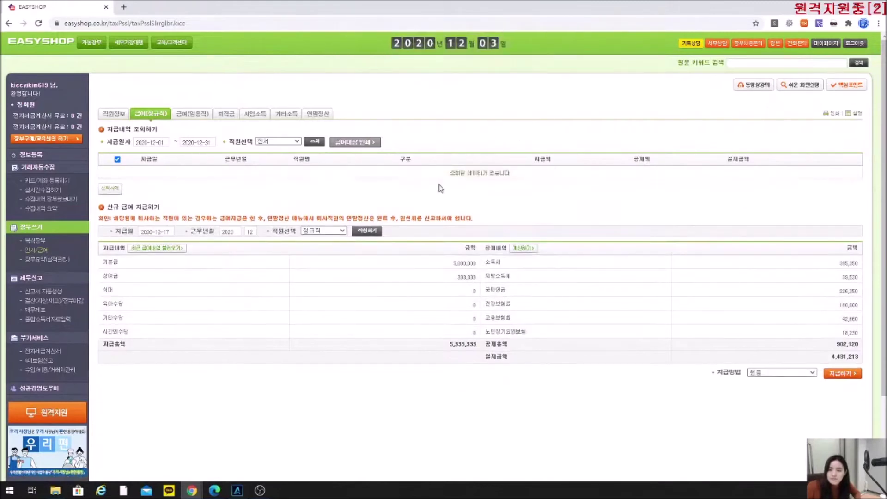
Check the December expense ledger shows no salary, totalling 8,000,000, then switch to the manual.
{"action": "left_click", "coordinate": [36, 241]}
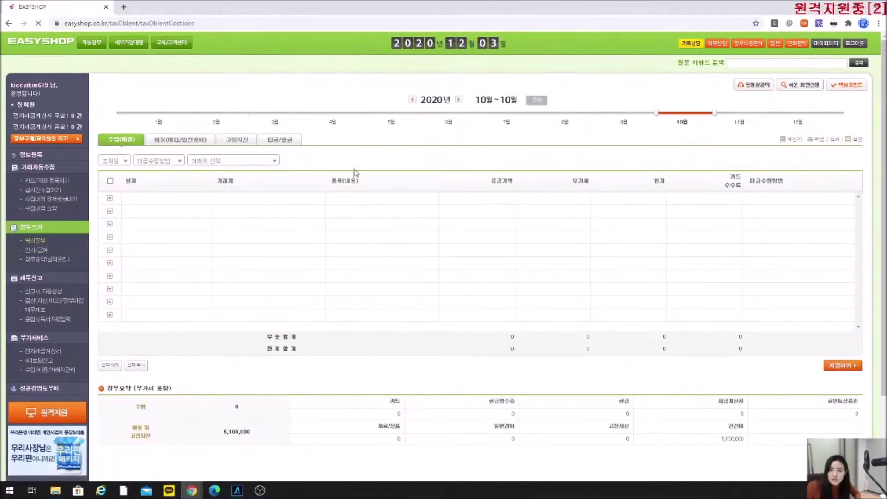
{"action": "left_click", "coordinate": [796, 123]}
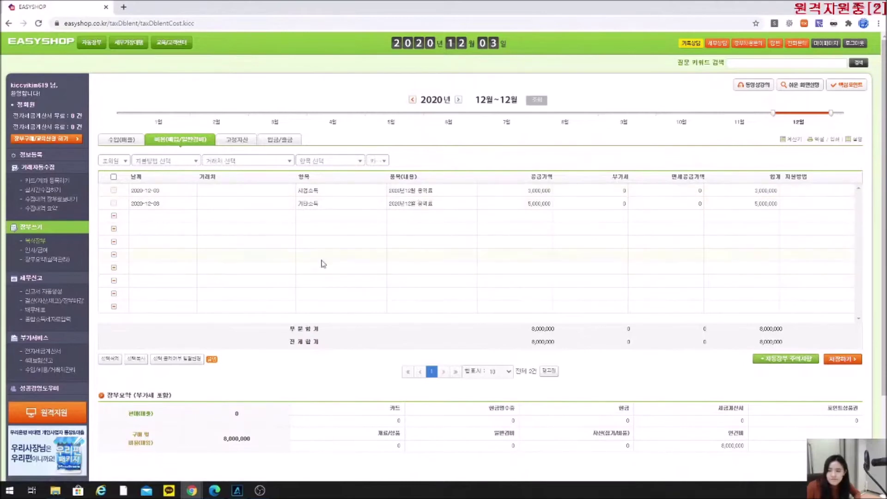
{"action": "left_click", "coordinate": [35, 252]}
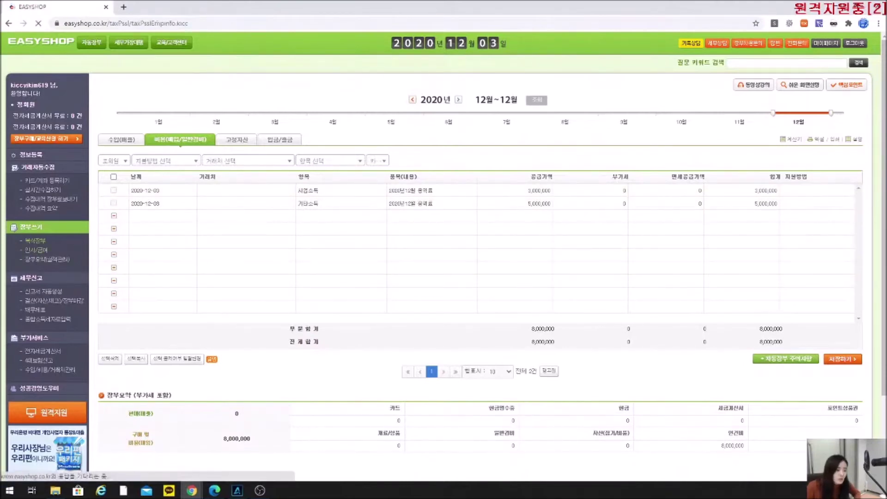
{"action": "key", "text": "alt+Tab"}
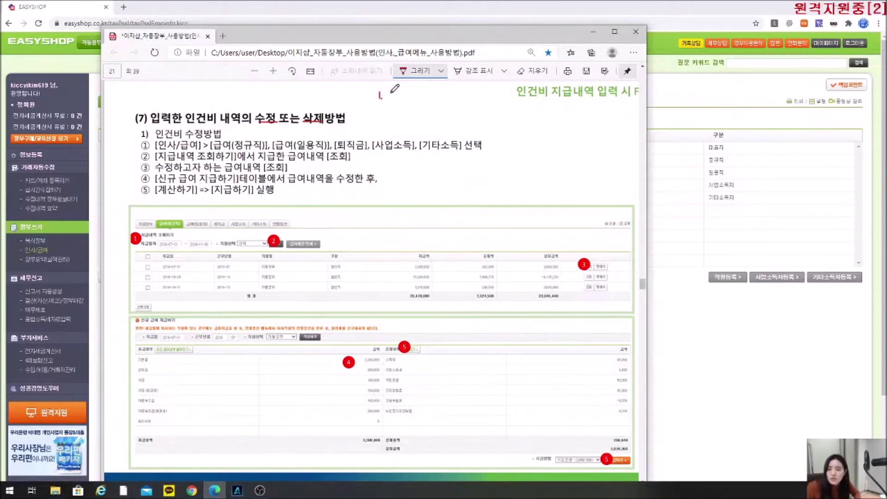
Erase a stray stroke and handwrite '2. X' in red ink beside step 1.
{"action": "left_click_drag", "start_coordinate": [395, 96], "coordinate": [391, 116]}
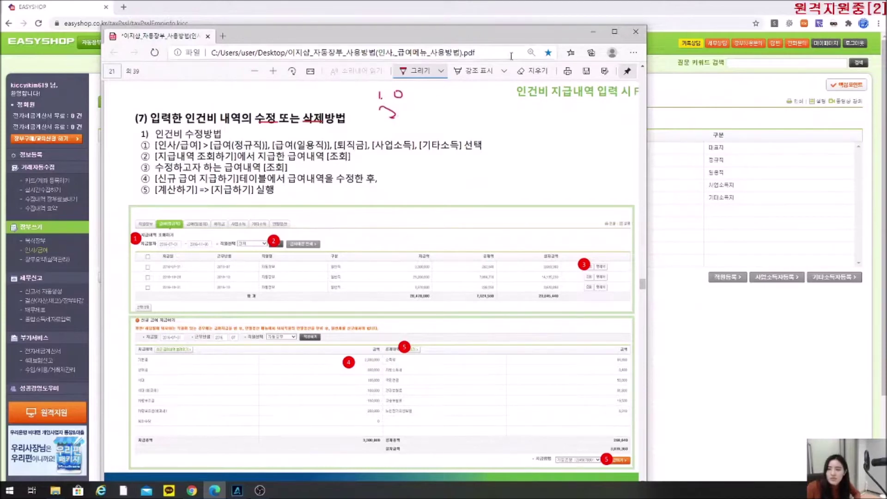
{"action": "left_click", "coordinate": [532, 70]}
{"action": "left_click", "coordinate": [392, 114]}
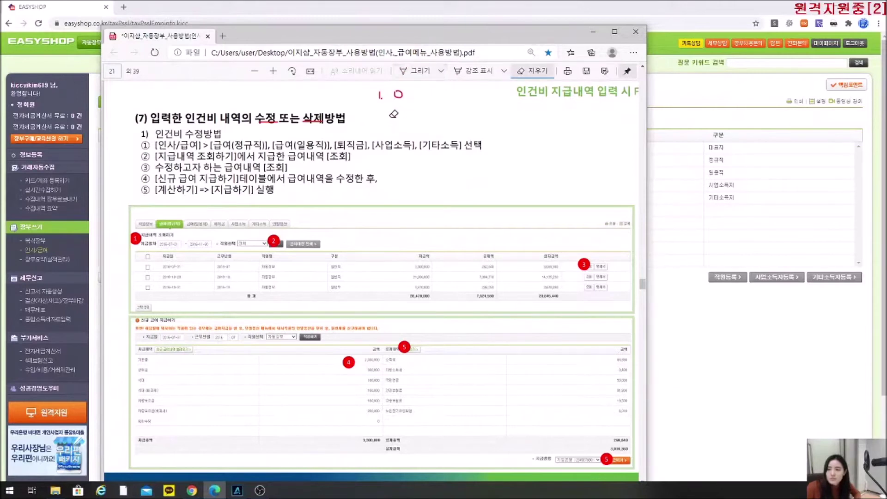
{"action": "left_click", "coordinate": [441, 71]}
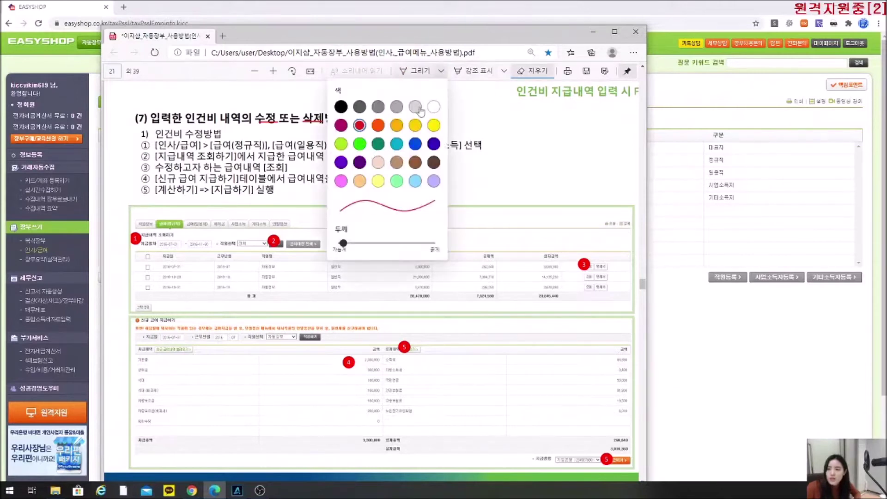
{"action": "left_click", "coordinate": [460, 126]}
{"action": "left_click_drag", "start_coordinate": [379, 110], "coordinate": [391, 115]}
{"action": "left_click", "coordinate": [385, 115]}
{"action": "left_click_drag", "start_coordinate": [406, 110], "coordinate": [406, 99]}
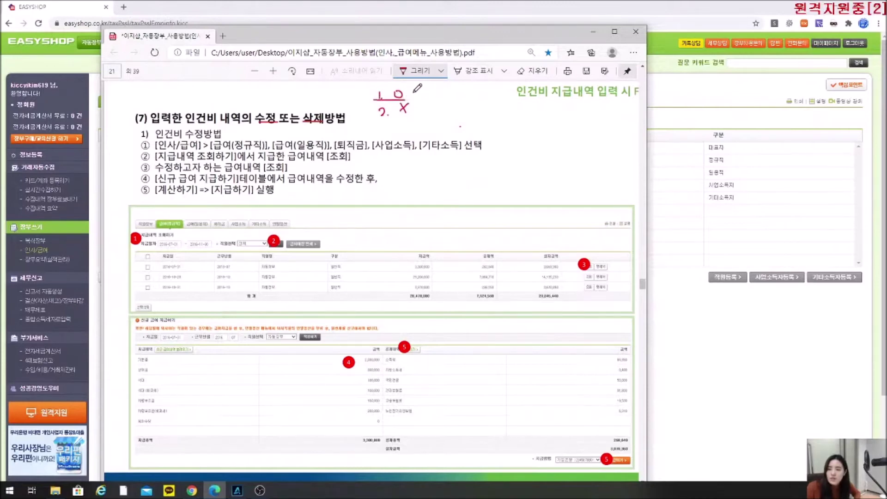
Handwrite '⇒ 수정신고' in red after the O note.
{"action": "left_click_drag", "start_coordinate": [415, 94], "coordinate": [419, 93]}
{"action": "left_click_drag", "start_coordinate": [415, 91], "coordinate": [418, 95]}
{"action": "left_click_drag", "start_coordinate": [431, 88], "coordinate": [431, 98]}
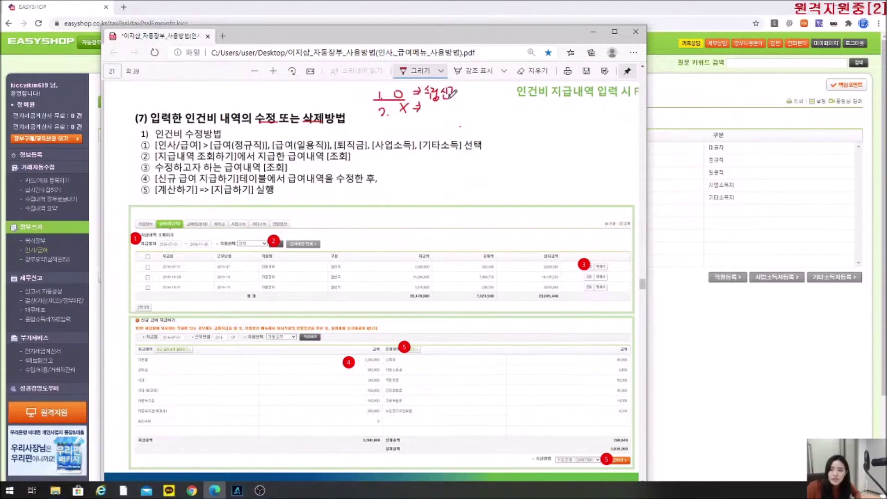
{"action": "left_click_drag", "start_coordinate": [452, 91], "coordinate": [458, 97]}
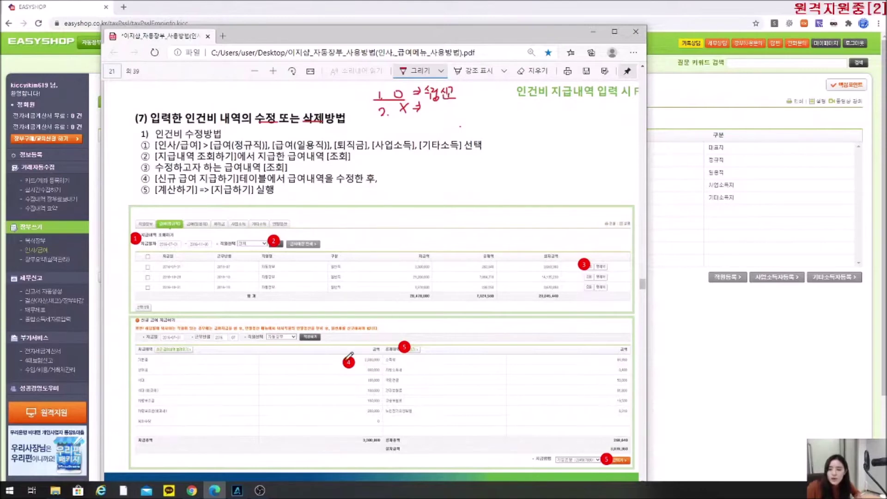
Circle the pay amounts in the screenshot's amount columns in red.
{"action": "mouse_move", "coordinate": [347, 341]}
{"action": "left_mouse_down"}
{"action": "mouse_move", "coordinate": [326, 401]}
{"action": "mouse_move", "coordinate": [384, 397]}
{"action": "mouse_move", "coordinate": [342, 346]}
{"action": "mouse_move", "coordinate": [366, 349]}
{"action": "left_mouse_up"}
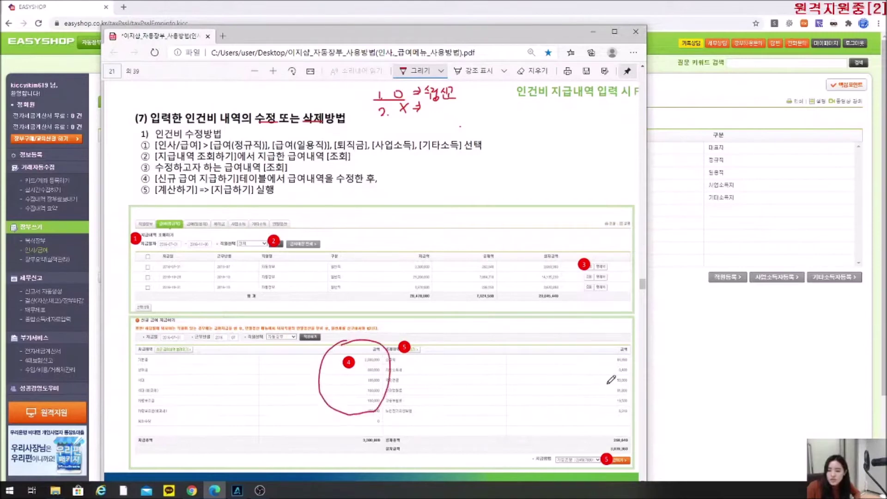
{"action": "mouse_move", "coordinate": [629, 349]}
{"action": "left_mouse_down"}
{"action": "mouse_move", "coordinate": [611, 355]}
{"action": "mouse_move", "coordinate": [617, 369]}
{"action": "mouse_move", "coordinate": [631, 367]}
{"action": "mouse_move", "coordinate": [632, 351]}
{"action": "mouse_move", "coordinate": [619, 349]}
{"action": "left_mouse_up"}
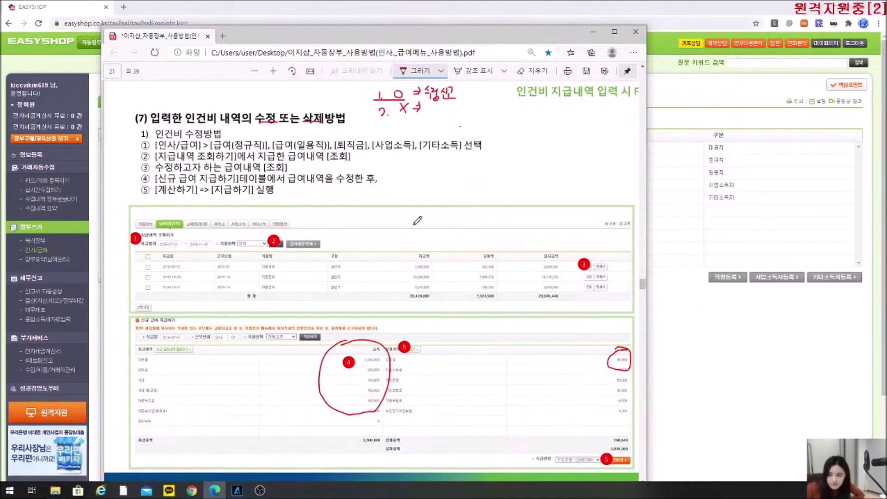
{"action": "scroll", "coordinate": [468, 240], "scroll_direction": "down", "scroll_amount": 8}
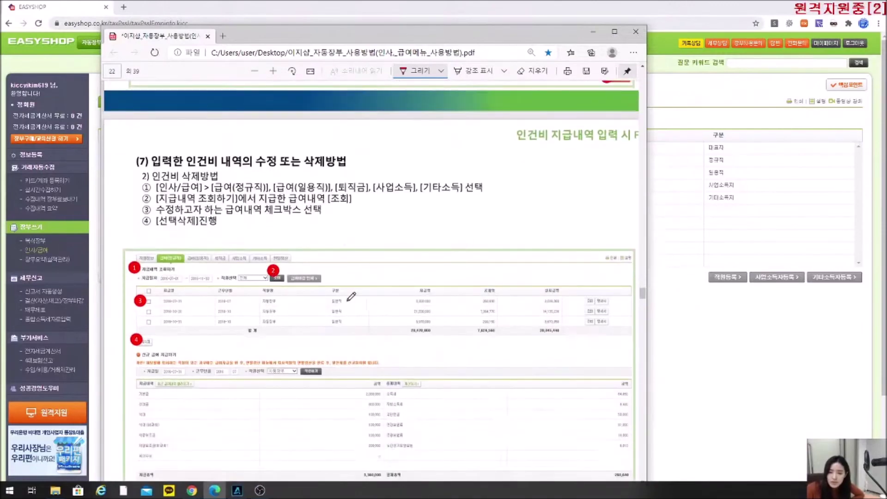
On page 23, underline the withholding-receipt printing heading and tick 사업소득자 and 기타소득자.
{"action": "scroll", "coordinate": [346, 296], "scroll_direction": "down", "scroll_amount": 2}
{"action": "scroll", "coordinate": [403, 307], "scroll_direction": "down", "scroll_amount": 10}
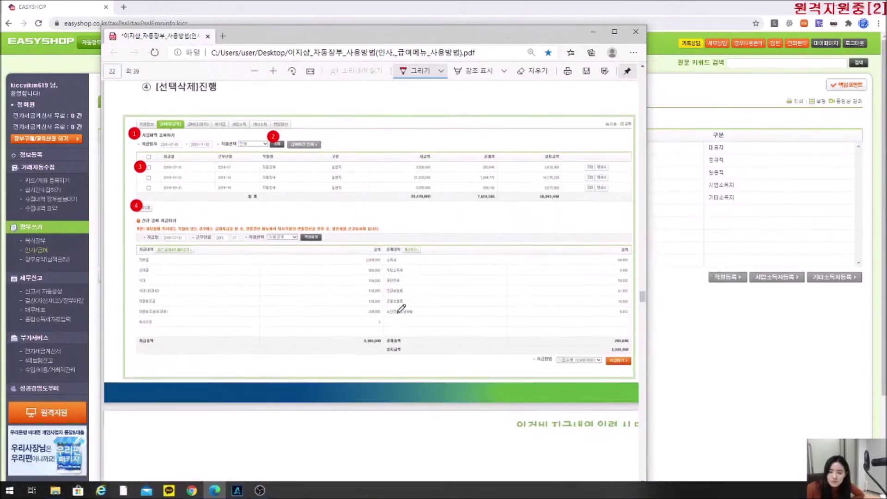
{"action": "scroll", "coordinate": [400, 303], "scroll_direction": "down", "scroll_amount": 2}
{"action": "scroll", "coordinate": [393, 296], "scroll_direction": "up", "scroll_amount": 2}
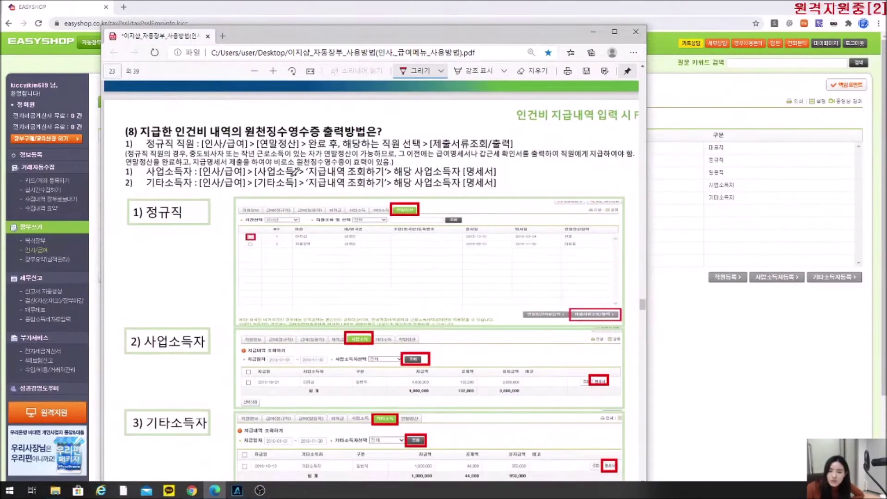
{"action": "left_click_drag", "start_coordinate": [244, 137], "coordinate": [349, 137]}
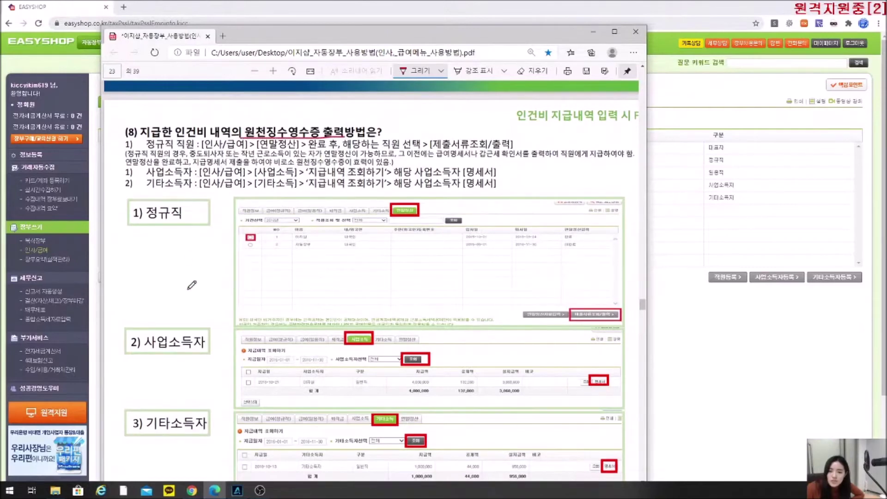
{"action": "left_click_drag", "start_coordinate": [165, 326], "coordinate": [182, 325]}
{"action": "left_click_drag", "start_coordinate": [174, 409], "coordinate": [186, 409]}
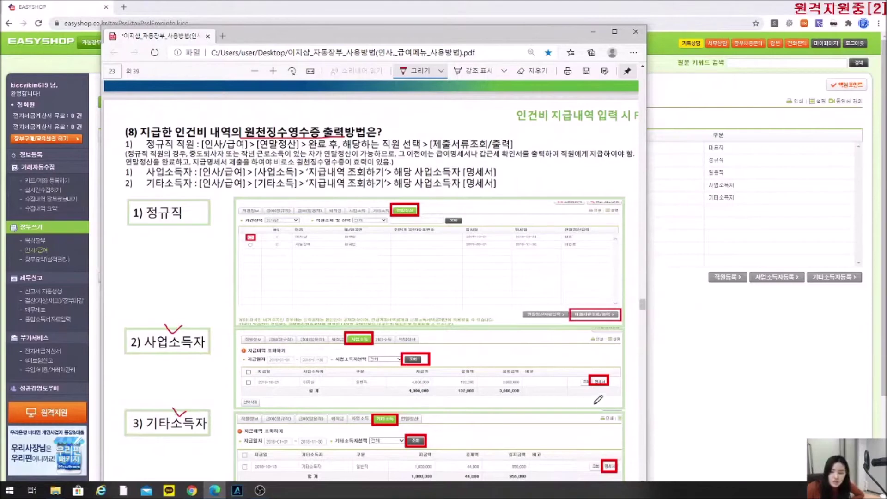
Underline the 정규직 label, then leave the manual to return to EasyShop.
{"action": "scroll", "coordinate": [571, 369], "scroll_direction": "down", "scroll_amount": 4}
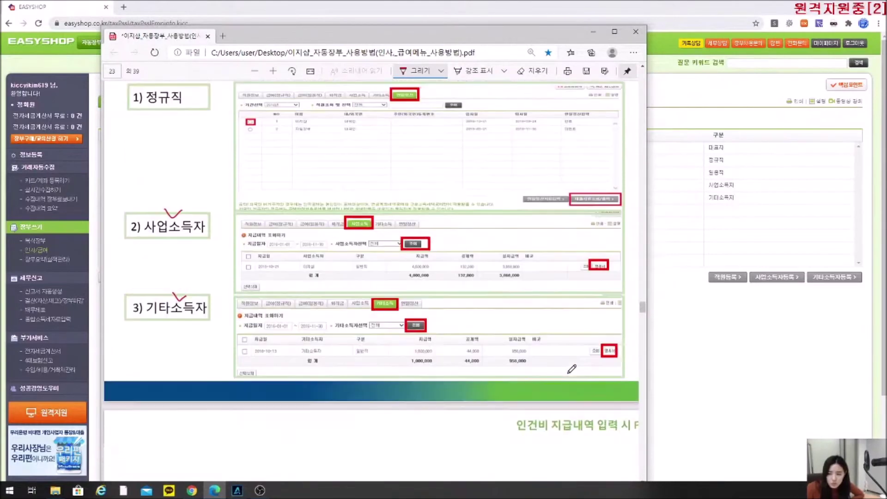
{"action": "scroll", "coordinate": [132, 295], "scroll_direction": "up", "scroll_amount": 3}
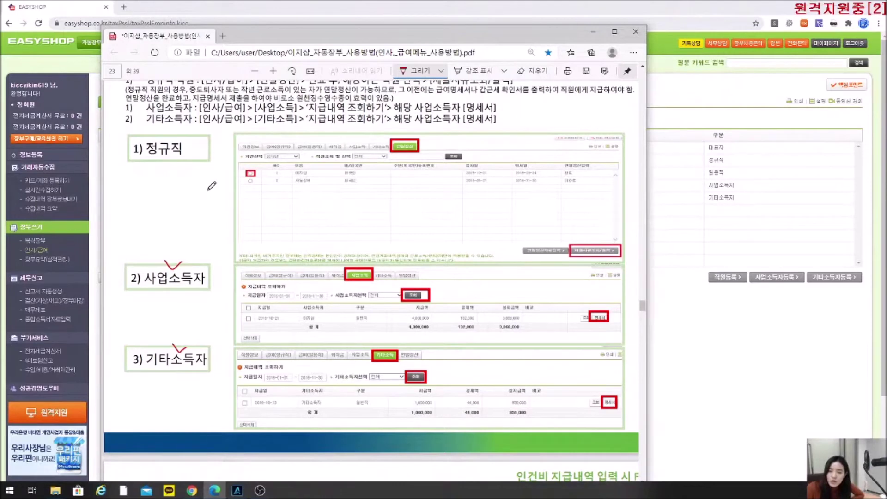
{"action": "left_click_drag", "start_coordinate": [135, 157], "coordinate": [178, 156]}
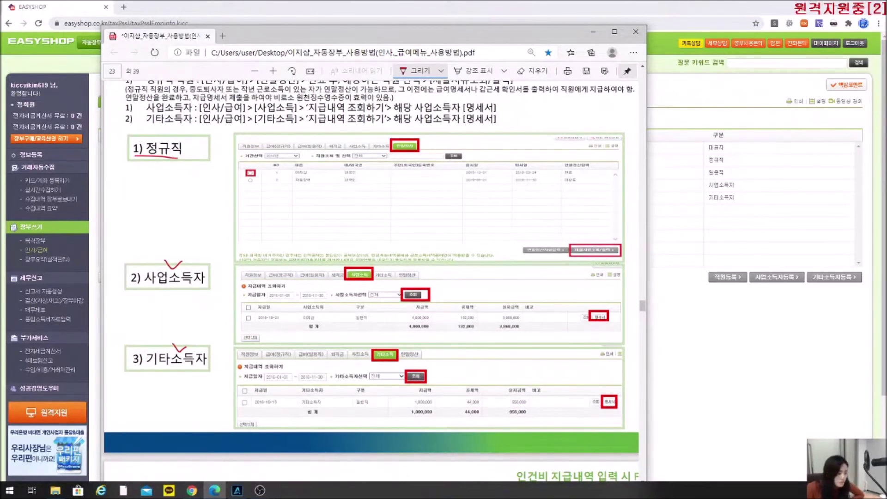
{"action": "key", "text": "alt+Tab"}
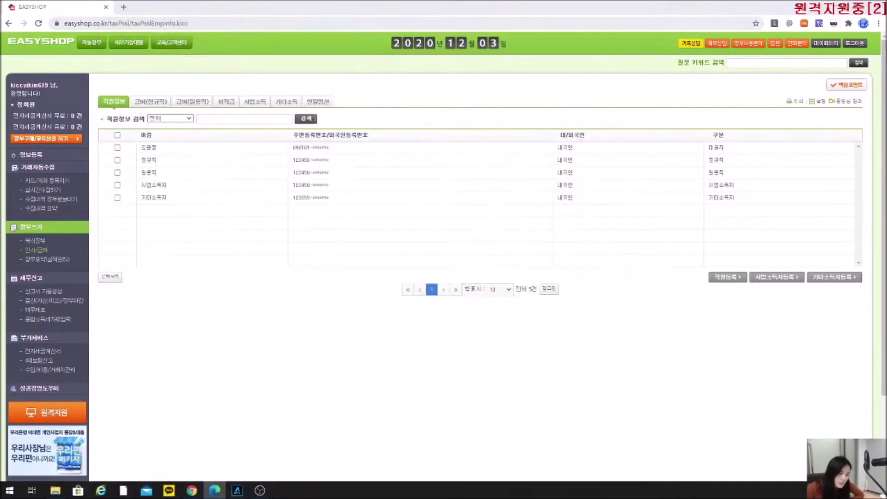
On the 연말정산 page, start data entry for the 미완료 regular worker (7,600,000 total pay).
{"action": "left_click", "coordinate": [331, 105]}
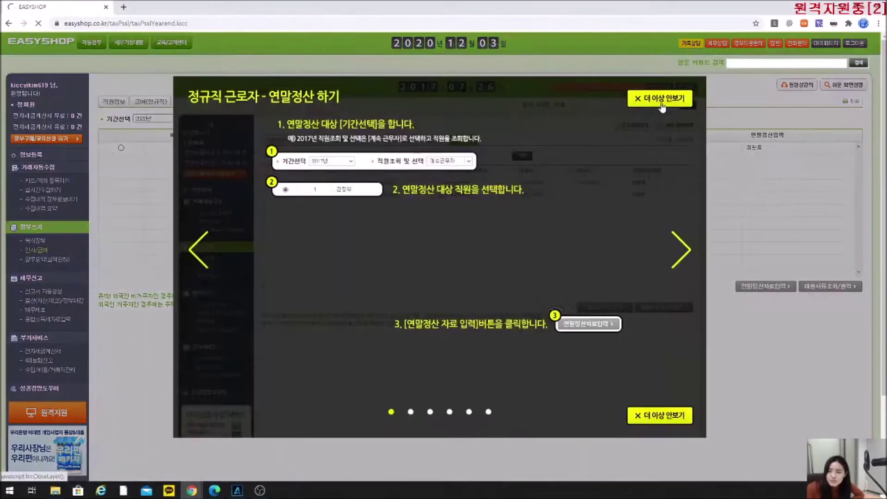
{"action": "left_click", "coordinate": [662, 95]}
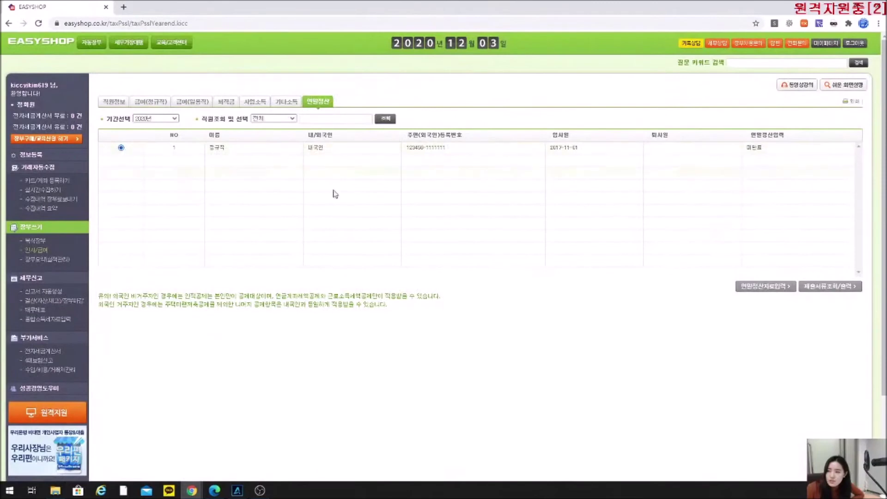
{"action": "left_click_drag", "start_coordinate": [773, 147], "coordinate": [743, 153]}
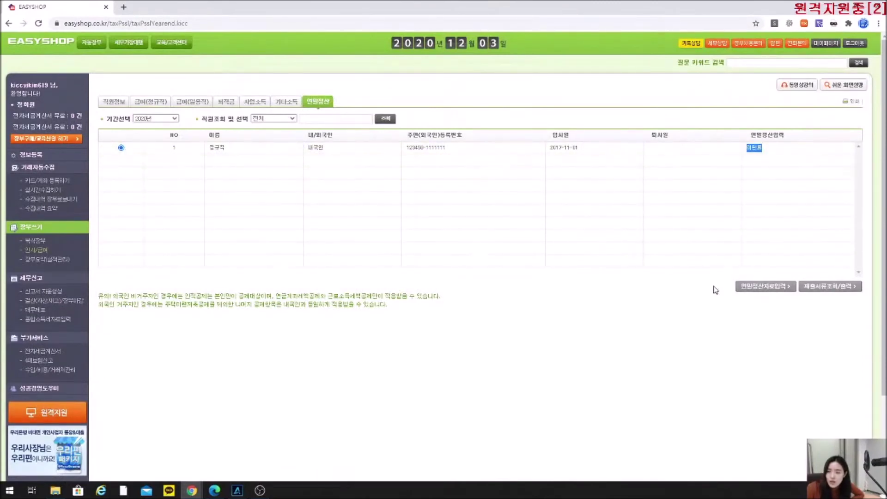
{"action": "left_click", "coordinate": [767, 288]}
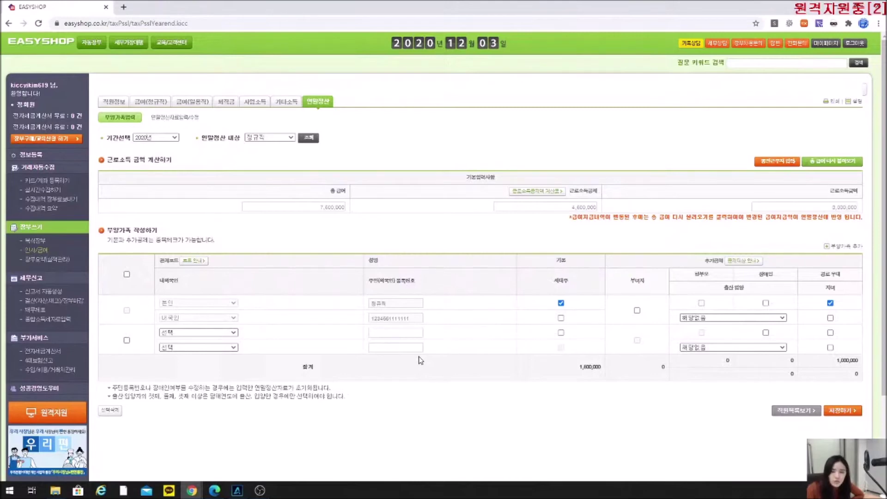
Save the regular worker's settlement via 저장/결과보기 and see it marked 완료 in the list.
{"action": "left_click", "coordinate": [175, 118]}
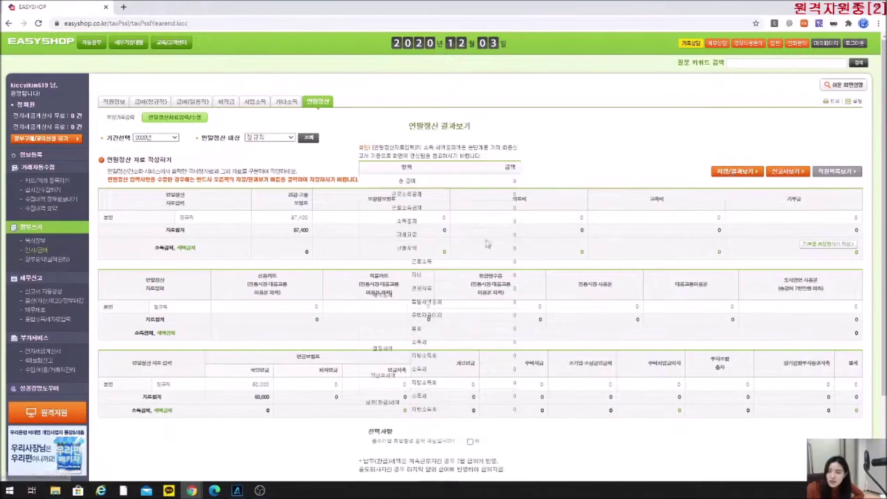
{"action": "left_click", "coordinate": [733, 174]}
{"action": "scroll", "coordinate": [433, 393], "scroll_direction": "down", "scroll_amount": 2}
{"action": "left_click", "coordinate": [429, 388]}
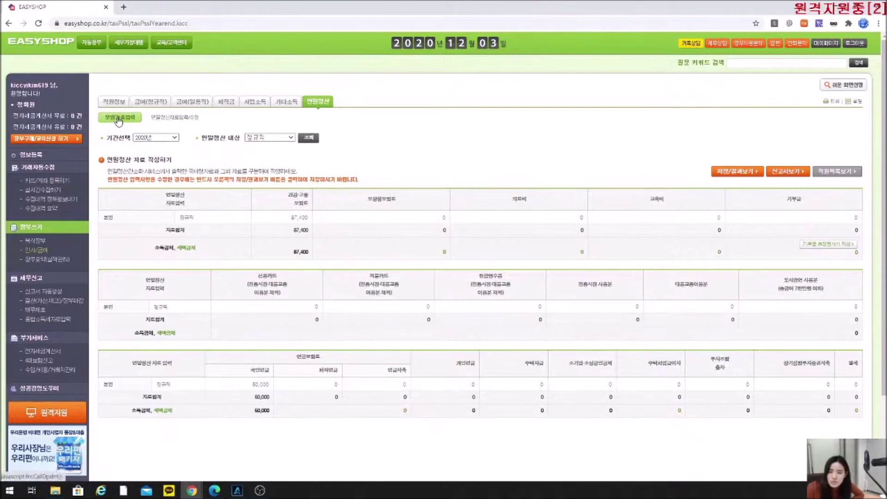
{"action": "left_click", "coordinate": [323, 104]}
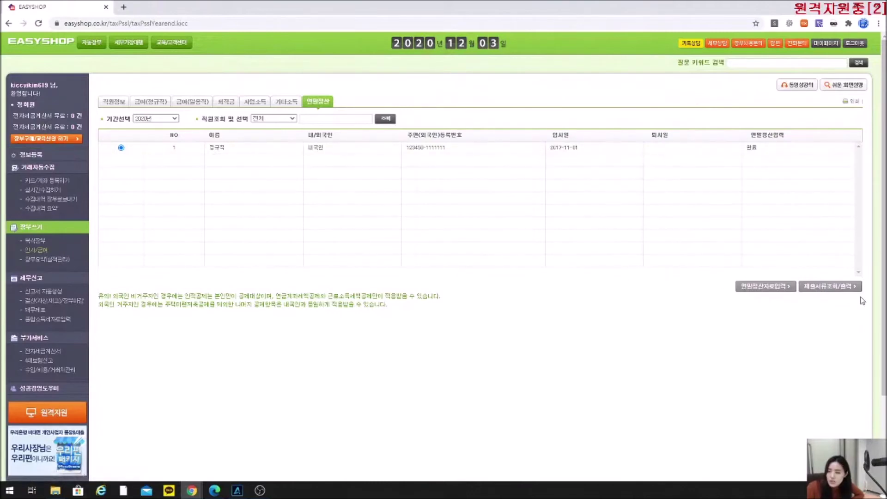
From the 제출서류조회/출력 forms, preview the 근로소득원천징수영수증 and close it.
{"action": "left_click", "coordinate": [820, 286]}
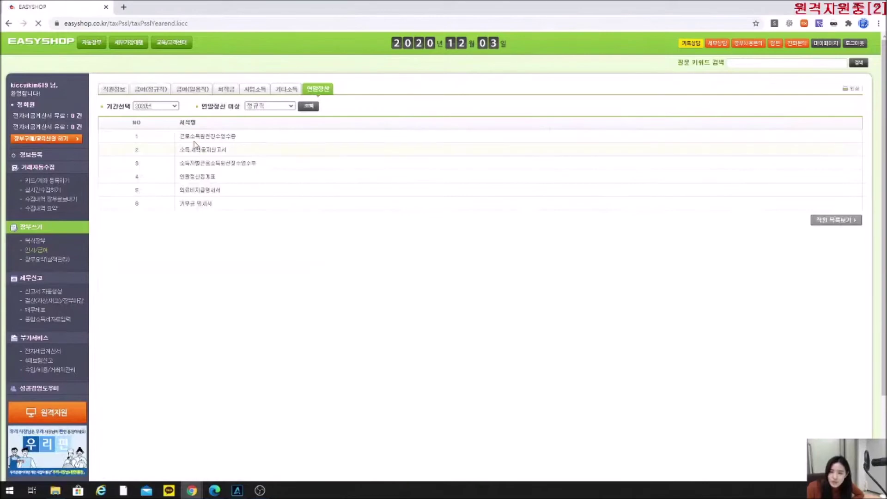
{"action": "left_click", "coordinate": [194, 139]}
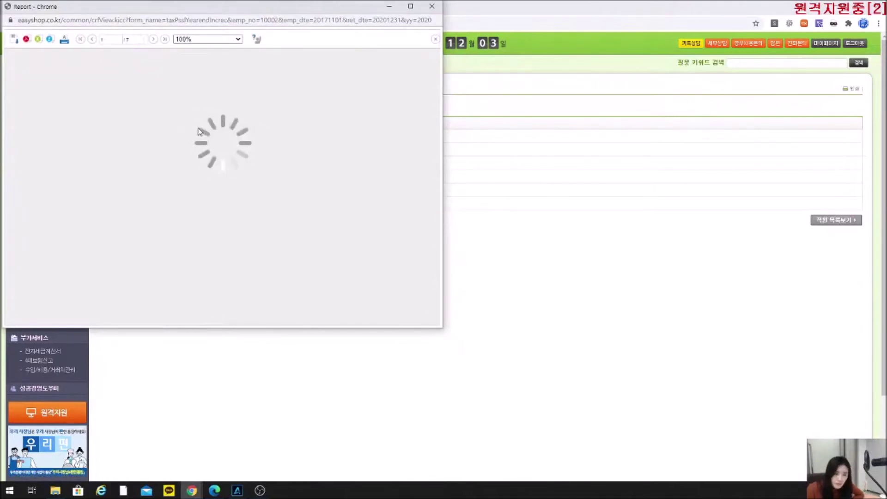
{"action": "scroll", "coordinate": [200, 132], "scroll_direction": "down", "scroll_amount": 5}
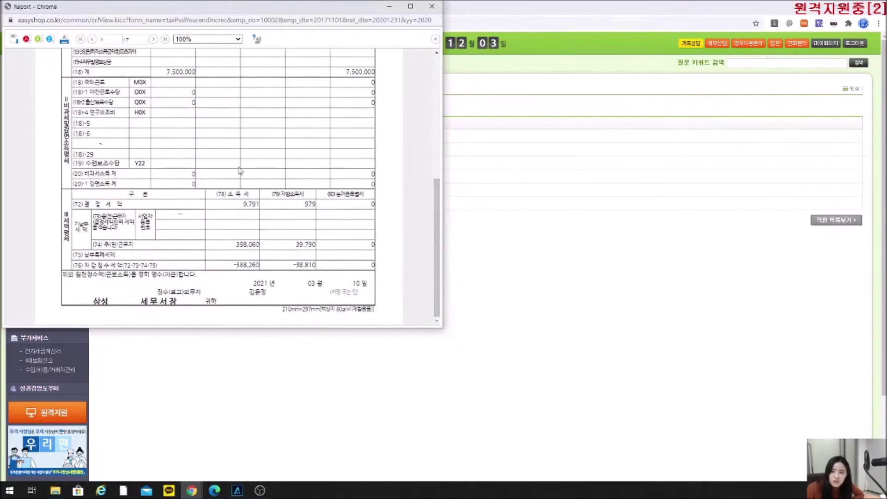
{"action": "left_click", "coordinate": [431, 6]}
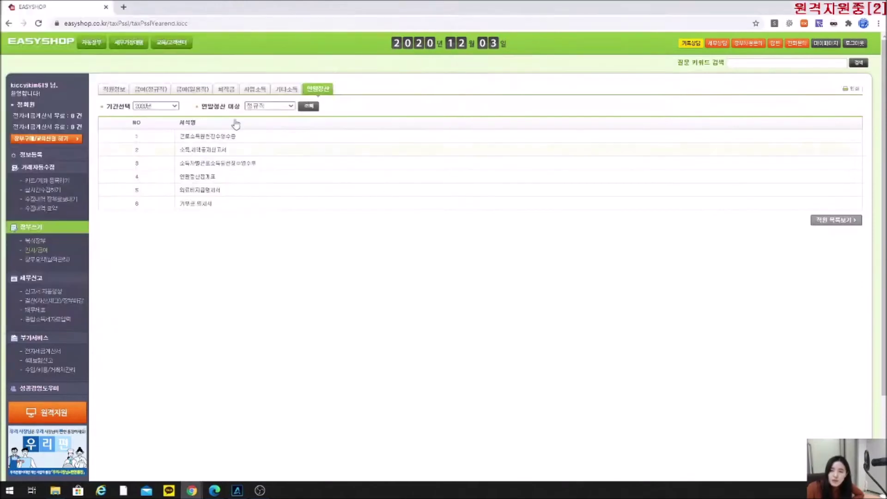
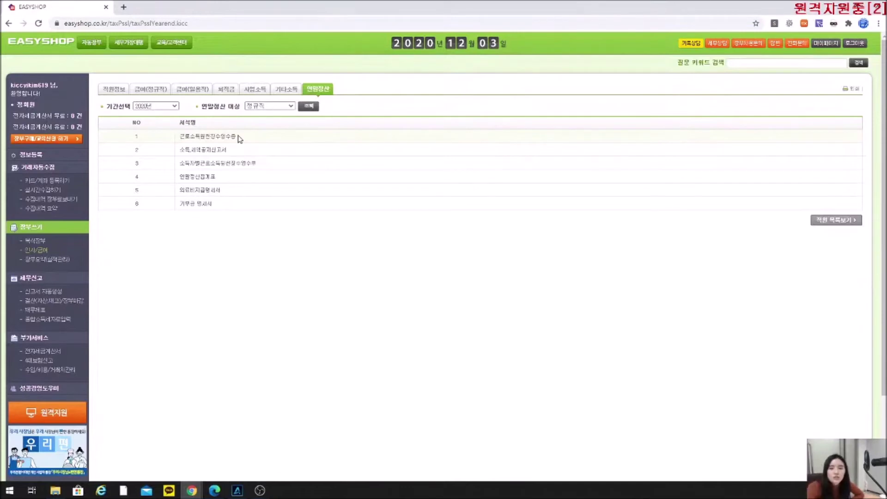
Reopen the 근로소득원천징수영수증 report, scroll through it, and close it.
{"action": "left_click_drag", "start_coordinate": [257, 162], "coordinate": [174, 164]}
{"action": "left_click", "coordinate": [171, 164]}
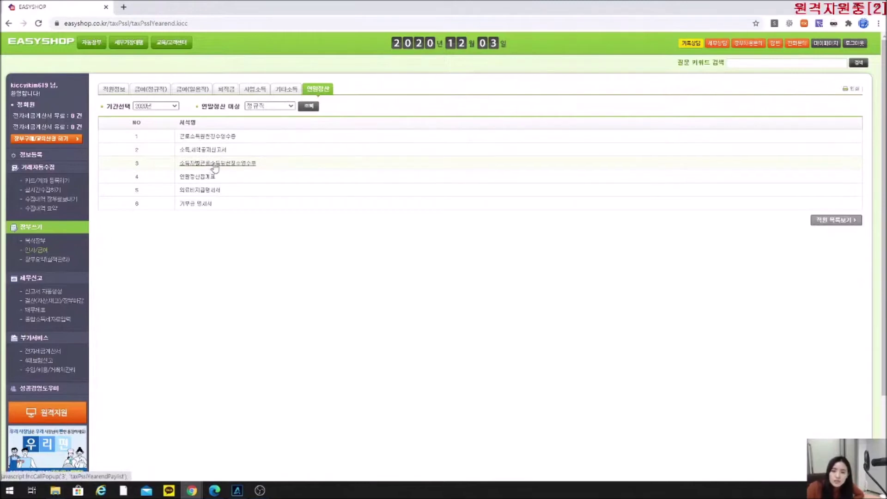
{"action": "left_click", "coordinate": [211, 166]}
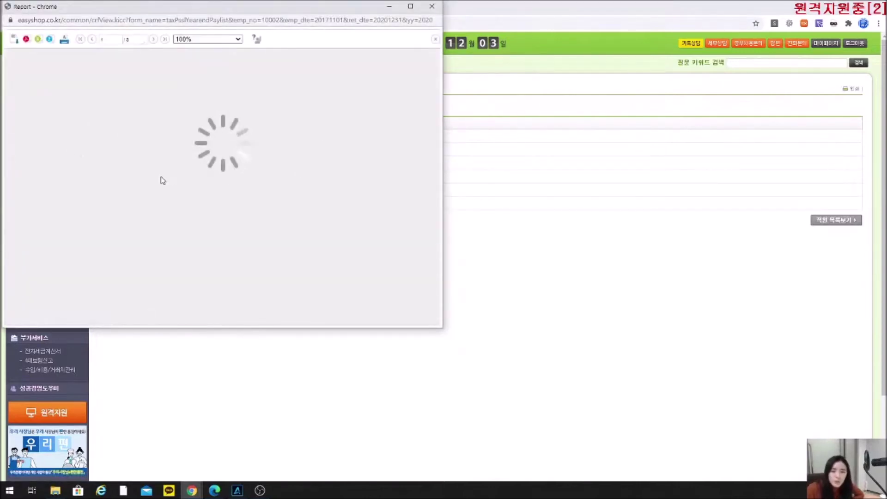
{"action": "scroll", "coordinate": [222, 213], "scroll_direction": "down", "scroll_amount": 5}
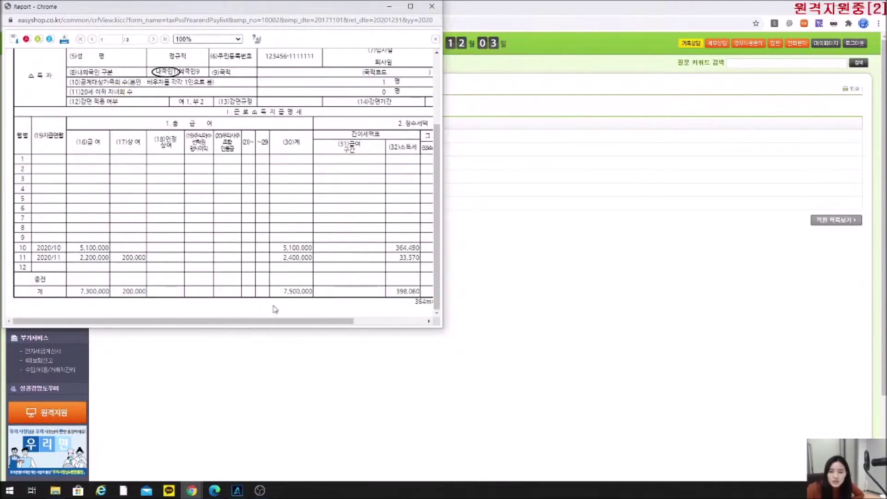
{"action": "left_click_drag", "start_coordinate": [273, 320], "coordinate": [347, 257]}
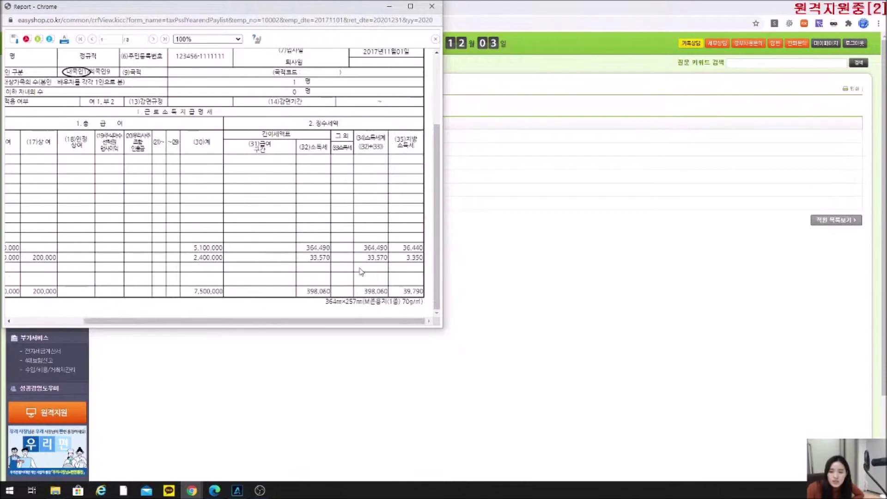
{"action": "left_click_drag", "start_coordinate": [244, 319], "coordinate": [105, 241]}
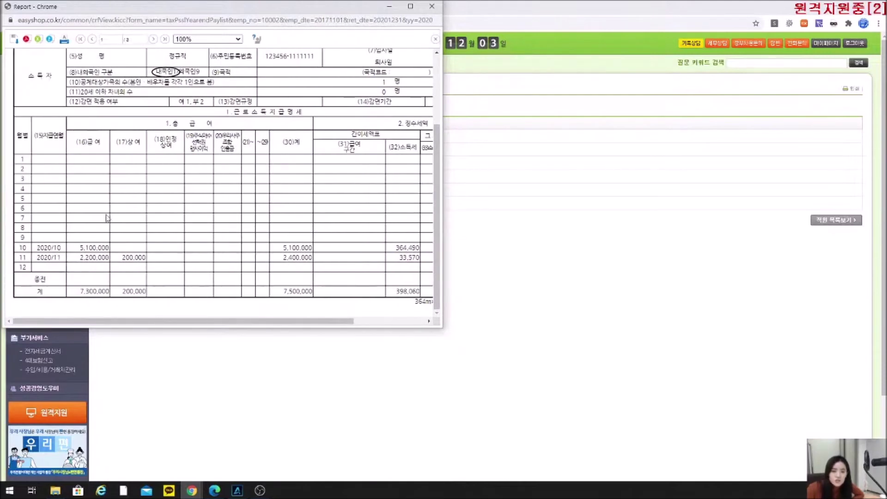
{"action": "left_click", "coordinate": [431, 6]}
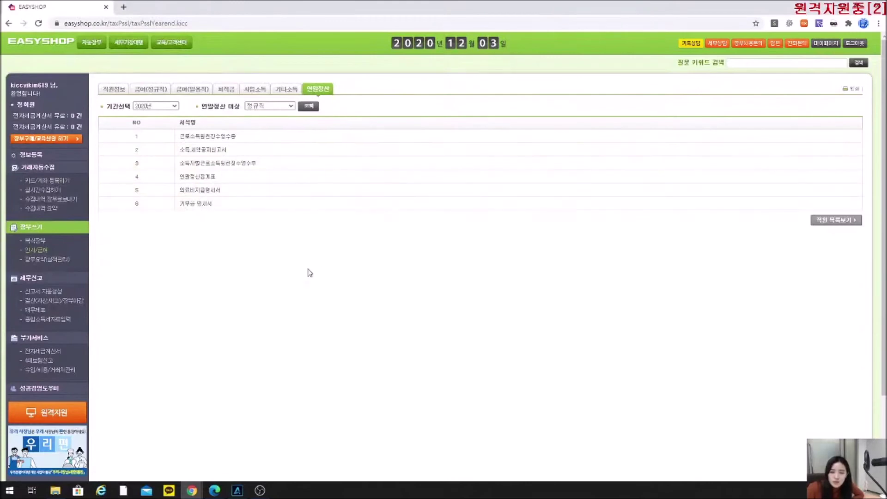
List daily-worker pay from 2020-10-16, showing the 2020-11-30 payment of 1,500,000.
{"action": "left_click", "coordinate": [322, 94]}
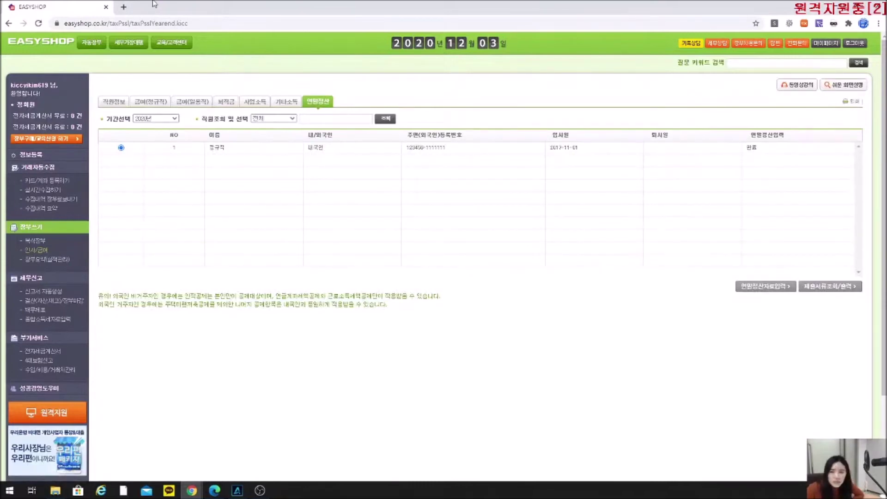
{"action": "left_click", "coordinate": [257, 105]}
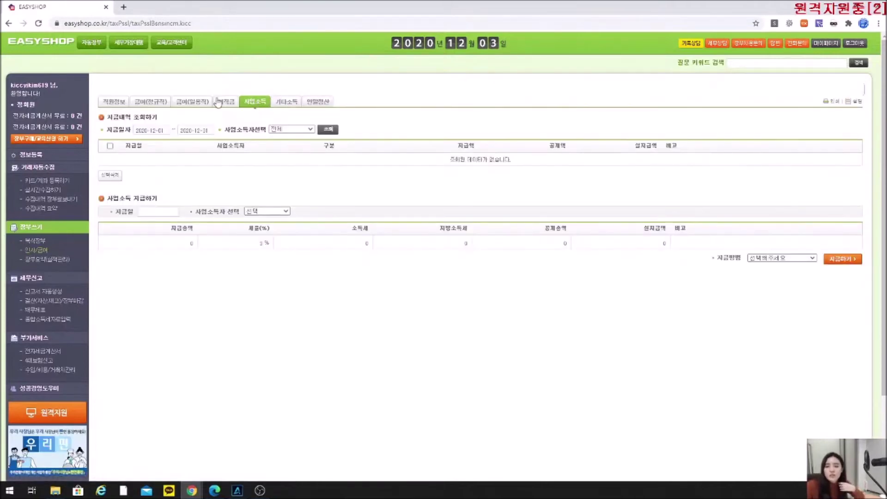
{"action": "left_click", "coordinate": [191, 102]}
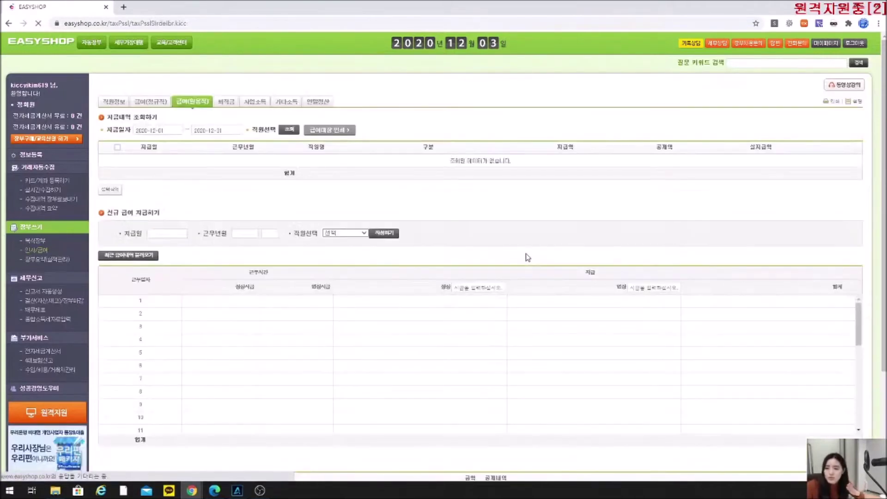
{"action": "scroll", "coordinate": [402, 188], "scroll_direction": "down", "scroll_amount": 2}
{"action": "scroll", "coordinate": [355, 117], "scroll_direction": "up", "scroll_amount": 2}
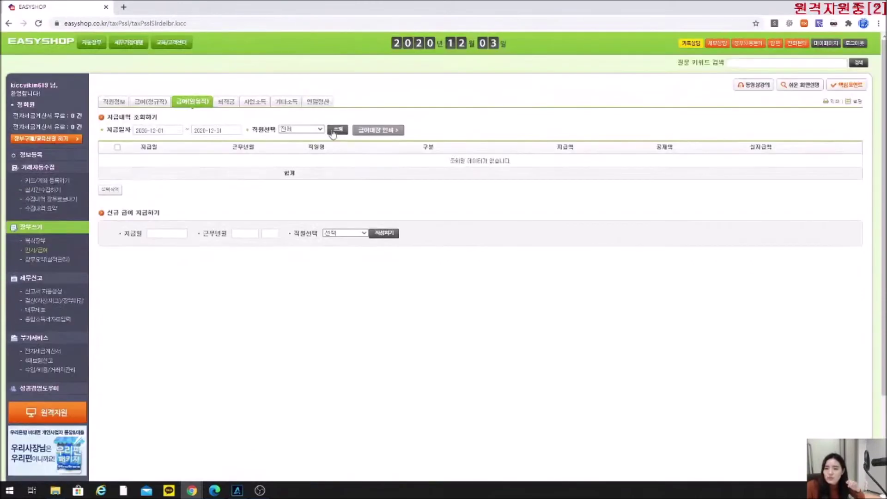
{"action": "left_click", "coordinate": [178, 131]}
{"action": "left_click", "coordinate": [194, 142]}
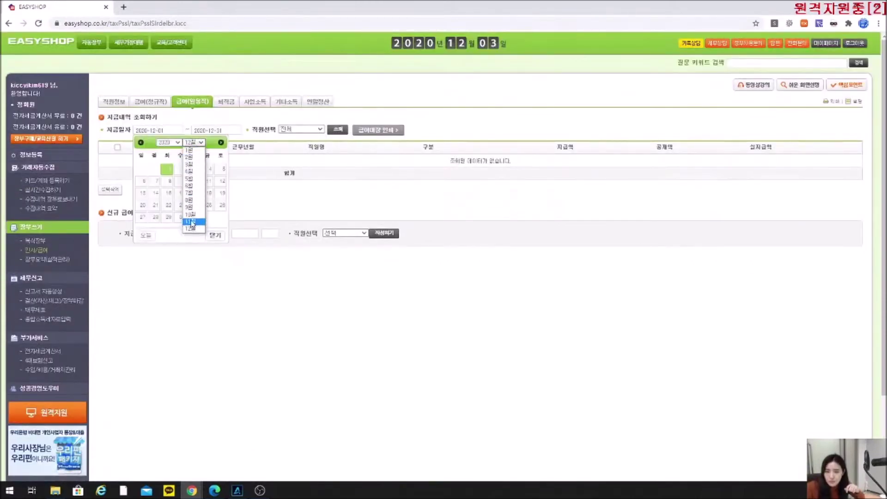
{"action": "left_click", "coordinate": [196, 214]}
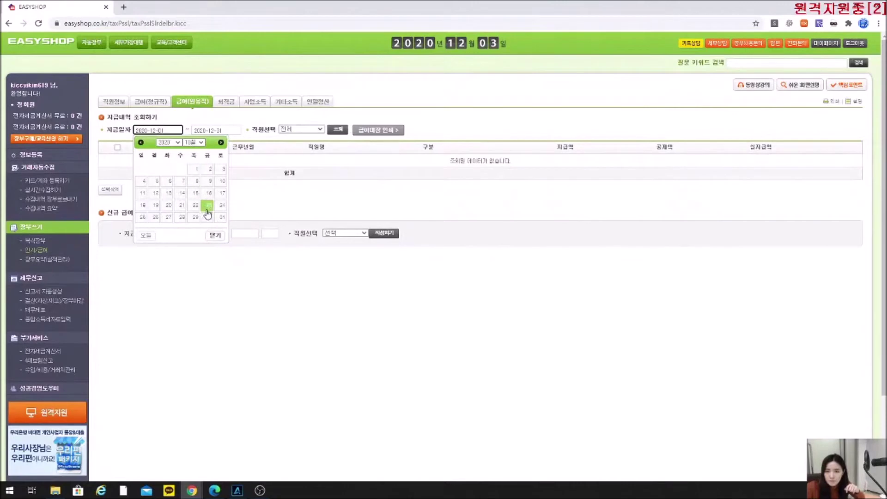
{"action": "left_click", "coordinate": [209, 193]}
{"action": "left_click", "coordinate": [339, 130]}
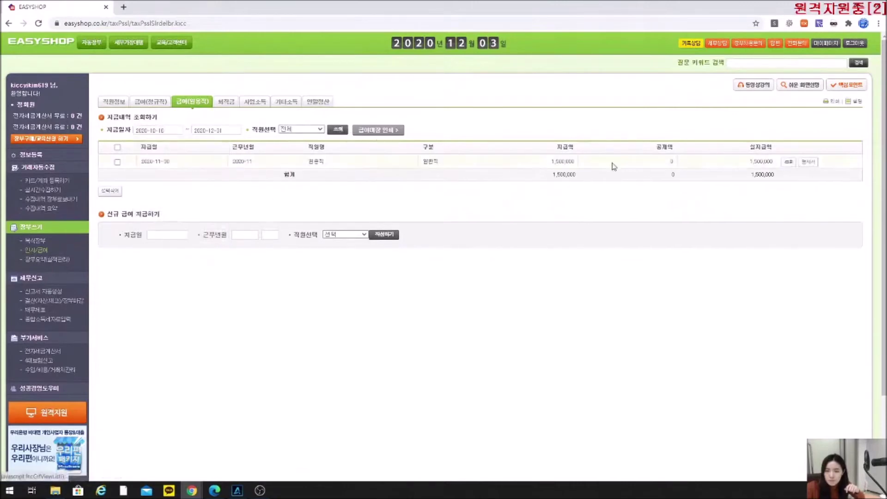
Review the November pay slip and print the daily-worker pay statement.
{"action": "left_click", "coordinate": [808, 163]}
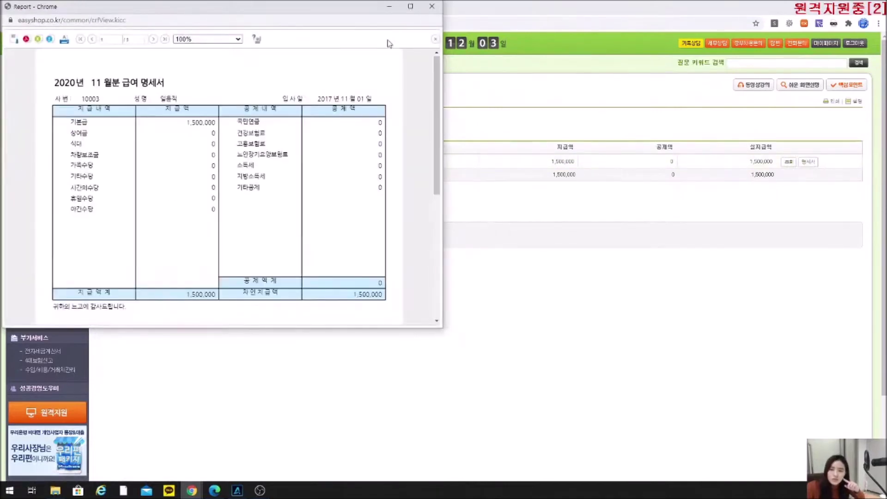
{"action": "left_click", "coordinate": [432, 6]}
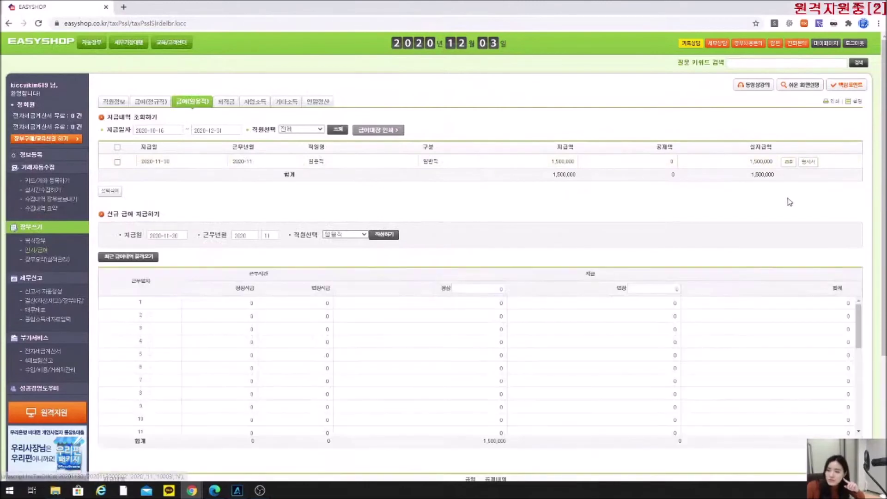
{"action": "scroll", "coordinate": [790, 202], "scroll_direction": "down", "scroll_amount": 5}
{"action": "left_click", "coordinate": [835, 423]}
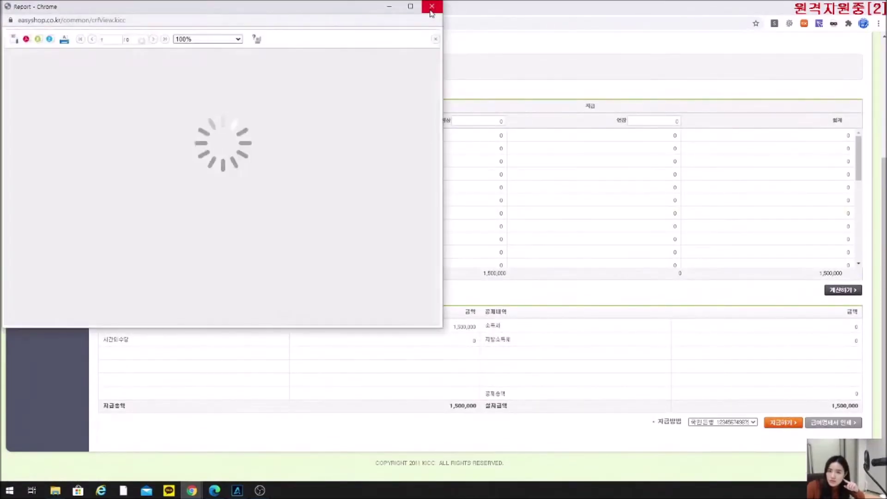
{"action": "left_click", "coordinate": [431, 10]}
{"action": "scroll", "coordinate": [715, 403], "scroll_direction": "up", "scroll_amount": 5}
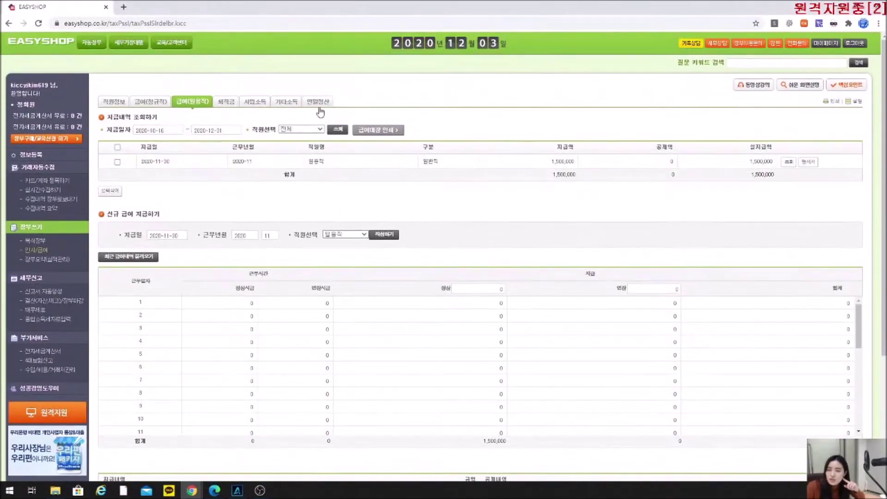
{"action": "left_click", "coordinate": [239, 104]}
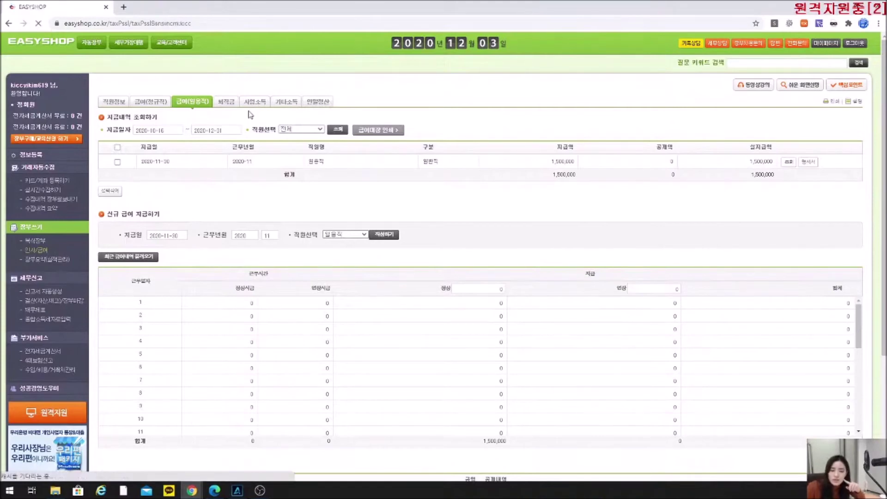
List the 2020-12-03 business income payment of 3,000,000 and review its 99,000 withholding receipt.
{"action": "left_click", "coordinate": [328, 133]}
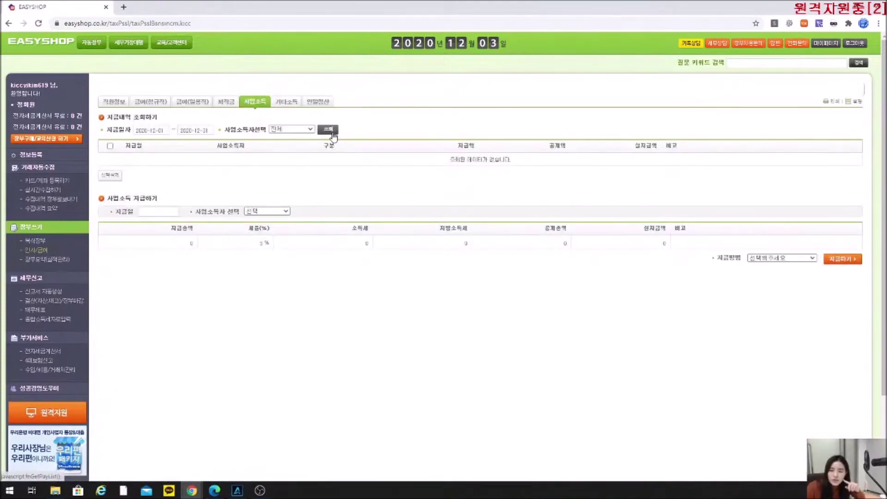
{"action": "left_click", "coordinate": [812, 162]}
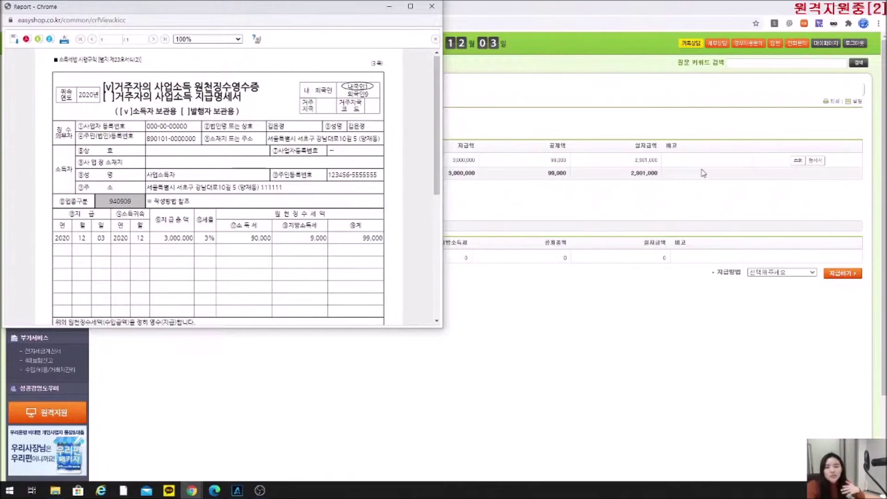
{"action": "scroll", "coordinate": [331, 254], "scroll_direction": "down", "scroll_amount": 5}
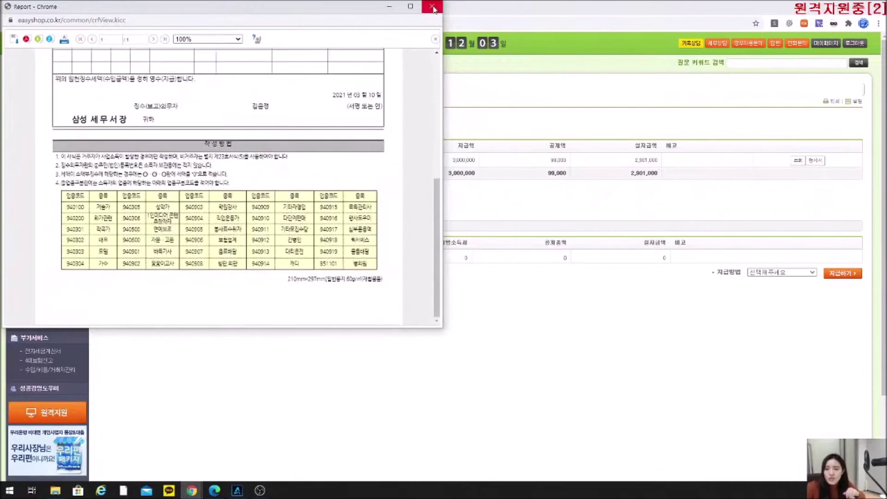
{"action": "left_click", "coordinate": [433, 7]}
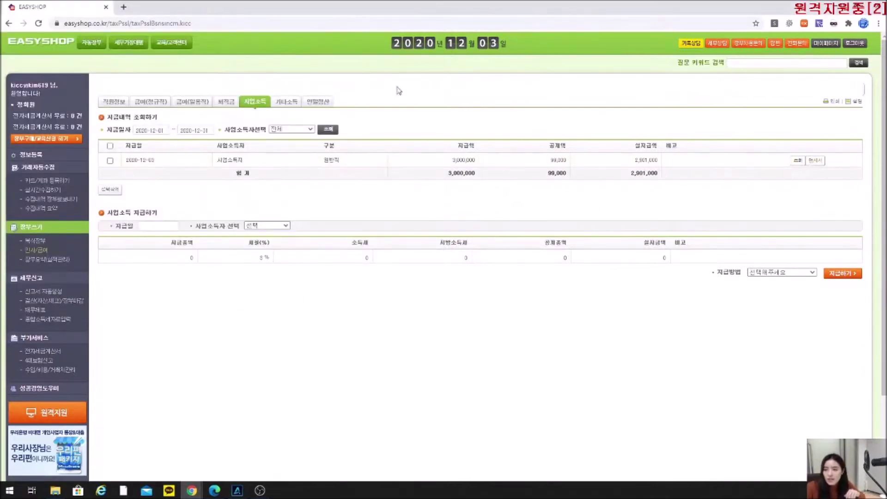
{"action": "left_click", "coordinate": [288, 102]}
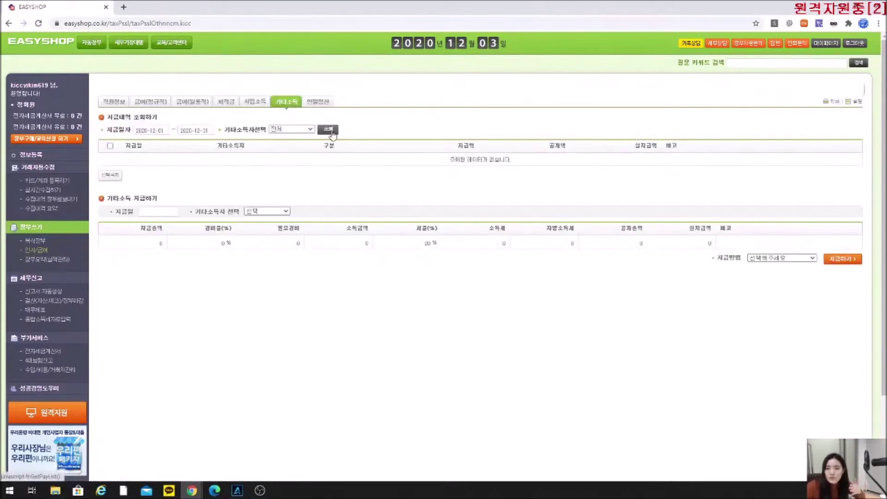
{"action": "left_click", "coordinate": [328, 130]}
{"action": "left_click", "coordinate": [816, 160]}
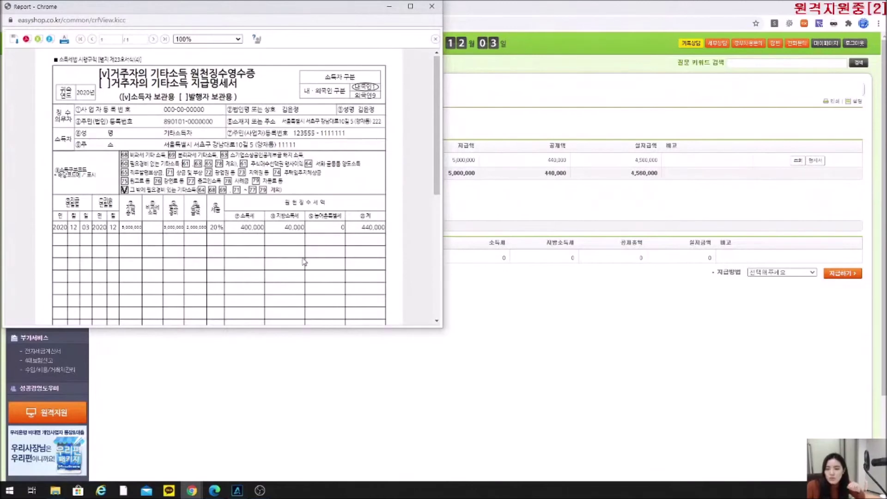
{"action": "left_click", "coordinate": [432, 6]}
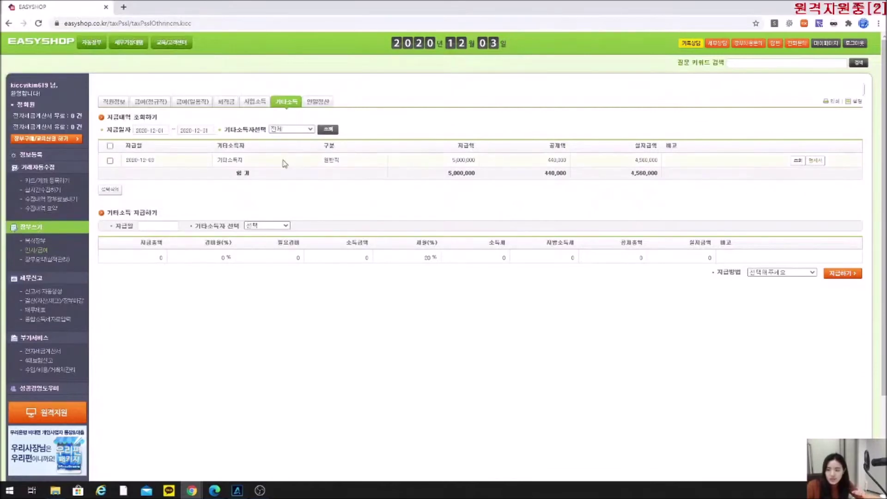
{"action": "left_click", "coordinate": [152, 130]}
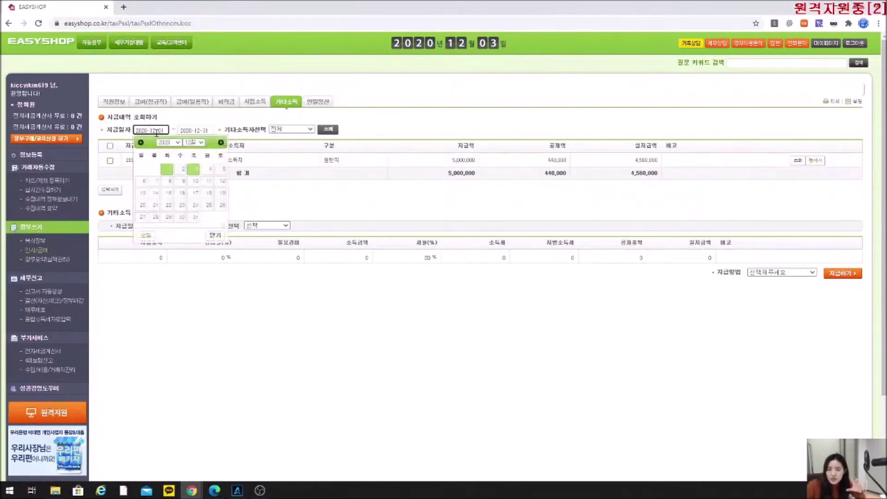
{"action": "left_click", "coordinate": [195, 143]}
{"action": "left_click", "coordinate": [194, 148]}
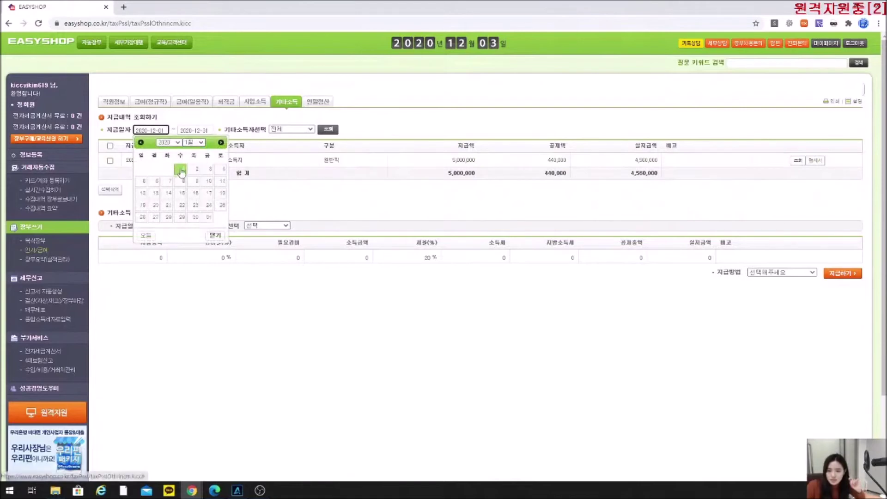
{"action": "left_click", "coordinate": [181, 169]}
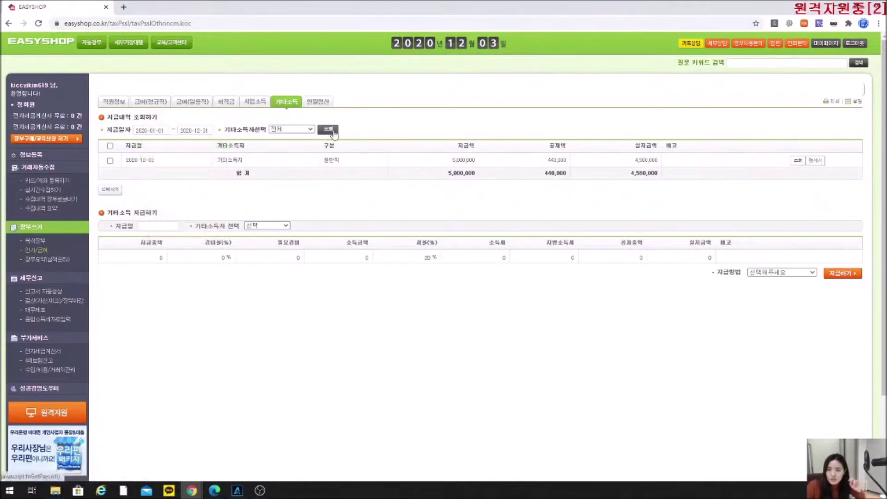
{"action": "left_click", "coordinate": [328, 130]}
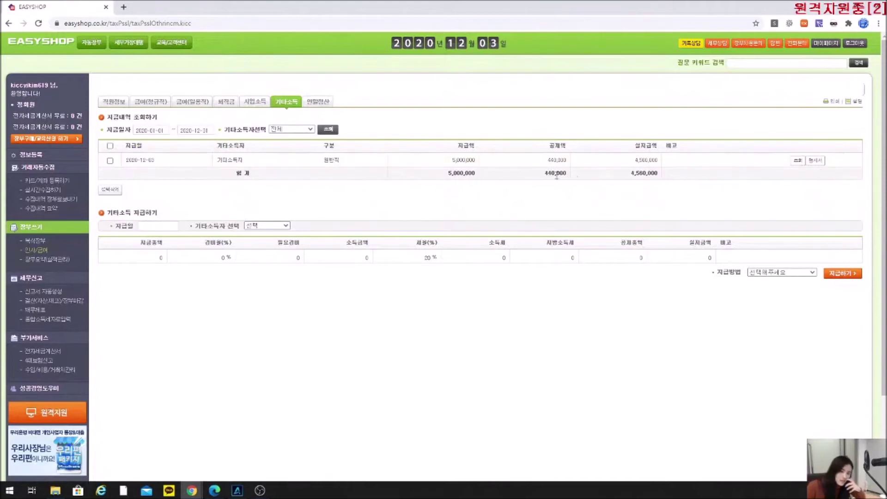
{"action": "left_click", "coordinate": [819, 163]}
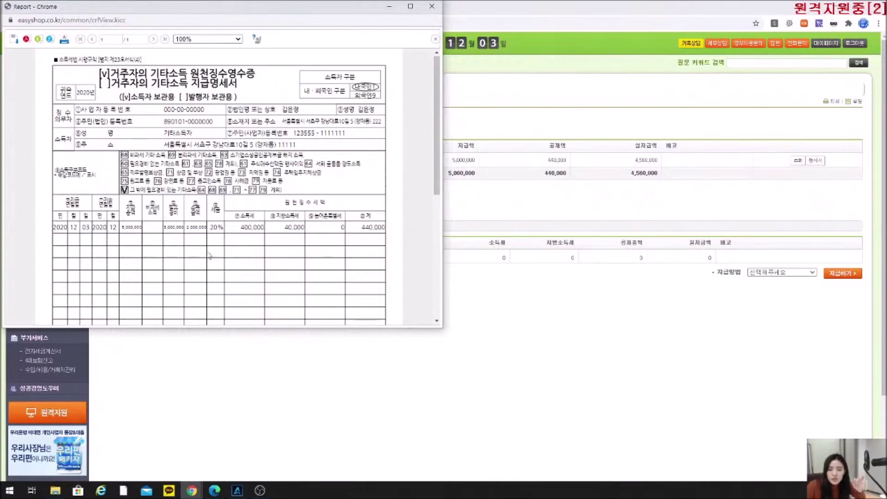
{"action": "left_click", "coordinate": [432, 8]}
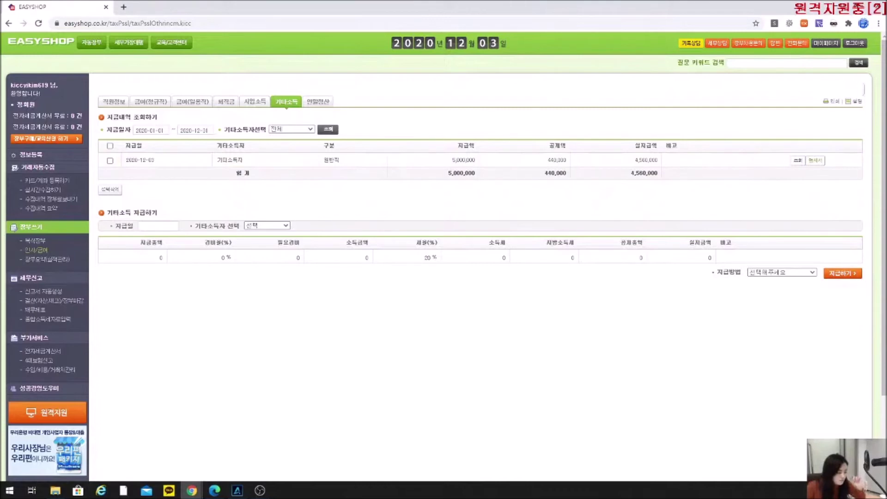
In the manual, circle 중도퇴사자 and underline step 1's 퇴직일 입력 instructions.
{"action": "key", "text": "alt+Tab"}
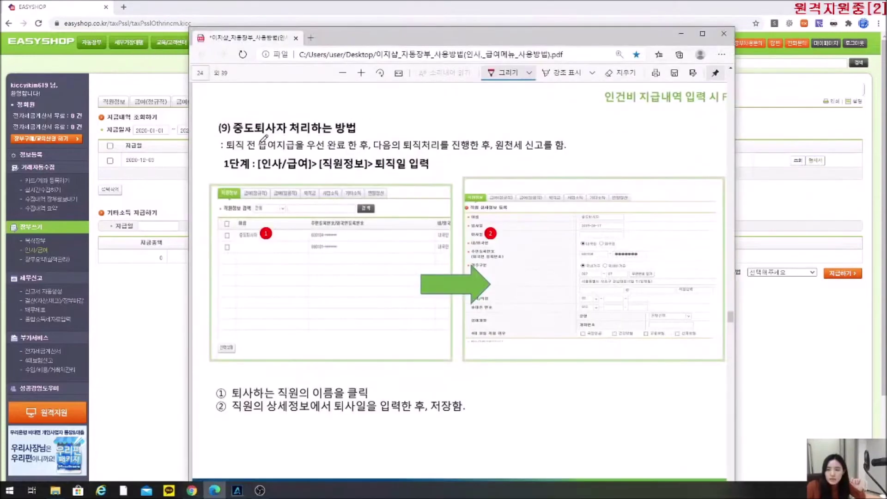
{"action": "mouse_move", "coordinate": [262, 115]}
{"action": "left_mouse_down"}
{"action": "mouse_move", "coordinate": [236, 129]}
{"action": "mouse_move", "coordinate": [291, 130]}
{"action": "mouse_move", "coordinate": [254, 115]}
{"action": "left_mouse_up"}
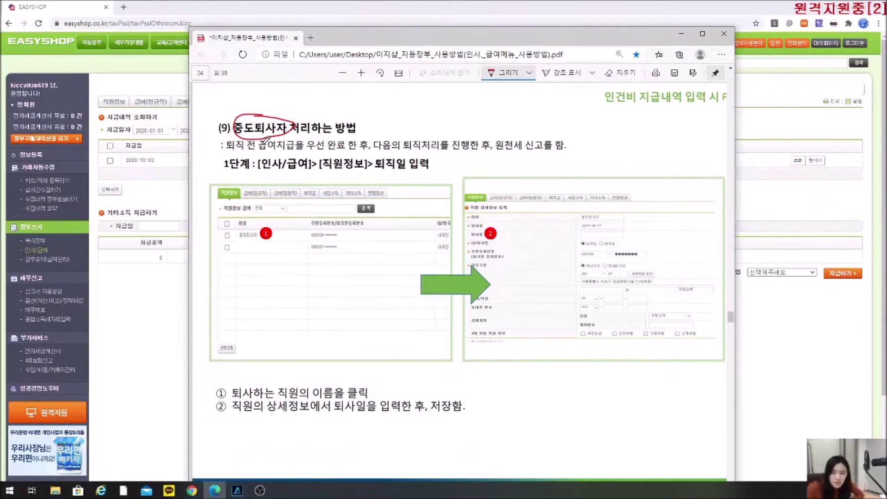
{"action": "left_click_drag", "start_coordinate": [238, 175], "coordinate": [426, 171]}
{"action": "mouse_move", "coordinate": [375, 157]}
{"action": "left_mouse_down"}
{"action": "mouse_move", "coordinate": [375, 170]}
{"action": "mouse_move", "coordinate": [392, 157]}
{"action": "mouse_move", "coordinate": [418, 165]}
{"action": "left_mouse_up"}
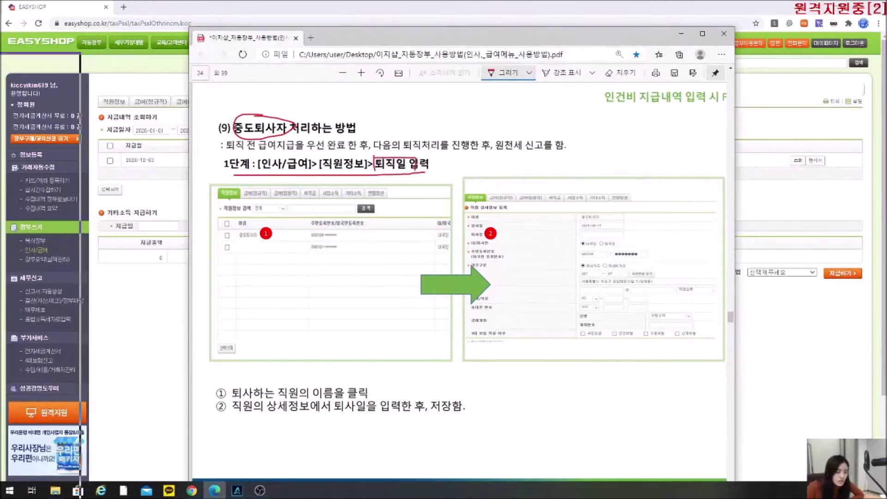
{"action": "left_click", "coordinate": [94, 4]}
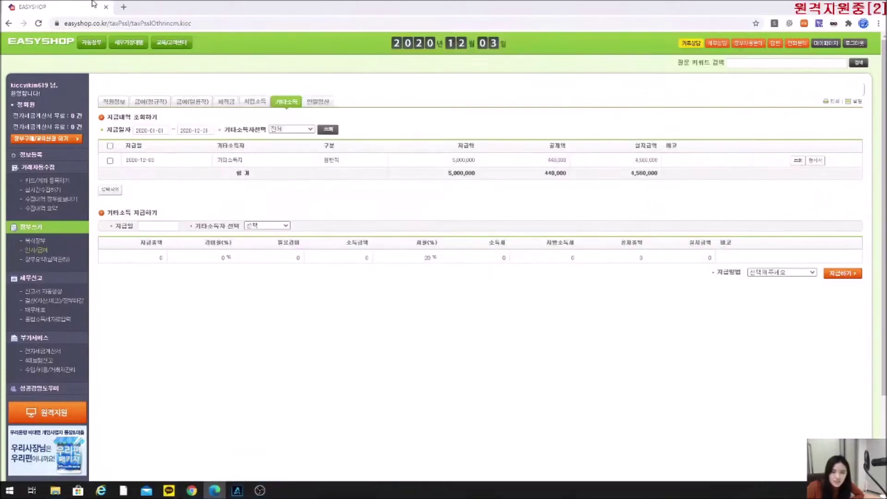
{"action": "left_click", "coordinate": [114, 103]}
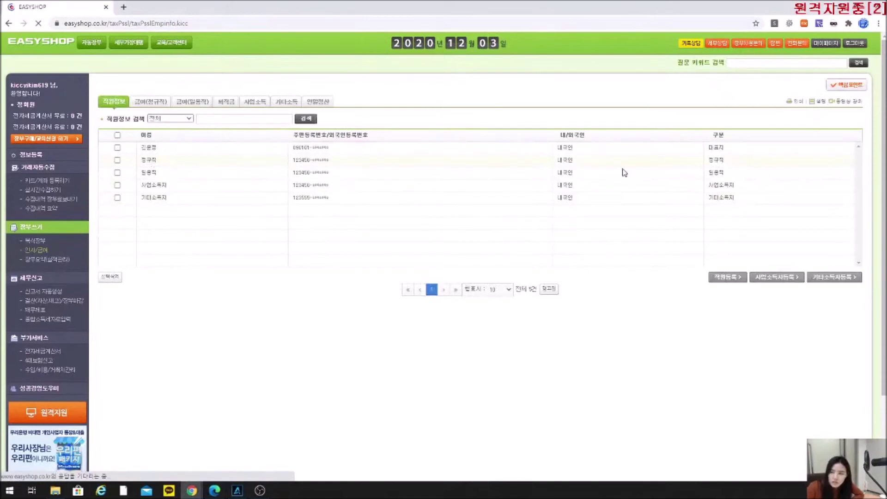
Set employee 정규직's resignation date to 2020-12-04 and save the record.
{"action": "left_click", "coordinate": [149, 160]}
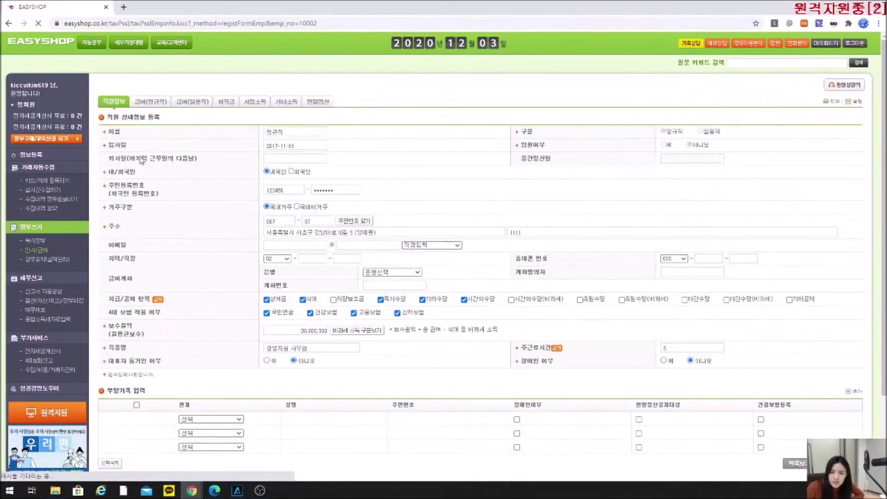
{"action": "left_click", "coordinate": [289, 159]}
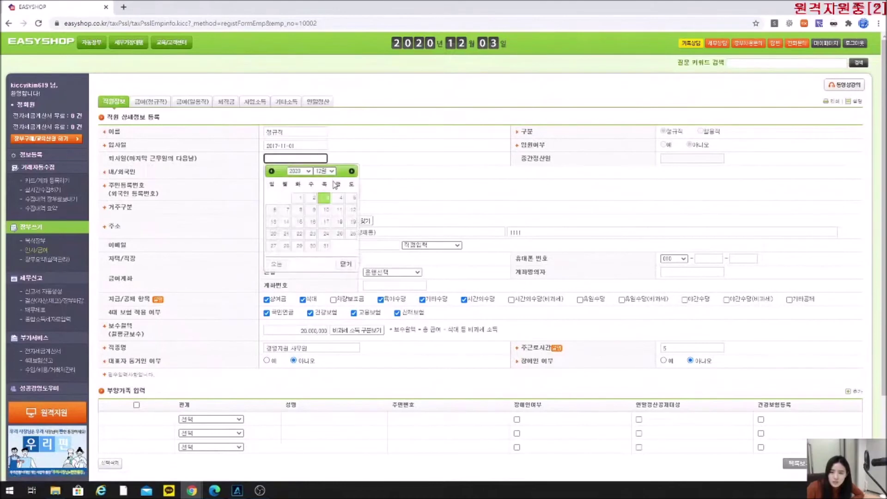
{"action": "left_click", "coordinate": [341, 198]}
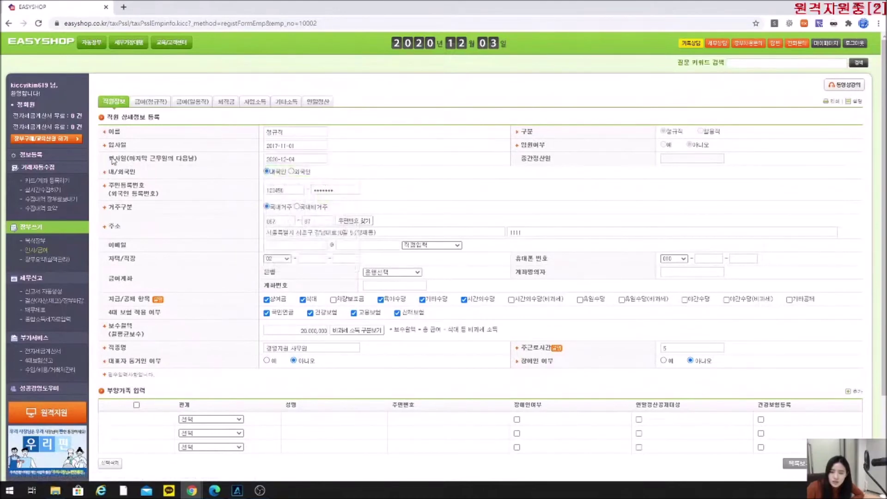
{"action": "left_click_drag", "start_coordinate": [108, 159], "coordinate": [216, 168]}
{"action": "left_click", "coordinate": [188, 179]}
{"action": "left_click", "coordinate": [832, 463]}
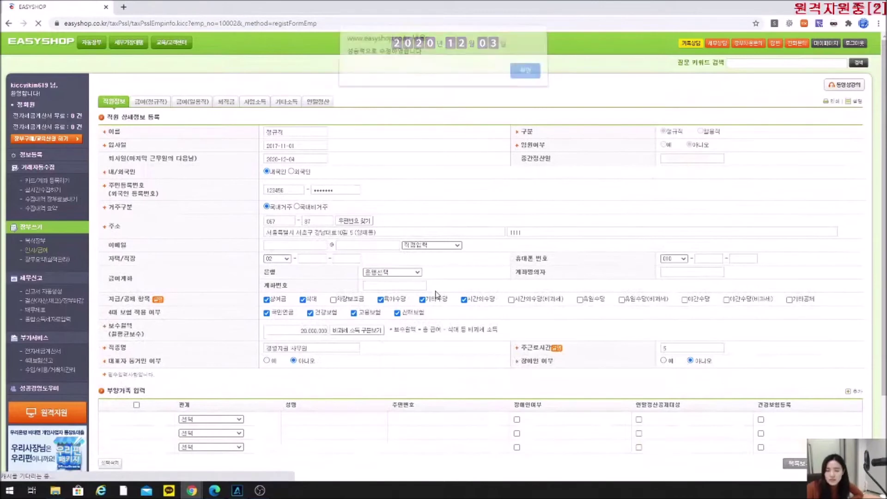
{"action": "left_click", "coordinate": [519, 77]}
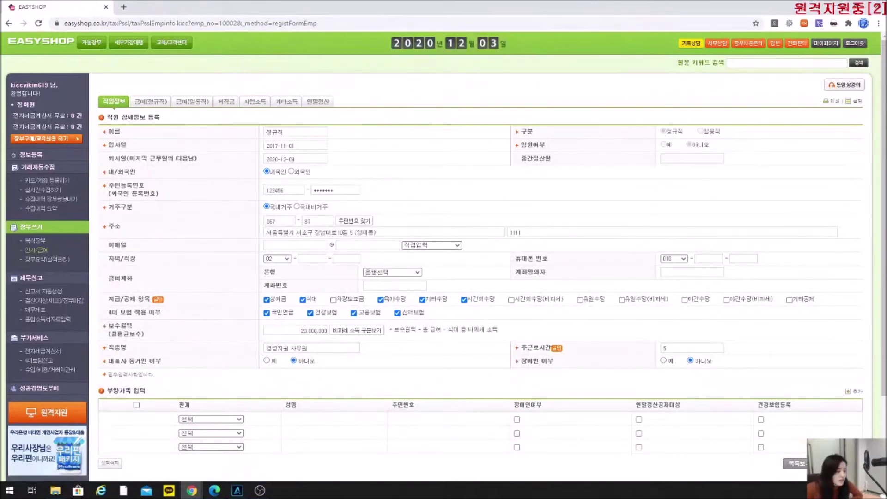
In the manual, underline step 2 about completing the year-end settlement.
{"action": "key", "text": "alt+Tab"}
{"action": "scroll", "coordinate": [405, 292], "scroll_direction": "down", "scroll_amount": 8}
{"action": "mouse_move", "coordinate": [238, 170]}
{"action": "left_mouse_down"}
{"action": "mouse_move", "coordinate": [324, 167]}
{"action": "mouse_move", "coordinate": [298, 139]}
{"action": "mouse_move", "coordinate": [318, 170]}
{"action": "left_mouse_up"}
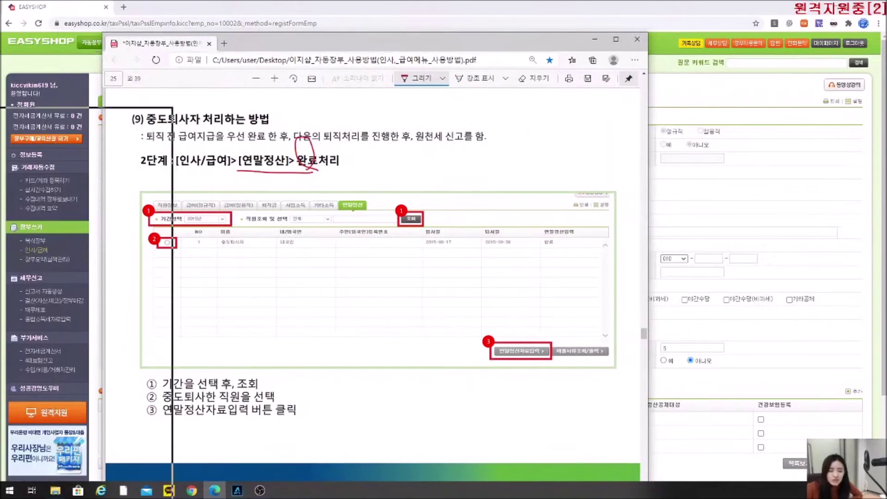
{"action": "left_click", "coordinate": [340, 18]}
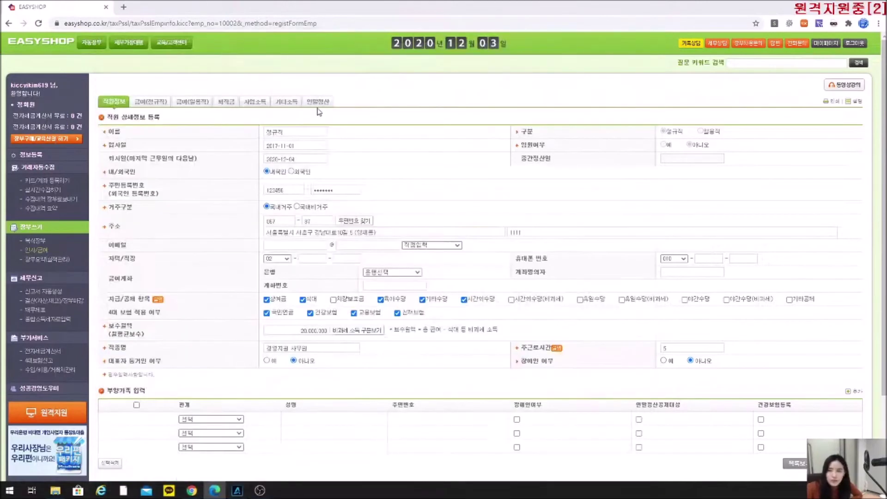
Open 정규직's year-end settlement data, noting total pay of 7,600,000.
{"action": "left_click", "coordinate": [318, 102]}
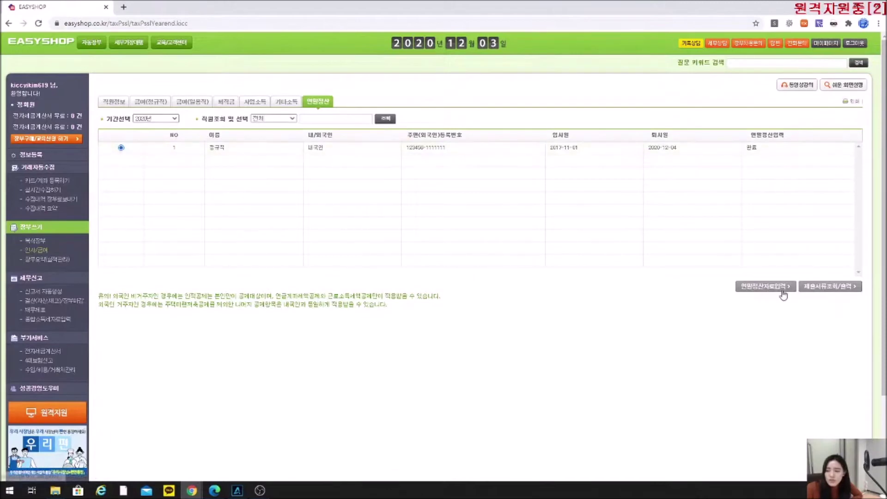
{"action": "left_click", "coordinate": [758, 288]}
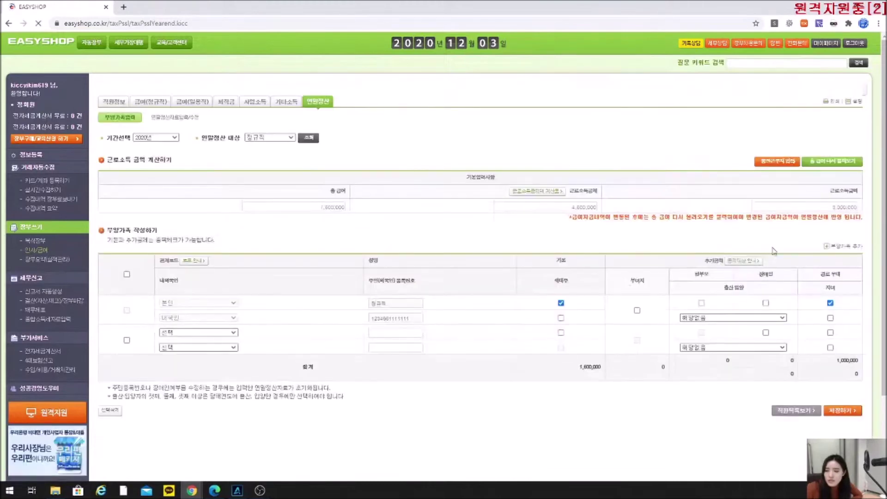
{"action": "left_click", "coordinate": [310, 207]}
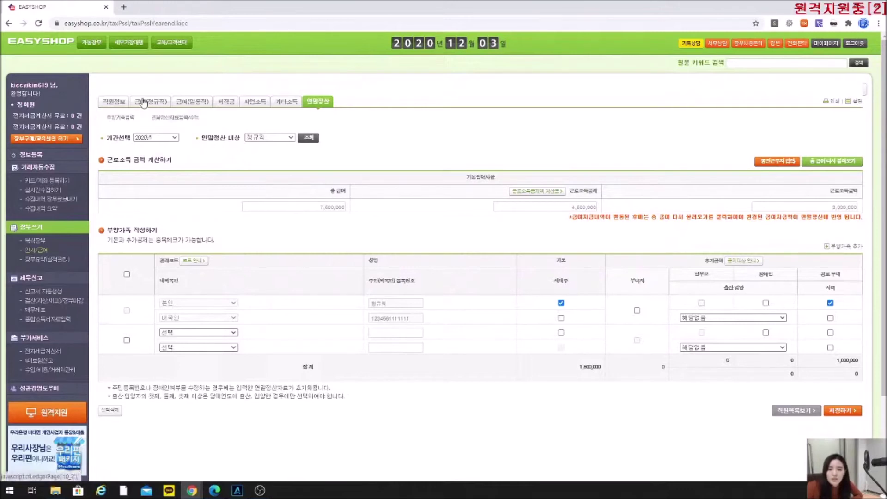
{"action": "left_click", "coordinate": [341, 207]}
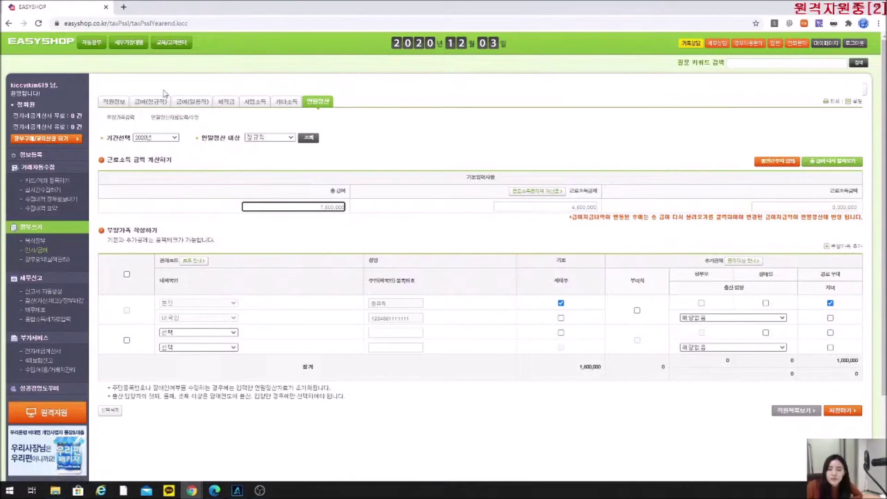
{"action": "left_click", "coordinate": [170, 119]}
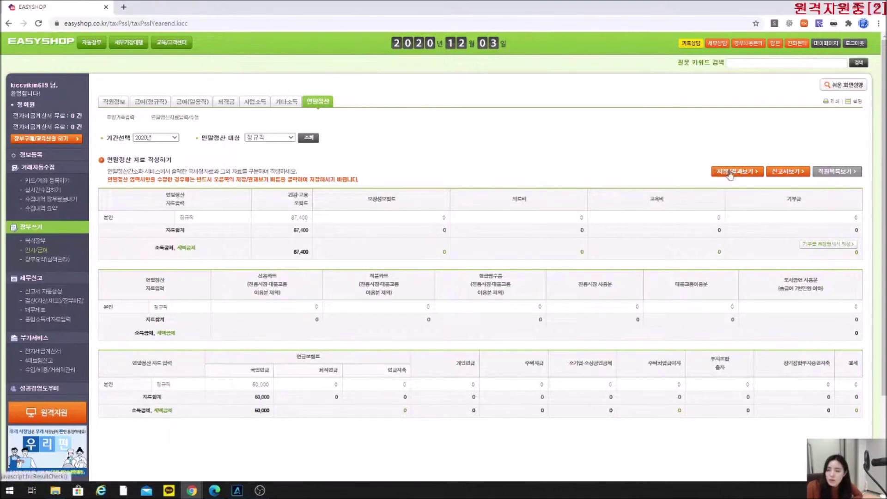
Calculate the settlement with 저장/결과보기, review the refund result, and save it.
{"action": "left_click", "coordinate": [727, 172]}
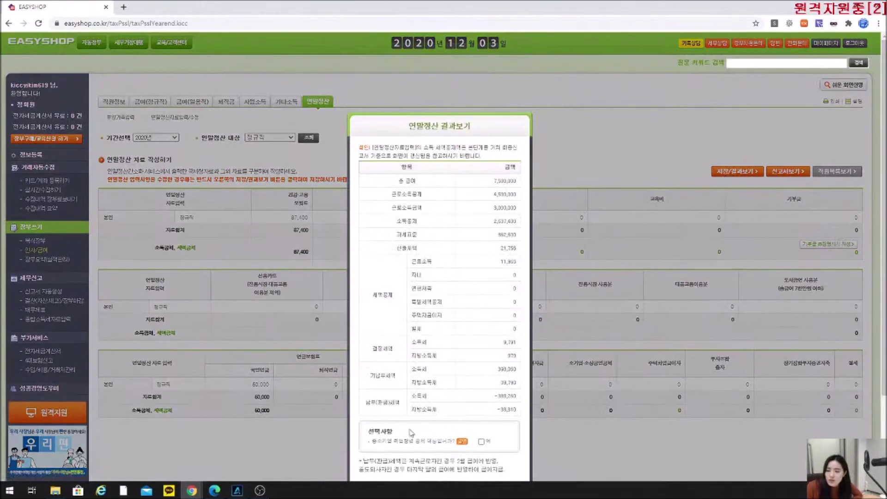
{"action": "scroll", "coordinate": [412, 444], "scroll_direction": "down", "scroll_amount": 2}
{"action": "left_click_drag", "start_coordinate": [378, 343], "coordinate": [439, 343]}
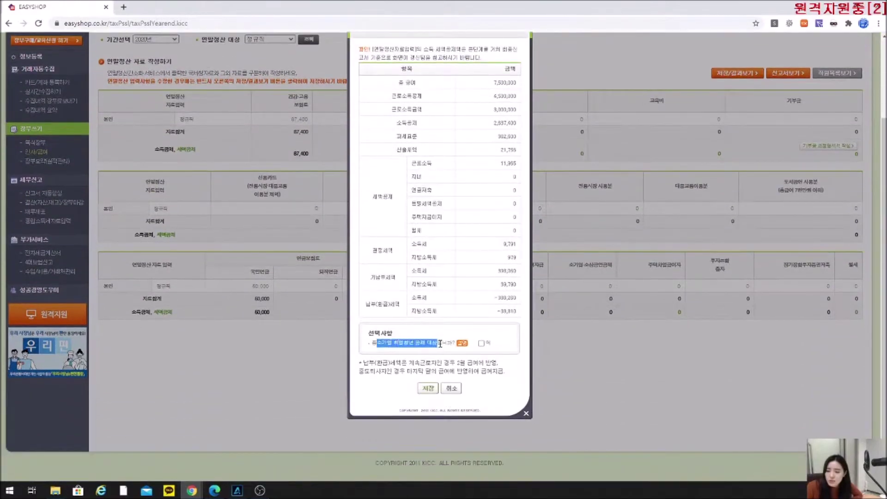
{"action": "left_click", "coordinate": [425, 389]}
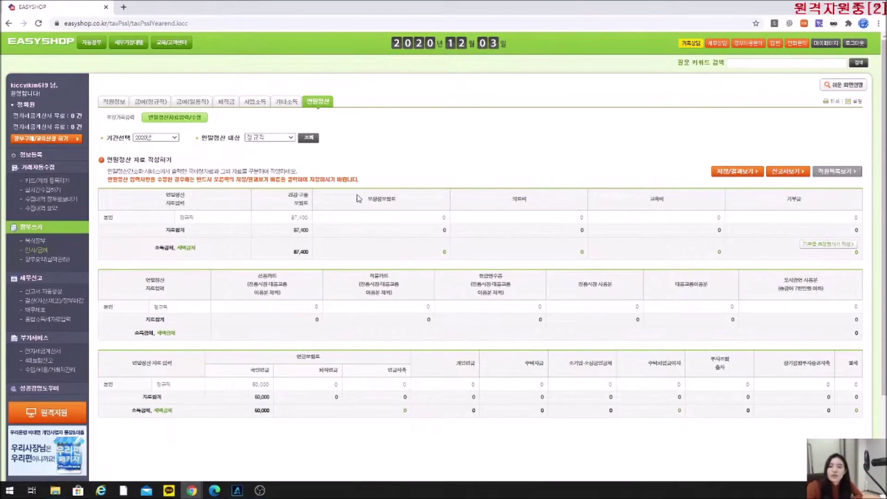
{"action": "left_click_drag", "start_coordinate": [375, 198], "coordinate": [392, 292]}
{"action": "left_click_drag", "start_coordinate": [479, 275], "coordinate": [507, 297]}
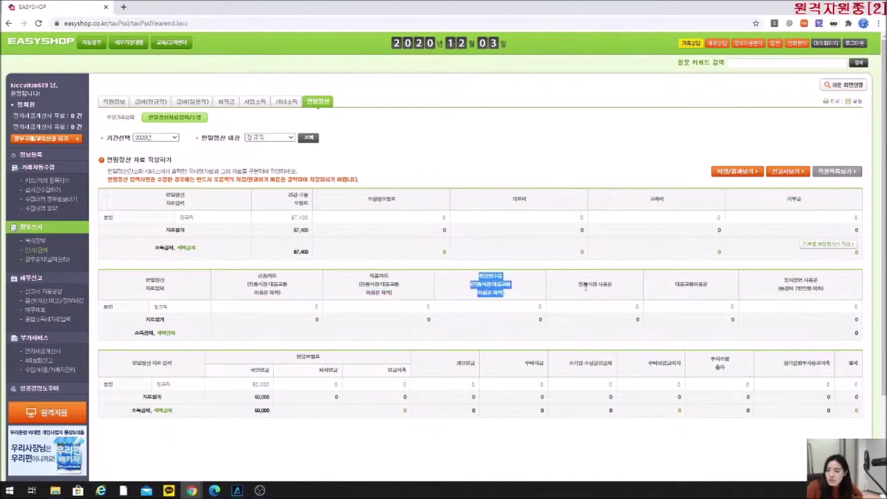
{"action": "left_click_drag", "start_coordinate": [577, 285], "coordinate": [623, 289]}
{"action": "left_click_drag", "start_coordinate": [648, 197], "coordinate": [670, 206]}
{"action": "left_click_drag", "start_coordinate": [740, 198], "coordinate": [827, 206]}
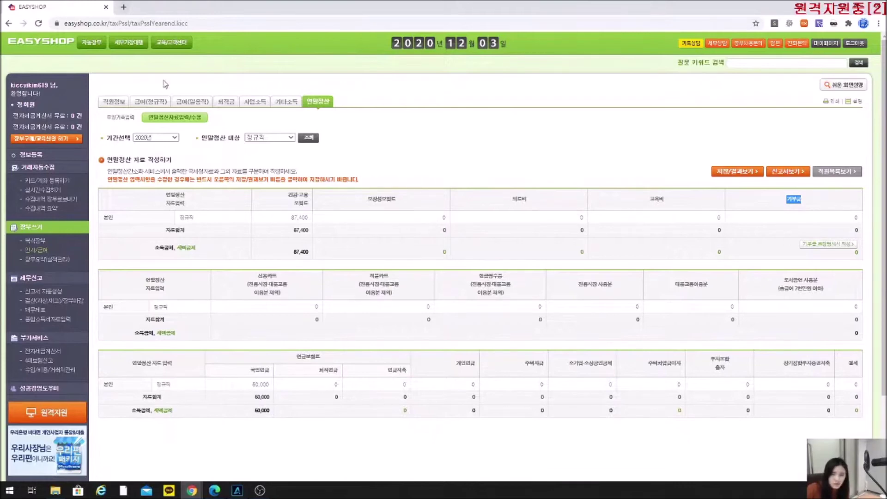
Generate a 2020-12-11 payroll sheet for employee 정규직.
{"action": "left_click", "coordinate": [173, 121]}
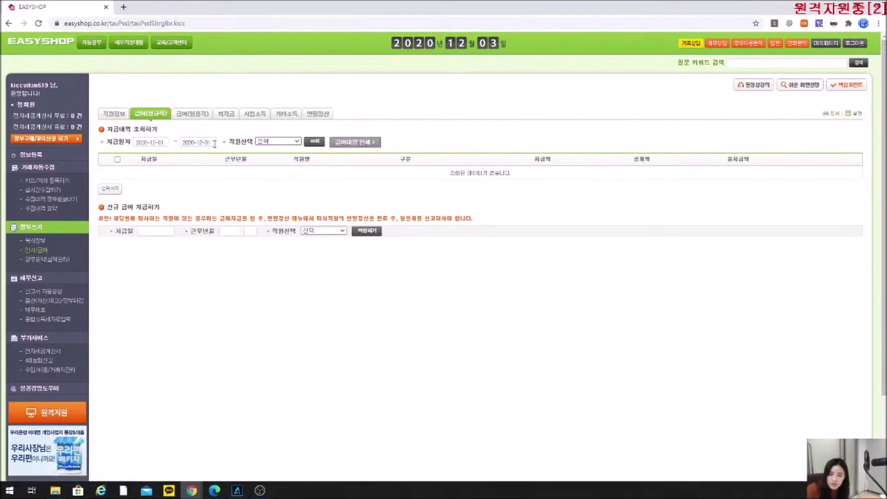
{"action": "left_click", "coordinate": [153, 142]}
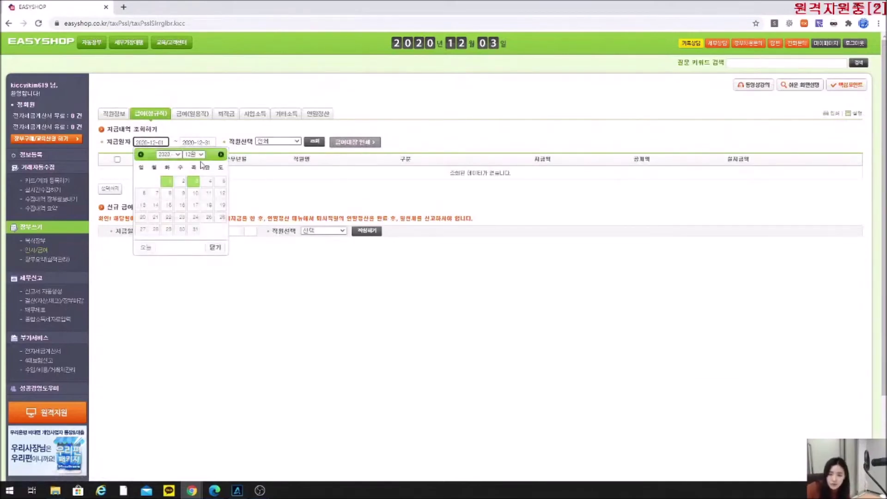
{"action": "left_click", "coordinate": [255, 200]}
{"action": "left_click", "coordinate": [162, 234]}
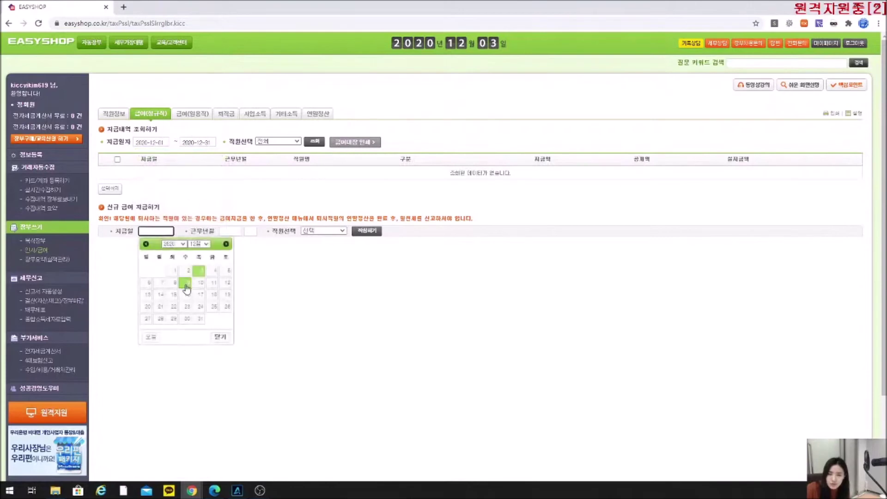
{"action": "left_click", "coordinate": [213, 285]}
{"action": "left_click", "coordinate": [324, 230]}
{"action": "left_click", "coordinate": [332, 248]}
{"action": "left_click", "coordinate": [367, 230]}
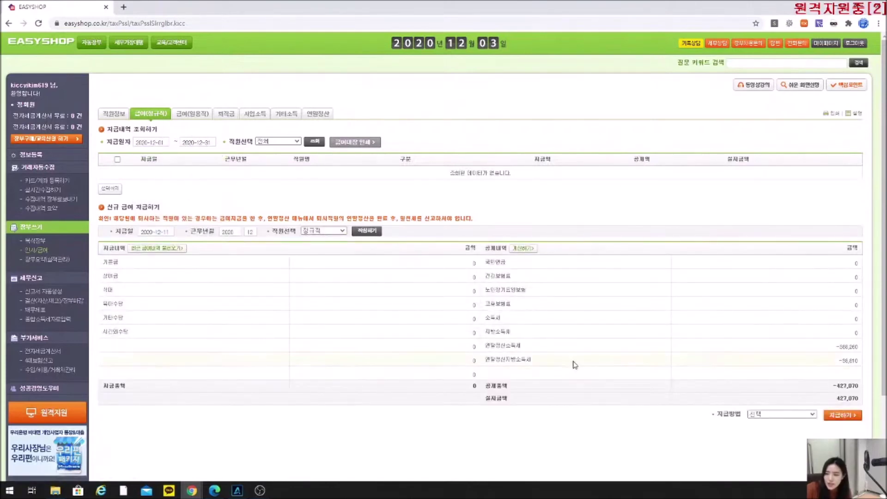
Check the settlement income and local tax refunds, then pay the 2020-12-11 amount in cash.
{"action": "left_click_drag", "start_coordinate": [553, 356], "coordinate": [484, 359]}
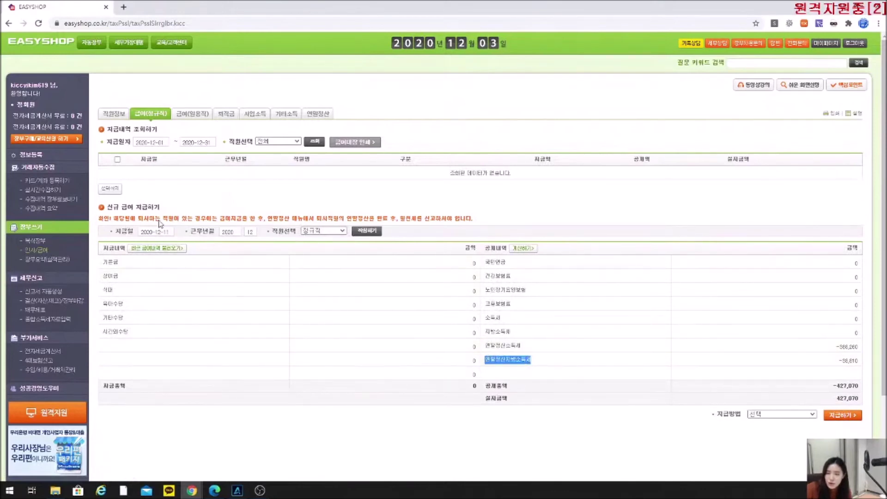
{"action": "left_click_drag", "start_coordinate": [519, 347], "coordinate": [486, 344]}
{"action": "left_click_drag", "start_coordinate": [535, 359], "coordinate": [485, 360]}
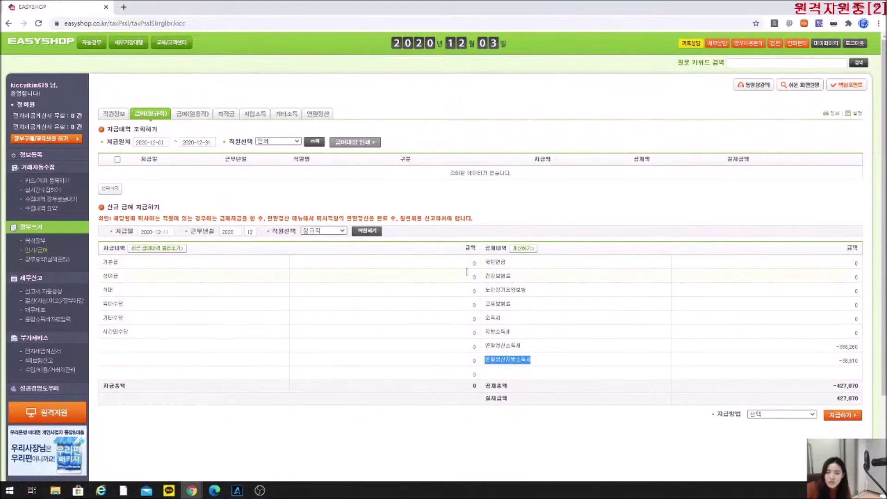
{"action": "mouse_move", "coordinate": [529, 346]}
{"action": "left_mouse_down"}
{"action": "mouse_move", "coordinate": [482, 348]}
{"action": "mouse_move", "coordinate": [531, 360]}
{"action": "left_mouse_up"}
{"action": "left_click", "coordinate": [811, 413]}
{"action": "left_click", "coordinate": [804, 429]}
{"action": "left_click", "coordinate": [839, 416]}
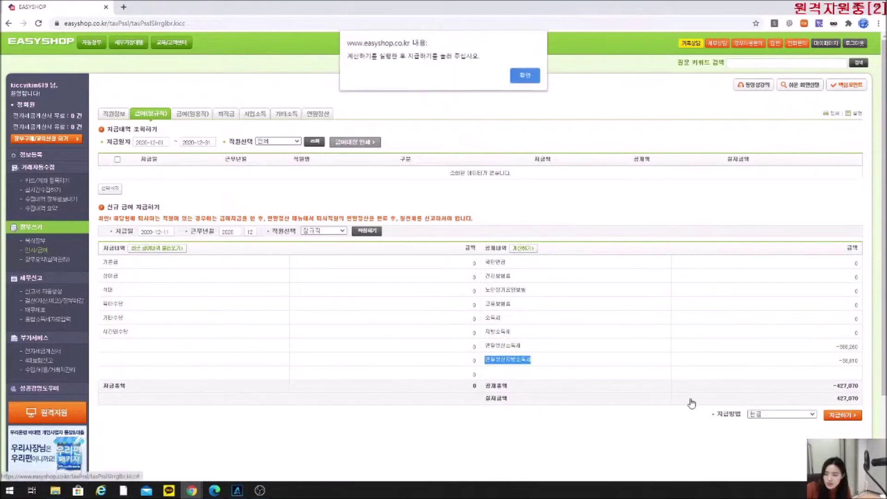
{"action": "left_click", "coordinate": [521, 78]}
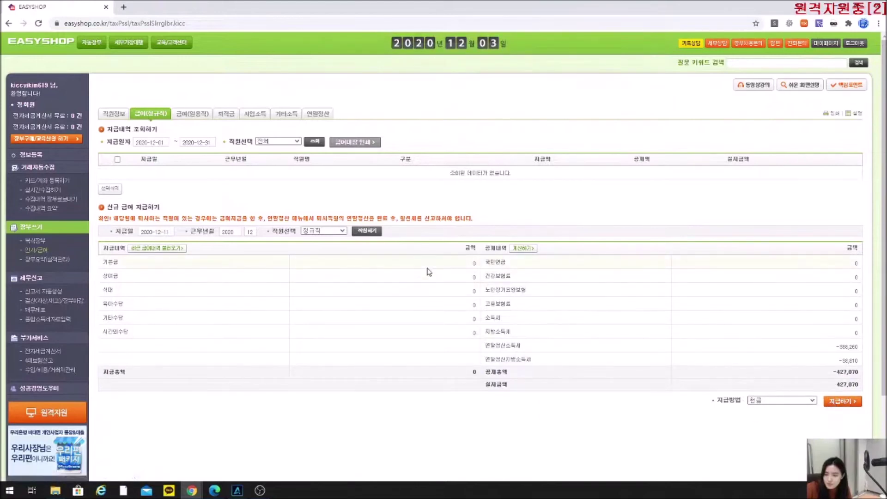
{"action": "left_click", "coordinate": [529, 74]}
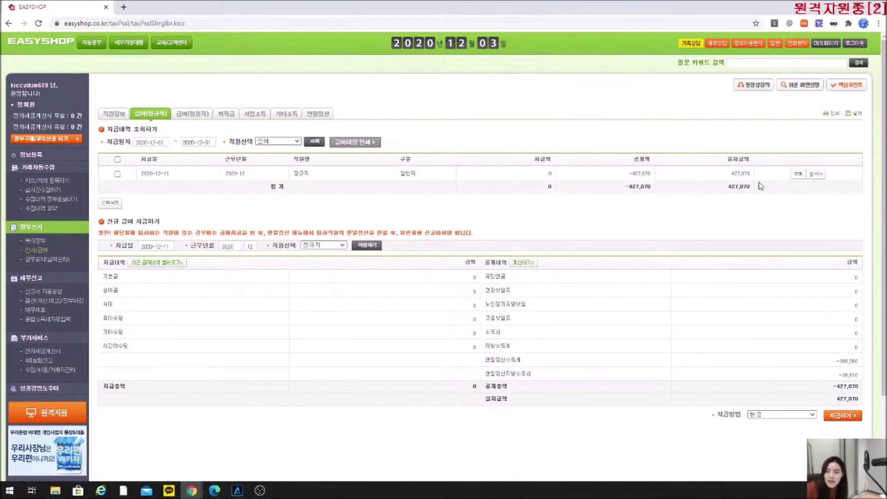
Load the 2020-12-11 payment and check its settlement refund lines and 427,070 net pay.
{"action": "left_click", "coordinate": [798, 173]}
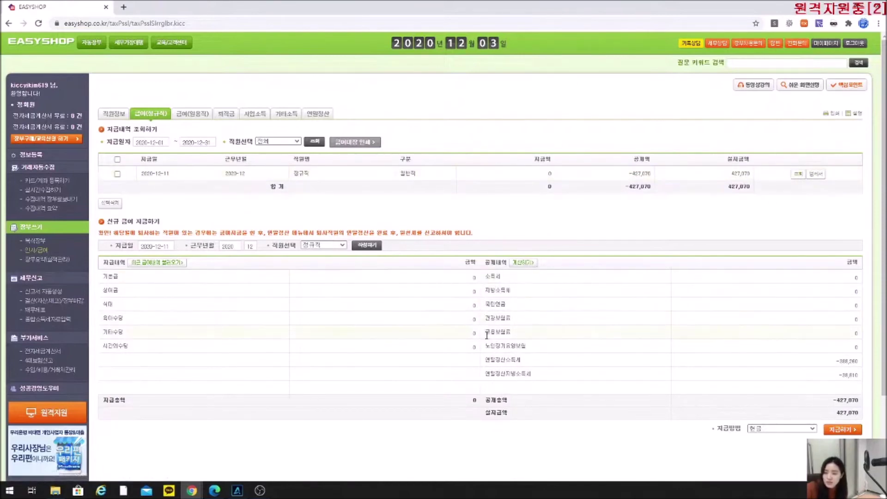
{"action": "mouse_move", "coordinate": [528, 364]}
{"action": "left_mouse_down"}
{"action": "mouse_move", "coordinate": [484, 363]}
{"action": "mouse_move", "coordinate": [486, 374]}
{"action": "mouse_move", "coordinate": [523, 376]}
{"action": "left_mouse_up"}
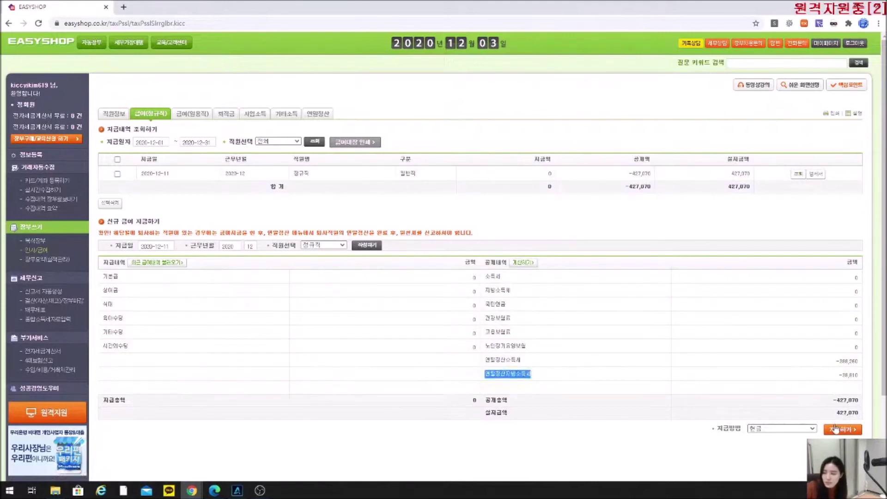
{"action": "left_click", "coordinate": [577, 445]}
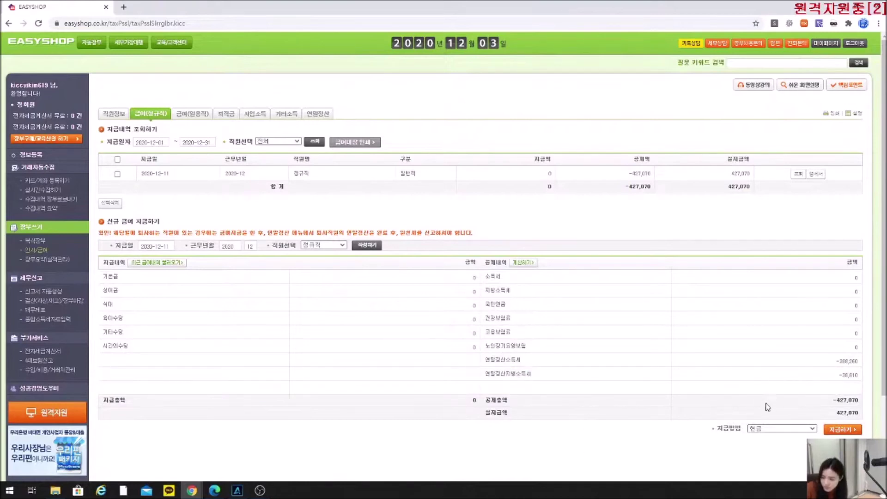
{"action": "left_click_drag", "start_coordinate": [549, 416], "coordinate": [485, 414]}
{"action": "left_click", "coordinate": [485, 433]}
{"action": "double_click", "coordinate": [848, 413]}
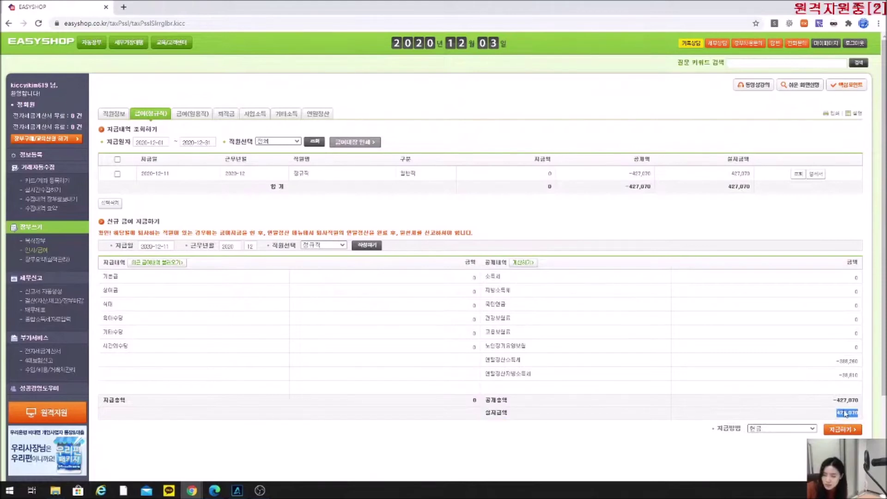
{"action": "left_click", "coordinate": [445, 278]}
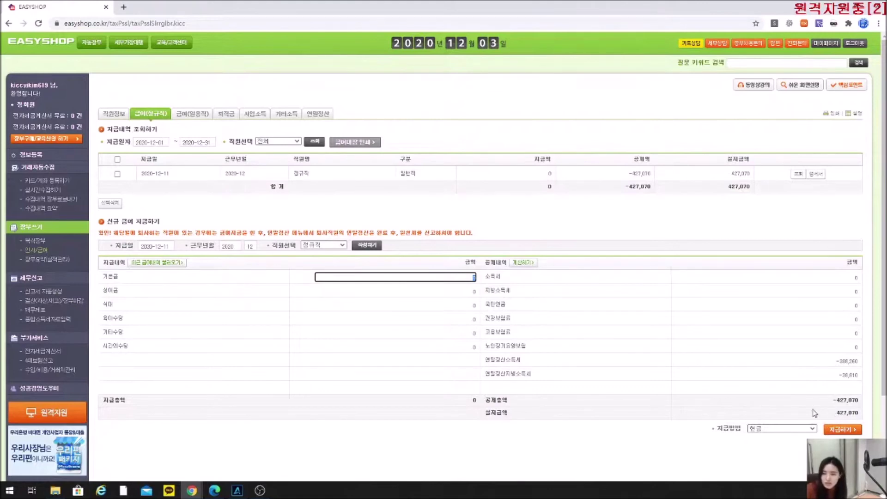
{"action": "left_click", "coordinate": [835, 418]}
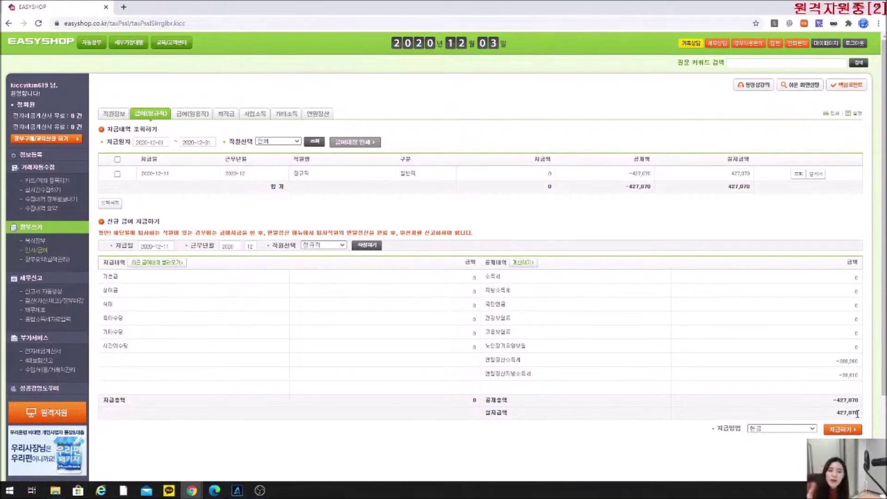
{"action": "left_click_drag", "start_coordinate": [858, 414], "coordinate": [836, 417]}
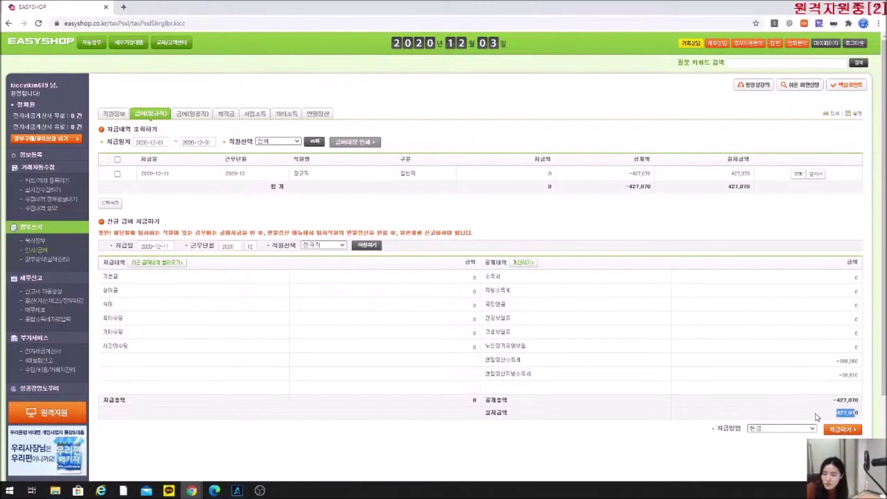
{"action": "left_click", "coordinate": [311, 115]}
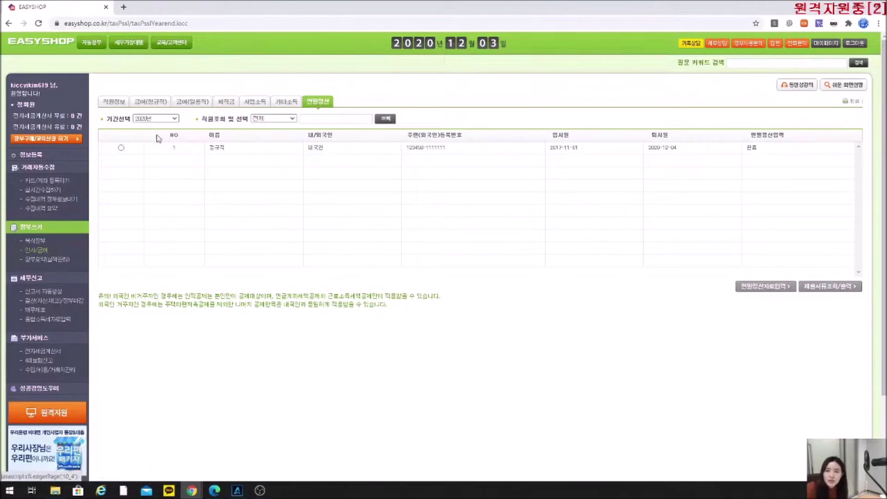
View the first employee's settlement result showing income and local tax refunds, then close it.
{"action": "left_click", "coordinate": [121, 147]}
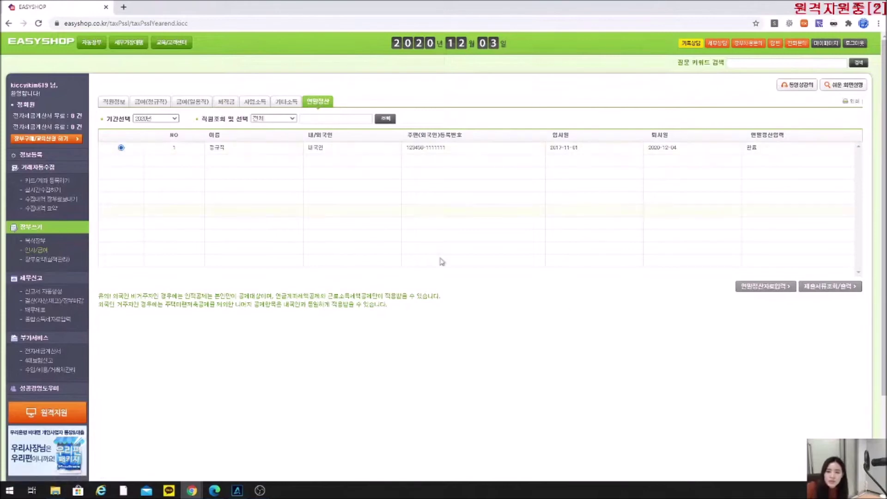
{"action": "left_click", "coordinate": [782, 292]}
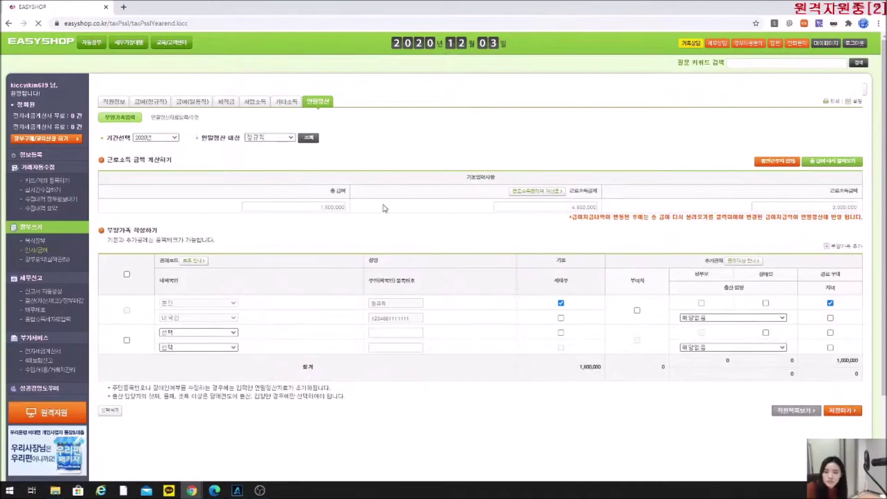
{"action": "left_click", "coordinate": [180, 119]}
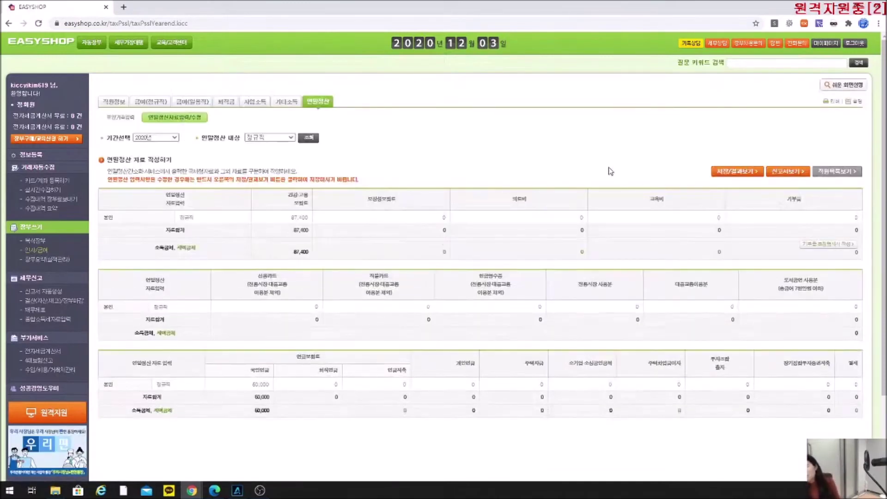
{"action": "left_click", "coordinate": [734, 175]}
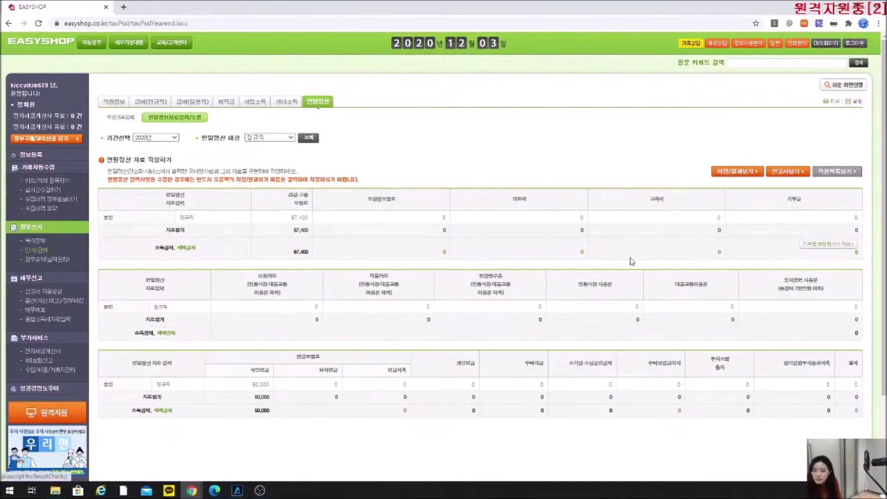
{"action": "left_click_drag", "start_coordinate": [495, 396], "coordinate": [512, 411]}
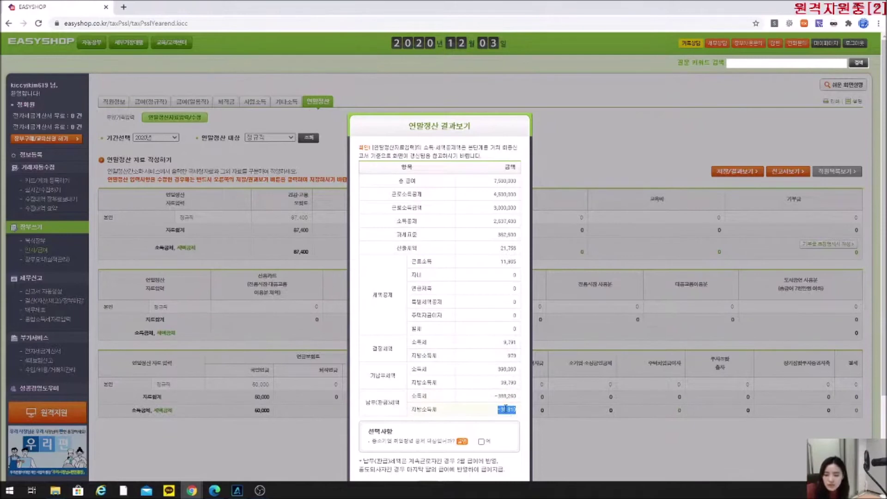
{"action": "left_click_drag", "start_coordinate": [397, 401], "coordinate": [370, 402]}
{"action": "left_click", "coordinate": [483, 403]}
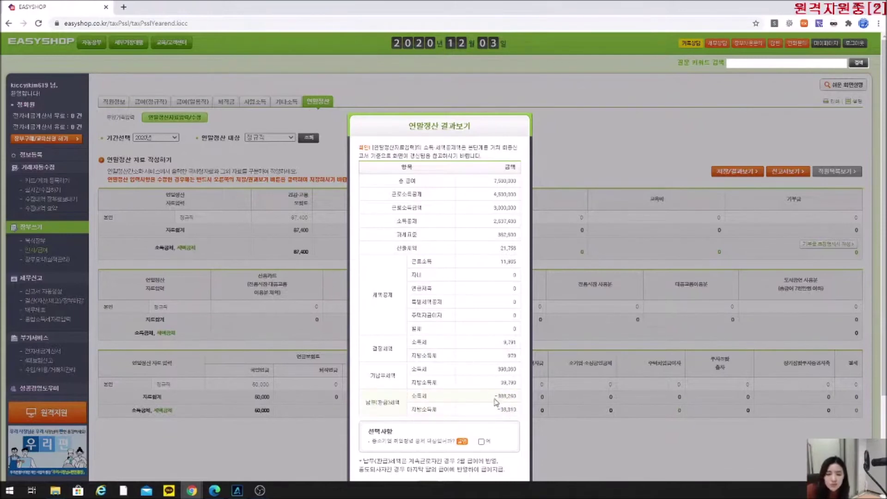
{"action": "scroll", "coordinate": [500, 412], "scroll_direction": "down", "scroll_amount": 2}
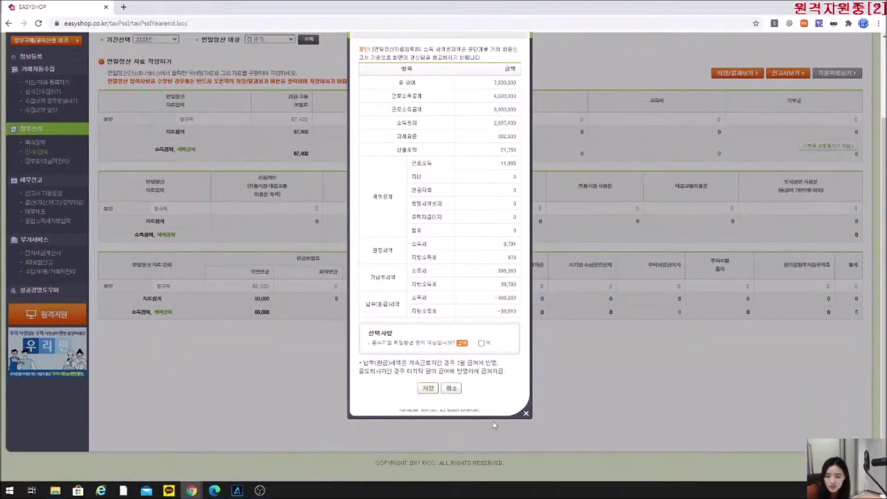
{"action": "left_click", "coordinate": [526, 412]}
{"action": "scroll", "coordinate": [397, 379], "scroll_direction": "up", "scroll_amount": 2}
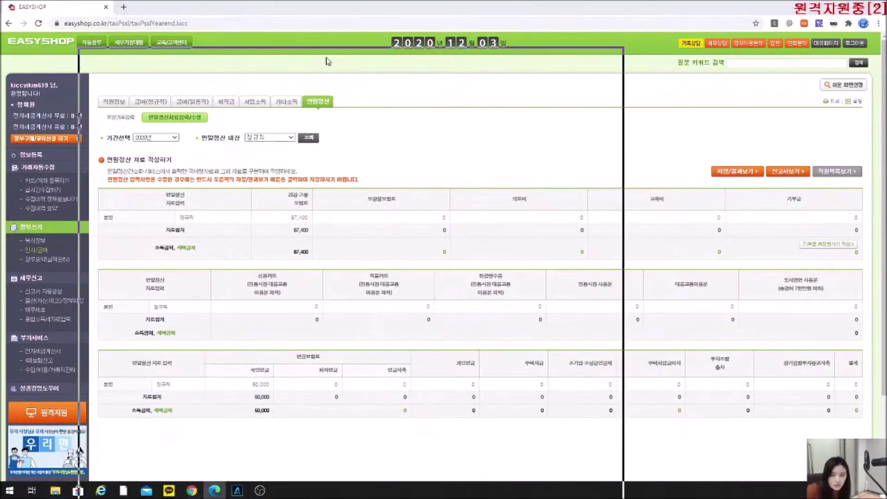
Underline the manual heading 원천징수이행상황신고서 확인하기 in red and minimize the PDF.
{"action": "key", "text": "alt+Tab"}
{"action": "left_click_drag", "start_coordinate": [141, 119], "coordinate": [281, 115]}
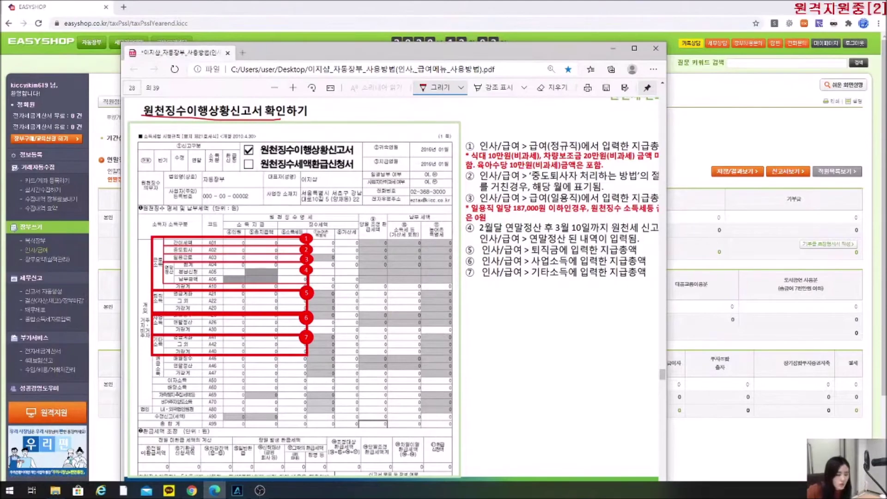
{"action": "left_click", "coordinate": [613, 48]}
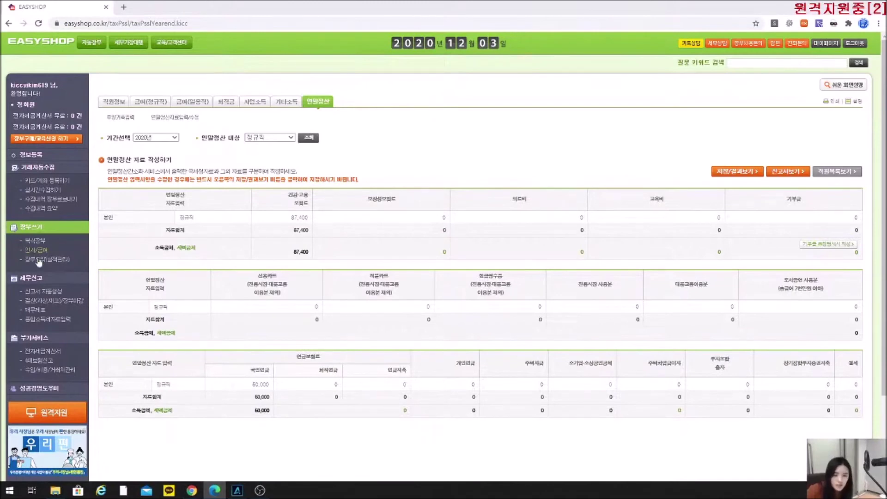
Generate and review the November 2020 withholding report (3,900,000 paid, 33,570 withheld), then close it.
{"action": "left_click", "coordinate": [45, 293]}
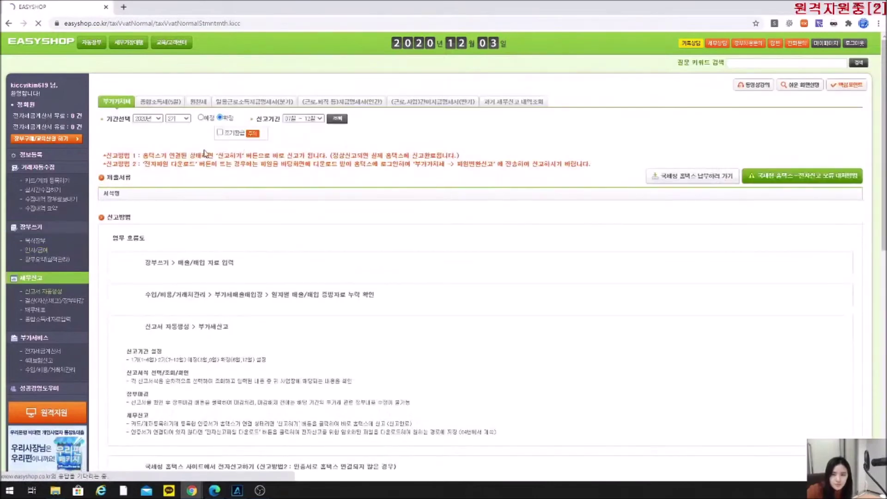
{"action": "left_click", "coordinate": [199, 102]}
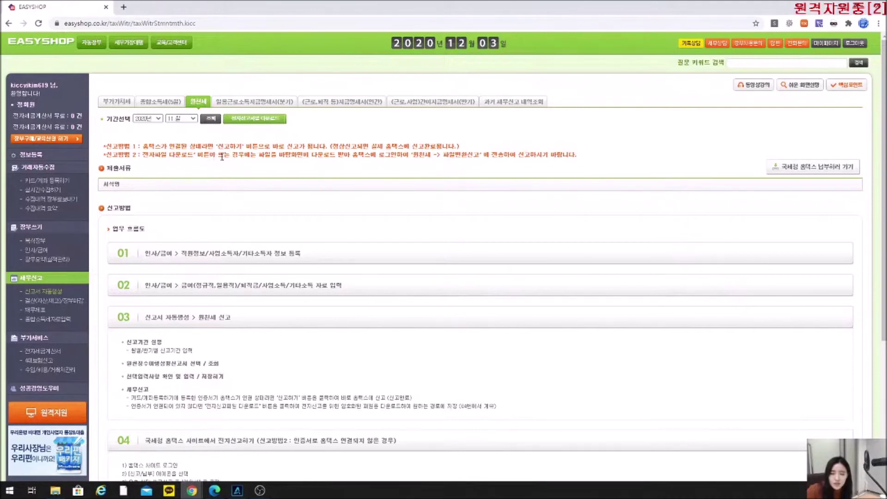
{"action": "left_click", "coordinate": [209, 120]}
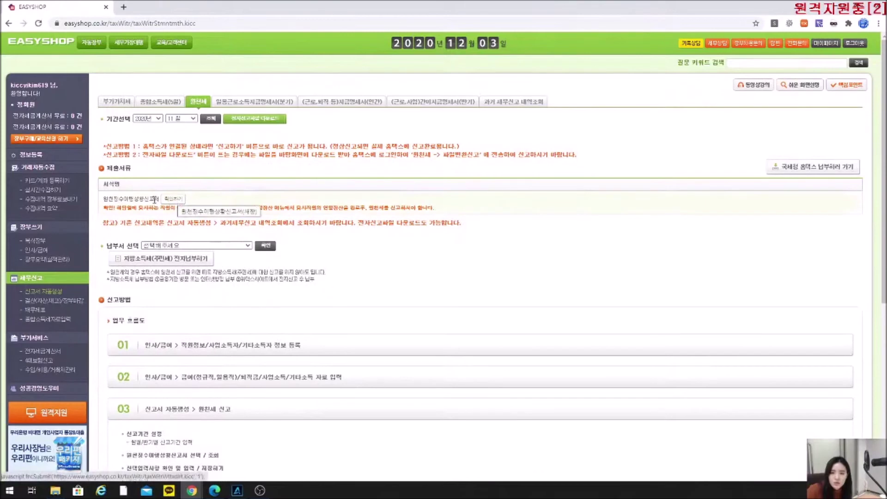
{"action": "left_click", "coordinate": [173, 201]}
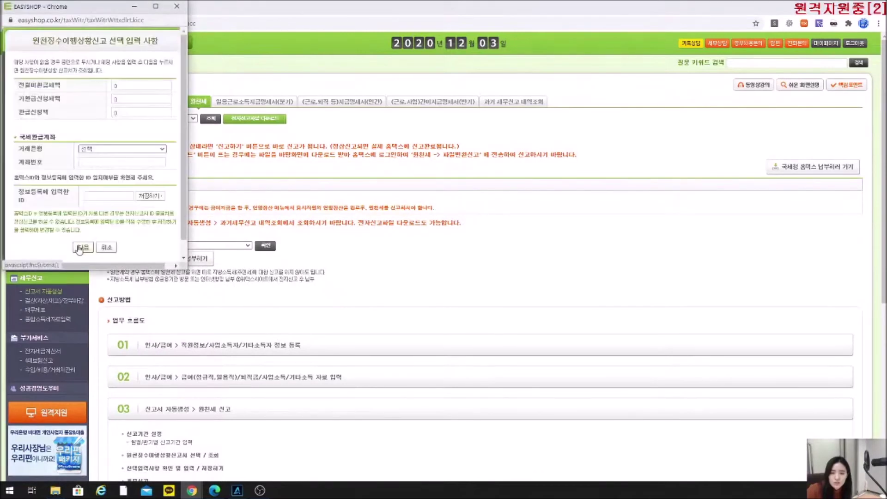
{"action": "left_click", "coordinate": [82, 248]}
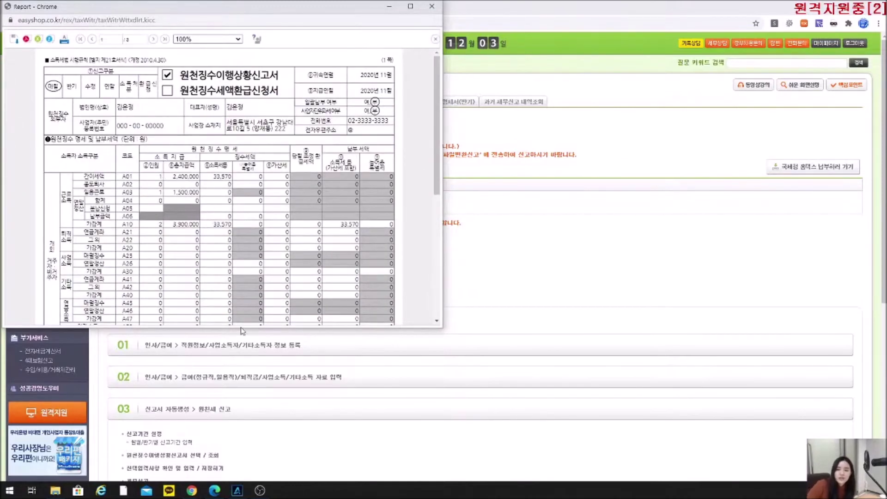
{"action": "left_click", "coordinate": [431, 6]}
{"action": "left_click", "coordinate": [176, 119]}
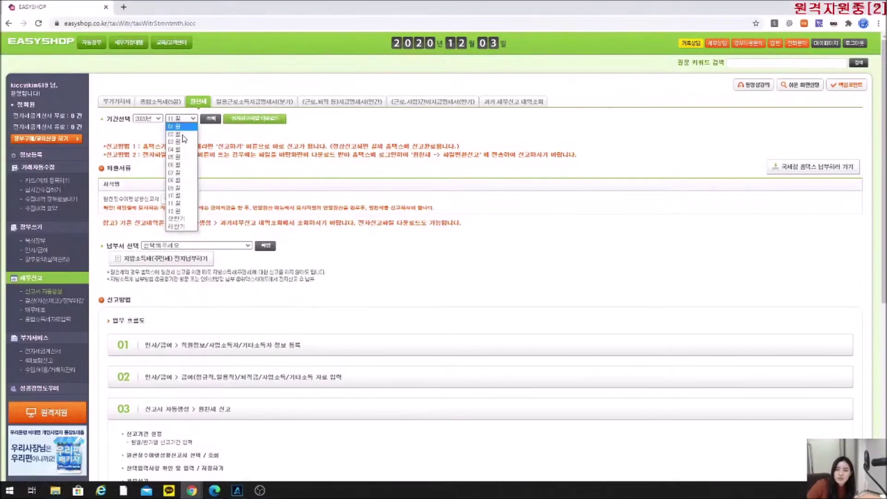
Switch the month to 12월 and open the December 2020 withholding report showing 7,500,000 leaver pay.
{"action": "left_click", "coordinate": [182, 216]}
{"action": "left_click", "coordinate": [211, 119]}
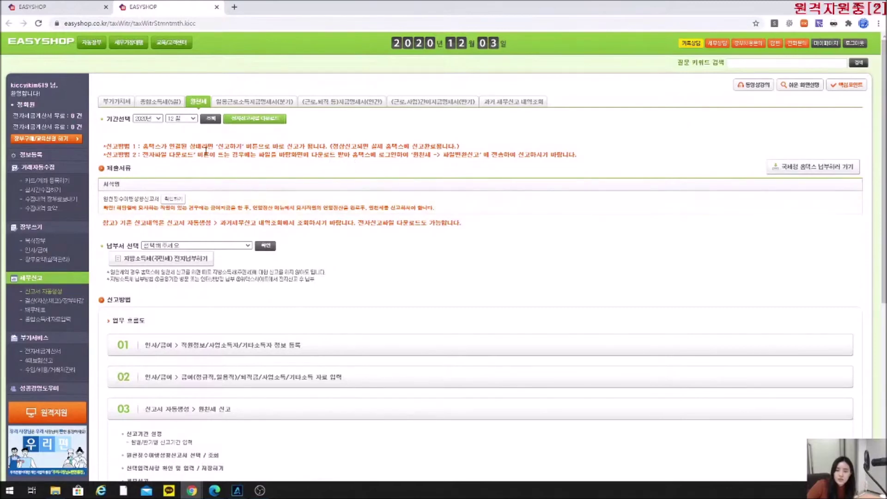
{"action": "left_click", "coordinate": [173, 199]}
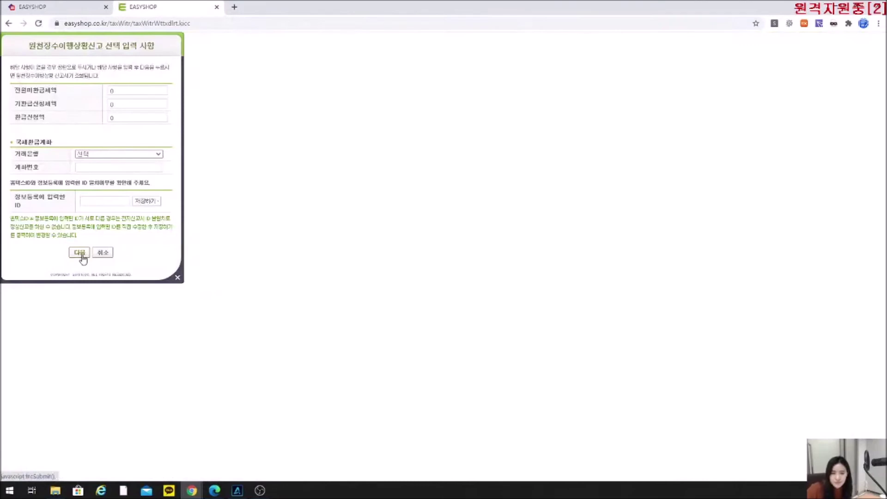
{"action": "left_click", "coordinate": [82, 254]}
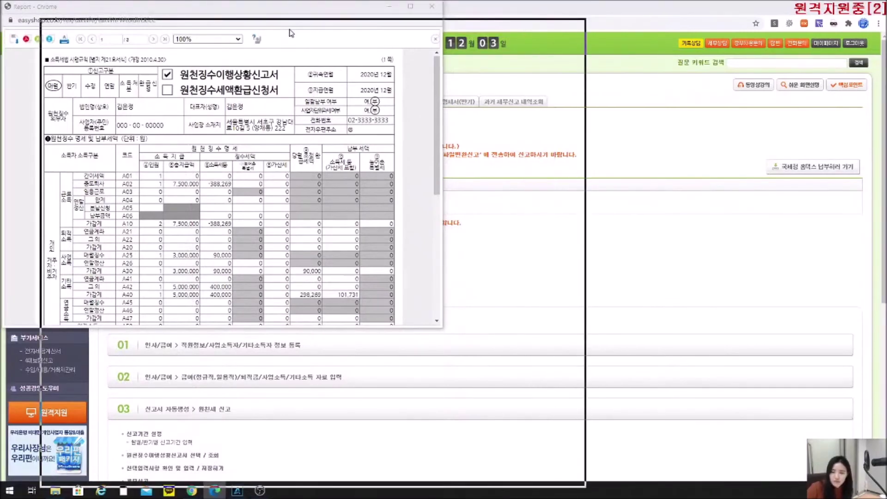
{"action": "key", "text": "alt+Tab"}
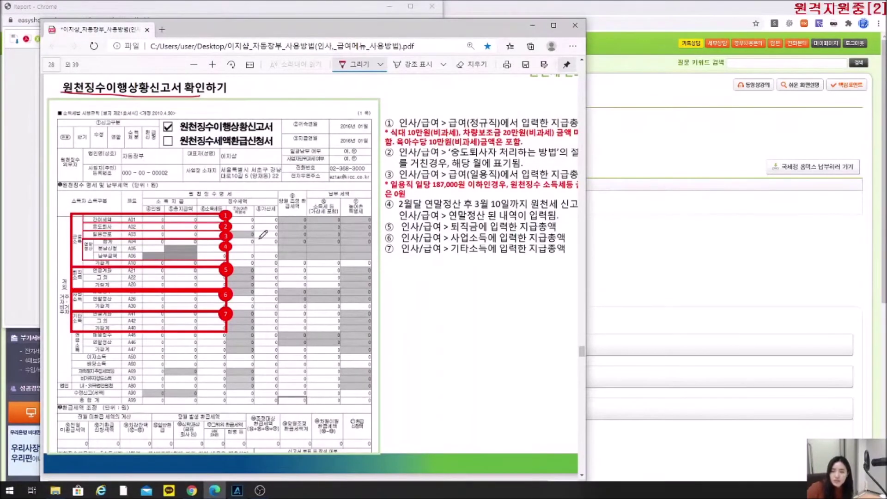
Place the manual beside the December report and circle the 중도퇴사 row A02 for comparison.
{"action": "left_click_drag", "start_coordinate": [254, 27], "coordinate": [573, 22]}
{"action": "left_click_drag", "start_coordinate": [229, 12], "coordinate": [171, 41]}
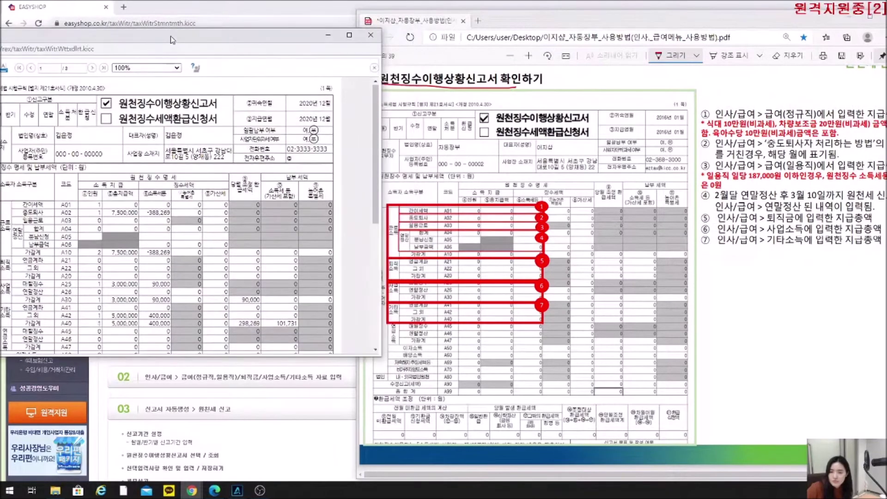
{"action": "left_click", "coordinate": [409, 217]}
{"action": "mouse_move", "coordinate": [433, 215]}
{"action": "left_mouse_down"}
{"action": "mouse_move", "coordinate": [405, 214]}
{"action": "mouse_move", "coordinate": [420, 220]}
{"action": "left_mouse_up"}
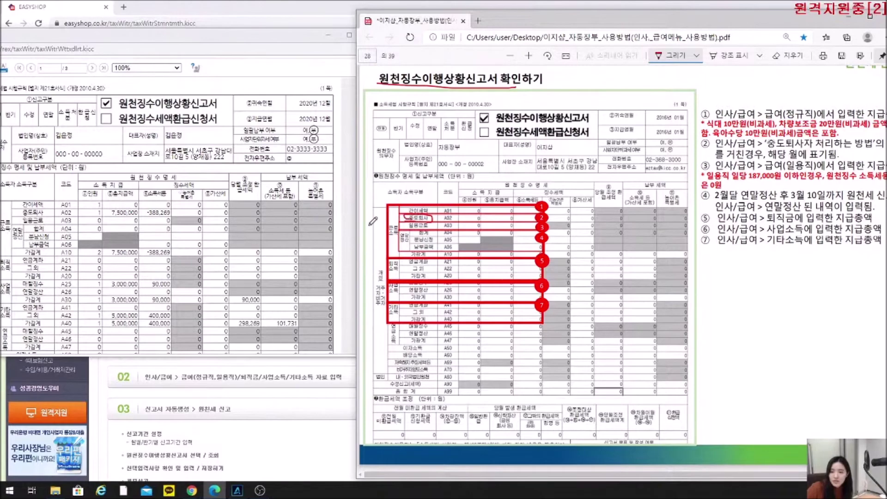
{"action": "left_click", "coordinate": [169, 218]}
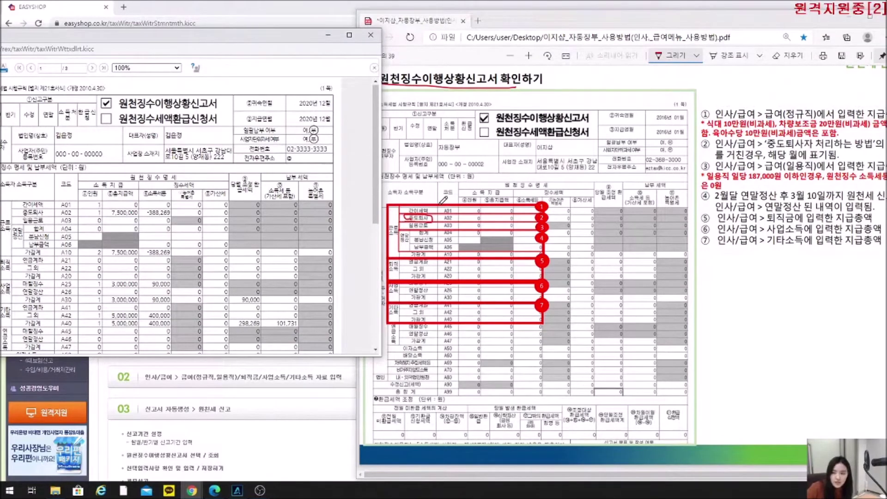
{"action": "left_click", "coordinate": [479, 203]}
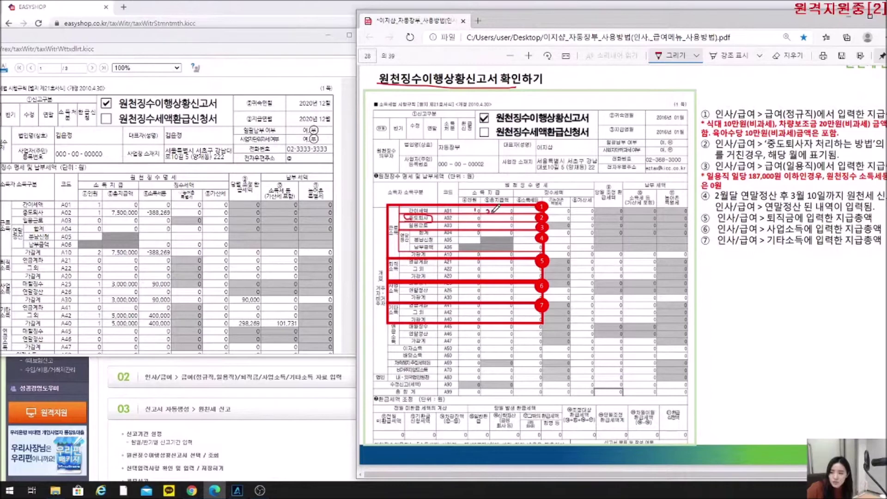
In red, extend the A01 squiggle, underline '187,000원 이하' and circle '일' in '일당'.
{"action": "left_click_drag", "start_coordinate": [498, 211], "coordinate": [502, 211]}
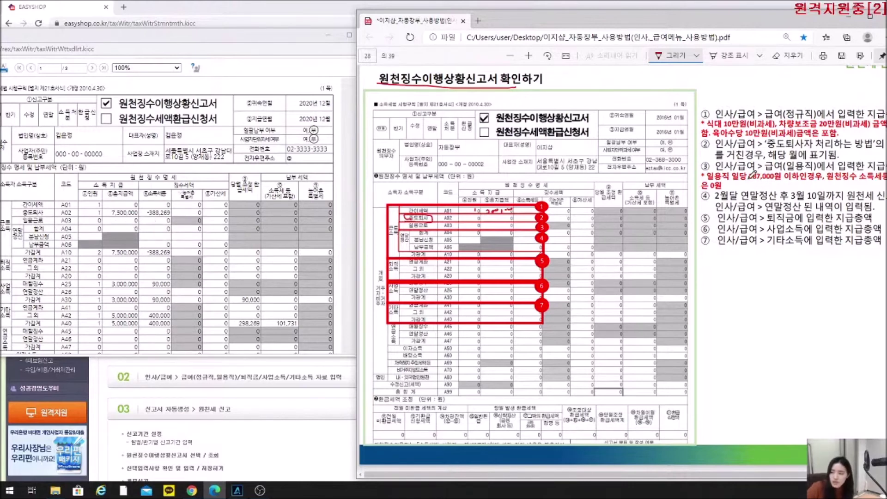
{"action": "left_click_drag", "start_coordinate": [751, 180], "coordinate": [807, 180]}
{"action": "mouse_move", "coordinate": [748, 177]}
{"action": "left_mouse_down"}
{"action": "mouse_move", "coordinate": [734, 180]}
{"action": "mouse_move", "coordinate": [745, 168]}
{"action": "left_mouse_up"}
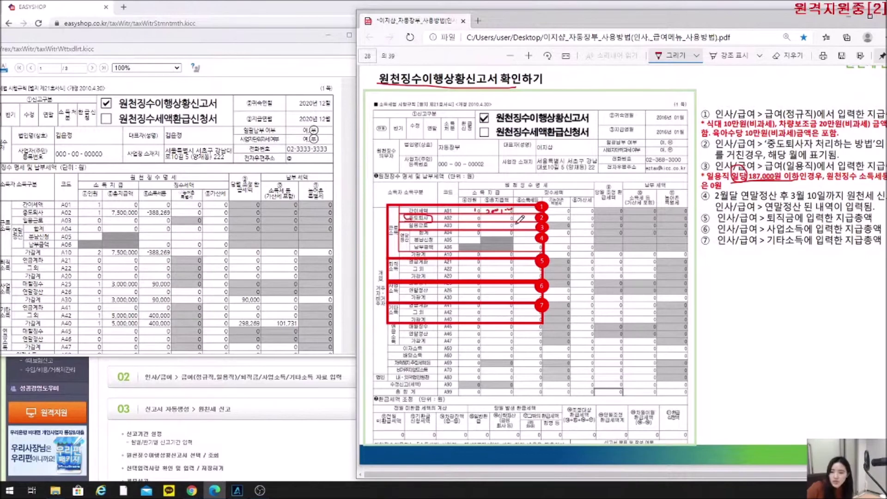
Mark rows A02–A04 and 급여(일용직) in item ③ in red, then shift the manual window left.
{"action": "left_click_drag", "start_coordinate": [524, 224], "coordinate": [536, 226]}
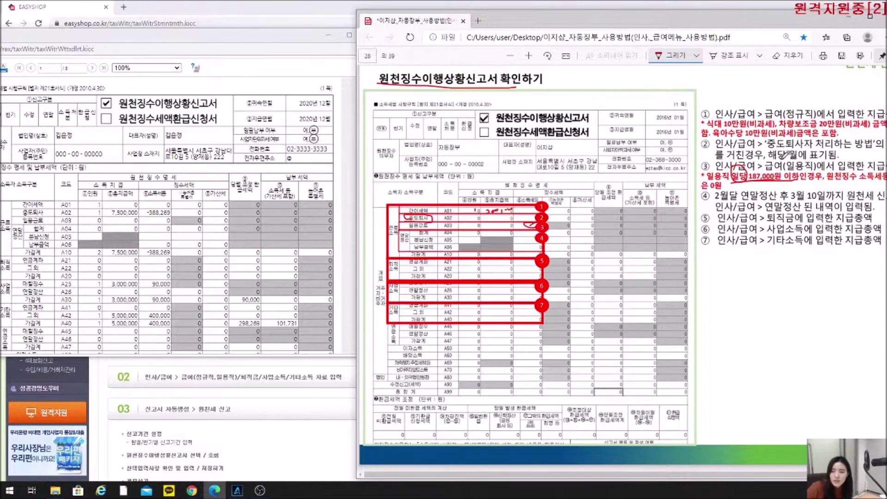
{"action": "left_click_drag", "start_coordinate": [745, 177], "coordinate": [795, 162]}
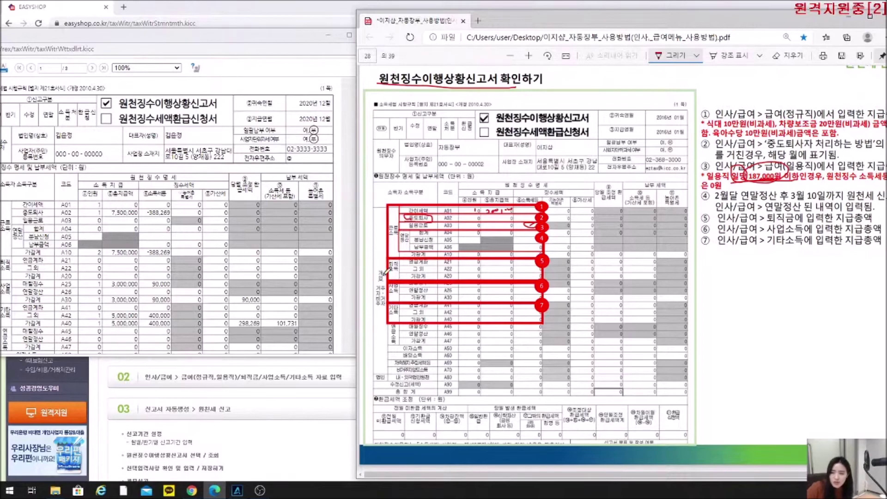
{"action": "left_click_drag", "start_coordinate": [401, 233], "coordinate": [411, 232]}
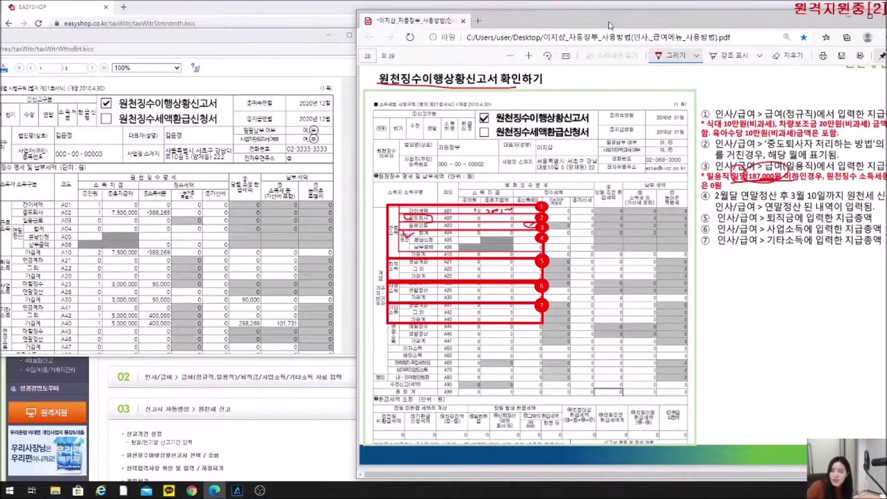
{"action": "left_click_drag", "start_coordinate": [611, 23], "coordinate": [423, 26]}
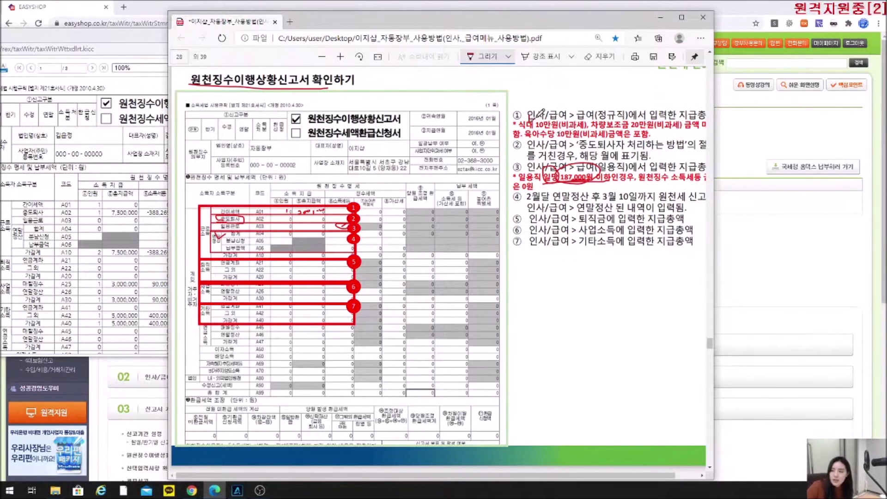
Mark 차량보조금, 10만원(비과세) and 20만원(비과세) in item ①'s note in red.
{"action": "left_click_drag", "start_coordinate": [610, 122], "coordinate": [619, 118]}
{"action": "left_click_drag", "start_coordinate": [551, 123], "coordinate": [553, 128]}
{"action": "left_click_drag", "start_coordinate": [640, 121], "coordinate": [633, 113]}
{"action": "left_click_drag", "start_coordinate": [560, 129], "coordinate": [584, 129]}
{"action": "left_click_drag", "start_coordinate": [649, 128], "coordinate": [683, 121]}
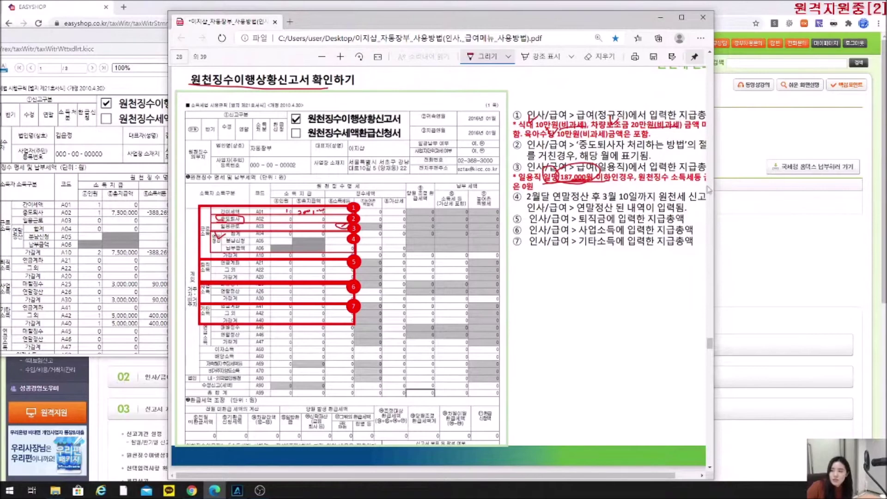
Widen the manual, underline '육아수당 10만원(비과세)금액', then bring the December report forward and close it.
{"action": "left_click_drag", "start_coordinate": [715, 247], "coordinate": [825, 247]}
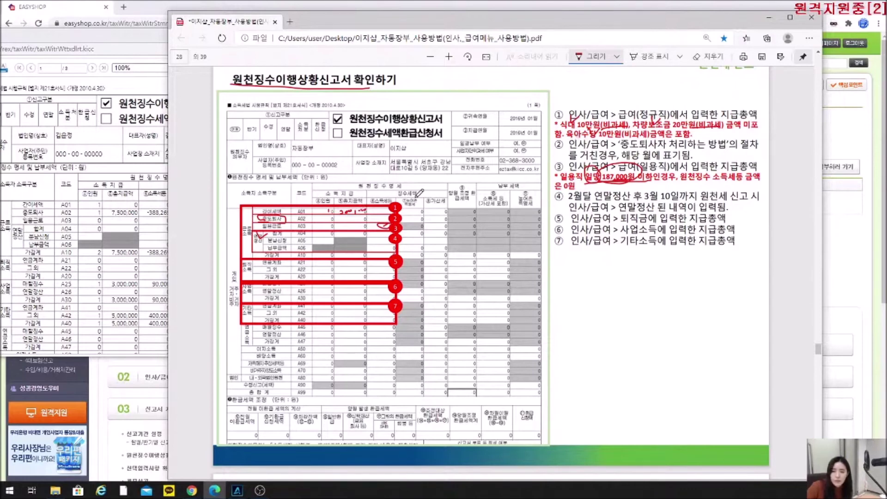
{"action": "left_click_drag", "start_coordinate": [572, 137], "coordinate": [661, 137]}
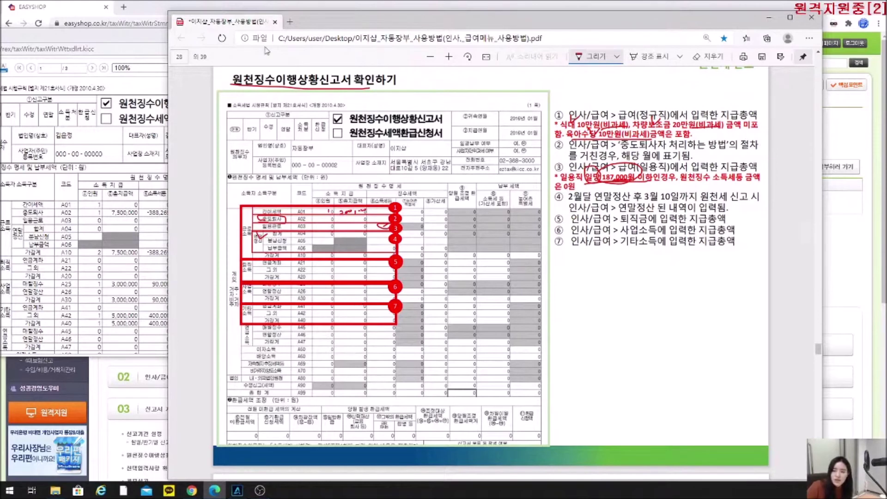
{"action": "left_click", "coordinate": [113, 215]}
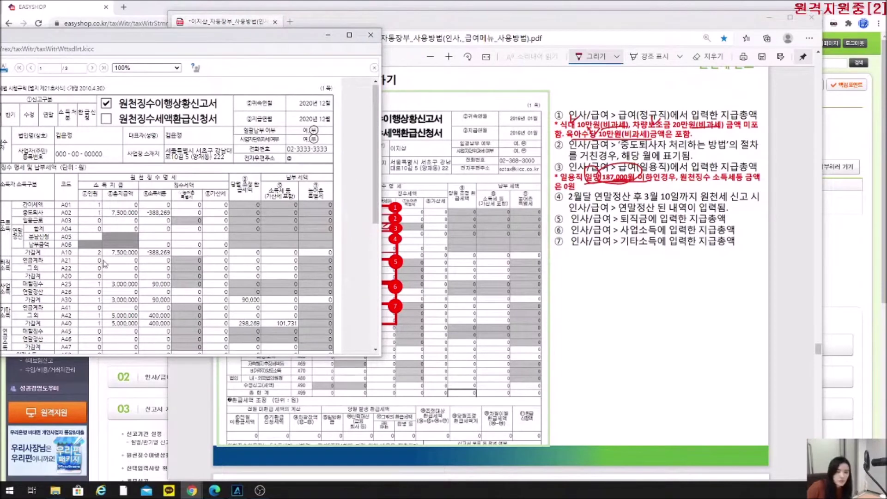
{"action": "left_click", "coordinate": [372, 36]}
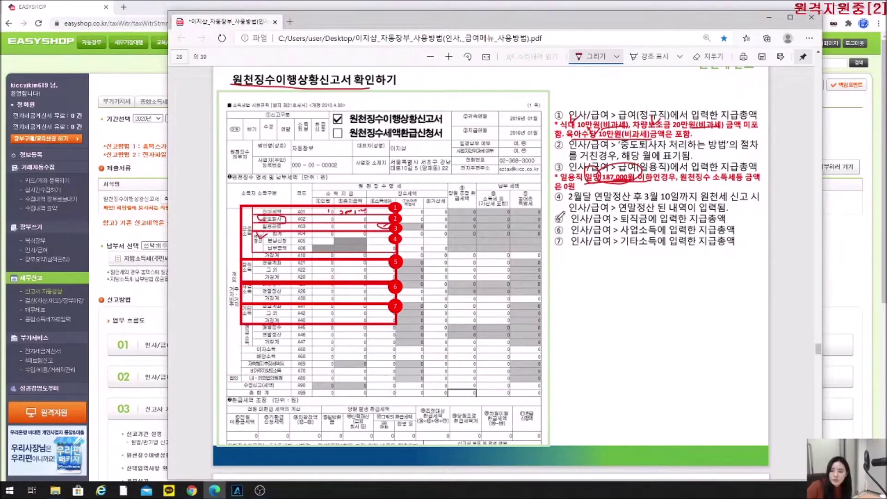
On the manual's page 30, strike through 카드/계좌등록하기, then open EasyShop's card/account registration page.
{"action": "scroll", "coordinate": [619, 319], "scroll_direction": "down", "scroll_amount": 8}
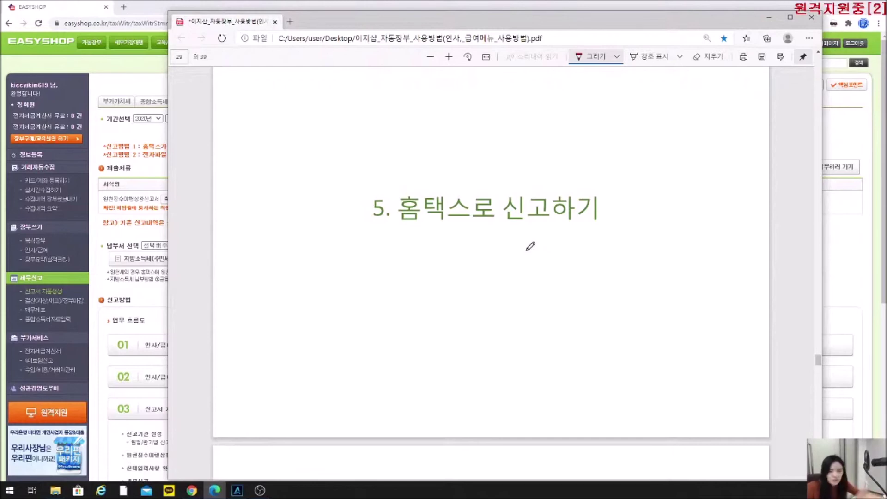
{"action": "scroll", "coordinate": [530, 246], "scroll_direction": "down", "scroll_amount": 5}
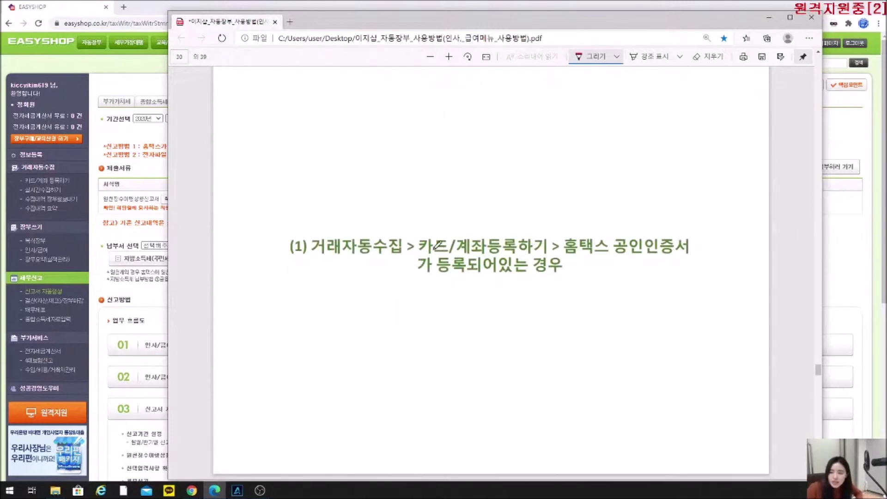
{"action": "left_click_drag", "start_coordinate": [424, 253], "coordinate": [536, 245]}
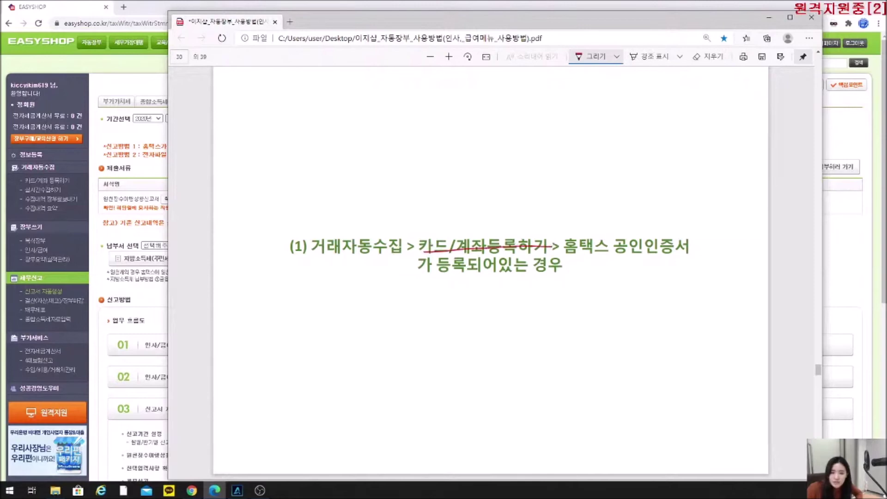
{"action": "left_click", "coordinate": [49, 184]}
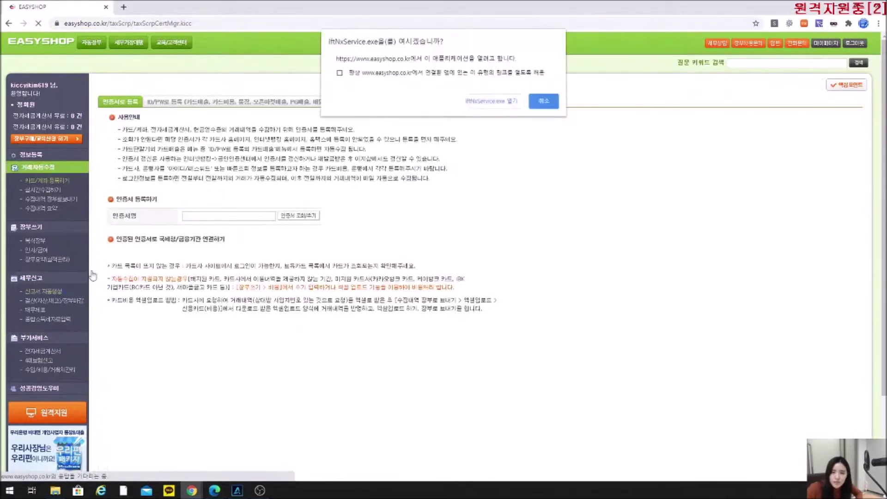
Cancel the open-app prompt and go to 신고서 자동생성, selecting the 원천세 tab.
{"action": "left_click", "coordinate": [482, 103]}
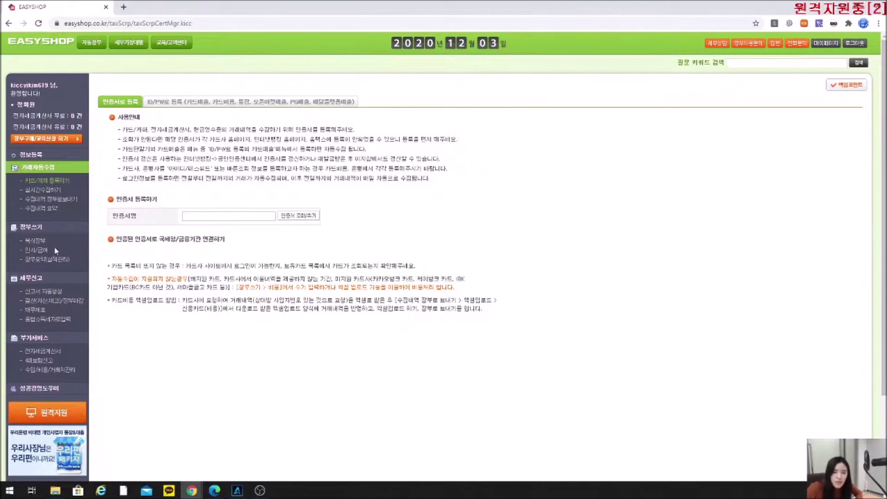
{"action": "left_click", "coordinate": [55, 294]}
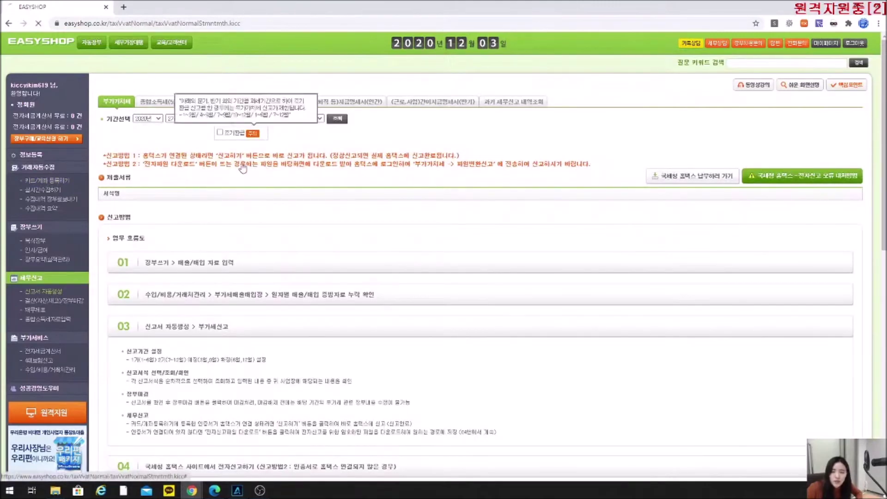
{"action": "left_click", "coordinate": [198, 103]}
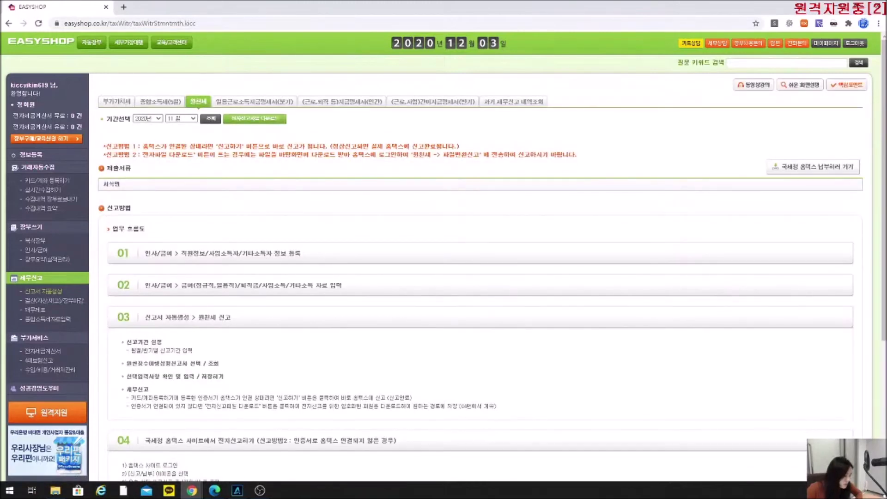
Underline '등록되어있는' in red in the manual's Hometax certificate heading, then minimize the manual.
{"action": "key", "text": "alt+Tab"}
{"action": "left_click_drag", "start_coordinate": [443, 278], "coordinate": [533, 278]}
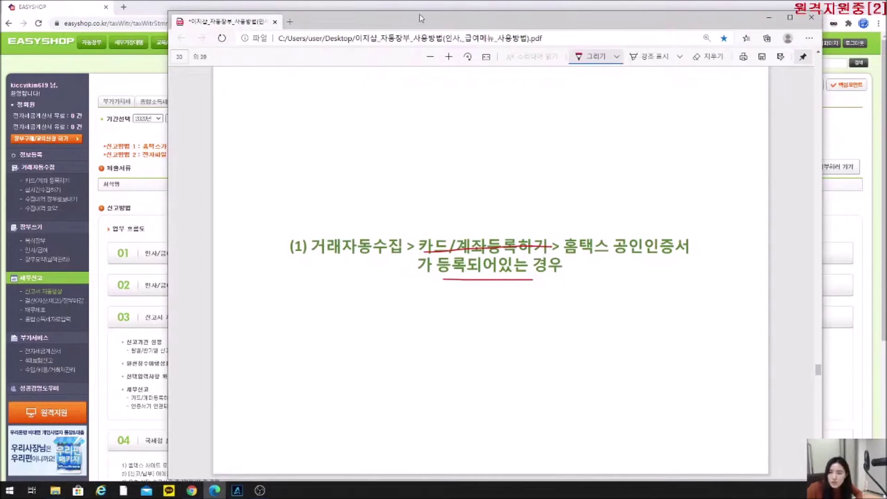
{"action": "left_click", "coordinate": [771, 18]}
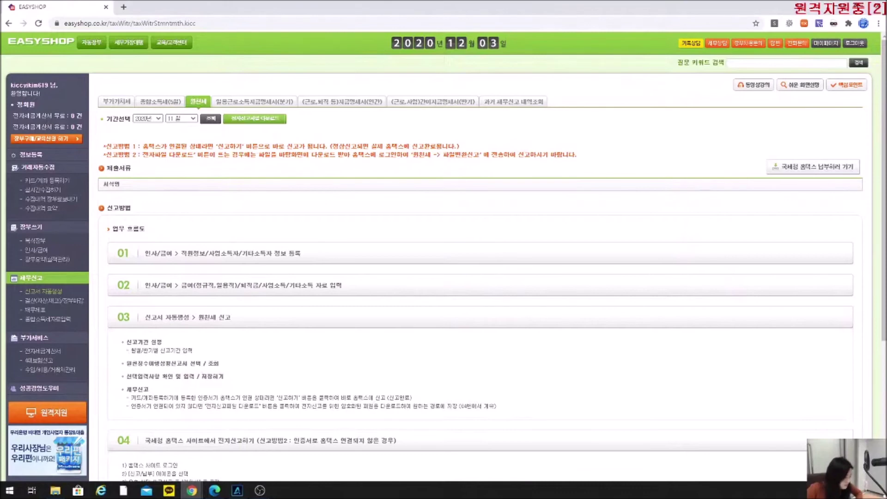
Mark the year and month selectors in the manual in red, then return to EasyShop's November 2020 원천세 tab.
{"action": "key", "text": "alt+Tab"}
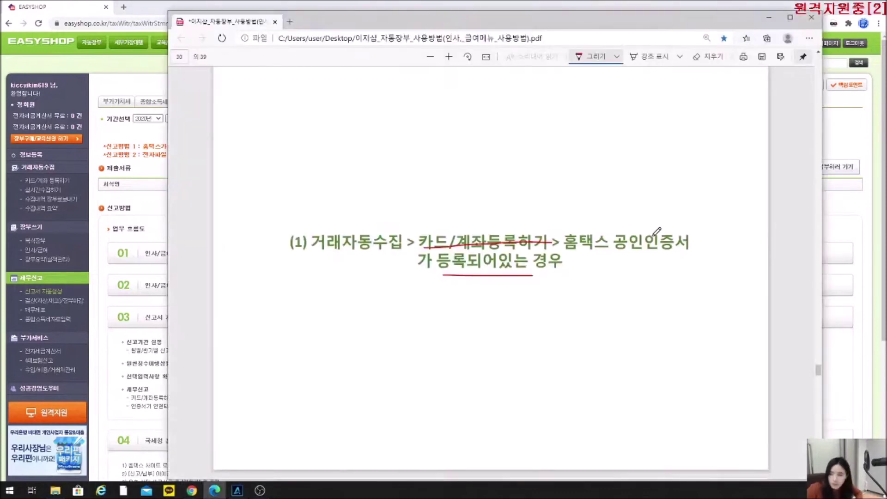
{"action": "scroll", "coordinate": [657, 232], "scroll_direction": "down", "scroll_amount": 3}
{"action": "mouse_move", "coordinate": [433, 252]}
{"action": "left_mouse_down"}
{"action": "mouse_move", "coordinate": [435, 265]}
{"action": "mouse_move", "coordinate": [402, 226]}
{"action": "mouse_move", "coordinate": [422, 268]}
{"action": "left_mouse_up"}
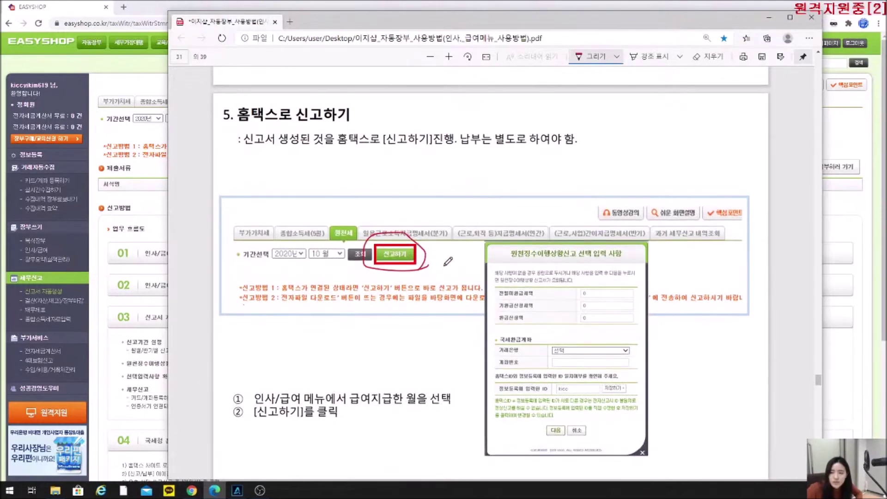
{"action": "scroll", "coordinate": [443, 259], "scroll_direction": "down", "scroll_amount": 2}
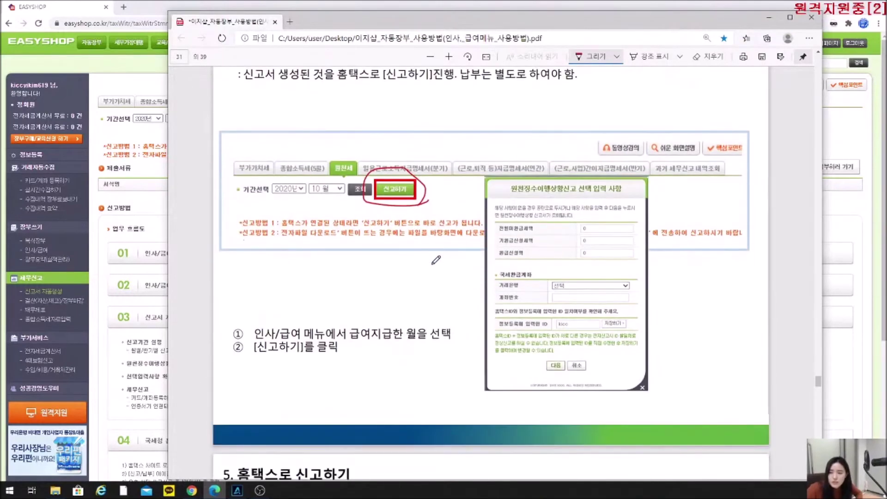
{"action": "left_click_drag", "start_coordinate": [274, 196], "coordinate": [337, 194]}
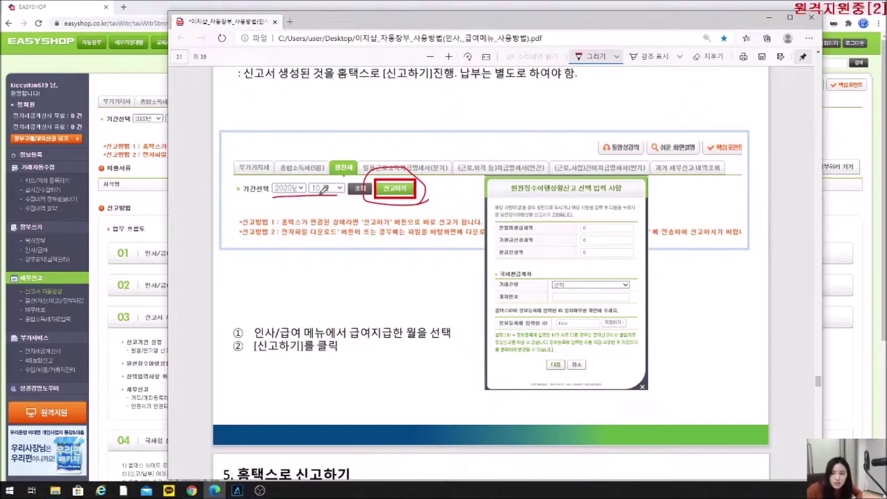
{"action": "left_click_drag", "start_coordinate": [317, 177], "coordinate": [325, 181]}
{"action": "left_click", "coordinate": [142, 136]}
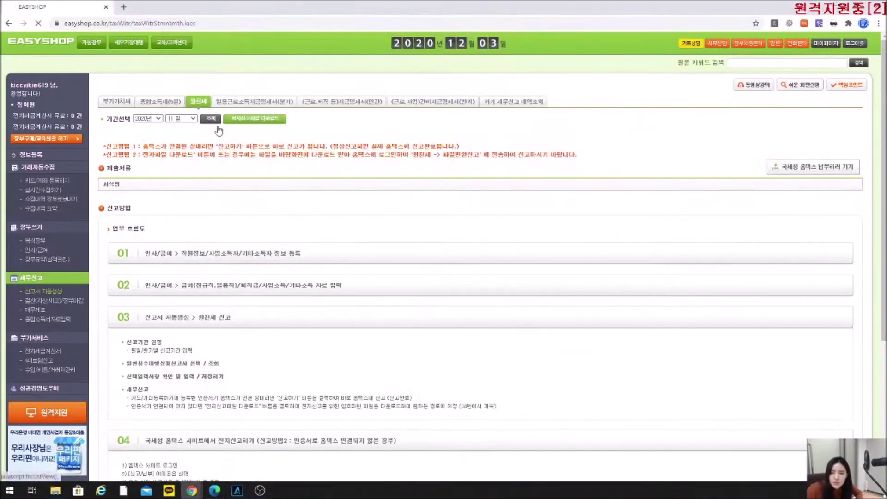
Load the November 2020 withholding filing and open its report input form, centred on screen.
{"action": "left_click", "coordinate": [217, 119]}
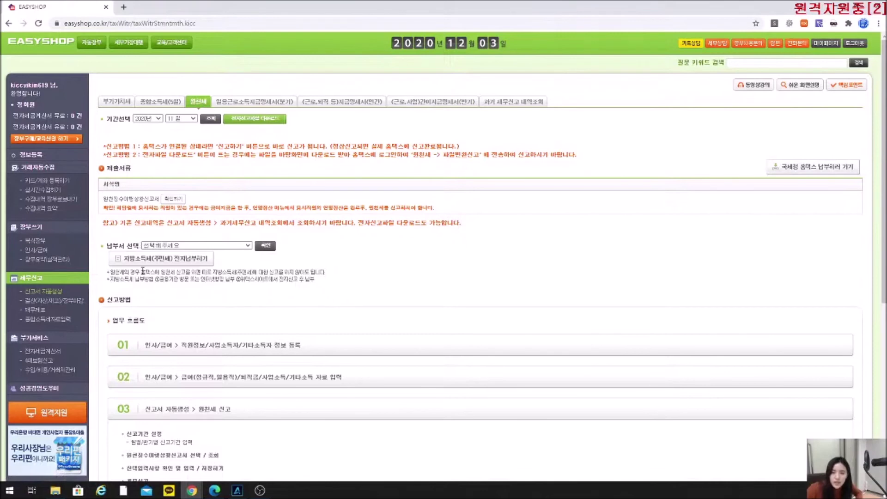
{"action": "left_click", "coordinate": [175, 201]}
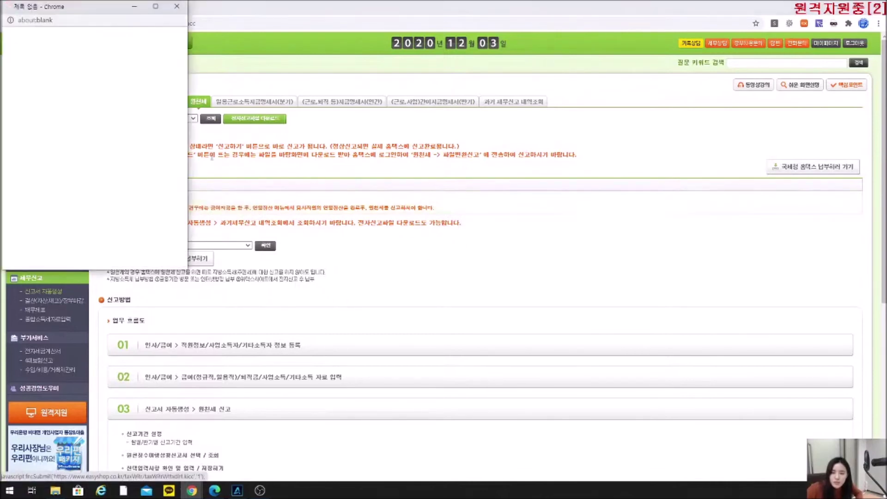
{"action": "left_click_drag", "start_coordinate": [62, 10], "coordinate": [333, 65]}
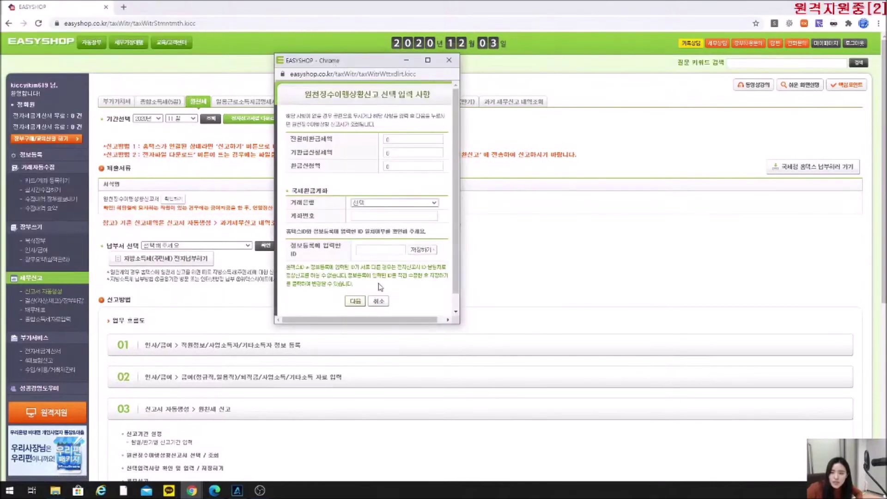
Enter 70,000 as the previous month's unrefunded tax (전월미환급세액) and generate the November report.
{"action": "left_click_drag", "start_coordinate": [416, 320], "coordinate": [423, 320]}
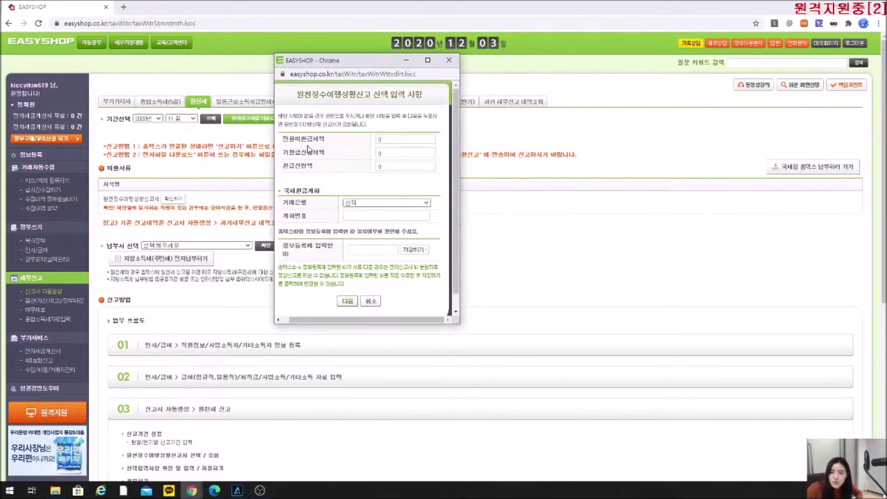
{"action": "mouse_move", "coordinate": [282, 141]}
{"action": "left_mouse_down"}
{"action": "mouse_move", "coordinate": [329, 141]}
{"action": "mouse_move", "coordinate": [283, 143]}
{"action": "left_mouse_up"}
{"action": "left_click", "coordinate": [331, 141]}
{"action": "left_click", "coordinate": [341, 143]}
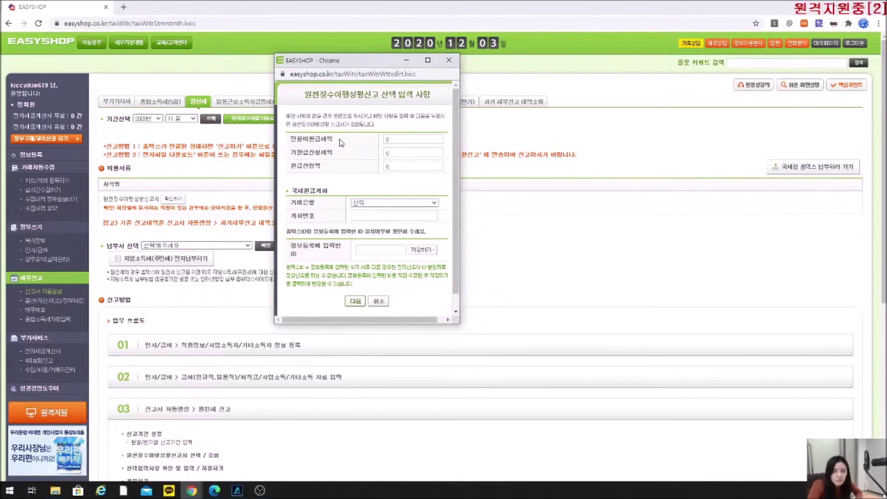
{"action": "left_click", "coordinate": [401, 139]}
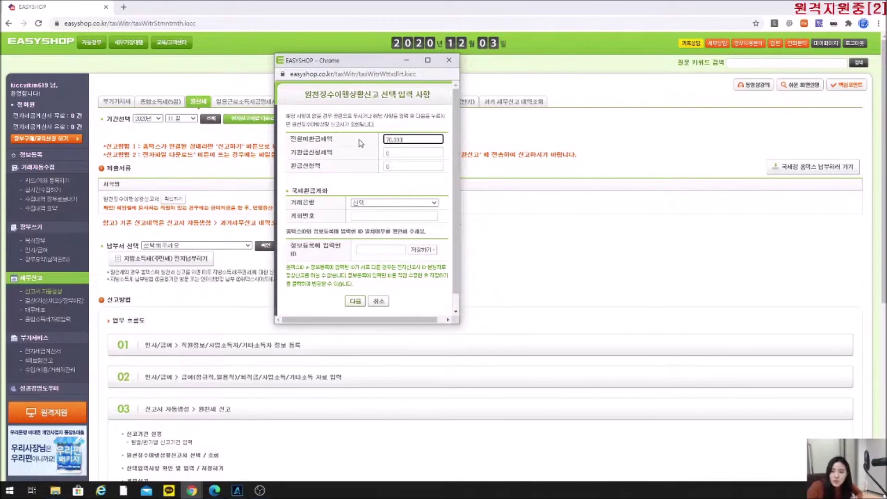
{"action": "left_click", "coordinate": [355, 301]}
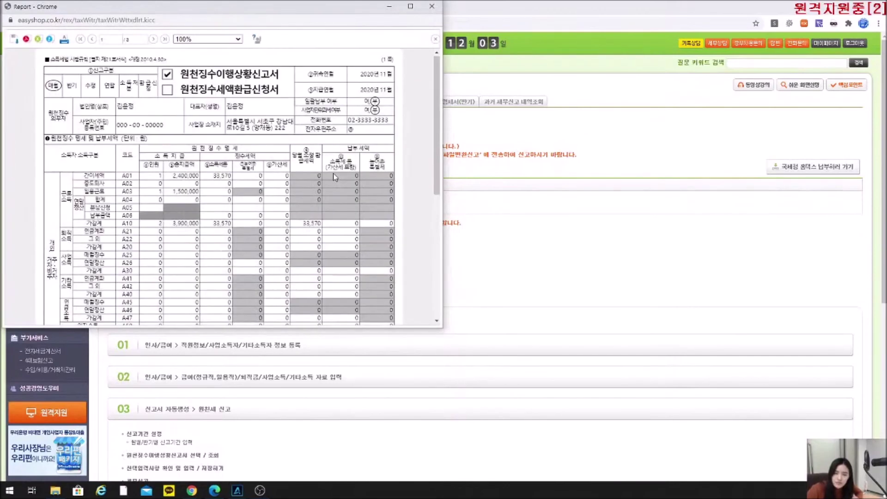
{"action": "scroll", "coordinate": [335, 176], "scroll_direction": "down", "scroll_amount": 5}
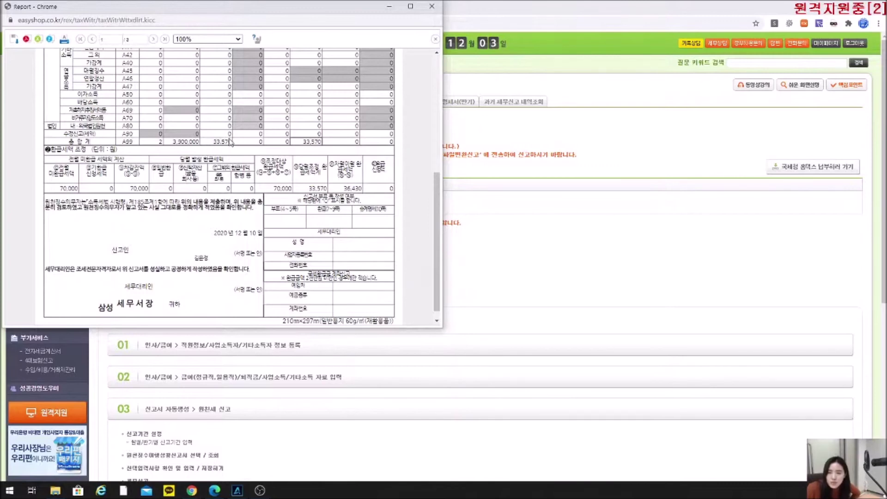
Scroll the November 2020 report down to its refund and tax totals, then close it.
{"action": "scroll", "coordinate": [318, 189], "scroll_direction": "down", "scroll_amount": 1}
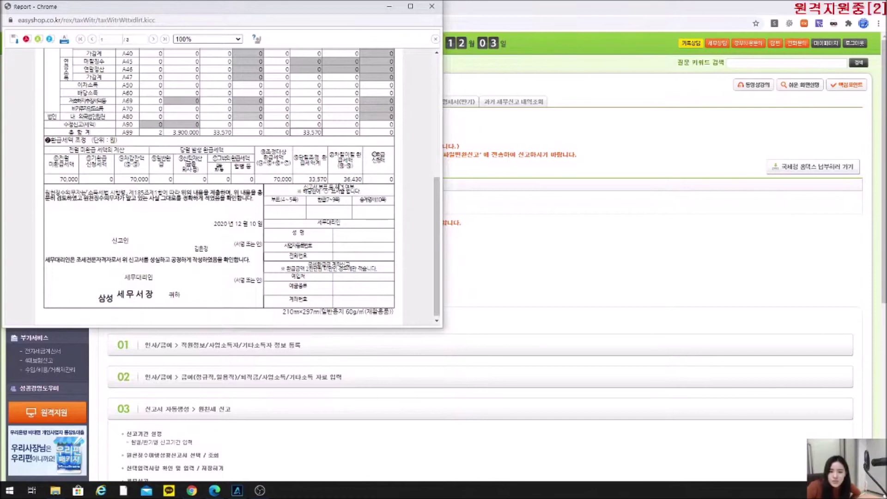
{"action": "left_click", "coordinate": [432, 6]}
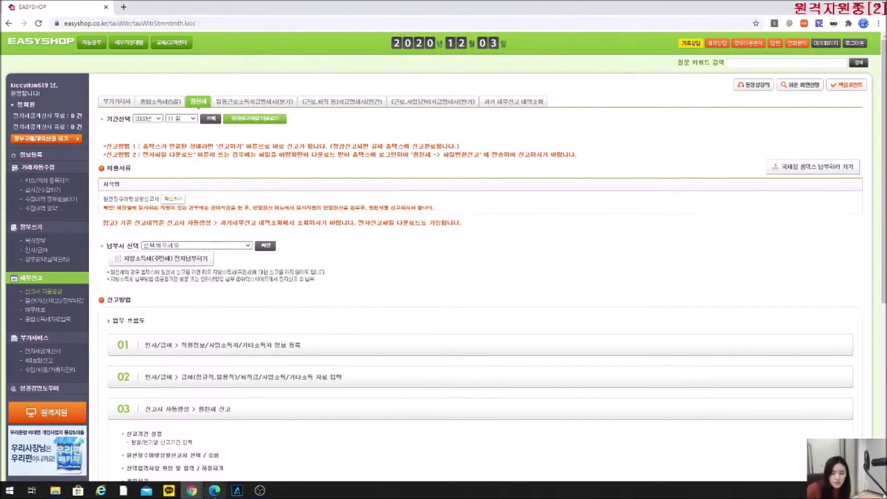
{"action": "mouse_move", "coordinate": [216, 491]}
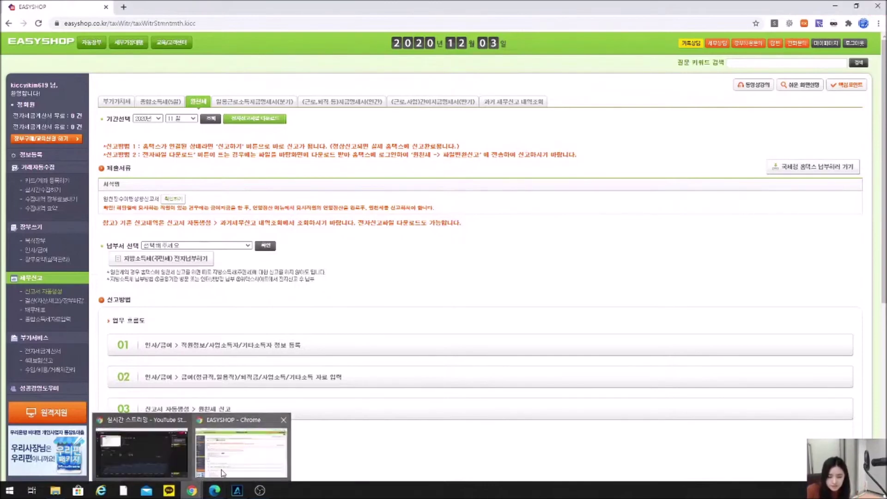
{"action": "left_click", "coordinate": [173, 199]}
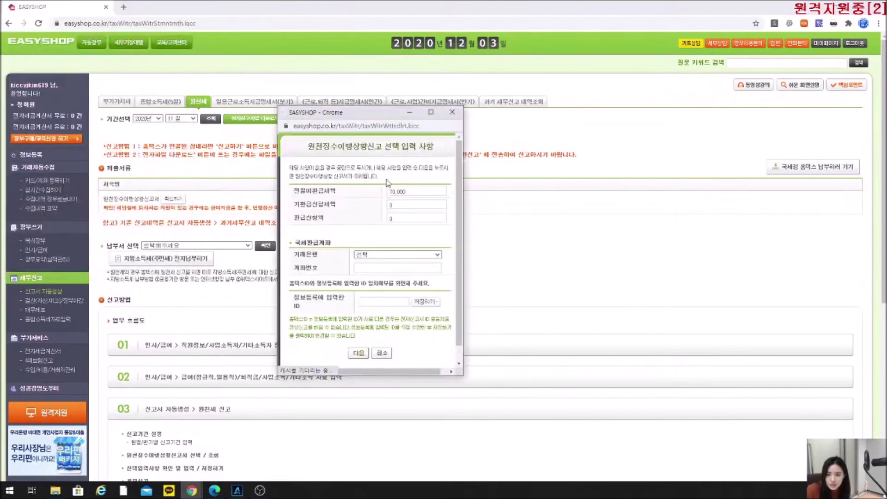
{"action": "left_click_drag", "start_coordinate": [417, 195], "coordinate": [387, 194]}
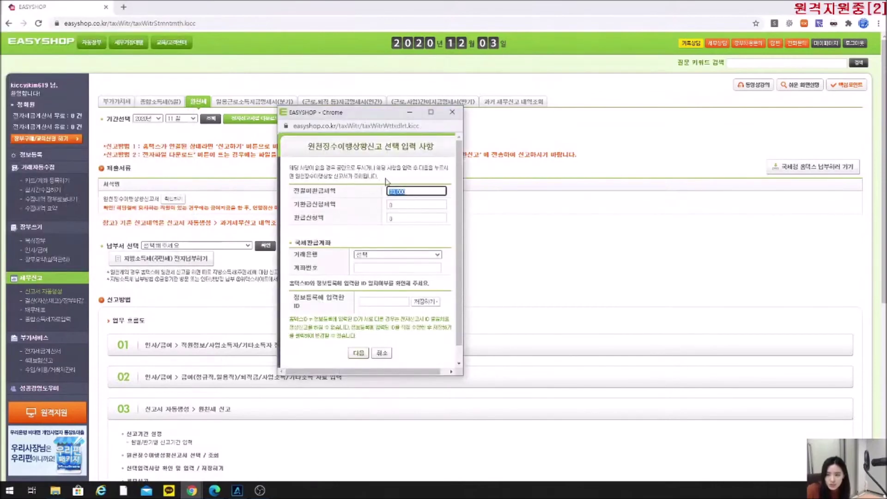
{"action": "left_click", "coordinate": [362, 225]}
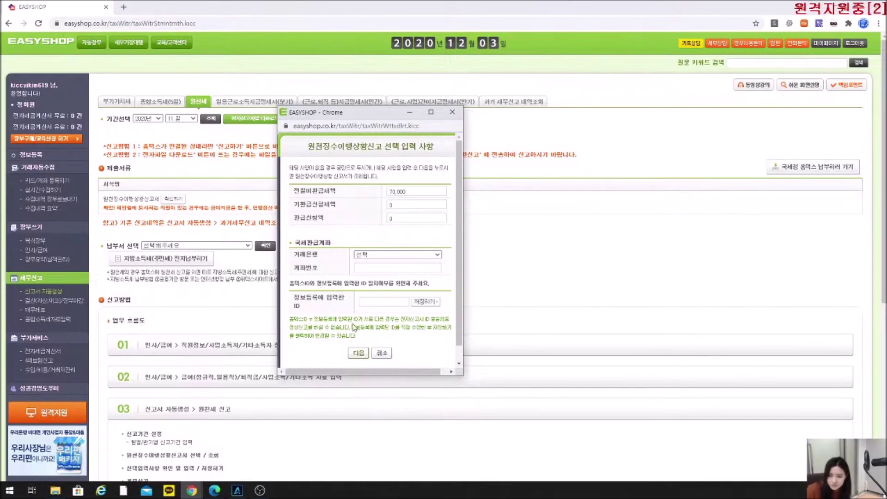
{"action": "left_click", "coordinate": [359, 354]}
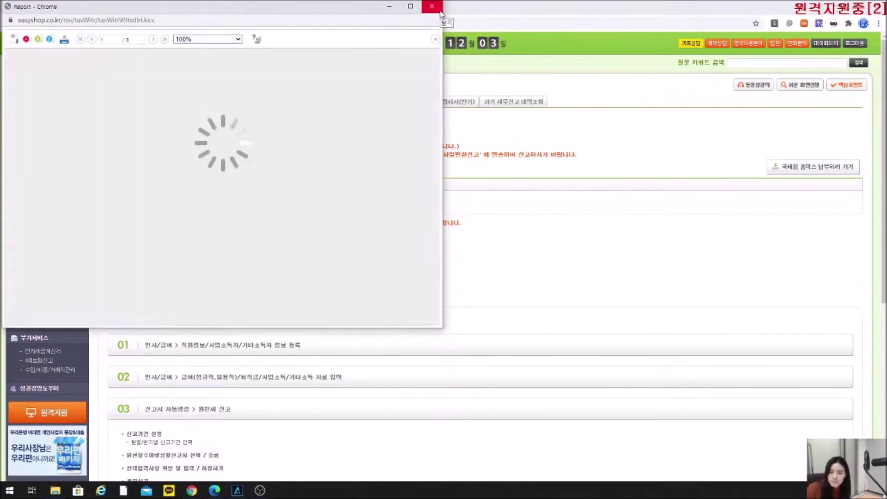
{"action": "left_click", "coordinate": [432, 7]}
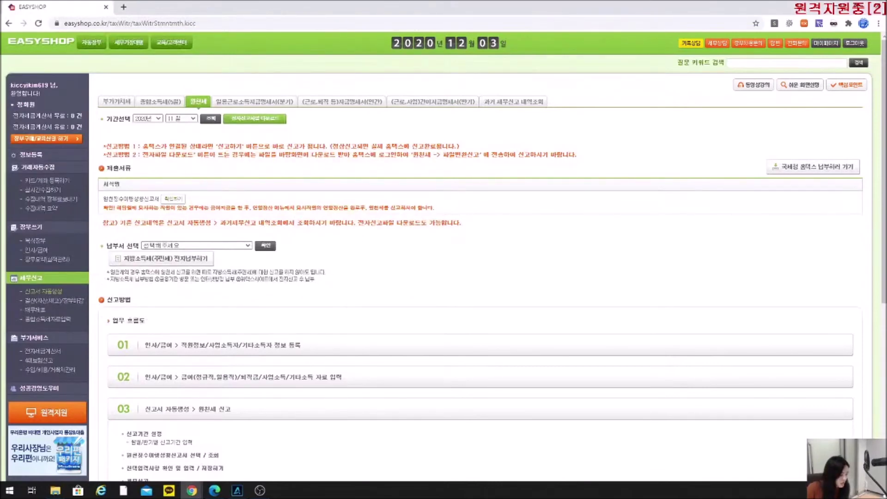
{"action": "key", "text": "alt+Tab"}
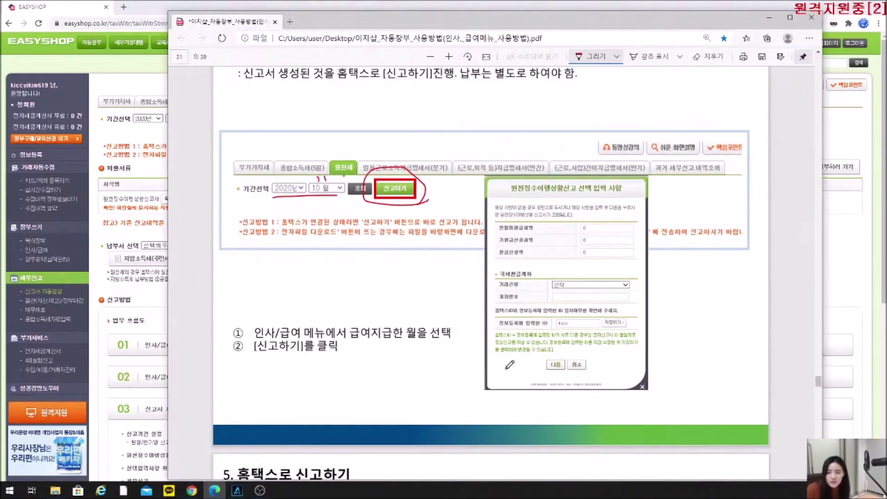
Circle in red the 성공화면 heading, 총지급액 and 납부세액 totals, and the download button.
{"action": "scroll", "coordinate": [410, 326], "scroll_direction": "down", "scroll_amount": 8}
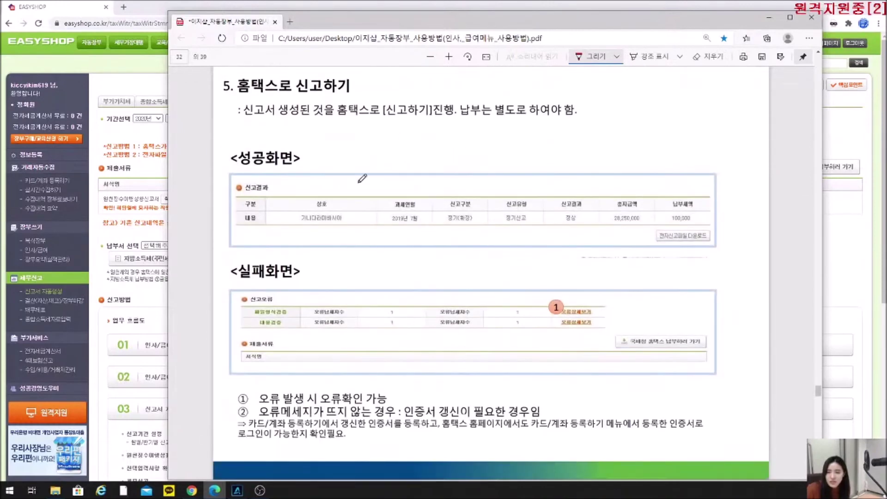
{"action": "mouse_move", "coordinate": [278, 164]}
{"action": "left_mouse_down"}
{"action": "mouse_move", "coordinate": [253, 137]}
{"action": "mouse_move", "coordinate": [269, 162]}
{"action": "left_mouse_up"}
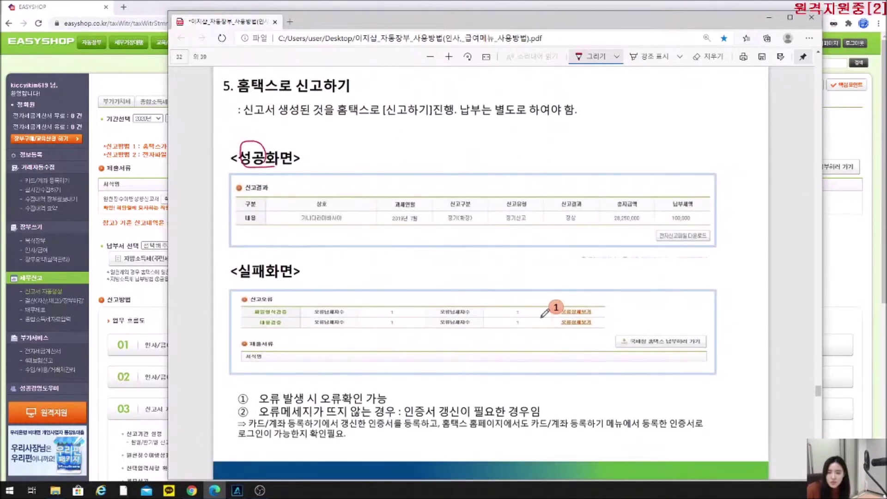
{"action": "left_click_drag", "start_coordinate": [247, 194], "coordinate": [258, 194]}
{"action": "left_click_drag", "start_coordinate": [640, 198], "coordinate": [648, 217]}
{"action": "mouse_move", "coordinate": [707, 209]}
{"action": "left_mouse_down"}
{"action": "mouse_move", "coordinate": [671, 214]}
{"action": "mouse_move", "coordinate": [711, 223]}
{"action": "left_mouse_up"}
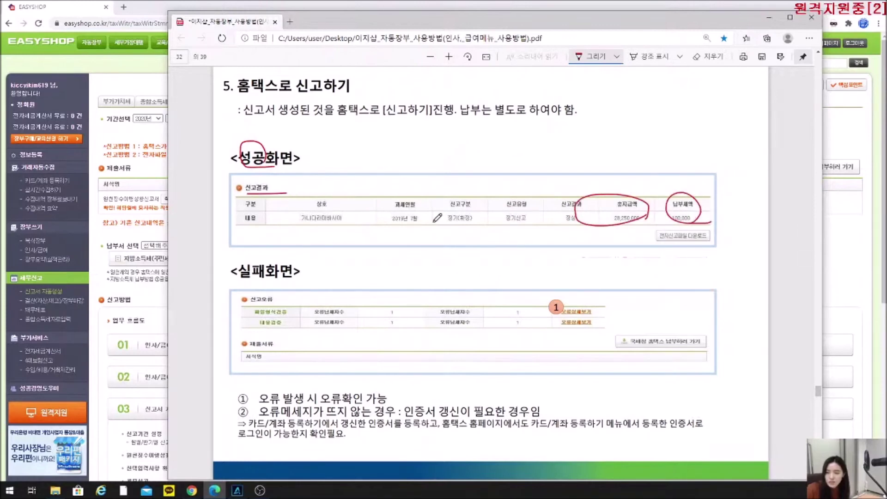
{"action": "mouse_move", "coordinate": [658, 227]}
{"action": "left_mouse_down"}
{"action": "mouse_move", "coordinate": [665, 242]}
{"action": "mouse_move", "coordinate": [716, 240]}
{"action": "mouse_move", "coordinate": [688, 244]}
{"action": "left_mouse_up"}
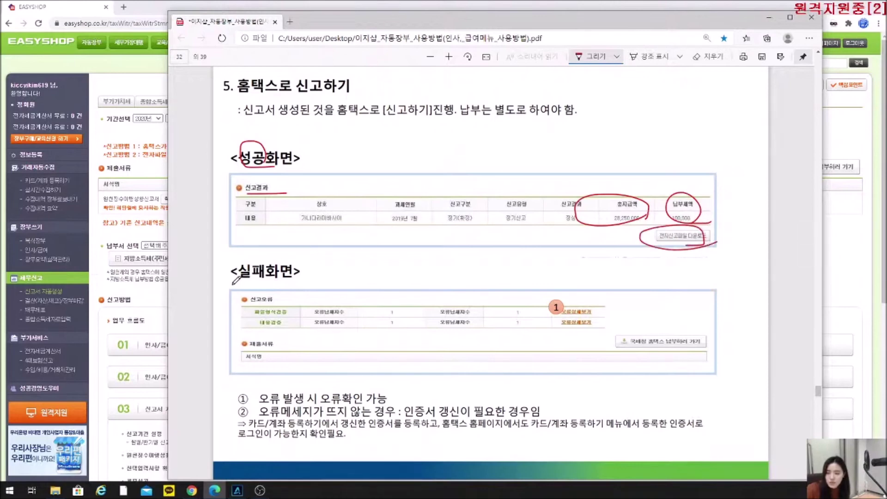
Mark the 실패화면 heading and 오류상세보기 links, add a numbered note, then minimize the manual.
{"action": "left_click_drag", "start_coordinate": [231, 277], "coordinate": [291, 278]}
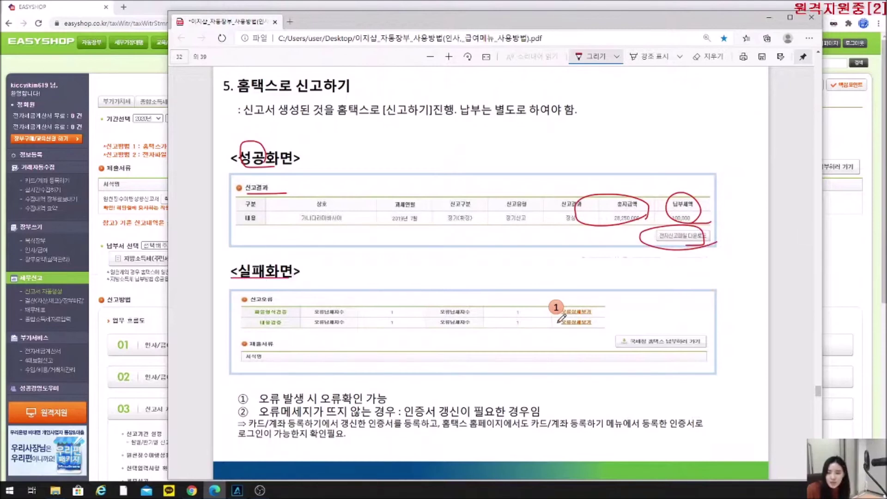
{"action": "left_click_drag", "start_coordinate": [612, 321], "coordinate": [569, 297]}
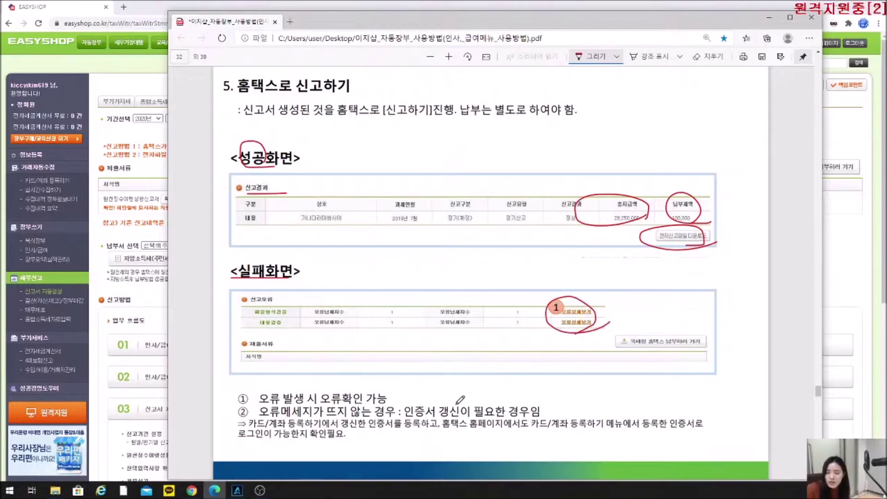
{"action": "scroll", "coordinate": [460, 397], "scroll_direction": "down", "scroll_amount": 1}
{"action": "scroll", "coordinate": [459, 394], "scroll_direction": "down", "scroll_amount": 1}
{"action": "scroll", "coordinate": [459, 394], "scroll_direction": "up", "scroll_amount": 2}
{"action": "left_click", "coordinate": [397, 266]}
{"action": "left_click_drag", "start_coordinate": [409, 260], "coordinate": [437, 271]}
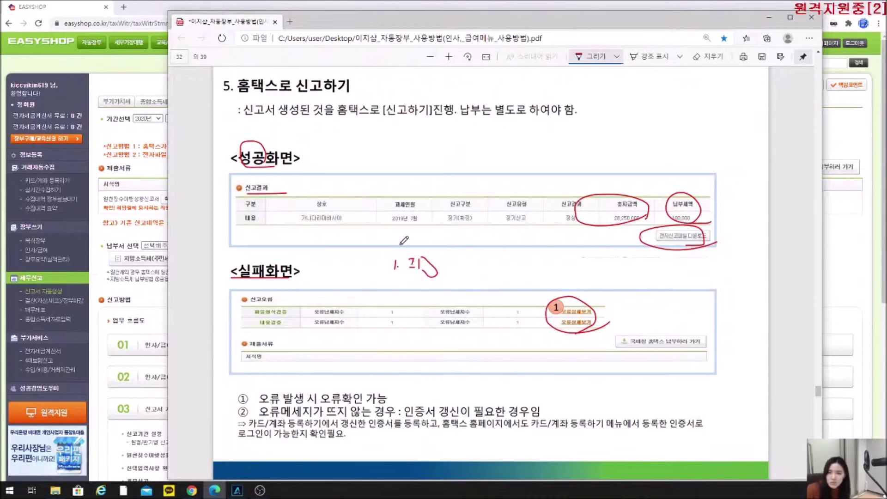
{"action": "left_click", "coordinate": [772, 17]}
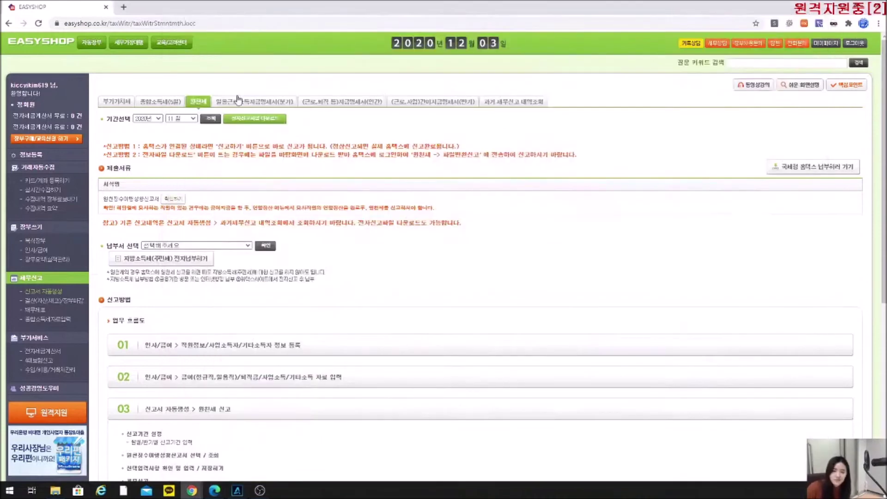
Open 카드/계좌 등록하기, cancel the external-program prompt, and read the Excel upload and credit-card notes.
{"action": "left_click", "coordinate": [60, 183]}
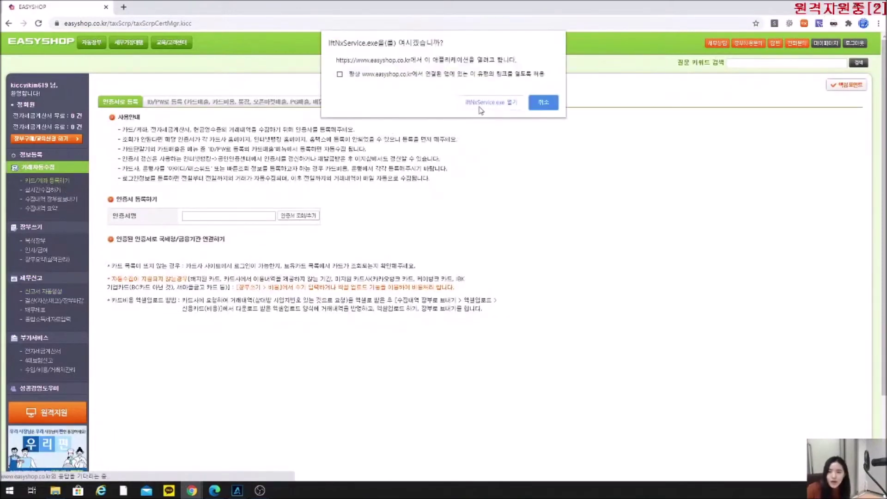
{"action": "left_click", "coordinate": [483, 105]}
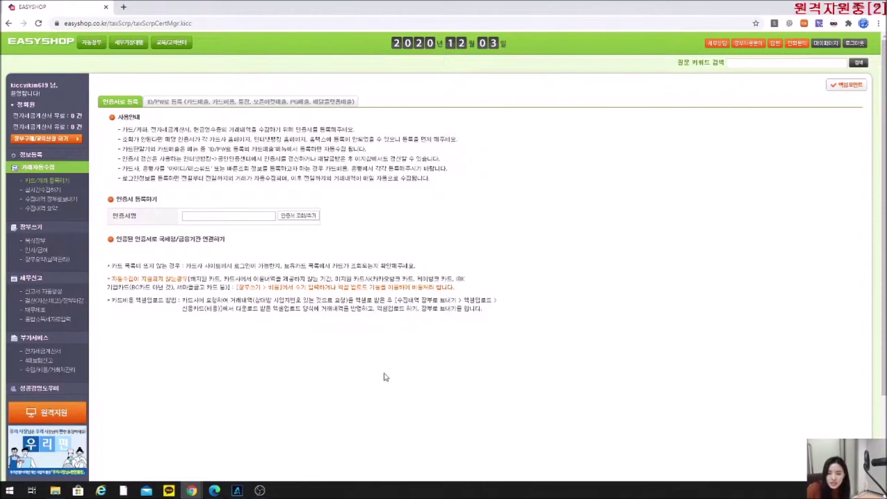
{"action": "left_click_drag", "start_coordinate": [361, 300], "coordinate": [435, 300]}
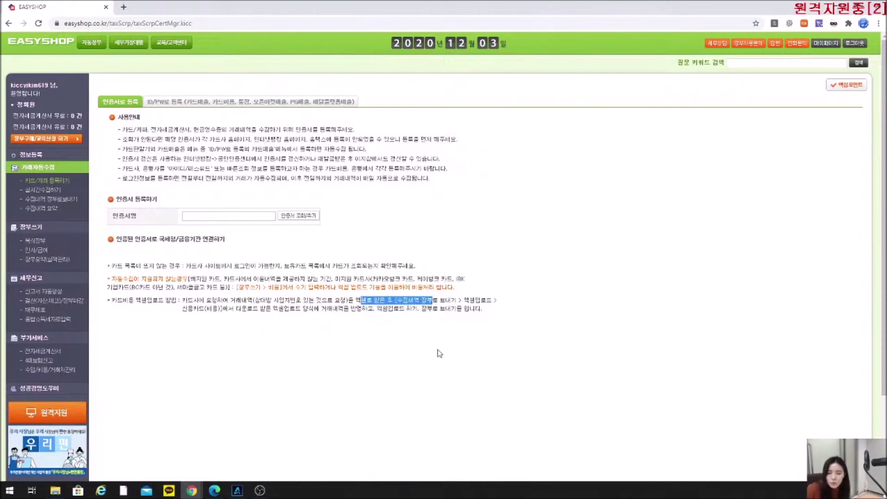
{"action": "left_click_drag", "start_coordinate": [220, 311], "coordinate": [126, 280]}
{"action": "left_click", "coordinate": [287, 356]}
{"action": "triple_click", "coordinate": [130, 280]}
{"action": "left_click", "coordinate": [279, 348]}
{"action": "left_click_drag", "start_coordinate": [171, 348], "coordinate": [278, 355]}
{"action": "left_click", "coordinate": [280, 383]}
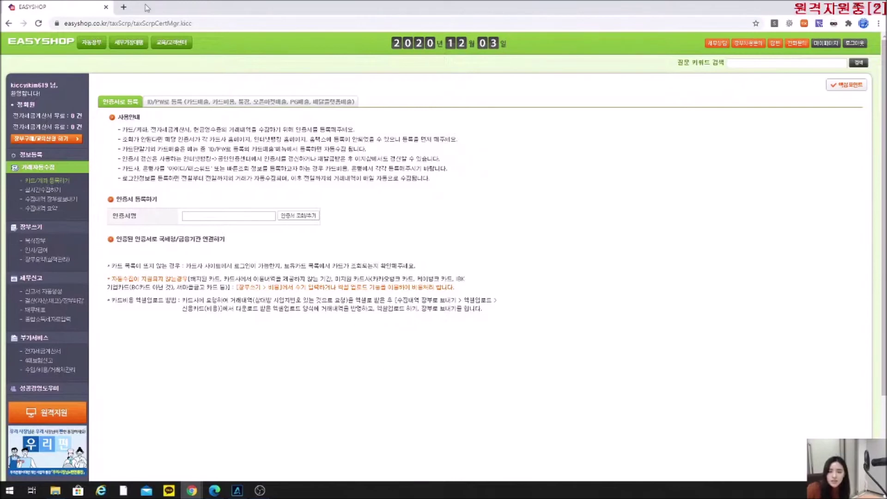
{"action": "left_click", "coordinate": [126, 7]}
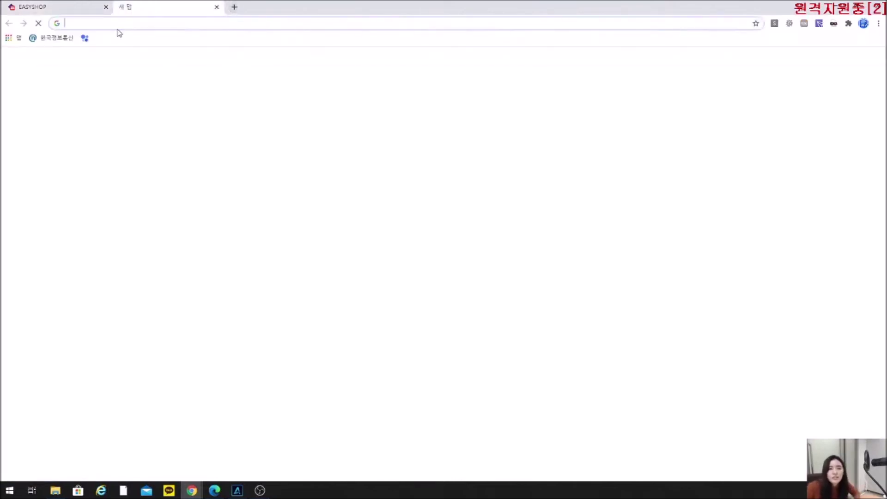
{"action": "type", "text": "www"}
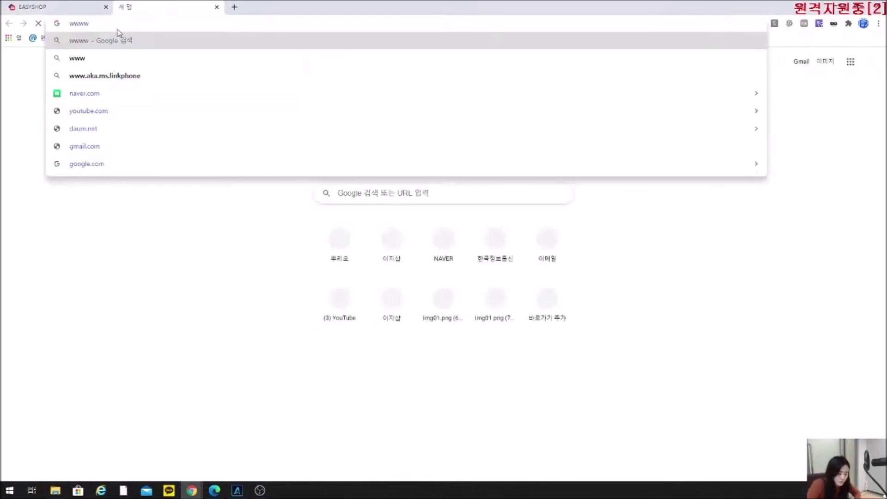
{"action": "type", "text": ".hometax"}
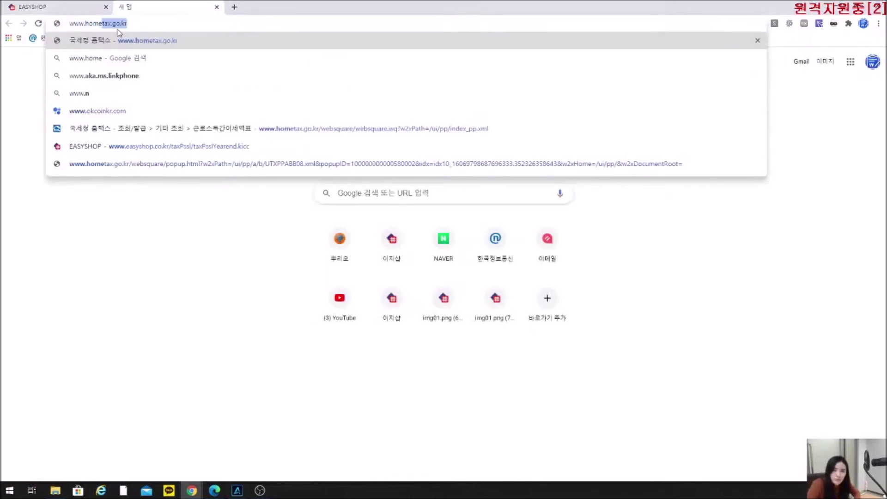
{"action": "key", "text": "Return"}
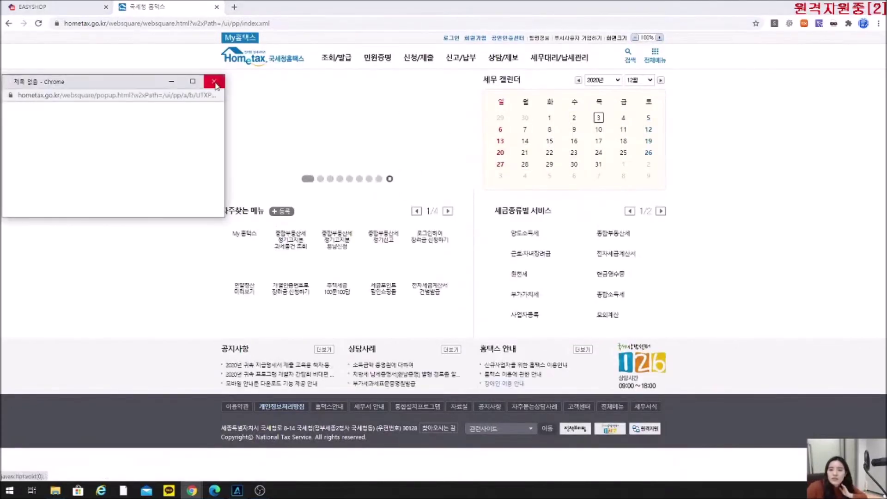
{"action": "left_click", "coordinate": [214, 82]}
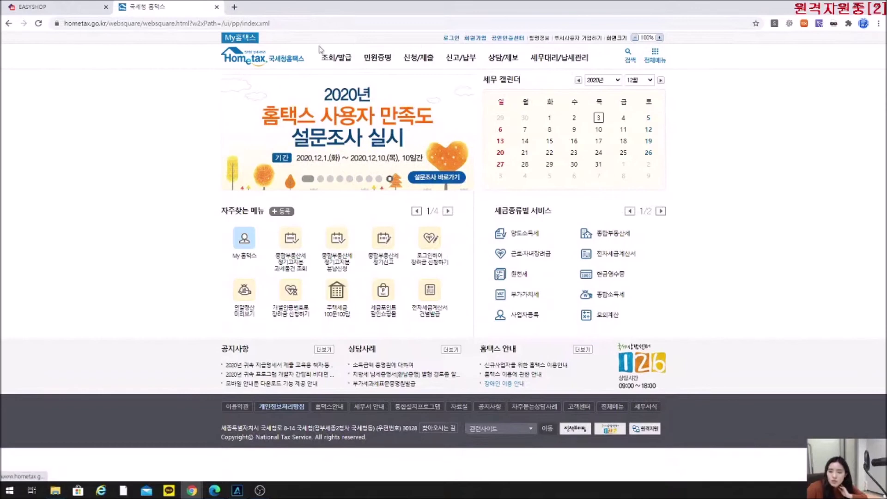
{"action": "mouse_move", "coordinate": [337, 55]}
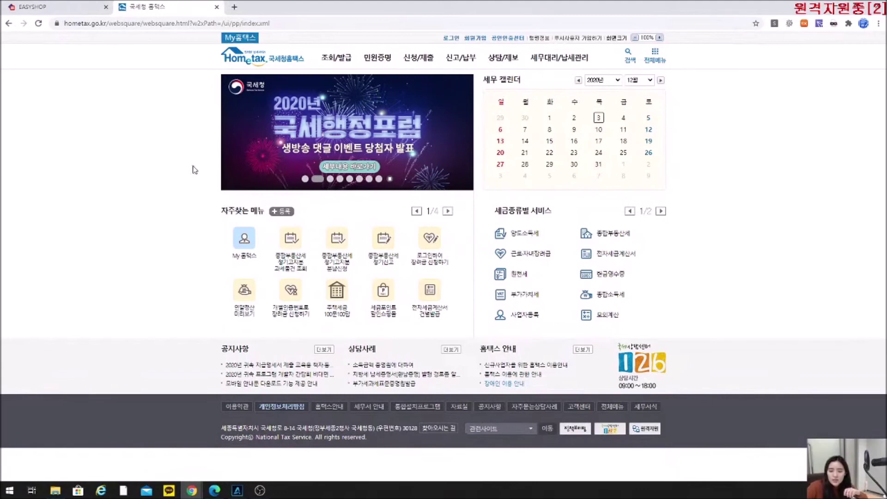
{"action": "left_click", "coordinate": [36, 9]}
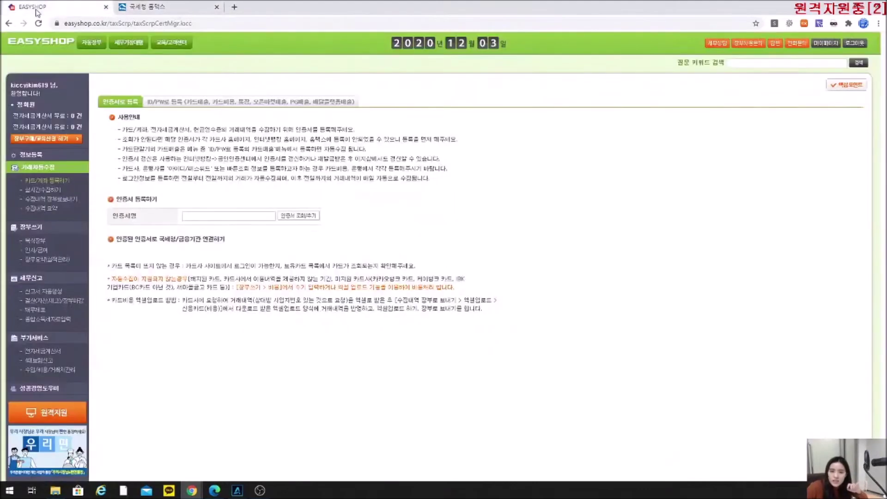
In 정보등록, confirm the account password, choose the saved Hometax ID, and save the business information.
{"action": "left_click", "coordinate": [25, 154]}
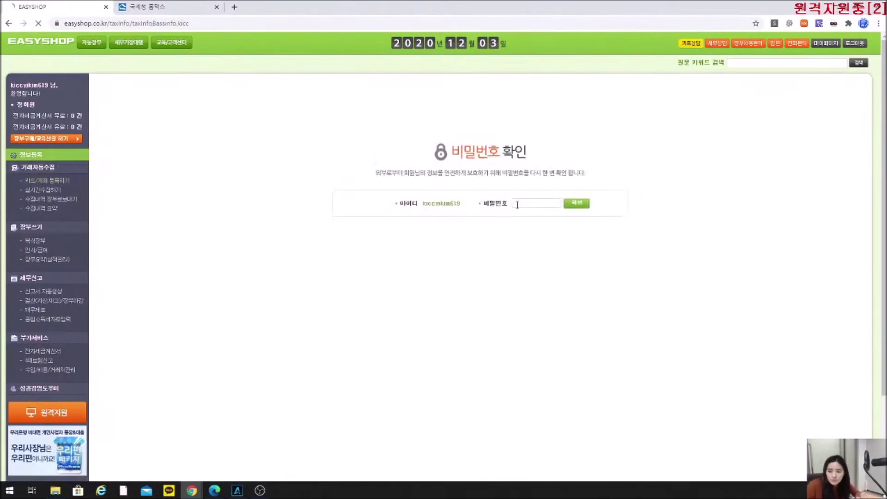
{"action": "left_click", "coordinate": [517, 204]}
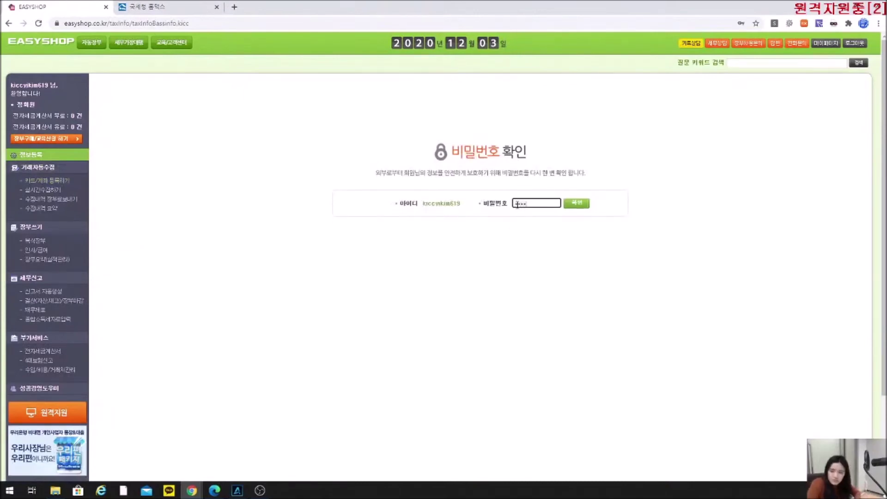
{"action": "key", "text": "Return"}
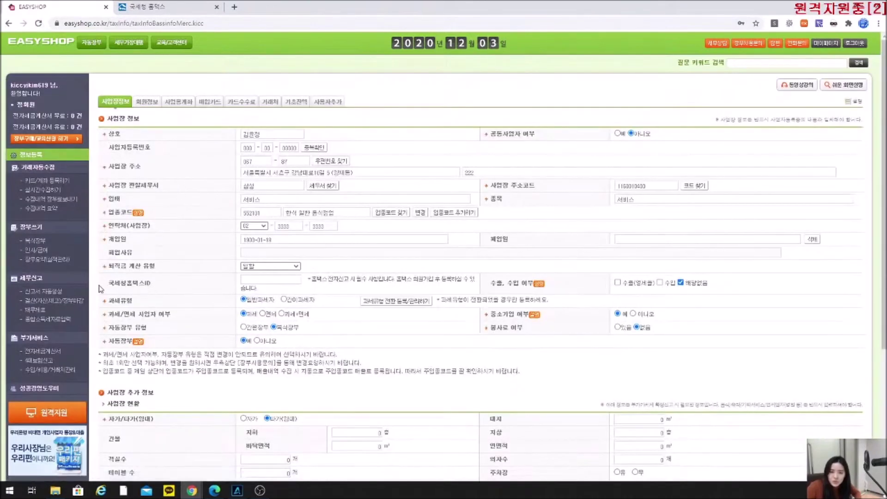
{"action": "left_click", "coordinate": [241, 279]}
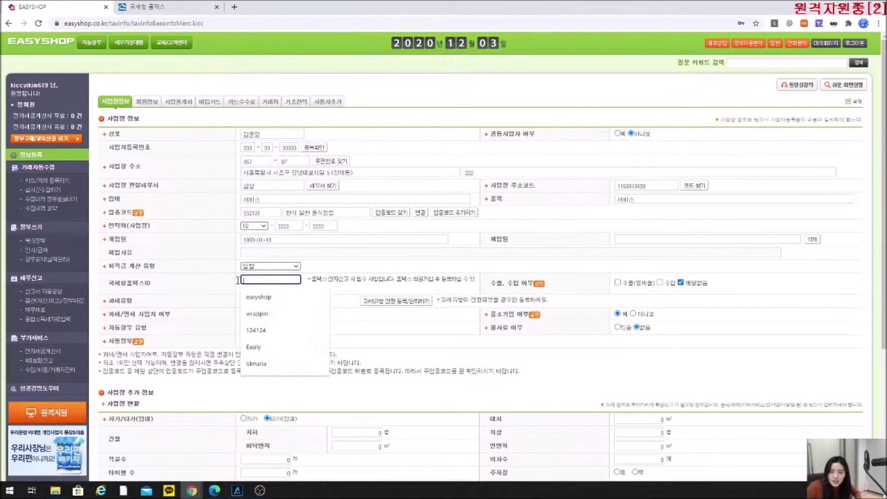
{"action": "left_click", "coordinate": [262, 297]}
{"action": "scroll", "coordinate": [850, 384], "scroll_direction": "down", "scroll_amount": 4}
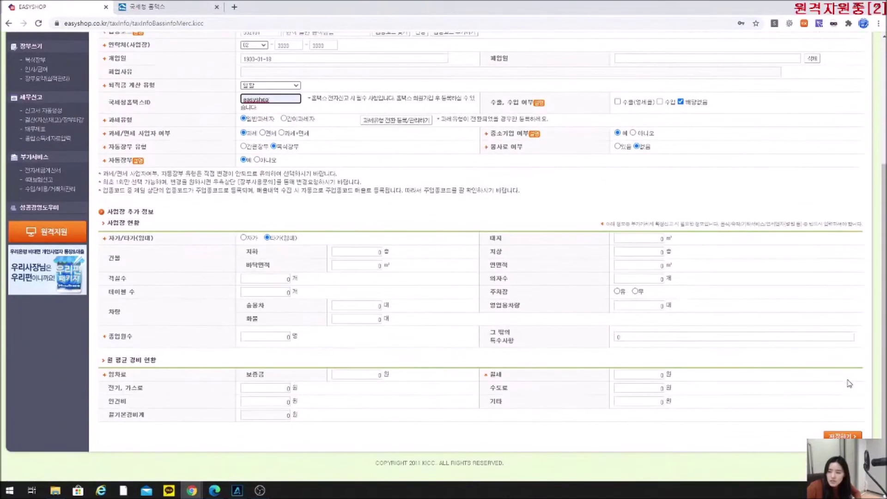
{"action": "left_click", "coordinate": [835, 434]}
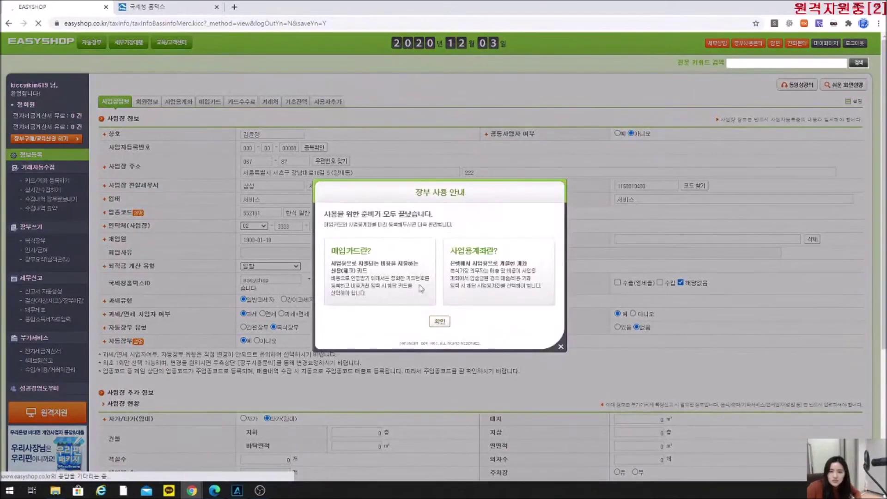
{"action": "left_click", "coordinate": [525, 75]}
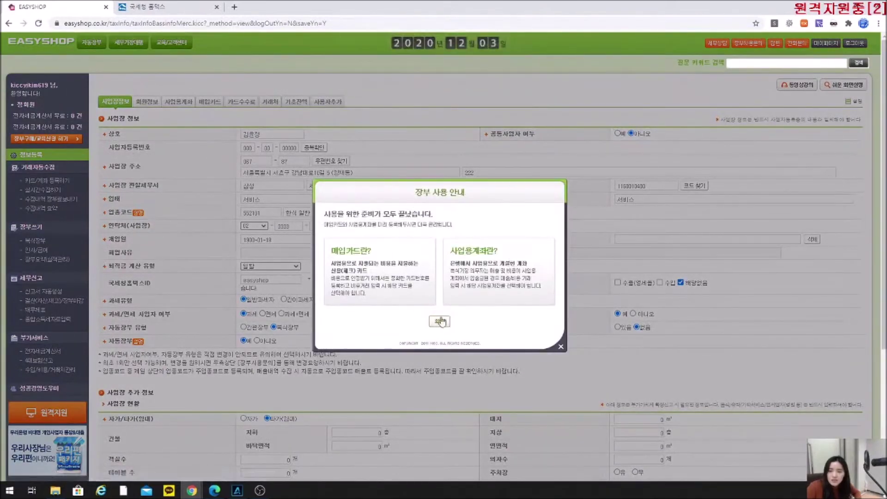
Open the 원천세 tab under 신고서 자동생성, then bring the PDF manual forward at page 31.
{"action": "left_click", "coordinate": [439, 321]}
{"action": "left_click", "coordinate": [49, 294]}
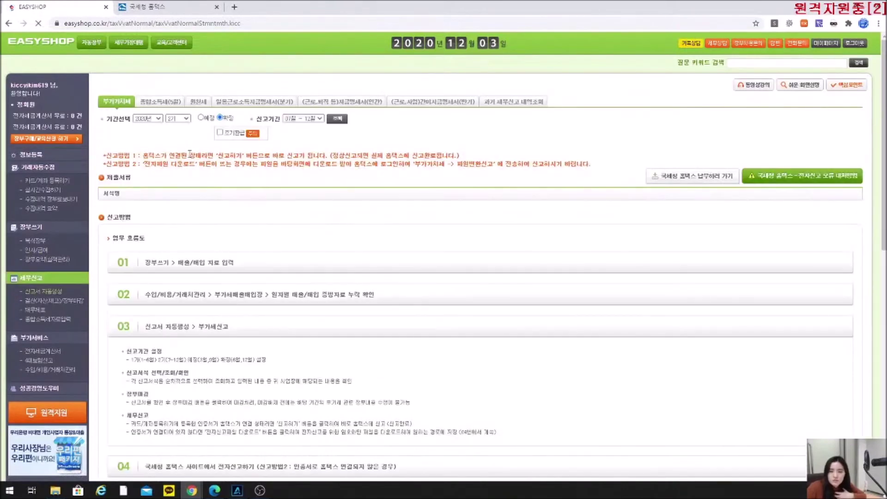
{"action": "left_click", "coordinate": [201, 103]}
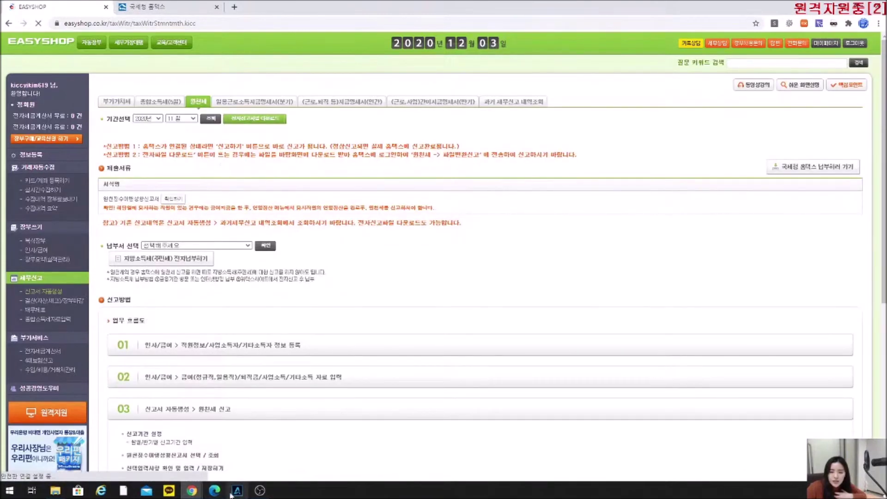
{"action": "left_click", "coordinate": [214, 490]}
{"action": "scroll", "coordinate": [369, 212], "scroll_direction": "up", "scroll_amount": 5}
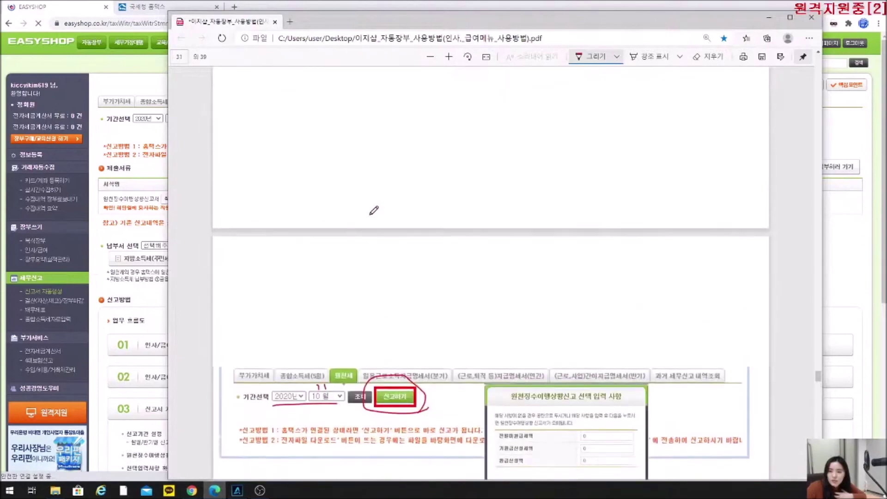
Circle <성공화면> in red, cross out and box the failure table's error rows, then return to EasyShop.
{"action": "scroll", "coordinate": [431, 337], "scroll_direction": "down", "scroll_amount": 7}
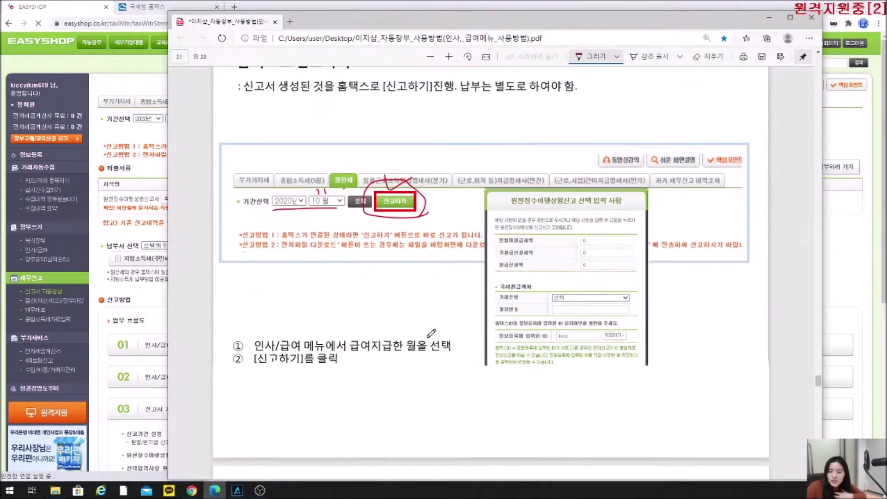
{"action": "mouse_move", "coordinate": [307, 272]}
{"action": "left_mouse_down"}
{"action": "mouse_move", "coordinate": [296, 296]}
{"action": "mouse_move", "coordinate": [325, 286]}
{"action": "left_mouse_up"}
{"action": "scroll", "coordinate": [464, 294], "scroll_direction": "up", "scroll_amount": 4}
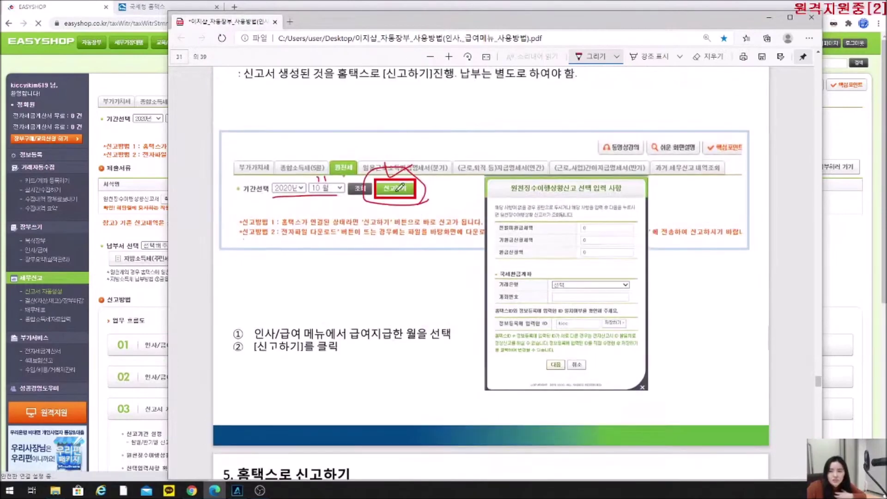
{"action": "scroll", "coordinate": [452, 279], "scroll_direction": "down", "scroll_amount": 7}
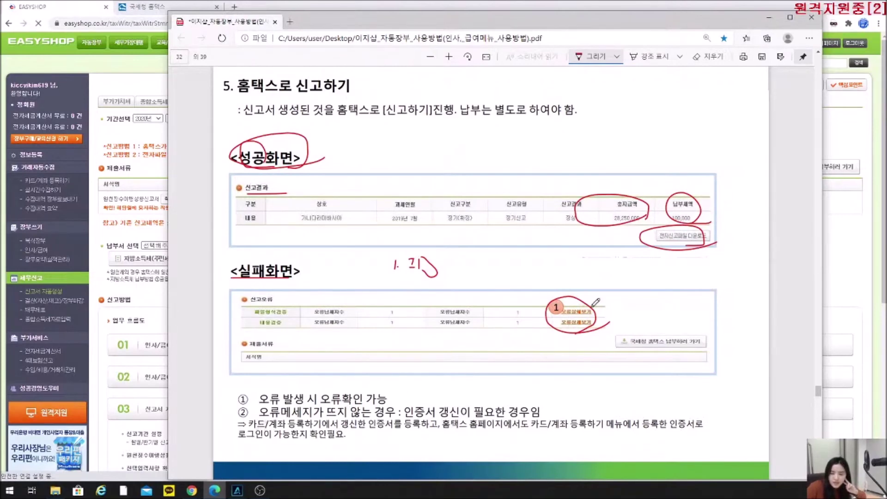
{"action": "mouse_move", "coordinate": [524, 302]}
{"action": "left_mouse_down"}
{"action": "mouse_move", "coordinate": [498, 338]}
{"action": "mouse_move", "coordinate": [531, 331]}
{"action": "left_mouse_up"}
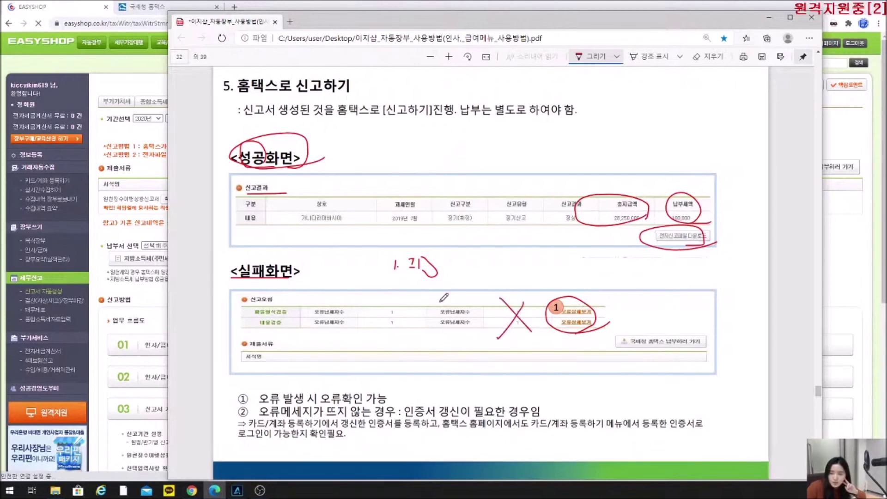
{"action": "mouse_move", "coordinate": [377, 338]}
{"action": "left_mouse_down"}
{"action": "mouse_move", "coordinate": [377, 380]}
{"action": "mouse_move", "coordinate": [565, 336]}
{"action": "mouse_move", "coordinate": [531, 384]}
{"action": "mouse_move", "coordinate": [378, 382]}
{"action": "left_mouse_up"}
{"action": "mouse_move", "coordinate": [346, 296]}
{"action": "left_mouse_down"}
{"action": "mouse_move", "coordinate": [320, 324]}
{"action": "mouse_move", "coordinate": [349, 331]}
{"action": "left_mouse_up"}
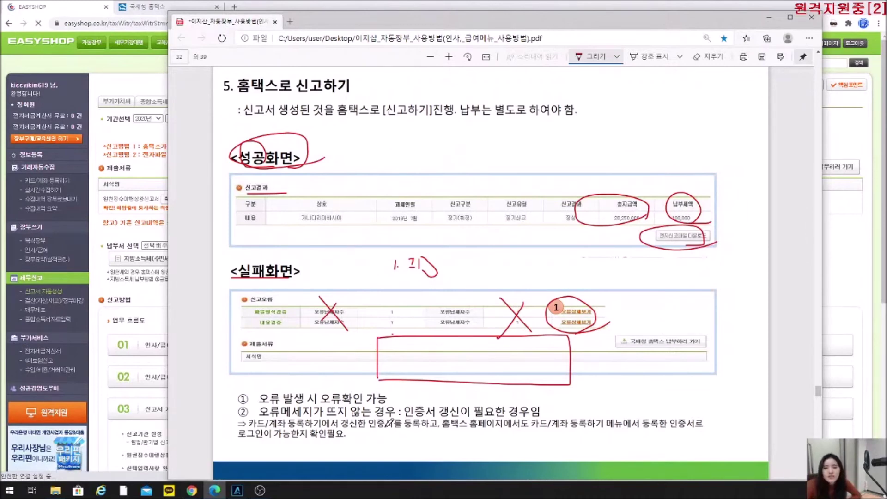
{"action": "left_click", "coordinate": [145, 7]}
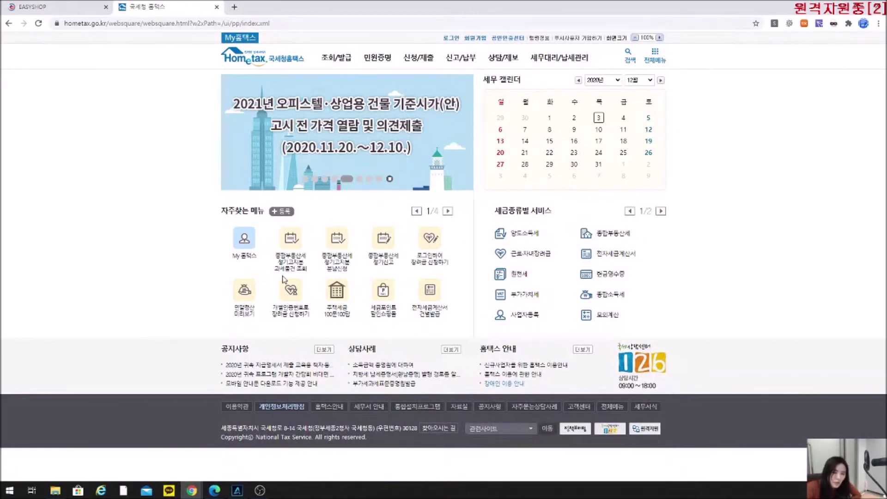
{"action": "left_click", "coordinate": [60, 11]}
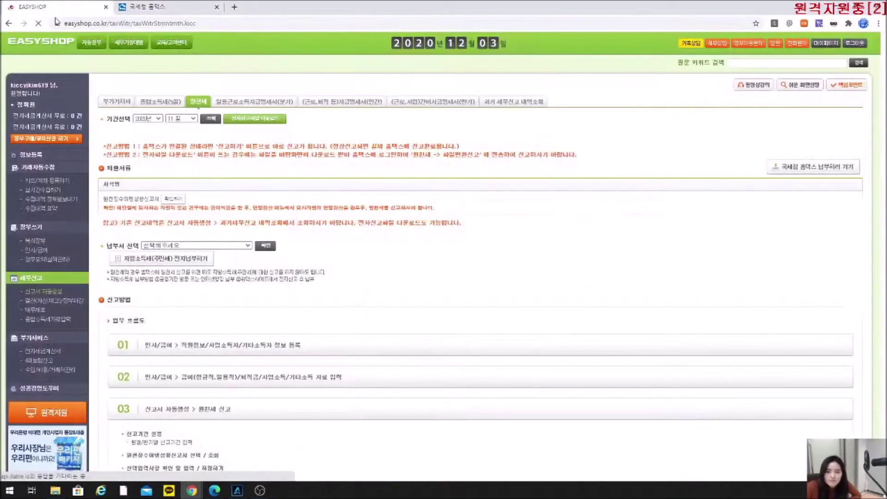
Open 카드/계좌 등록하기, allow iftNxService.exe to launch, then switch back to the PDF manual.
{"action": "left_click", "coordinate": [55, 182]}
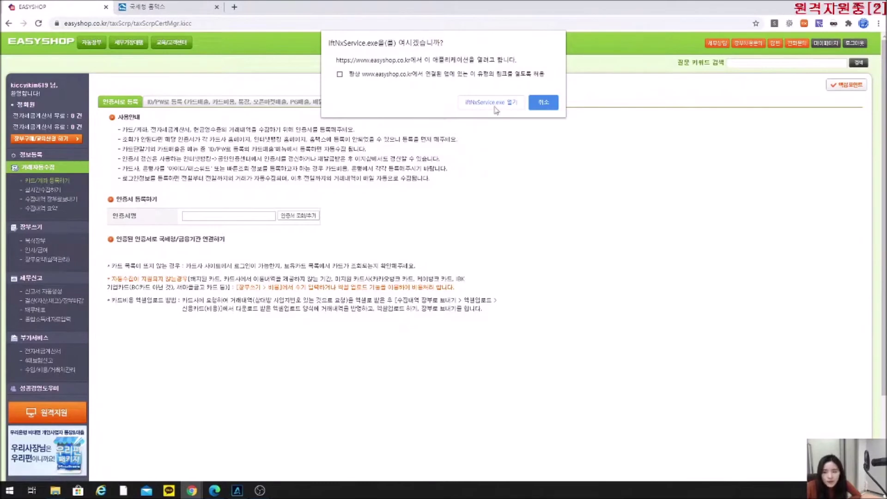
{"action": "left_click", "coordinate": [512, 102]}
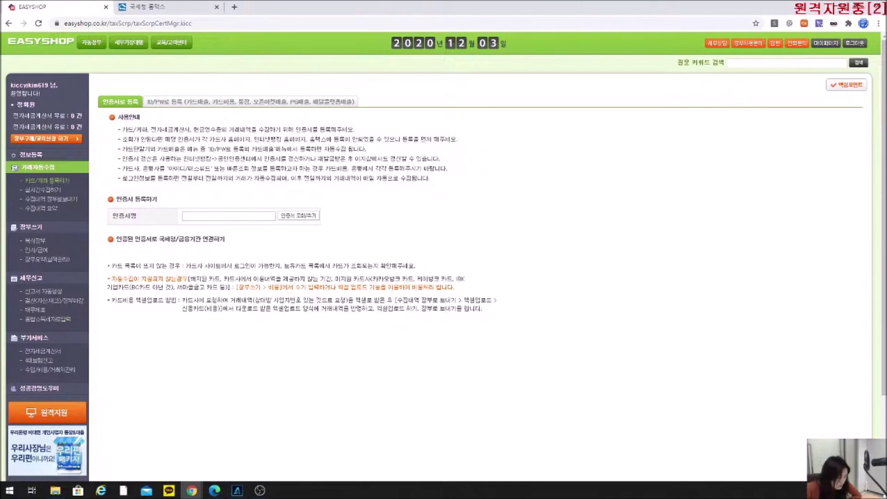
{"action": "left_click", "coordinate": [34, 291]}
{"action": "key", "text": "alt+Tab"}
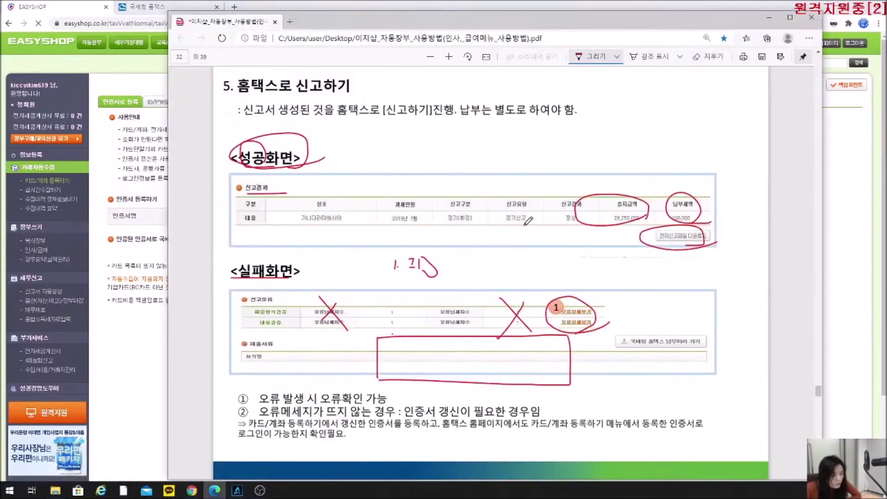
Tick the success screenshot, underline the Hometax homepage step, and circle 신고/납부 in the filing path.
{"action": "scroll", "coordinate": [407, 305], "scroll_direction": "up", "scroll_amount": 10}
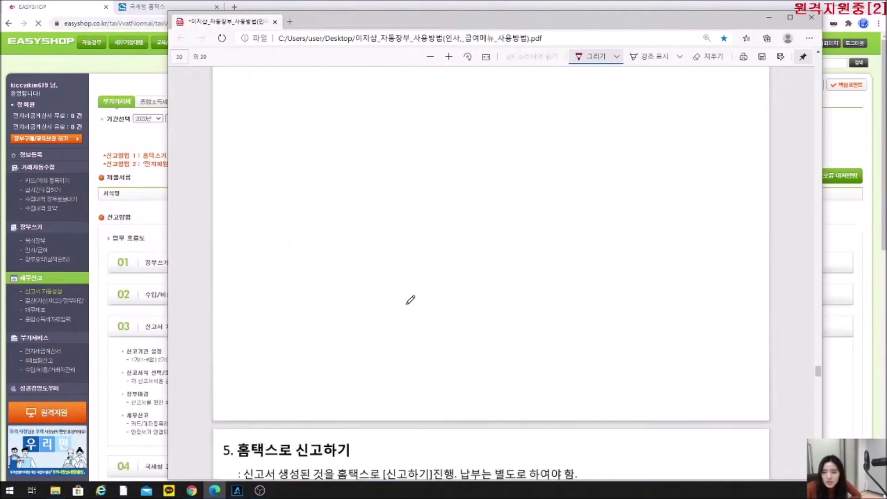
{"action": "scroll", "coordinate": [406, 320], "scroll_direction": "down", "scroll_amount": 5}
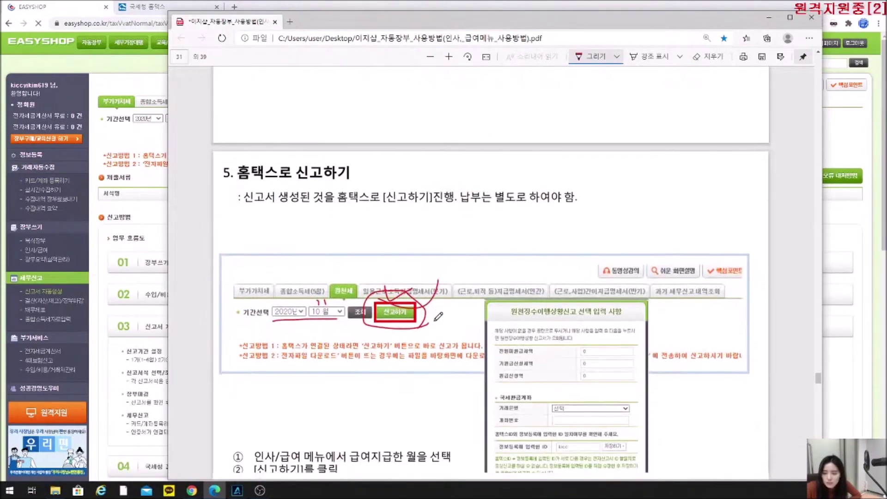
{"action": "scroll", "coordinate": [439, 299], "scroll_direction": "up", "scroll_amount": 3}
{"action": "scroll", "coordinate": [439, 299], "scroll_direction": "up", "scroll_amount": 5}
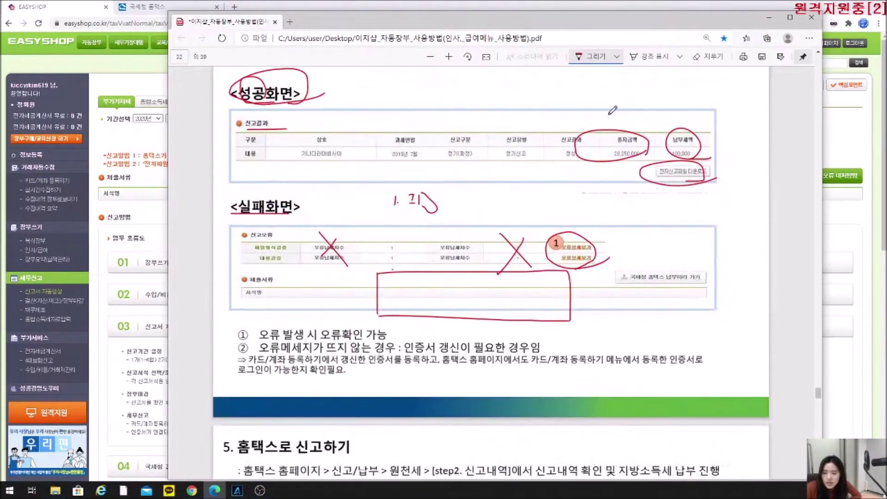
{"action": "scroll", "coordinate": [561, 353], "scroll_direction": "down", "scroll_amount": 1}
{"action": "scroll", "coordinate": [560, 352], "scroll_direction": "down", "scroll_amount": 7}
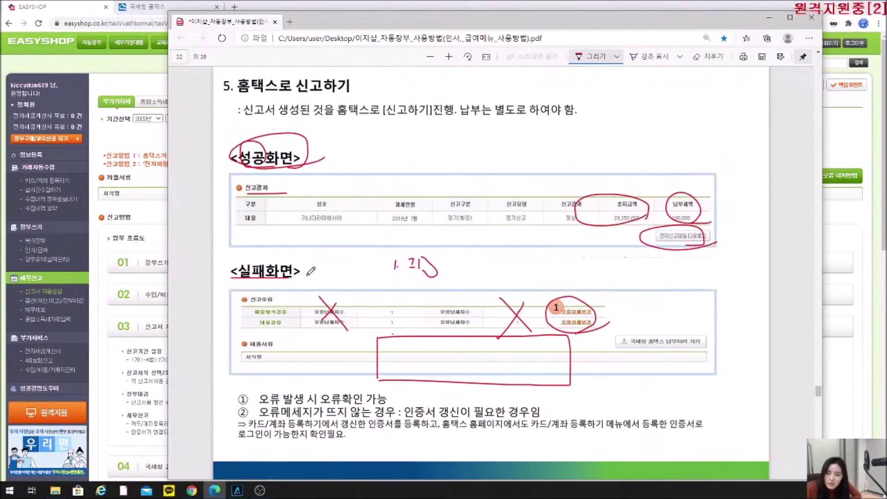
{"action": "left_click_drag", "start_coordinate": [345, 175], "coordinate": [393, 183]}
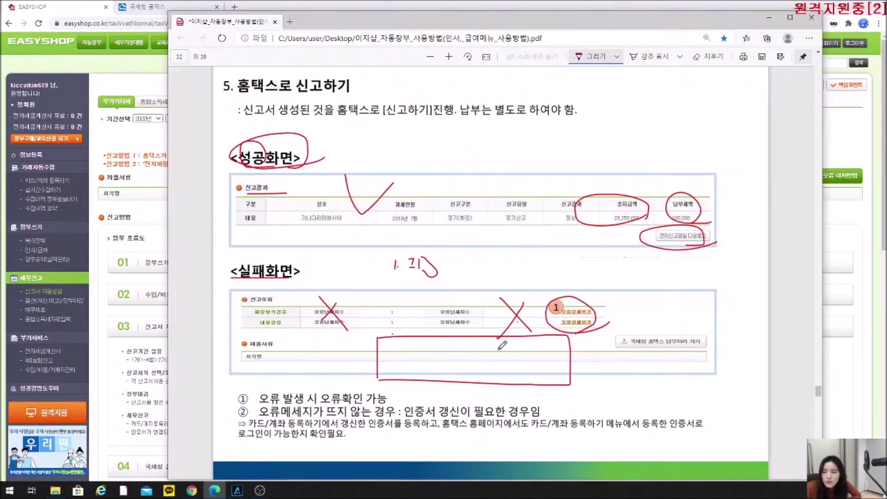
{"action": "scroll", "coordinate": [395, 335], "scroll_direction": "down", "scroll_amount": 10}
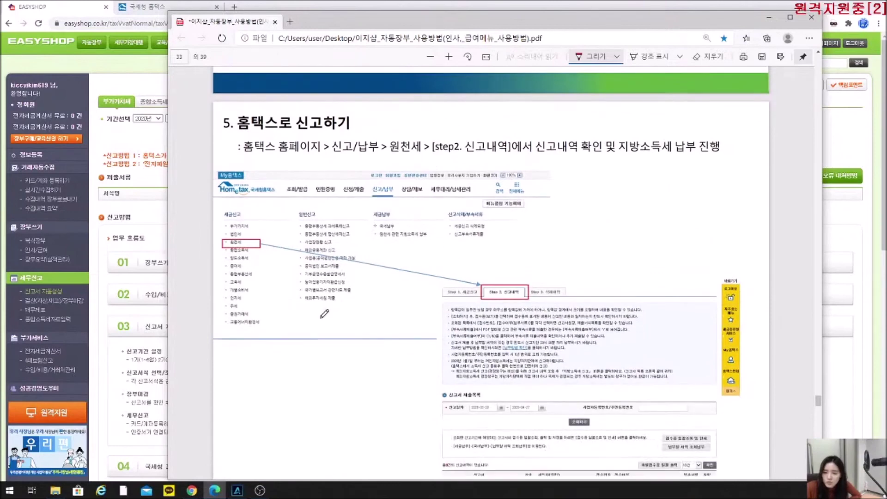
{"action": "left_click_drag", "start_coordinate": [253, 155], "coordinate": [302, 159]}
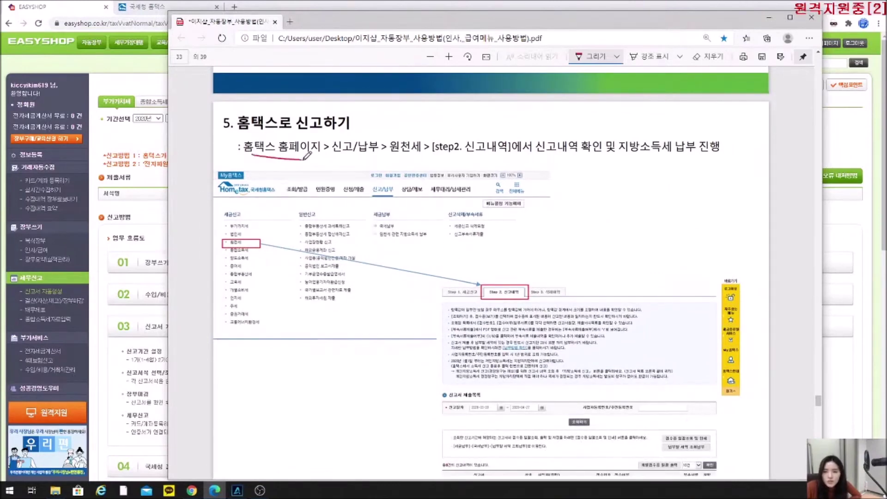
{"action": "mouse_move", "coordinate": [373, 151]}
{"action": "left_mouse_down"}
{"action": "mouse_move", "coordinate": [328, 148]}
{"action": "mouse_move", "coordinate": [370, 141]}
{"action": "left_mouse_up"}
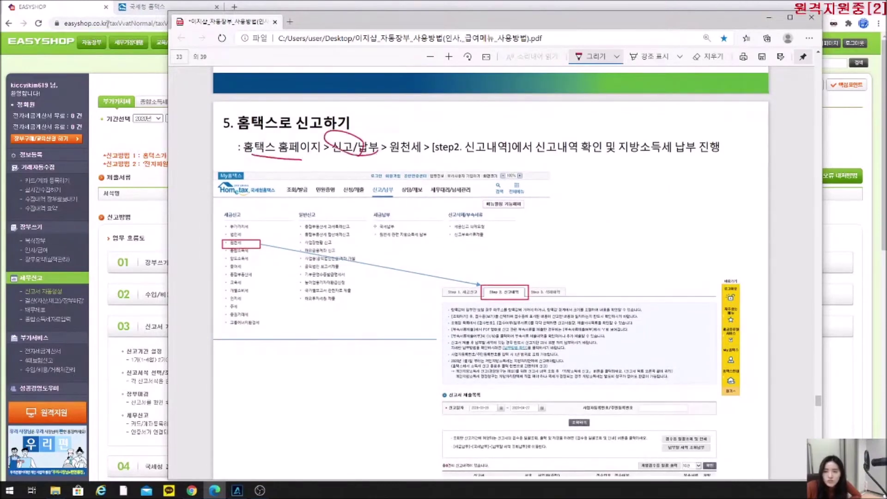
On Hometax, open 신고/납부, choose withholding tax filing, and acknowledge the login-required alert.
{"action": "left_click", "coordinate": [143, 6]}
{"action": "left_click", "coordinate": [460, 58]}
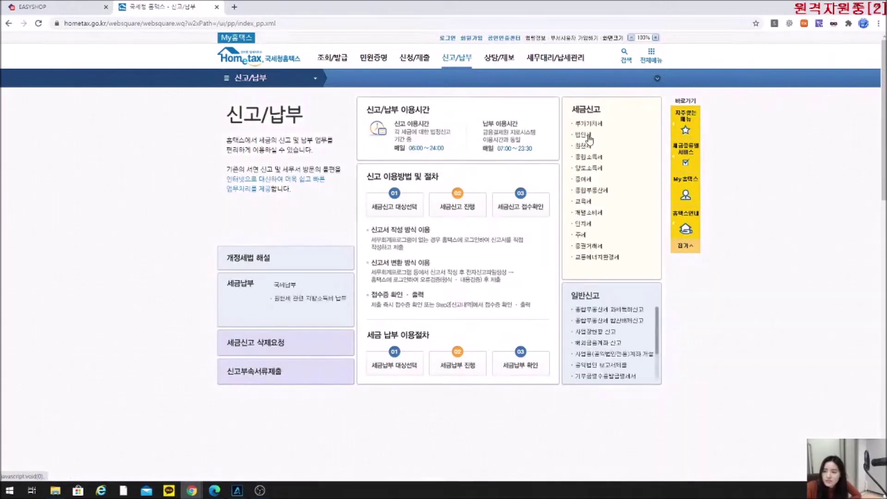
{"action": "left_click", "coordinate": [585, 146]}
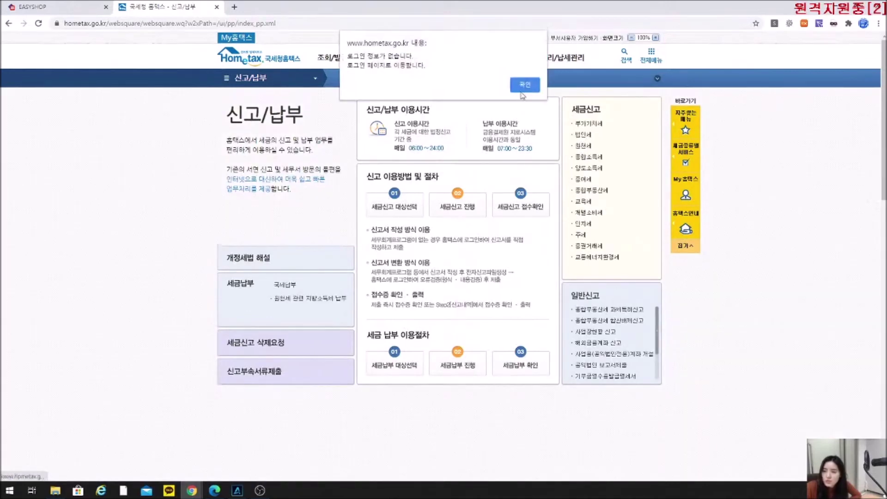
{"action": "left_click", "coordinate": [526, 85]}
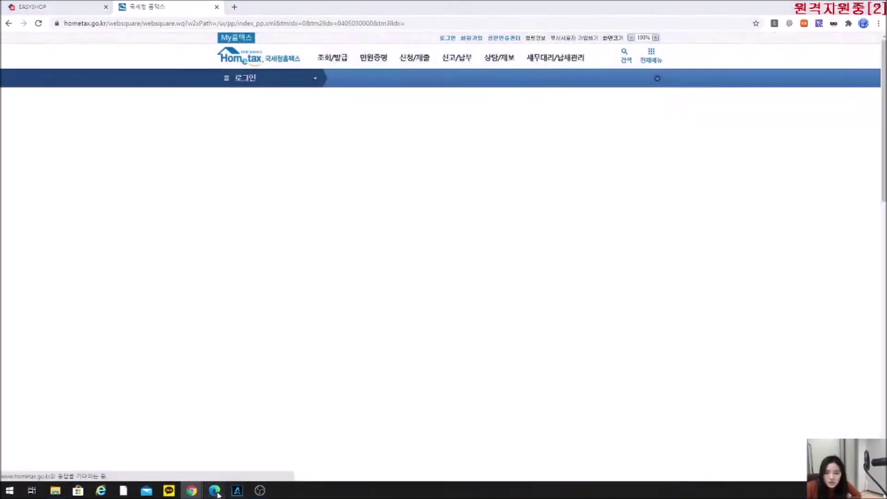
In the manual's Hometax screenshot, circle the Step 2 tab, underline the registration number field and circle the 확인 button in red.
{"action": "left_click", "coordinate": [214, 490]}
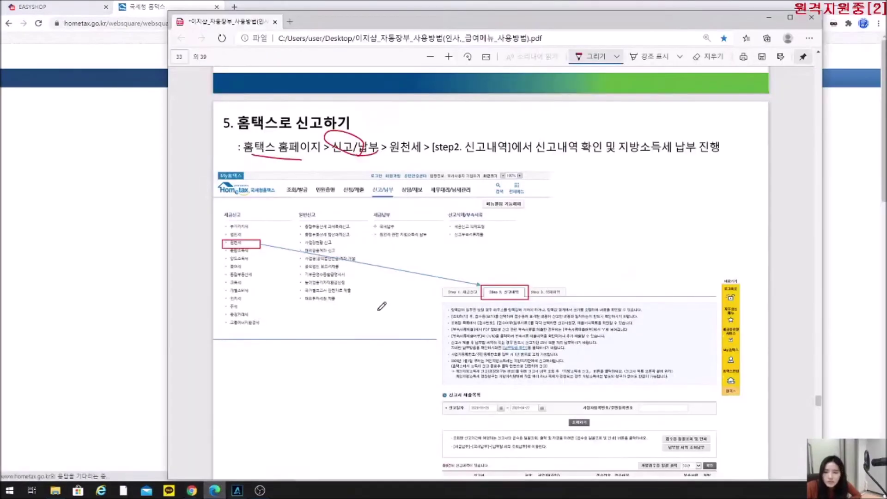
{"action": "scroll", "coordinate": [502, 289], "scroll_direction": "down", "scroll_amount": 2}
{"action": "mouse_move", "coordinate": [523, 232]}
{"action": "left_mouse_down"}
{"action": "mouse_move", "coordinate": [487, 214]}
{"action": "mouse_move", "coordinate": [517, 237]}
{"action": "left_mouse_up"}
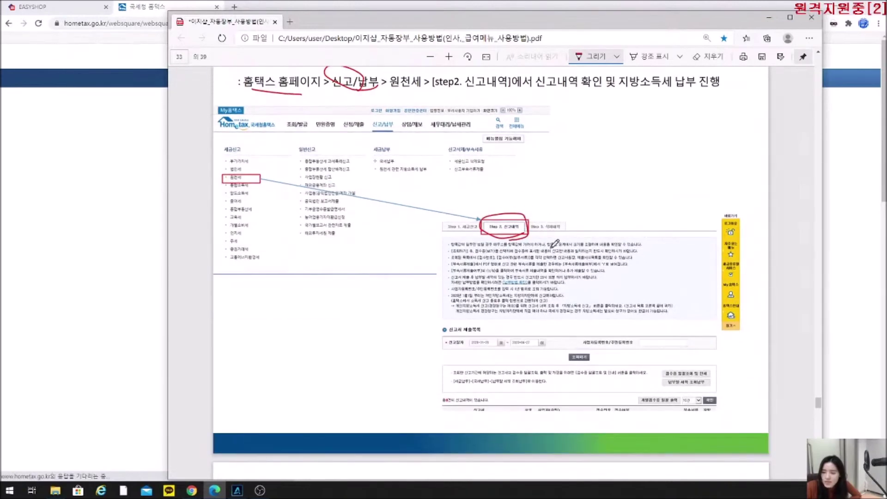
{"action": "mouse_move", "coordinate": [586, 346]}
{"action": "left_mouse_down"}
{"action": "mouse_move", "coordinate": [633, 345]}
{"action": "mouse_move", "coordinate": [564, 360]}
{"action": "mouse_move", "coordinate": [596, 357]}
{"action": "left_mouse_up"}
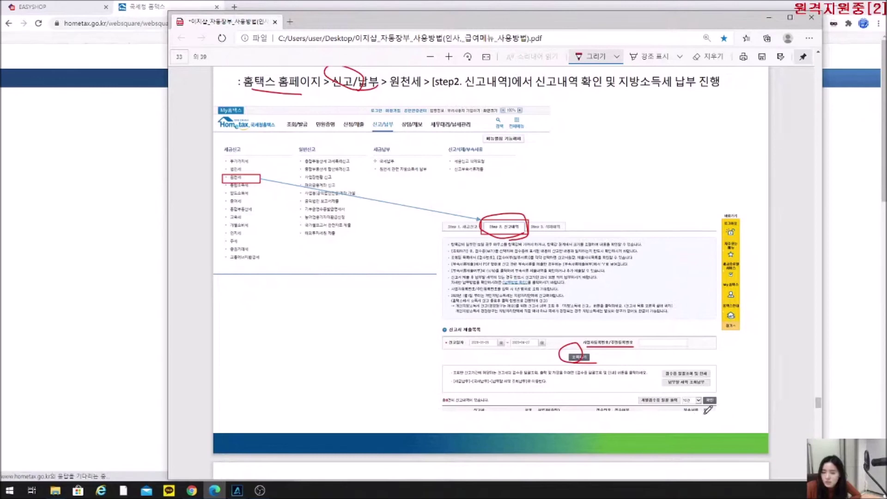
{"action": "mouse_move", "coordinate": [713, 413]}
{"action": "left_mouse_down"}
{"action": "mouse_move", "coordinate": [714, 401]}
{"action": "mouse_move", "coordinate": [707, 415]}
{"action": "left_mouse_up"}
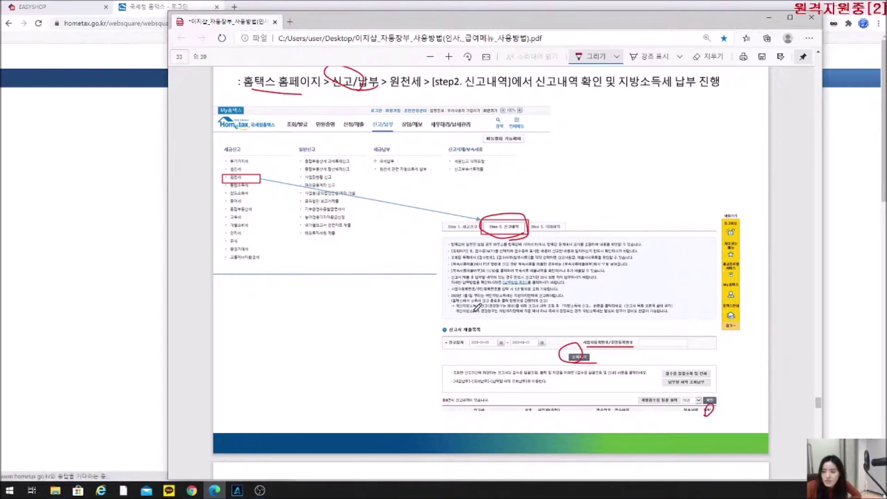
Scroll the PDF manual down to page 34's unregistered-certificate section.
{"action": "scroll", "coordinate": [481, 287], "scroll_direction": "down", "scroll_amount": 4}
{"action": "scroll", "coordinate": [462, 249], "scroll_direction": "down", "scroll_amount": 1}
{"action": "scroll", "coordinate": [449, 229], "scroll_direction": "up", "scroll_amount": 6}
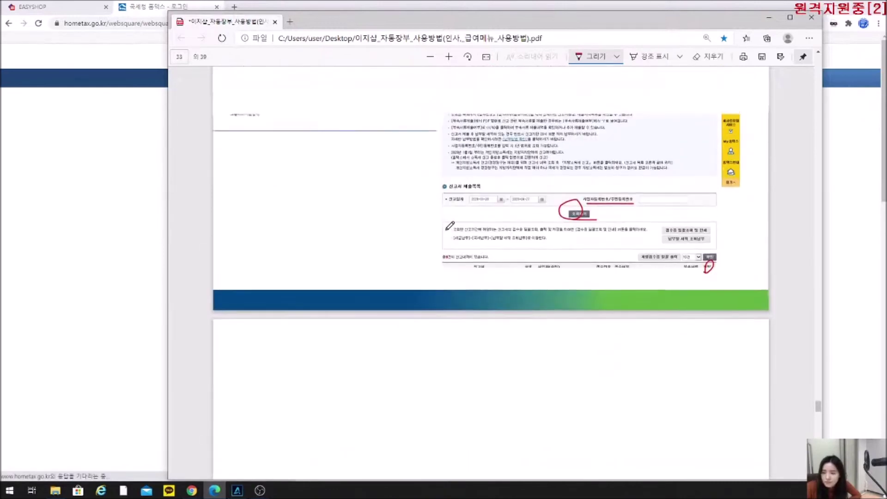
{"action": "scroll", "coordinate": [449, 229], "scroll_direction": "down", "scroll_amount": 6}
{"action": "scroll", "coordinate": [449, 230], "scroll_direction": "down", "scroll_amount": 3}
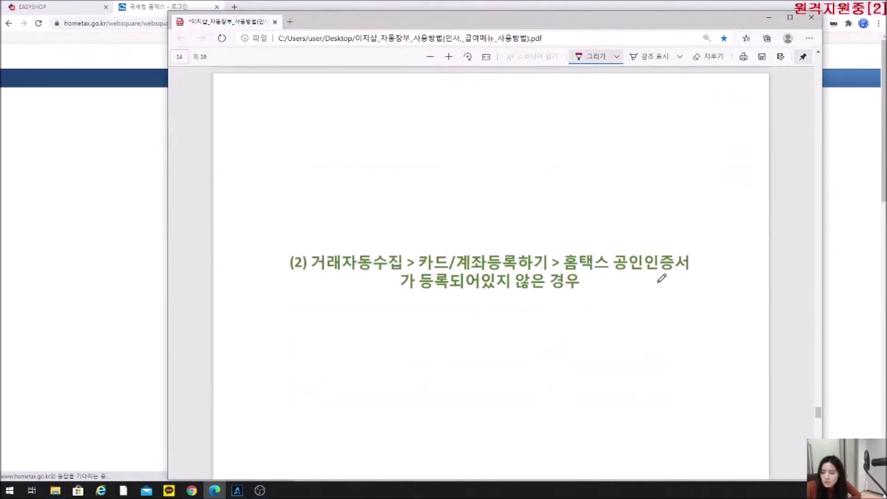
Circle and check 공인인증서 in the page 34 heading, then handwrite and underline 공동 인증서 below it.
{"action": "left_click_drag", "start_coordinate": [683, 274], "coordinate": [698, 278]}
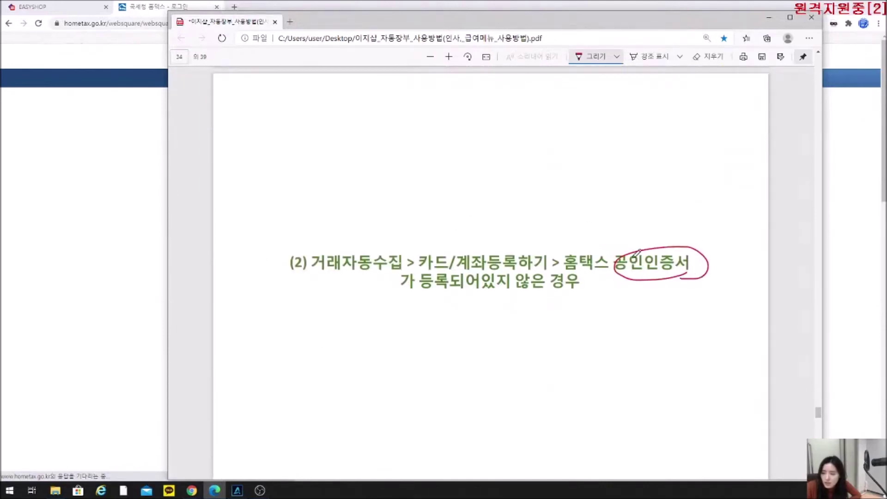
{"action": "mouse_move", "coordinate": [635, 236]}
{"action": "left_mouse_down"}
{"action": "mouse_move", "coordinate": [635, 257]}
{"action": "mouse_move", "coordinate": [651, 245]}
{"action": "left_mouse_up"}
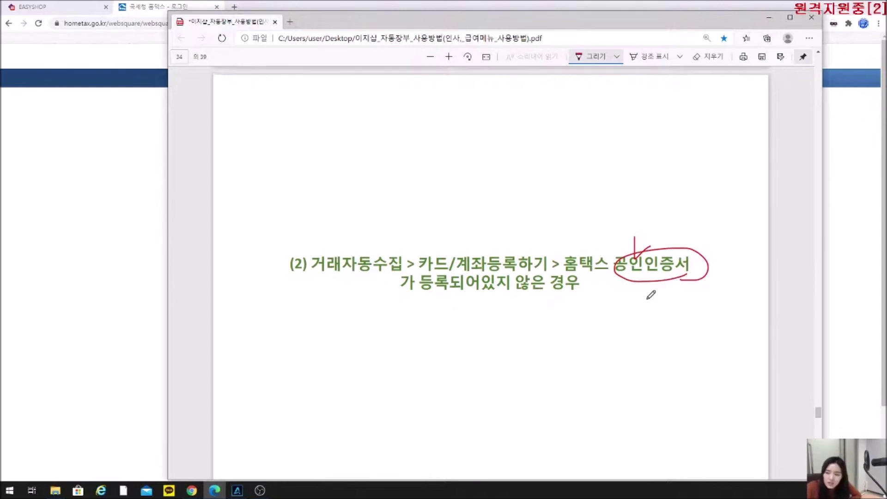
{"action": "scroll", "coordinate": [650, 291], "scroll_direction": "up", "scroll_amount": 2}
{"action": "left_click_drag", "start_coordinate": [619, 336], "coordinate": [691, 341]}
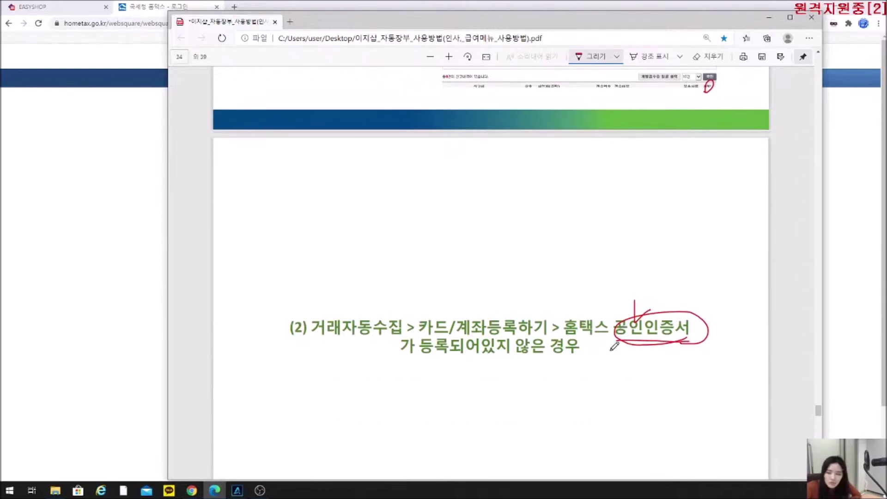
{"action": "mouse_move", "coordinate": [609, 370]}
{"action": "left_mouse_down"}
{"action": "mouse_move", "coordinate": [609, 379]}
{"action": "mouse_move", "coordinate": [627, 364]}
{"action": "mouse_move", "coordinate": [624, 380]}
{"action": "mouse_move", "coordinate": [639, 366]}
{"action": "mouse_move", "coordinate": [653, 380]}
{"action": "mouse_move", "coordinate": [666, 374]}
{"action": "mouse_move", "coordinate": [663, 380]}
{"action": "mouse_move", "coordinate": [676, 375]}
{"action": "mouse_move", "coordinate": [678, 384]}
{"action": "left_mouse_up"}
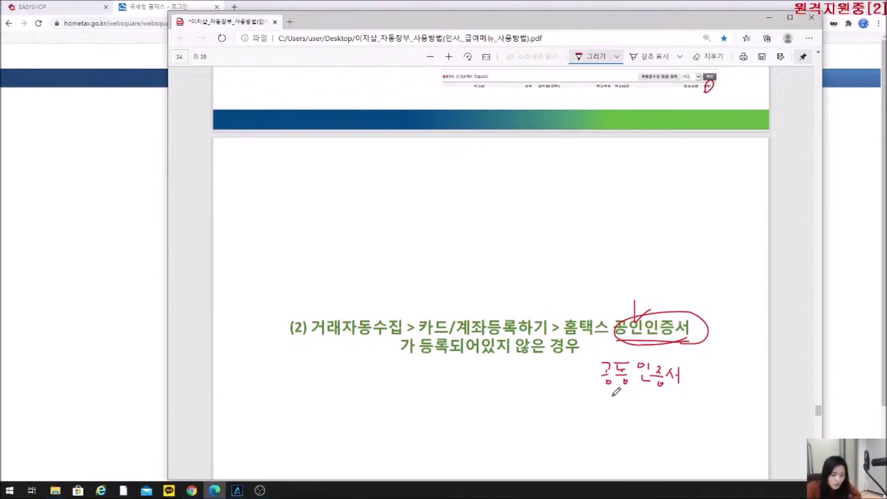
{"action": "left_click_drag", "start_coordinate": [600, 393], "coordinate": [677, 391]}
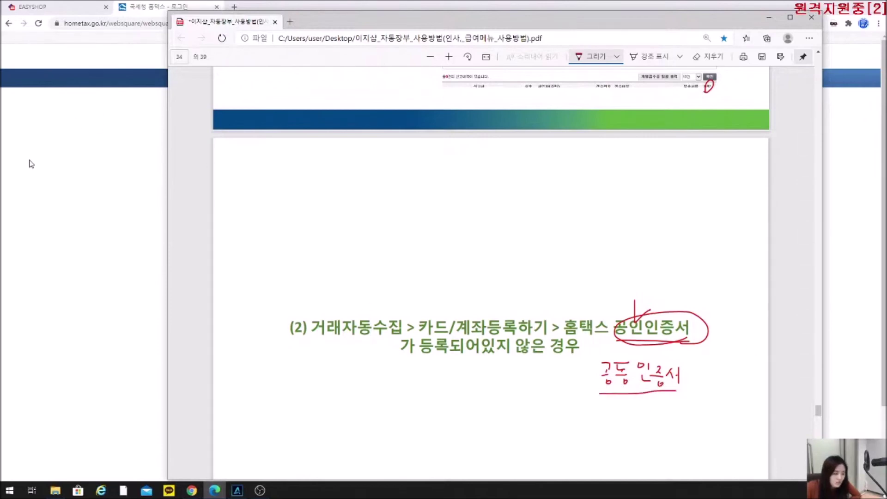
Underline 않은 경우 and circle 않은 in the heading, then scroll to page 35.
{"action": "scroll", "coordinate": [618, 298], "scroll_direction": "down", "scroll_amount": 4}
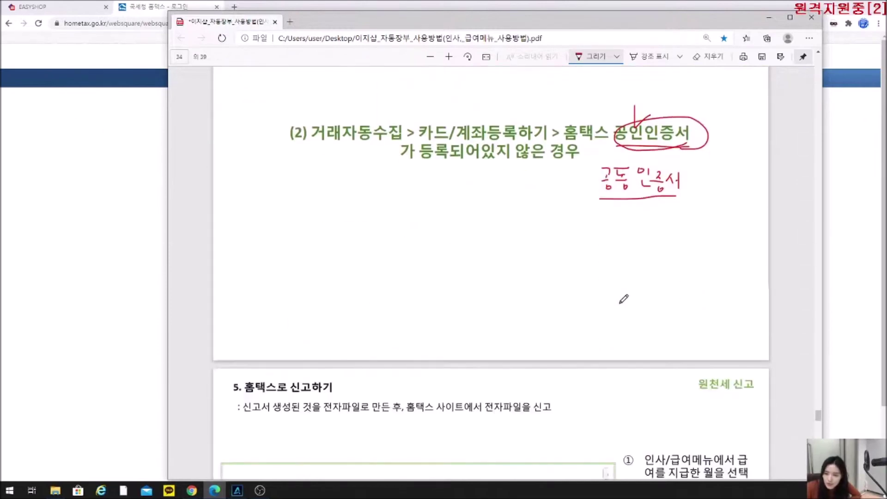
{"action": "scroll", "coordinate": [491, 183], "scroll_direction": "up", "scroll_amount": 1}
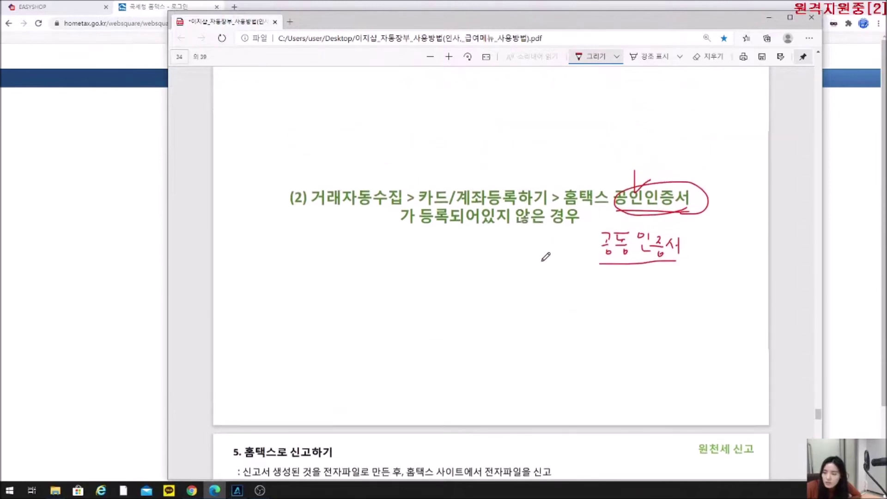
{"action": "left_click_drag", "start_coordinate": [504, 225], "coordinate": [573, 225]}
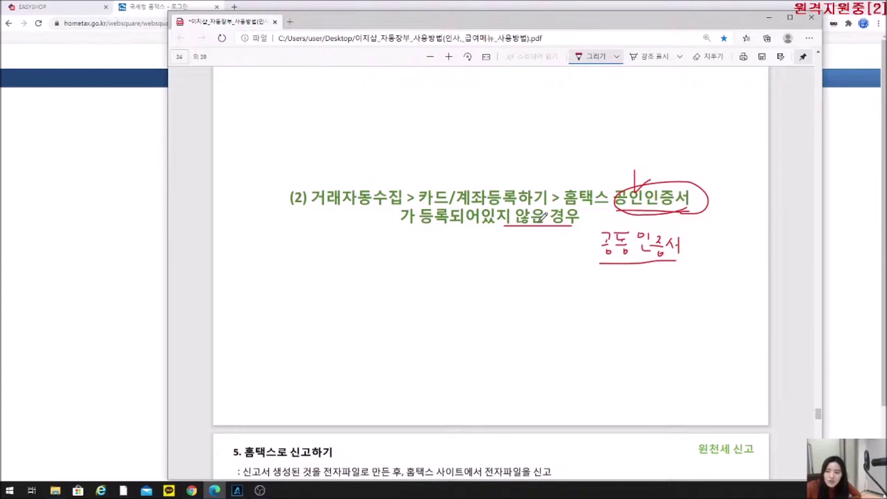
{"action": "left_click_drag", "start_coordinate": [508, 222], "coordinate": [538, 223]}
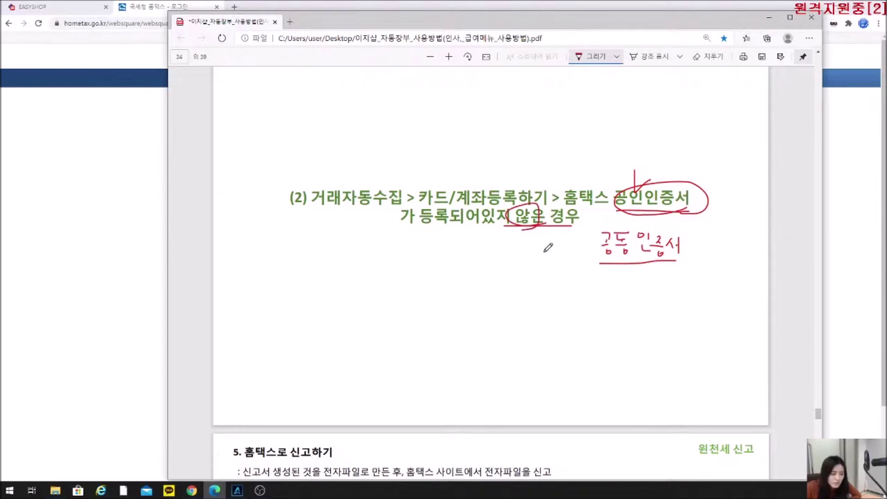
{"action": "scroll", "coordinate": [572, 267], "scroll_direction": "down", "scroll_amount": 6}
{"action": "scroll", "coordinate": [573, 268], "scroll_direction": "down", "scroll_amount": 2}
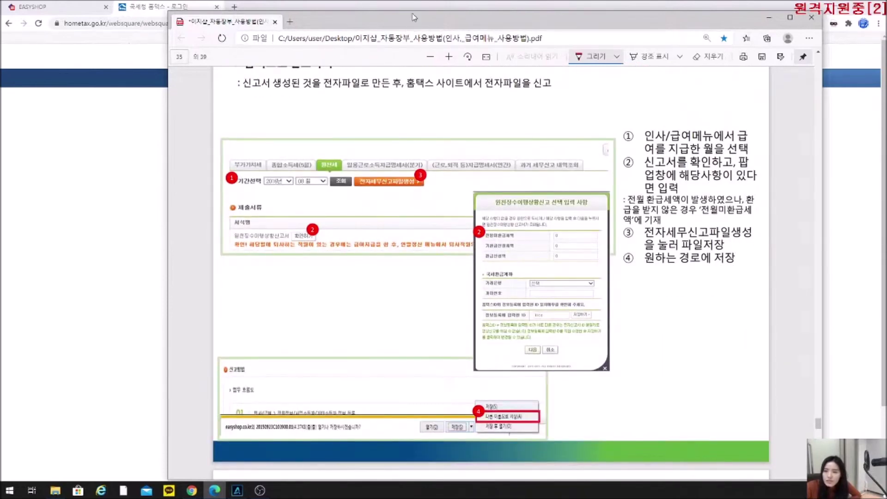
In EasyShop's 원천세 page, look up the 11월 withholding tax report (원천징수이행상황신고서).
{"action": "left_click", "coordinate": [769, 17]}
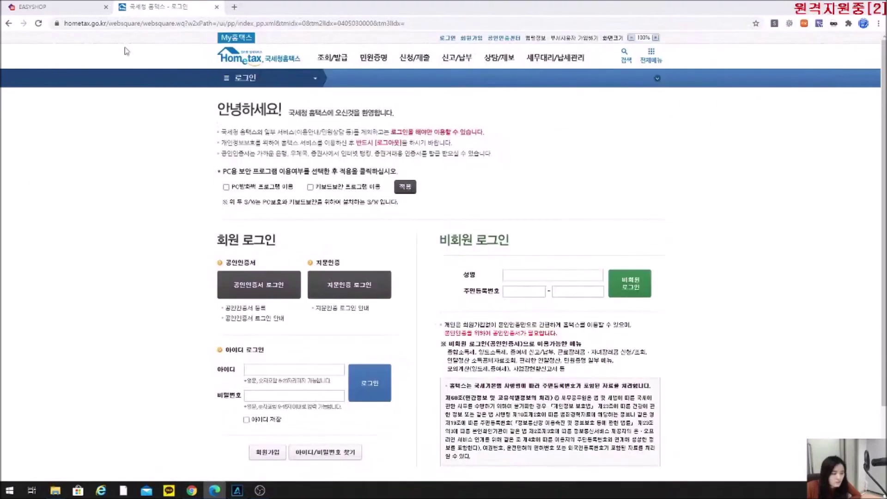
{"action": "left_click", "coordinate": [32, 7]}
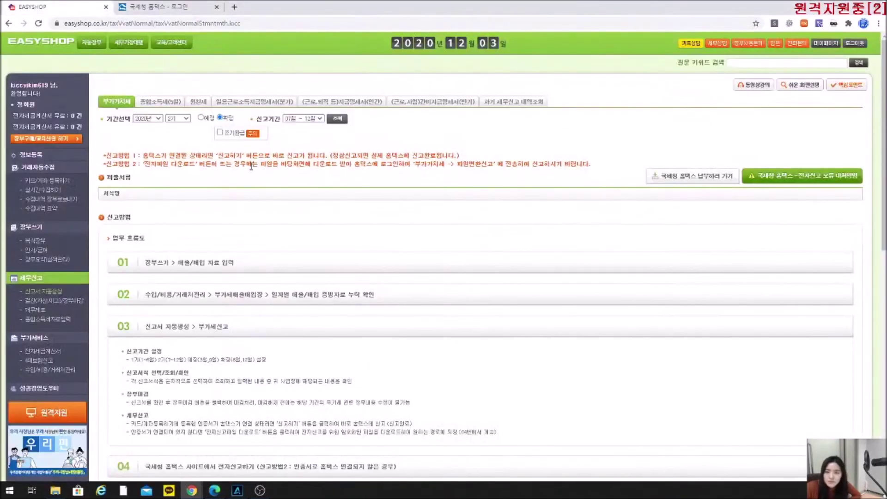
{"action": "left_click", "coordinate": [200, 102]}
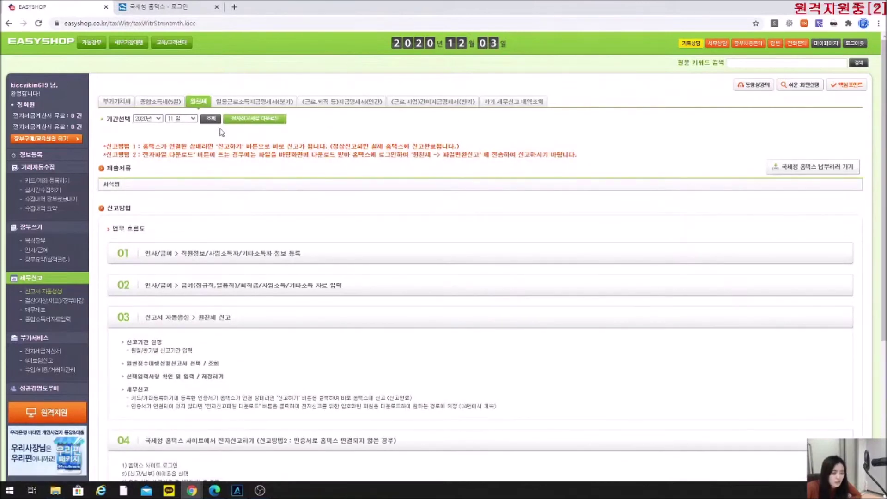
{"action": "left_click", "coordinate": [185, 121]}
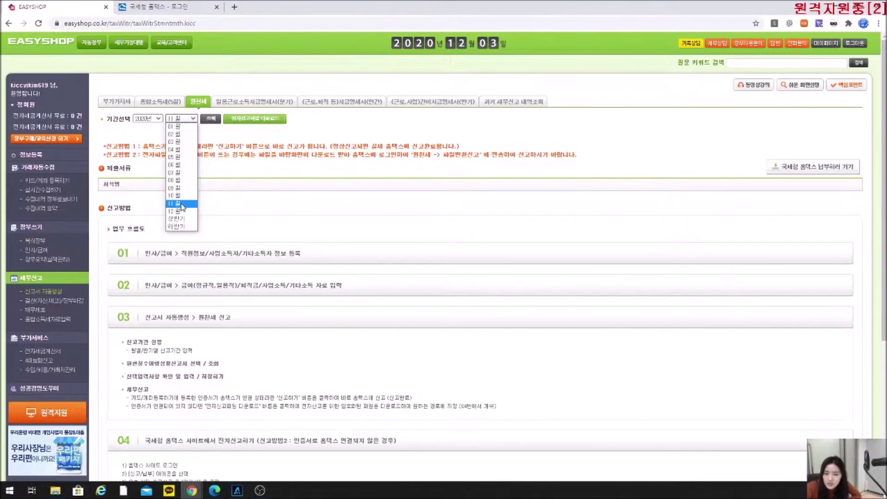
{"action": "left_click", "coordinate": [181, 204]}
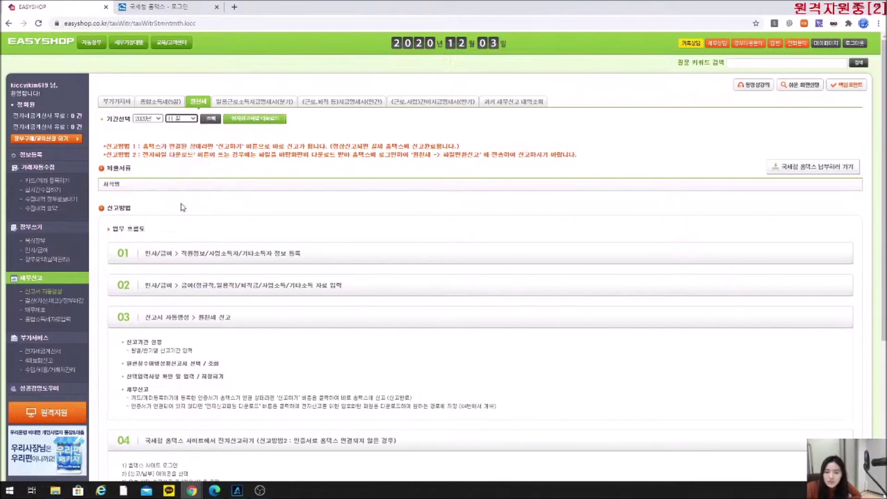
{"action": "left_click", "coordinate": [211, 119]}
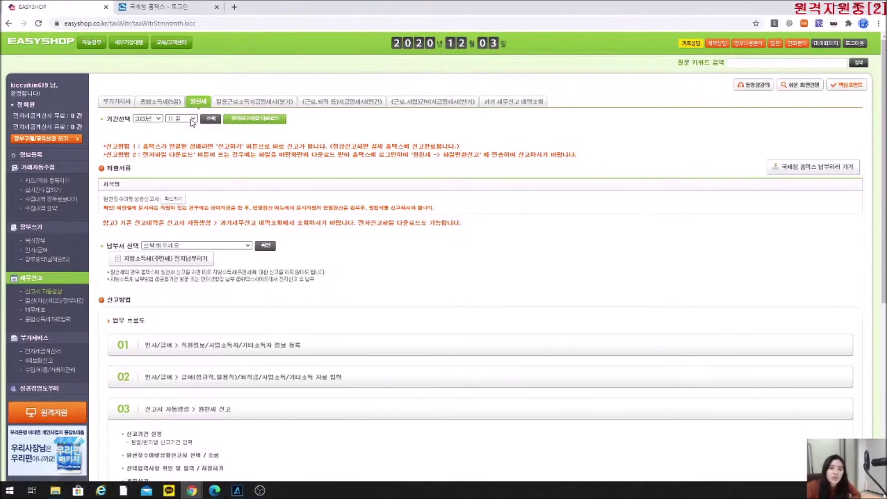
Change the reporting period to 2020 하반기, keeping the year unchanged.
{"action": "left_click", "coordinate": [193, 120]}
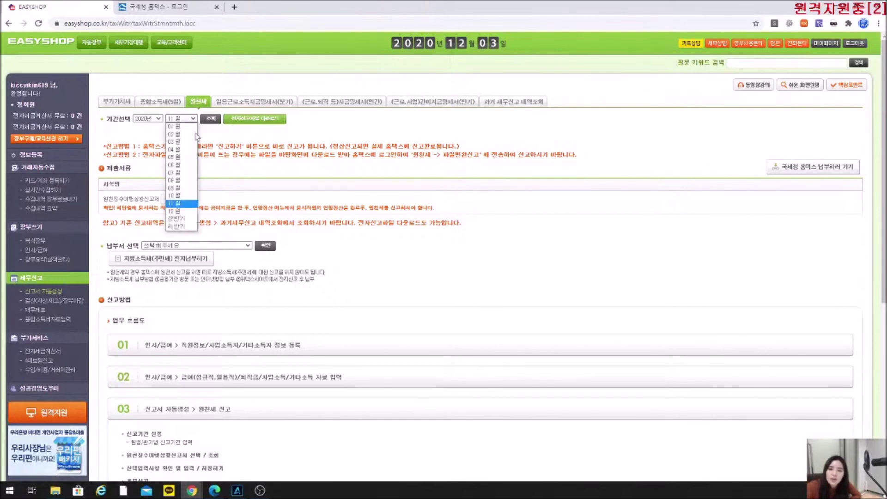
{"action": "left_click", "coordinate": [182, 228]}
{"action": "left_click", "coordinate": [148, 118]}
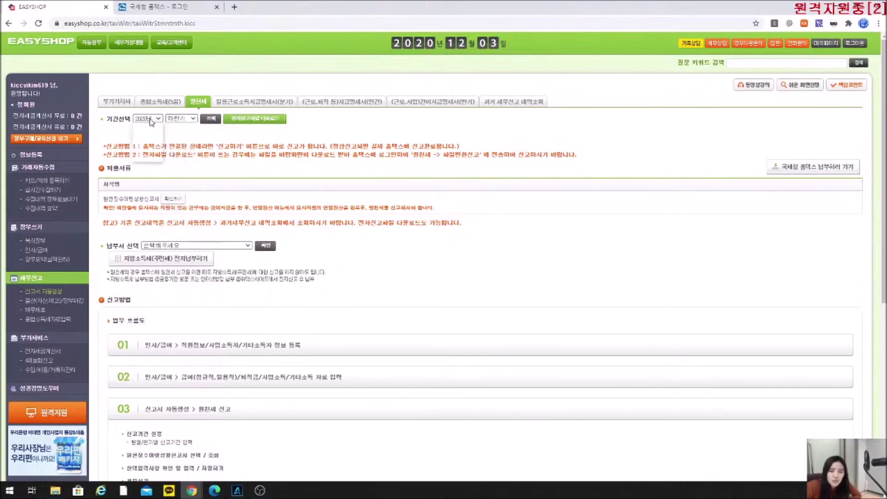
{"action": "left_click", "coordinate": [184, 134]}
{"action": "left_click", "coordinate": [182, 119]}
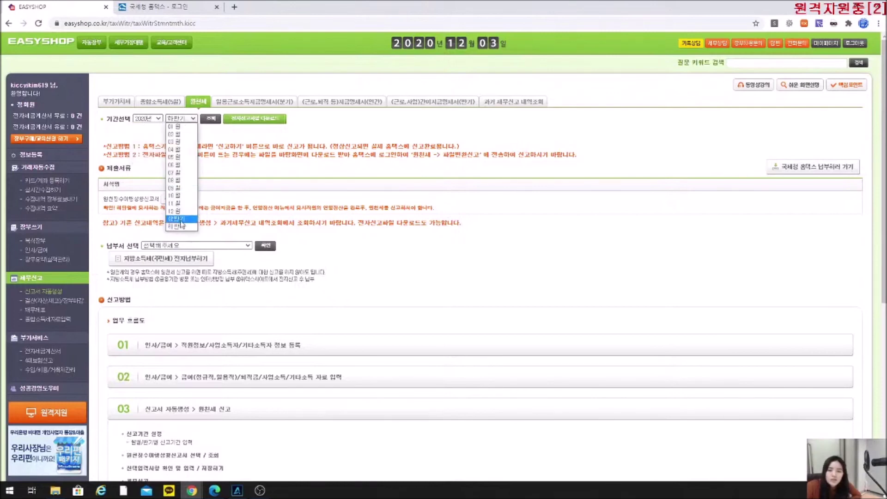
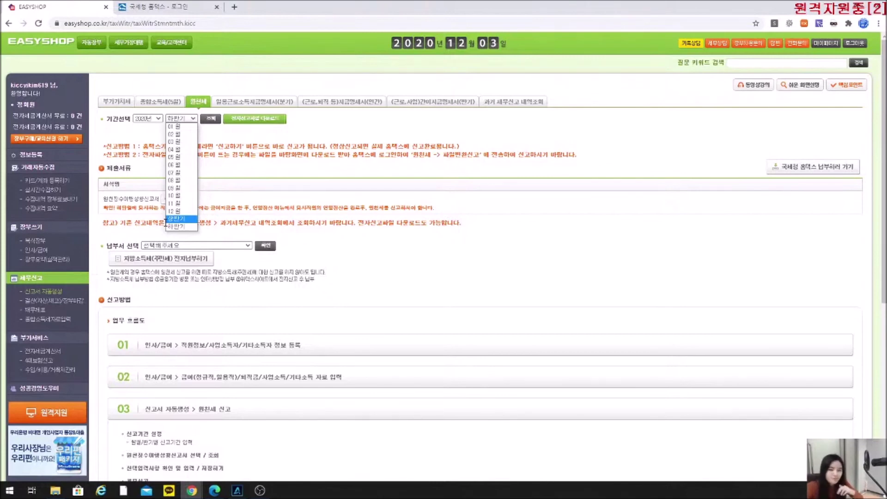
Select 하반기, reload the filings, and open the 원천징수이행상황신고서 options window.
{"action": "left_click", "coordinate": [175, 226]}
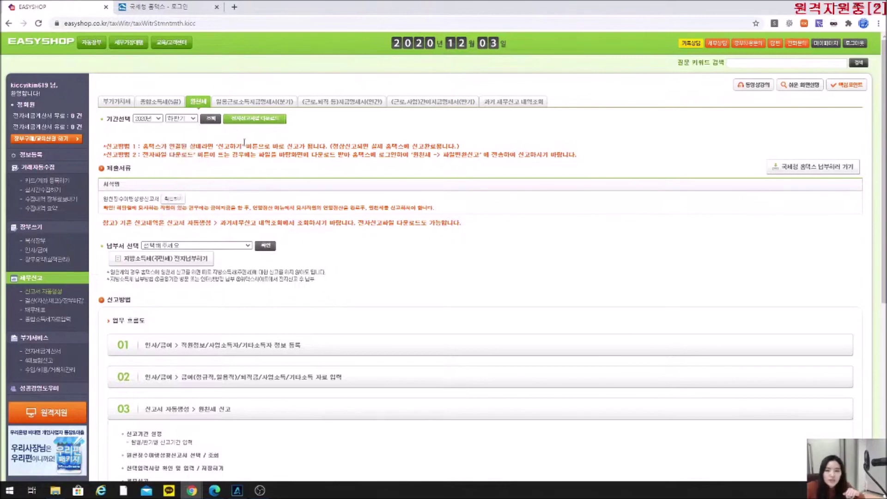
{"action": "left_click", "coordinate": [208, 118]}
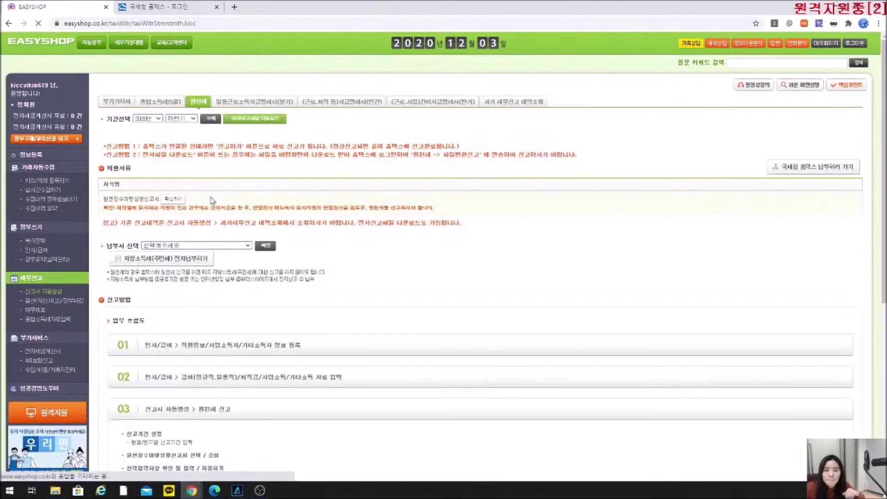
{"action": "left_click", "coordinate": [172, 199]}
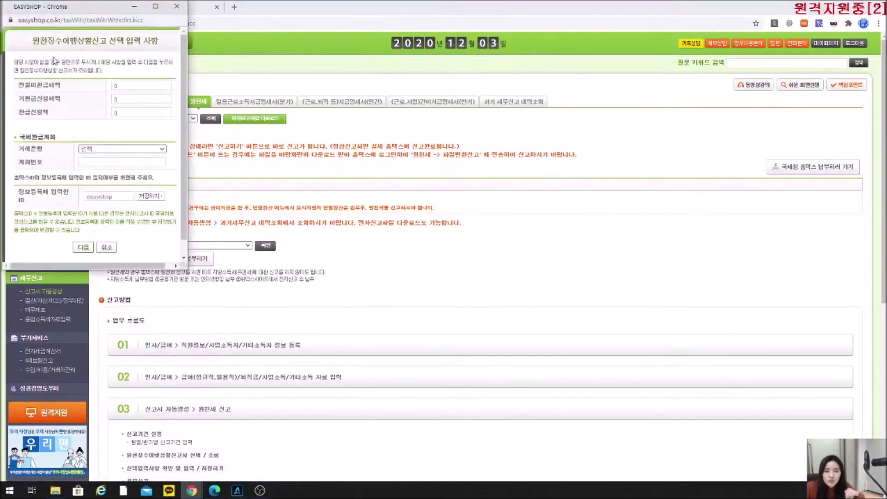
Enter 70,000 as 전월미환급세액 in the options window and generate the withholding status report.
{"action": "left_click_drag", "start_coordinate": [70, 7], "coordinate": [181, 56]}
{"action": "left_click_drag", "start_coordinate": [171, 138], "coordinate": [127, 135]}
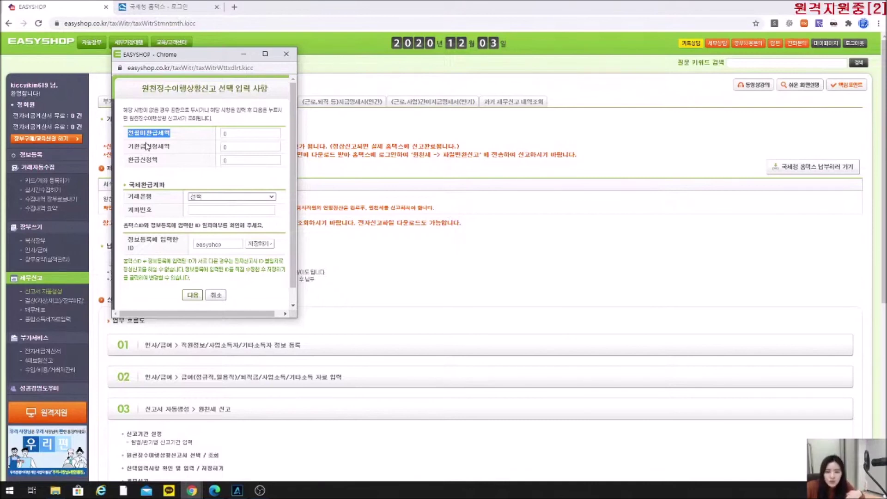
{"action": "left_click", "coordinate": [224, 135]}
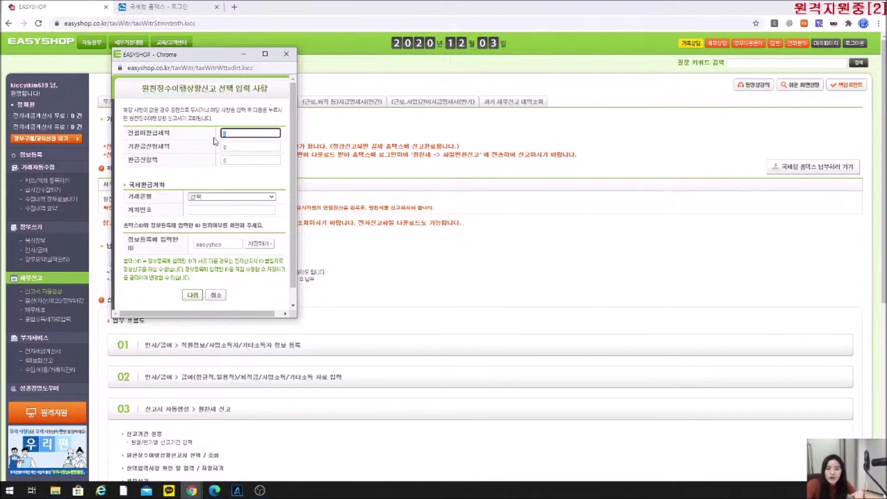
{"action": "type", "text": "700000"}
{"action": "left_click", "coordinate": [215, 141]}
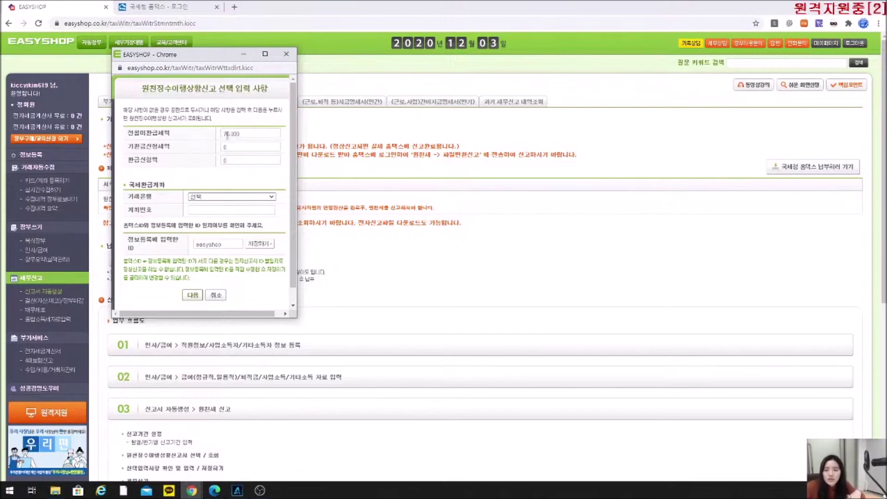
{"action": "left_click", "coordinate": [193, 295]}
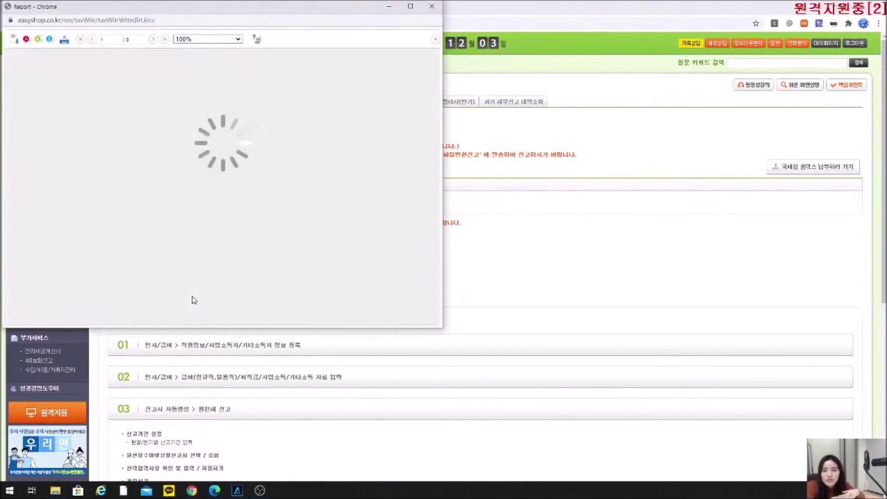
Scroll through the generated report, close it, regenerate it from the options form, and close it again.
{"action": "scroll", "coordinate": [193, 299], "scroll_direction": "down", "scroll_amount": 5}
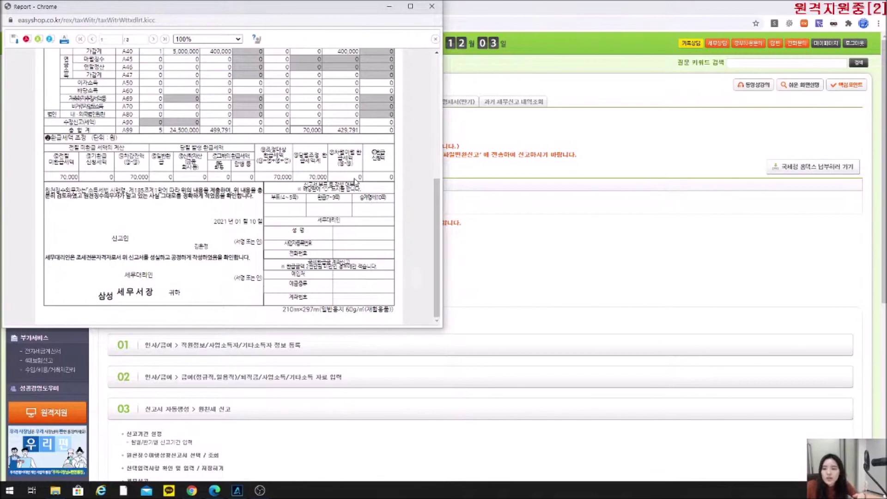
{"action": "left_click", "coordinate": [432, 6]}
{"action": "left_click", "coordinate": [209, 122]}
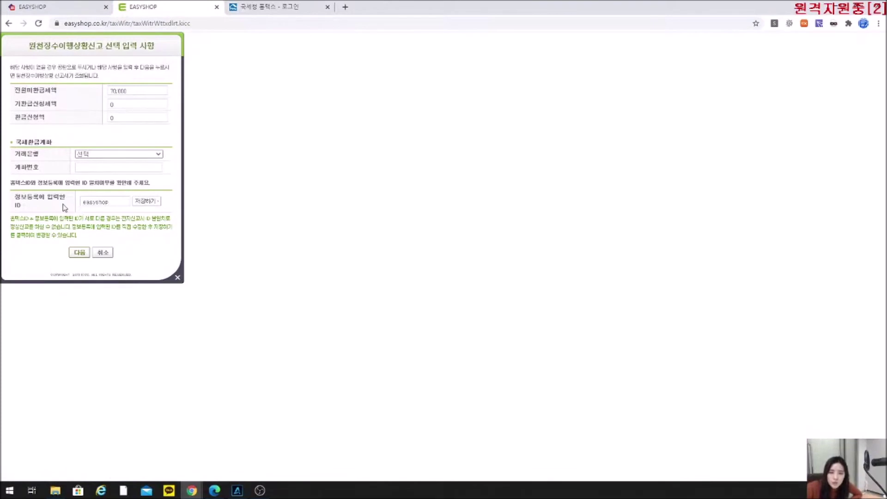
{"action": "left_click", "coordinate": [77, 252]}
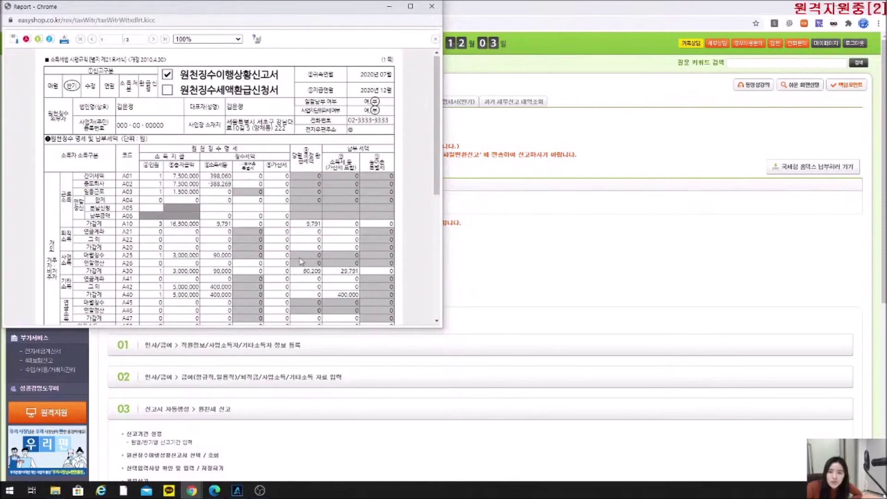
{"action": "scroll", "coordinate": [150, 185], "scroll_direction": "down", "scroll_amount": 5}
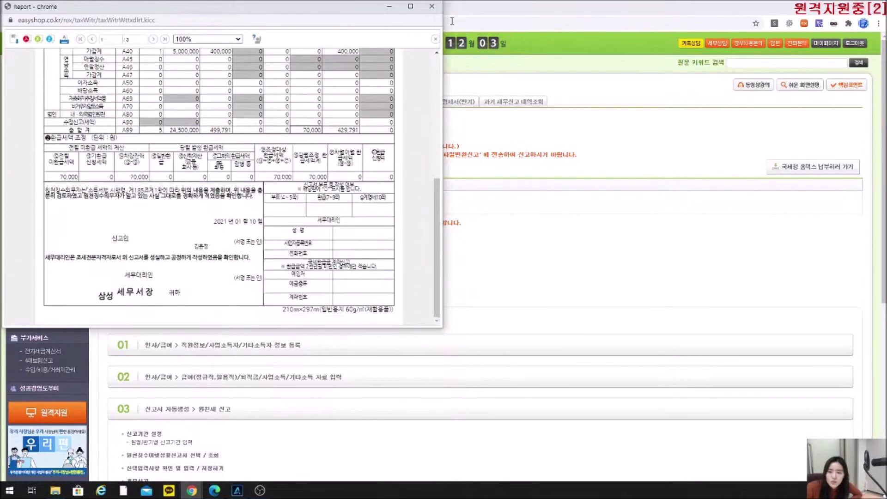
{"action": "left_click", "coordinate": [432, 6]}
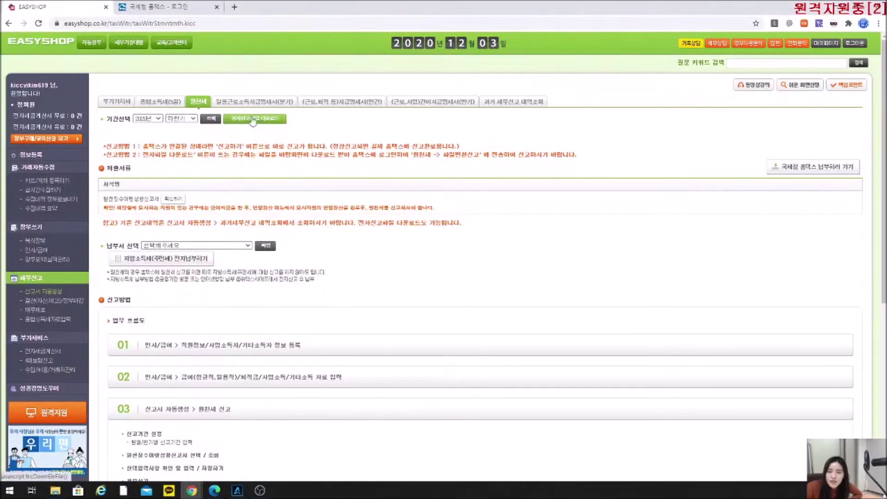
Download the e-file 20201203C103900.01 and circle 열기 in the restored PDF manual.
{"action": "left_click", "coordinate": [244, 119]}
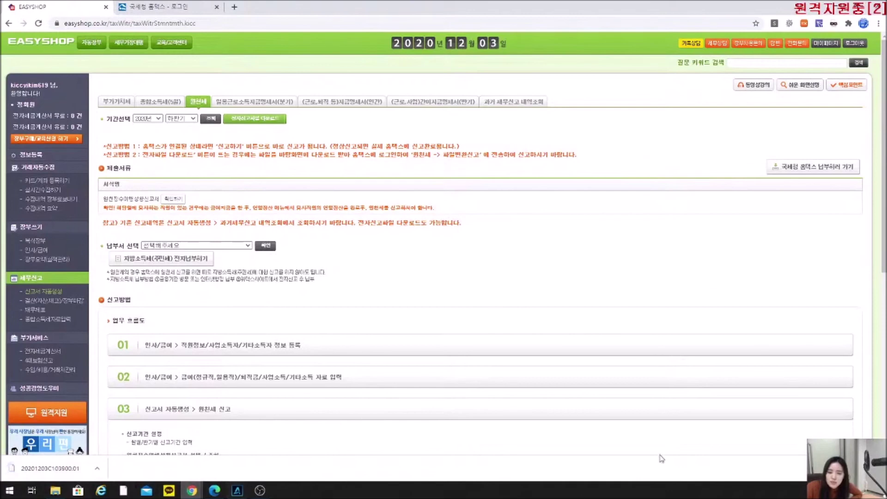
{"action": "left_click", "coordinate": [214, 491]}
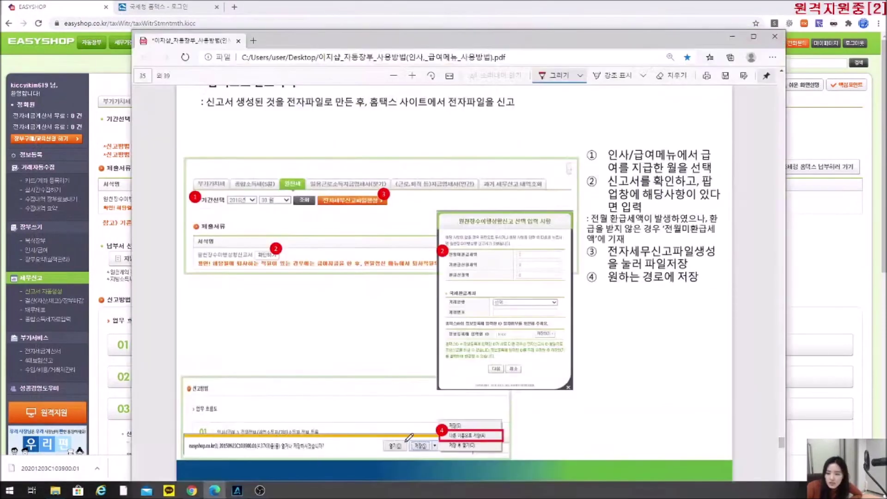
{"action": "left_click_drag", "start_coordinate": [396, 451], "coordinate": [408, 437]}
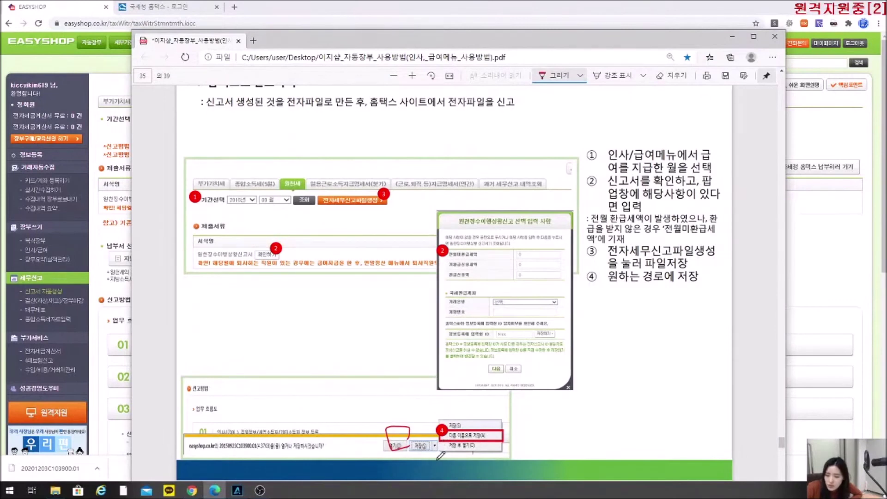
Mark the save dropdown, 파일 형식 and 저장 in the manual with red ink.
{"action": "mouse_move", "coordinate": [434, 436]}
{"action": "left_mouse_down"}
{"action": "mouse_move", "coordinate": [434, 454]}
{"action": "mouse_move", "coordinate": [493, 422]}
{"action": "left_mouse_up"}
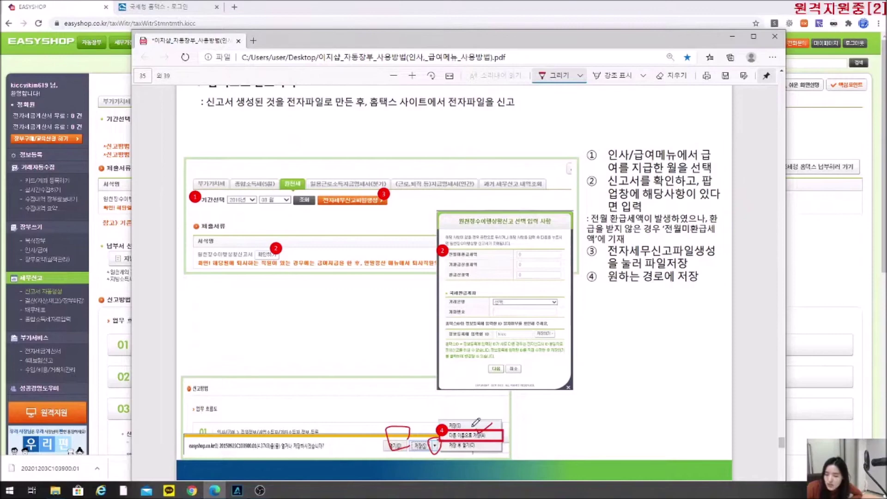
{"action": "scroll", "coordinate": [411, 334], "scroll_direction": "down", "scroll_amount": 8}
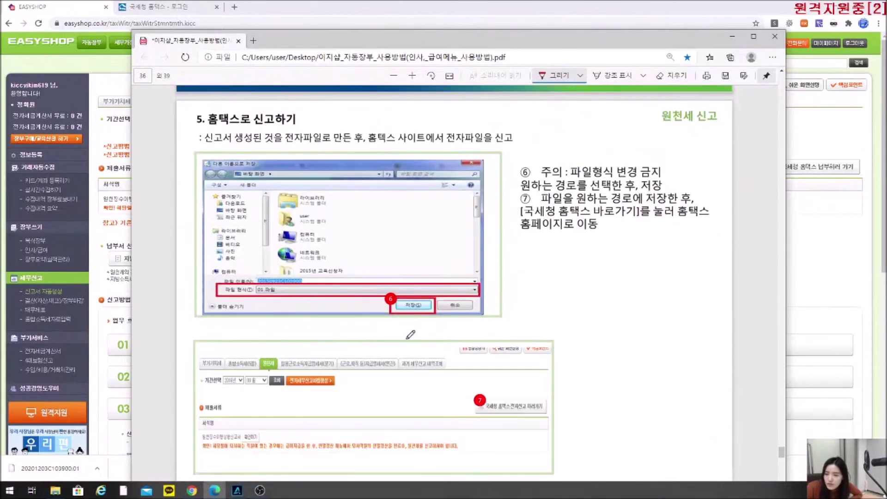
{"action": "left_click_drag", "start_coordinate": [280, 287], "coordinate": [323, 280]}
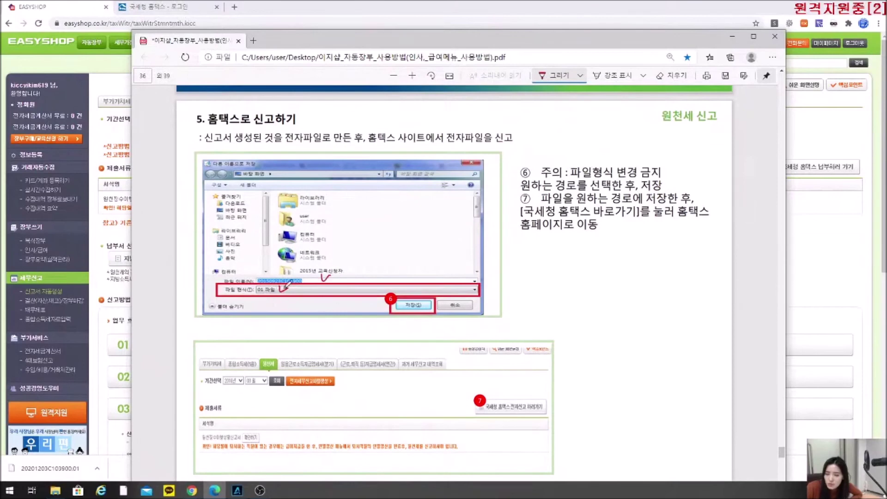
{"action": "mouse_move", "coordinate": [434, 313]}
{"action": "left_mouse_down"}
{"action": "mouse_move", "coordinate": [389, 303]}
{"action": "mouse_move", "coordinate": [419, 319]}
{"action": "left_mouse_up"}
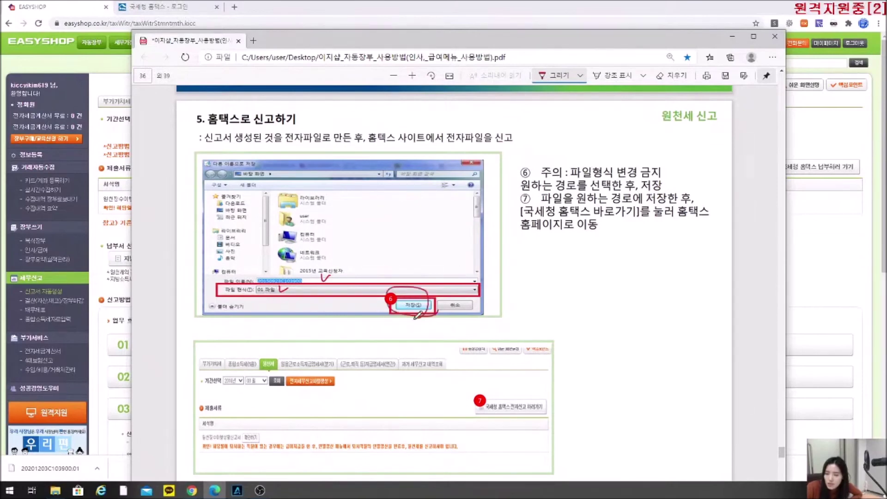
Mark step 7's Hometax shortcut in the manual, then minimize Edge.
{"action": "scroll", "coordinate": [512, 325], "scroll_direction": "down", "scroll_amount": 1}
{"action": "scroll", "coordinate": [511, 325], "scroll_direction": "down", "scroll_amount": 1}
{"action": "mouse_move", "coordinate": [509, 249]}
{"action": "left_mouse_down"}
{"action": "mouse_move", "coordinate": [550, 259]}
{"action": "mouse_move", "coordinate": [545, 249]}
{"action": "left_mouse_up"}
{"action": "mouse_move", "coordinate": [509, 257]}
{"action": "left_mouse_down"}
{"action": "mouse_move", "coordinate": [511, 273]}
{"action": "mouse_move", "coordinate": [535, 265]}
{"action": "left_mouse_up"}
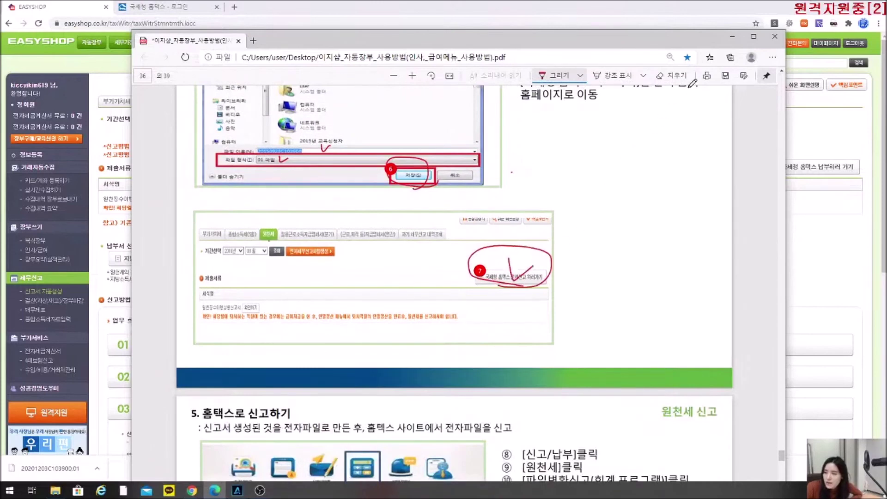
{"action": "left_click", "coordinate": [732, 36]}
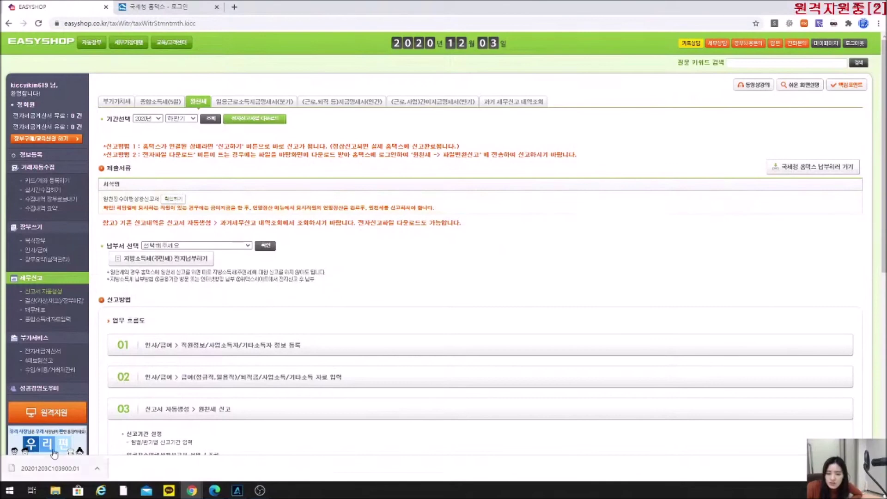
Dismiss the downloaded-file options and open Hometax via '국세청 홈택스 납부하러 가기'.
{"action": "left_click", "coordinate": [97, 469]}
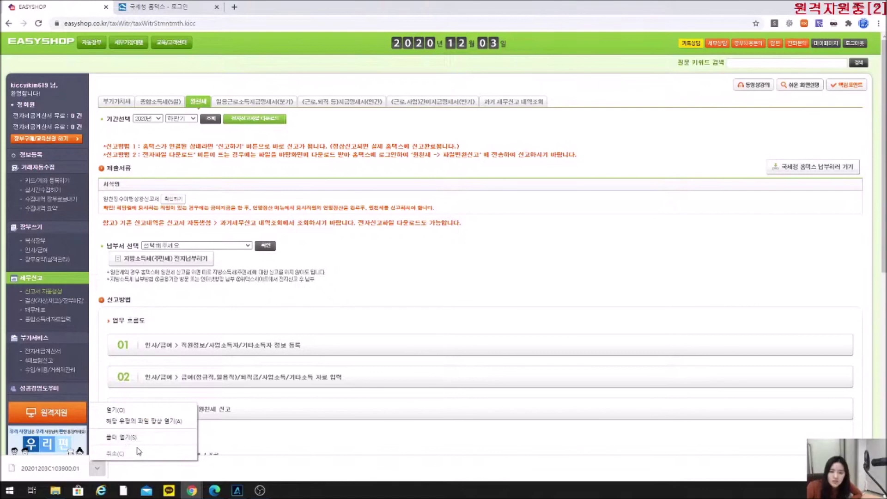
{"action": "left_click", "coordinate": [408, 314]}
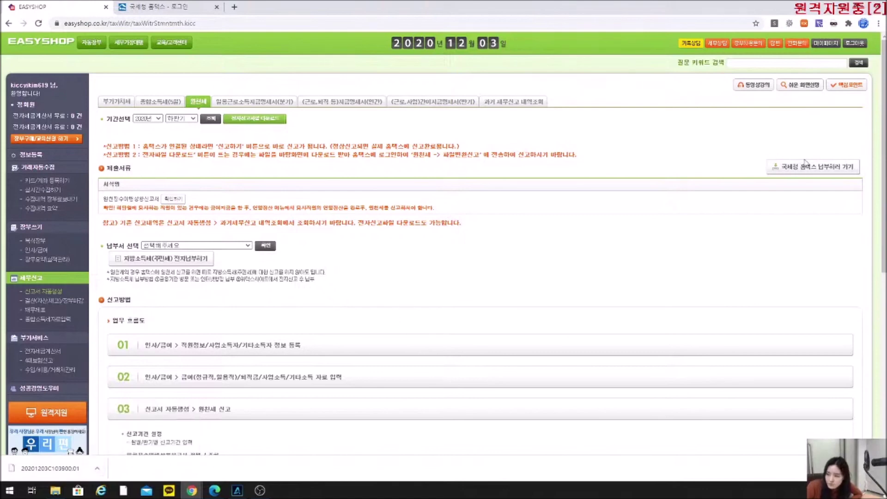
{"action": "left_click", "coordinate": [826, 170]}
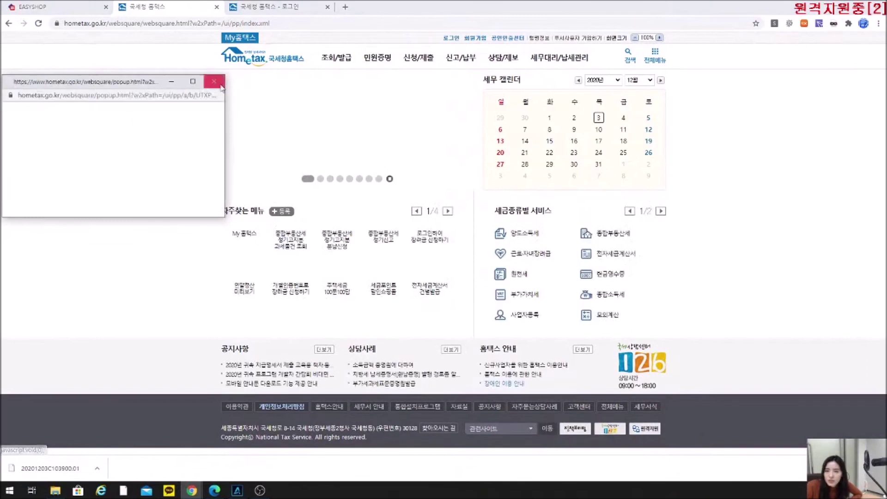
Close the Hometax pop-up and bring the PDF manual's Hometax filing section forward.
{"action": "mouse_move", "coordinate": [461, 62]}
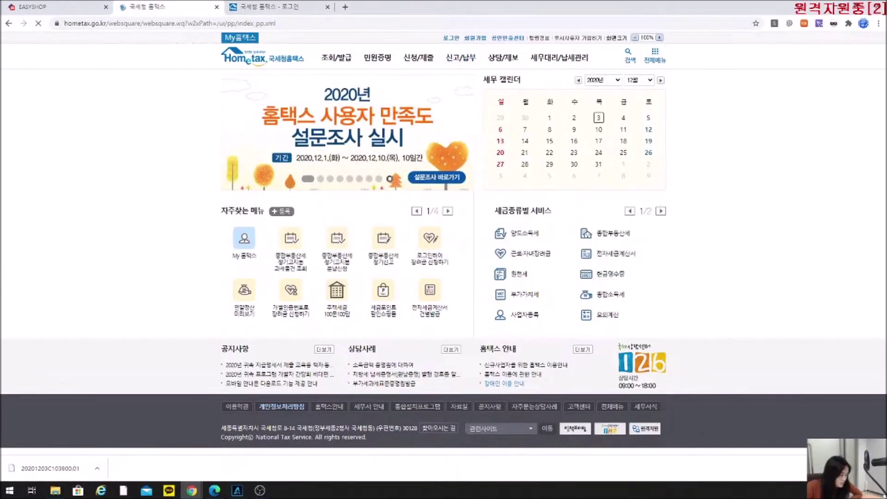
{"action": "left_click", "coordinate": [215, 490]}
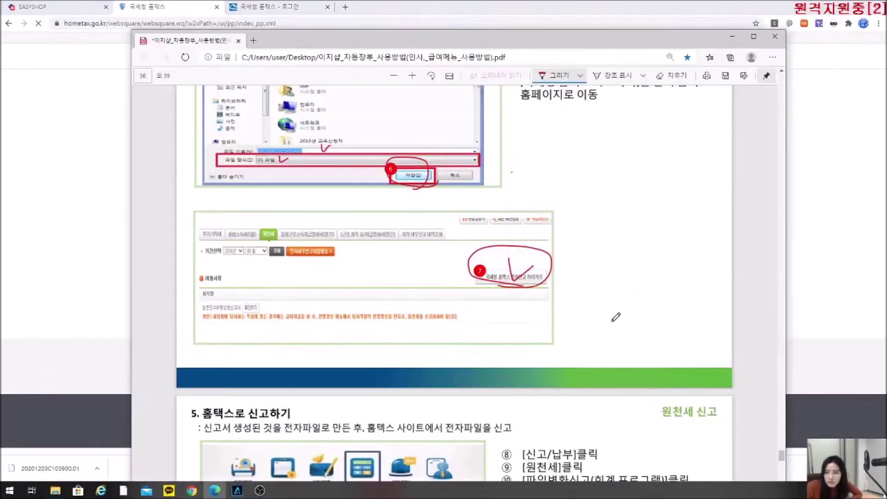
Tick step 10's file-conversion filing button and mark 찾아보기 and the file-name box in step 11.
{"action": "scroll", "coordinate": [605, 319], "scroll_direction": "down", "scroll_amount": 5}
{"action": "scroll", "coordinate": [600, 325], "scroll_direction": "down", "scroll_amount": 6}
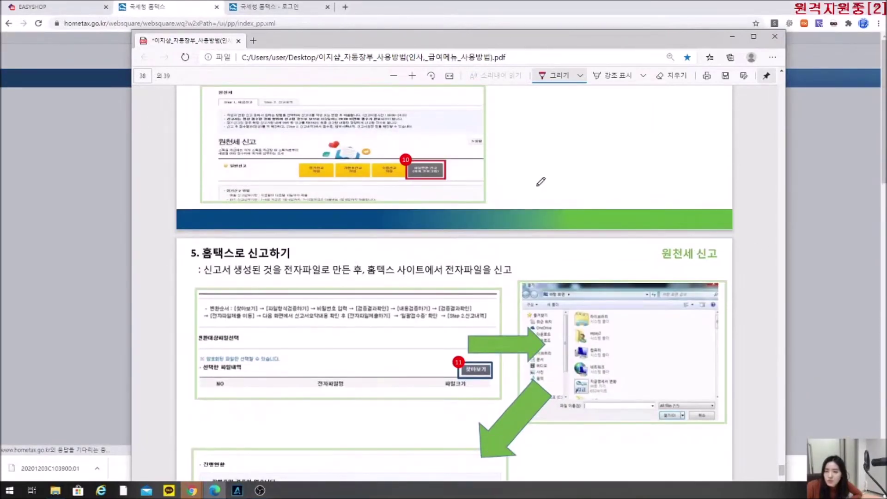
{"action": "left_click_drag", "start_coordinate": [425, 150], "coordinate": [451, 153]}
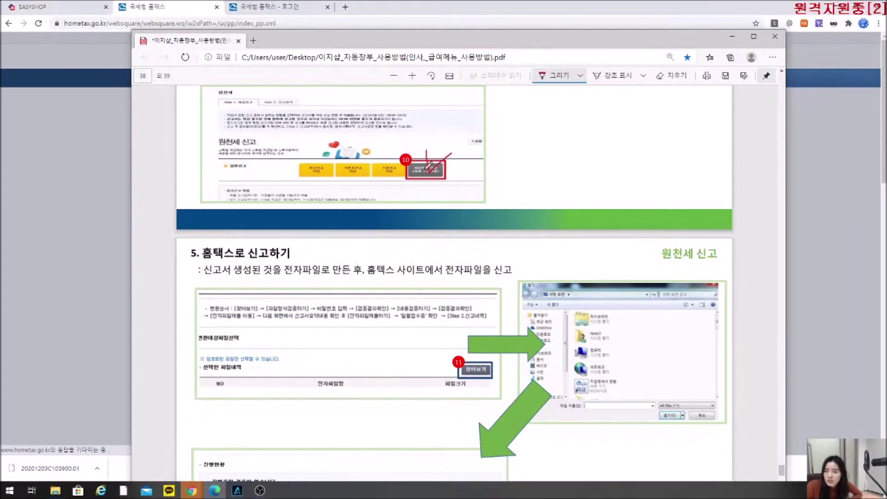
{"action": "scroll", "coordinate": [453, 254], "scroll_direction": "down", "scroll_amount": 3}
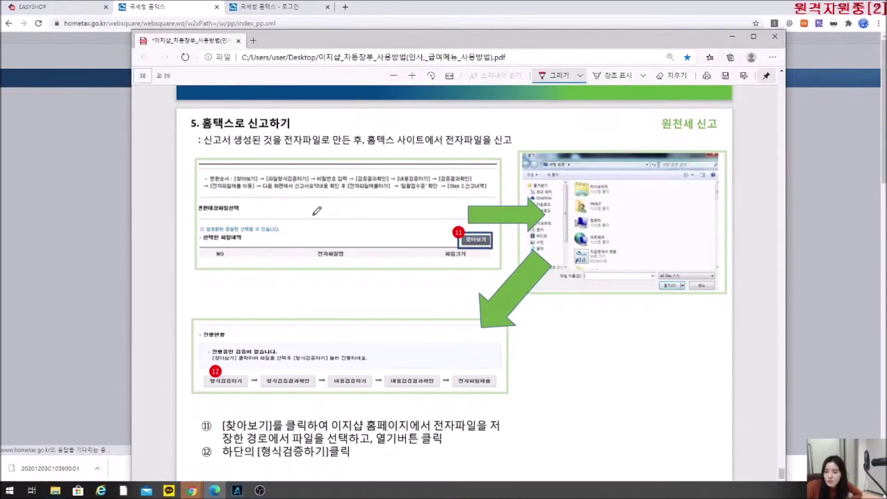
{"action": "left_click_drag", "start_coordinate": [483, 242], "coordinate": [504, 225]}
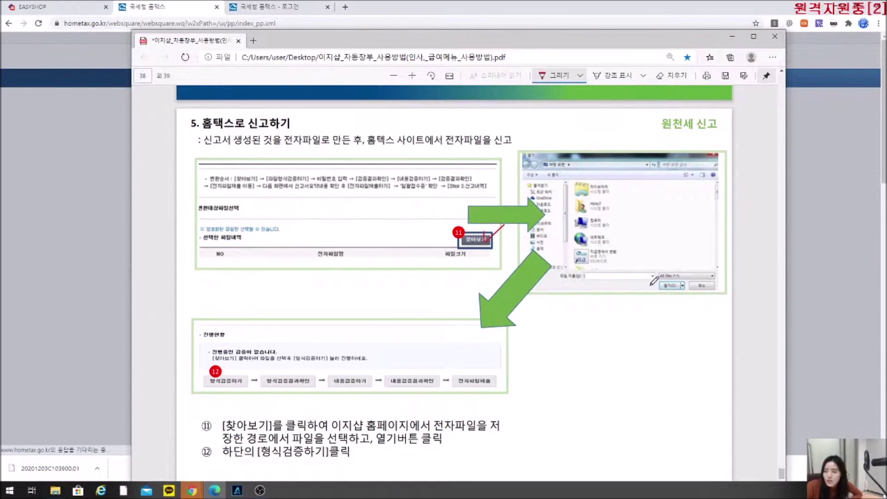
{"action": "left_click_drag", "start_coordinate": [624, 272], "coordinate": [638, 267]}
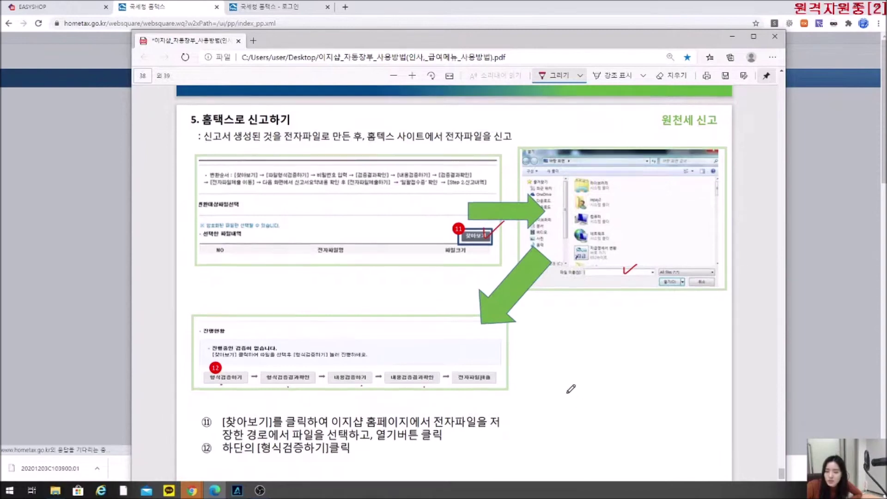
{"action": "scroll", "coordinate": [564, 386], "scroll_direction": "down", "scroll_amount": 2}
{"action": "mouse_move", "coordinate": [242, 316]}
{"action": "left_mouse_down"}
{"action": "mouse_move", "coordinate": [243, 291]}
{"action": "mouse_move", "coordinate": [253, 315]}
{"action": "left_mouse_up"}
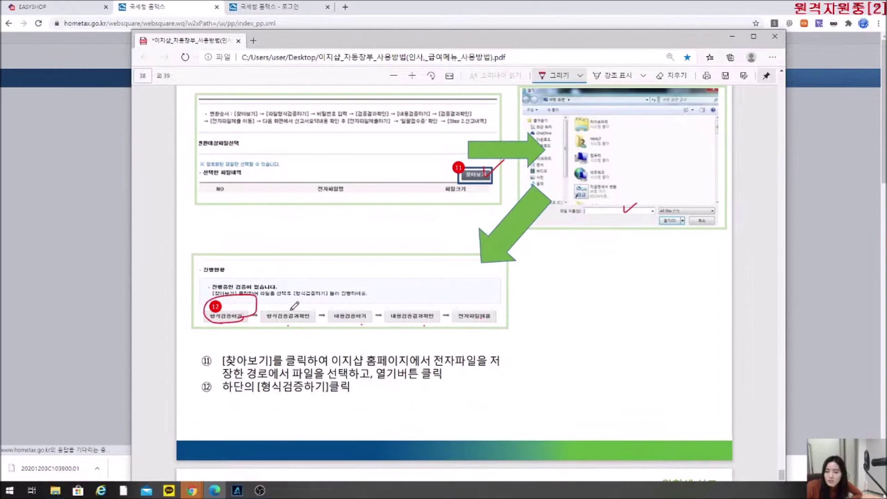
Tick 형식검증하기 and 형식검증결과확인, circle 내용검증하기, and box the taxpayer count 1.
{"action": "scroll", "coordinate": [323, 312], "scroll_direction": "down", "scroll_amount": 10}
{"action": "scroll", "coordinate": [398, 268], "scroll_direction": "down", "scroll_amount": 2}
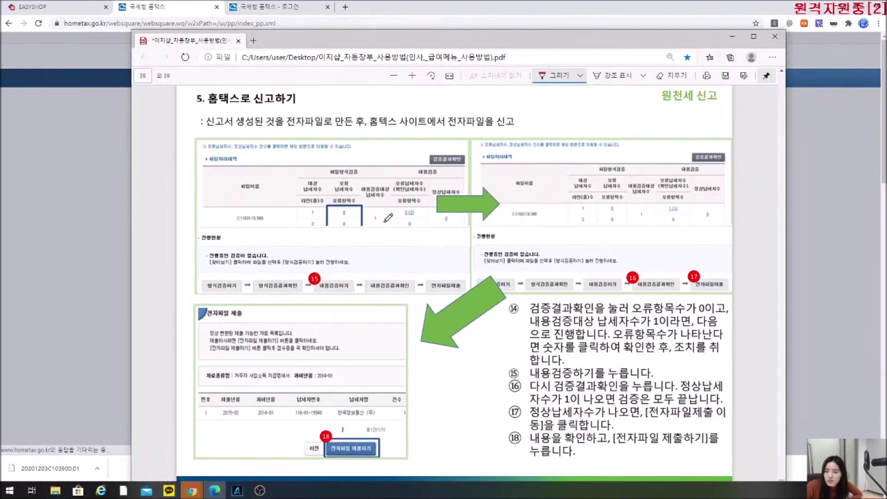
{"action": "mouse_move", "coordinate": [368, 222]}
{"action": "left_mouse_down"}
{"action": "mouse_move", "coordinate": [375, 210]}
{"action": "mouse_move", "coordinate": [385, 223]}
{"action": "left_mouse_up"}
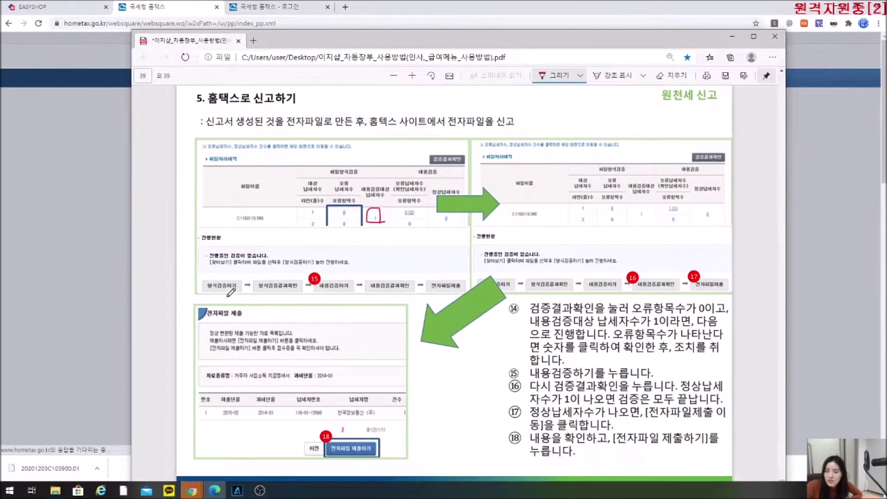
{"action": "left_click_drag", "start_coordinate": [269, 278], "coordinate": [286, 280]}
{"action": "mouse_move", "coordinate": [374, 221]}
{"action": "left_mouse_down"}
{"action": "mouse_move", "coordinate": [366, 228]}
{"action": "mouse_move", "coordinate": [394, 231]}
{"action": "mouse_move", "coordinate": [397, 222]}
{"action": "mouse_move", "coordinate": [395, 240]}
{"action": "left_mouse_up"}
{"action": "left_click_drag", "start_coordinate": [233, 276], "coordinate": [241, 274]}
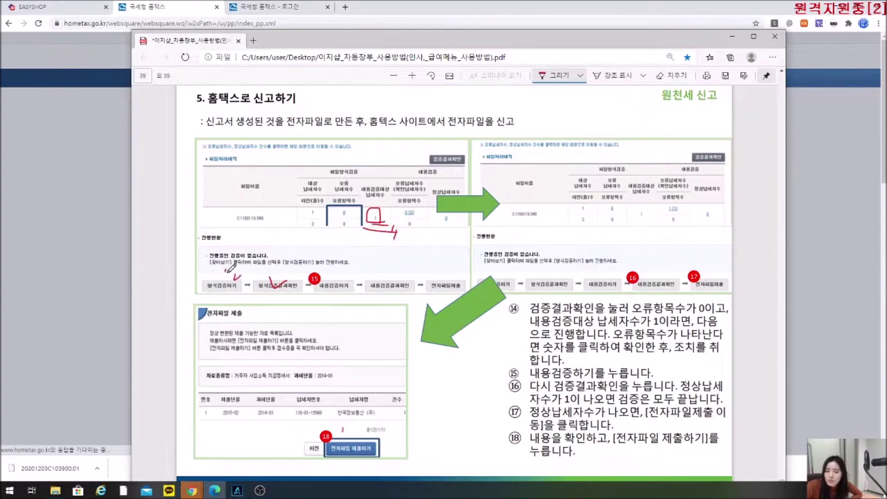
{"action": "left_click_drag", "start_coordinate": [274, 278], "coordinate": [280, 272]}
{"action": "mouse_move", "coordinate": [338, 277]}
{"action": "left_mouse_down"}
{"action": "mouse_move", "coordinate": [362, 272]}
{"action": "mouse_move", "coordinate": [336, 274]}
{"action": "left_mouse_up"}
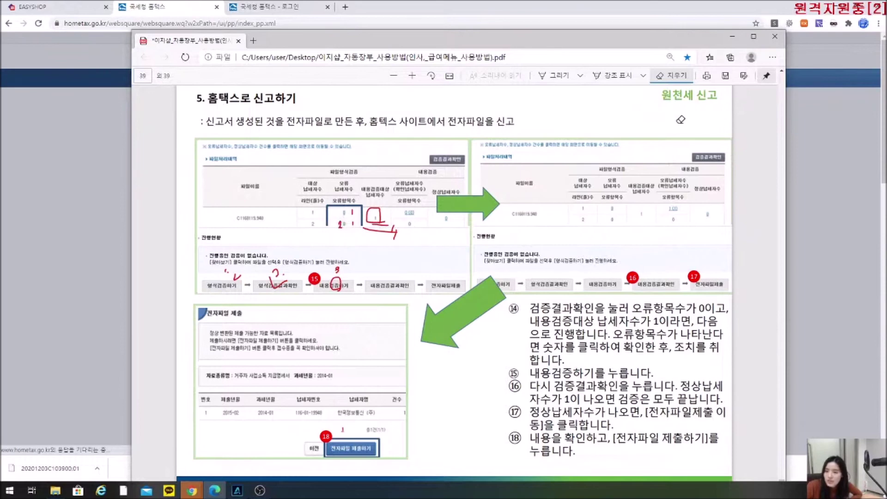
{"action": "left_click", "coordinate": [557, 76]}
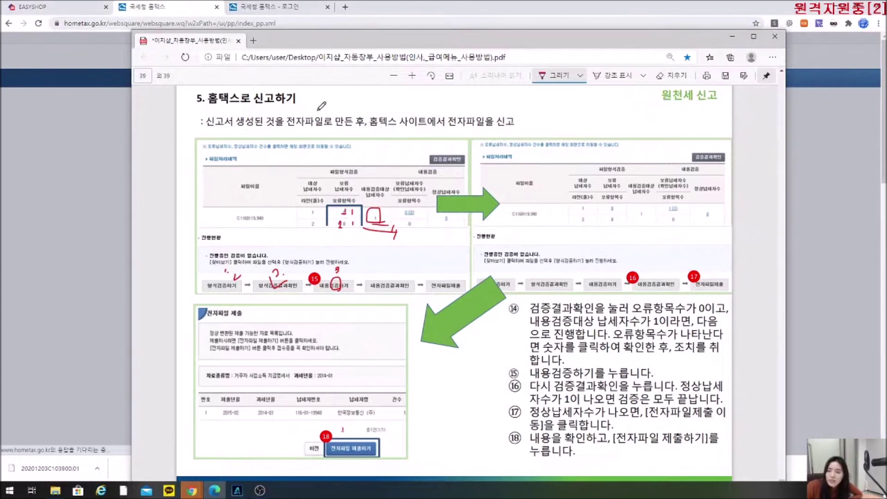
Leave the manual, dismiss Hometax's login alert, and open 정보등록 in EasyShop.
{"action": "scroll", "coordinate": [422, 176], "scroll_direction": "up", "scroll_amount": 8}
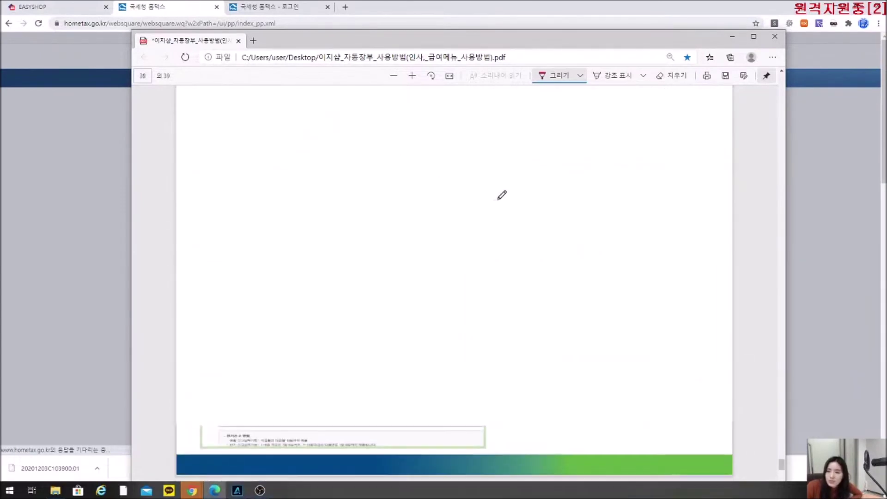
{"action": "scroll", "coordinate": [502, 195], "scroll_direction": "up", "scroll_amount": 10}
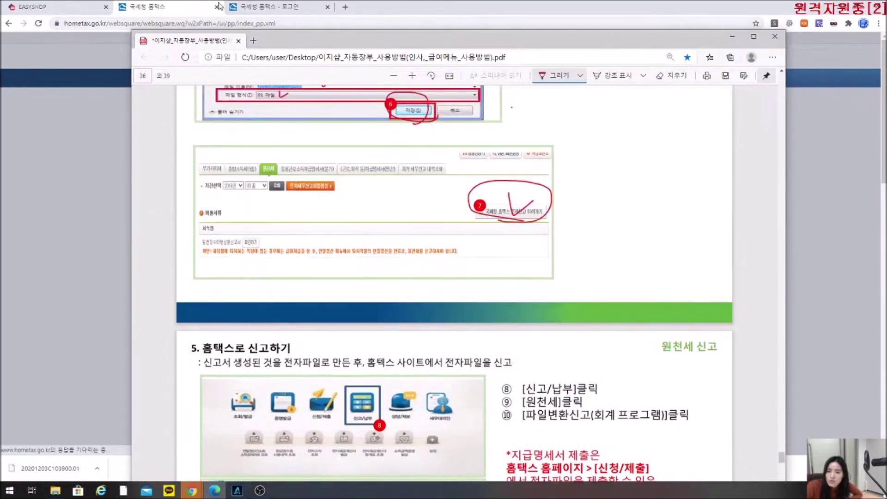
{"action": "left_click", "coordinate": [401, 9]}
{"action": "left_click", "coordinate": [526, 83]}
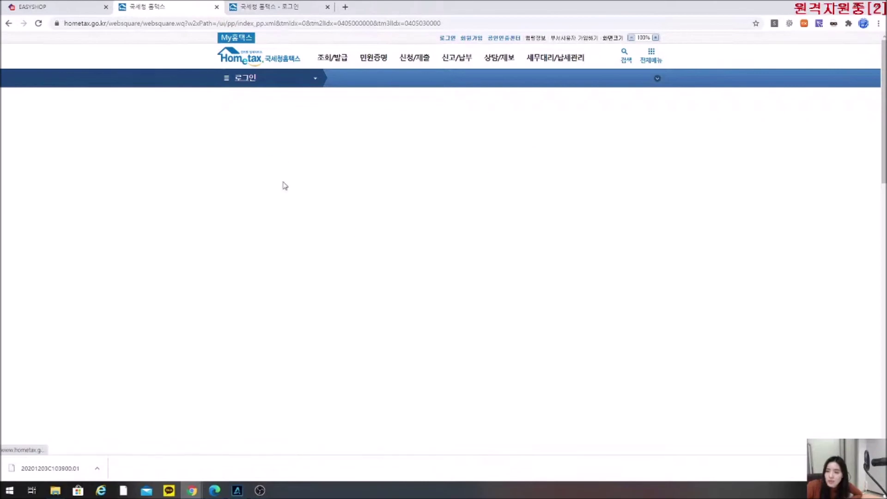
{"action": "left_click", "coordinate": [32, 6]}
{"action": "left_click", "coordinate": [35, 157]}
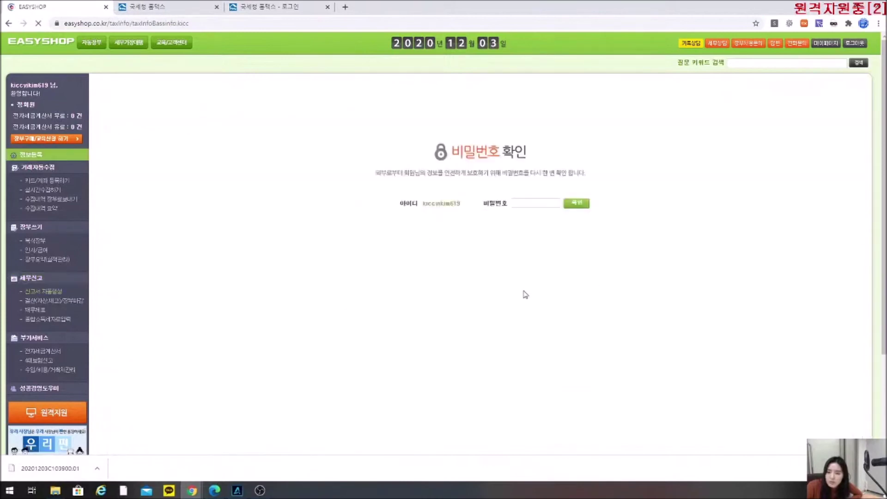
Re-confirm the account password and open EasyShop's automatic tax return generation page.
{"action": "left_click", "coordinate": [530, 202]}
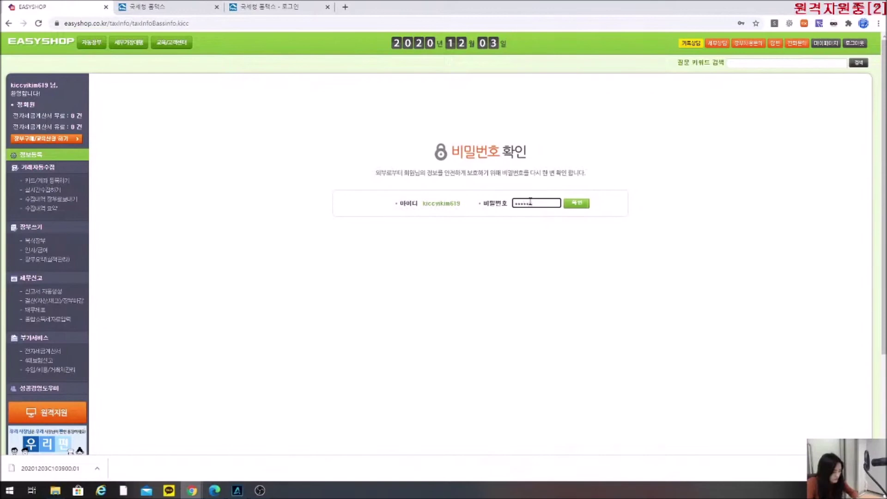
{"action": "key", "text": "Return"}
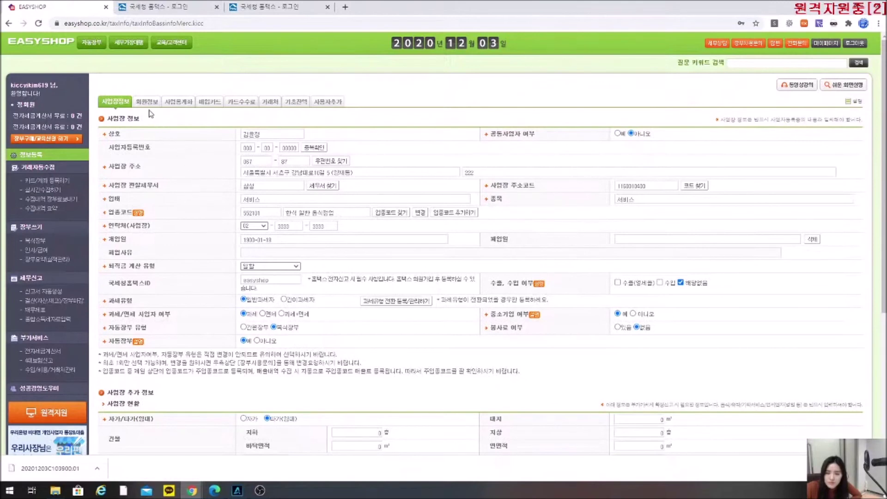
{"action": "left_click_drag", "start_coordinate": [152, 284], "coordinate": [127, 287]}
{"action": "left_click", "coordinate": [171, 284]}
{"action": "scroll", "coordinate": [722, 394], "scroll_direction": "down", "scroll_amount": 5}
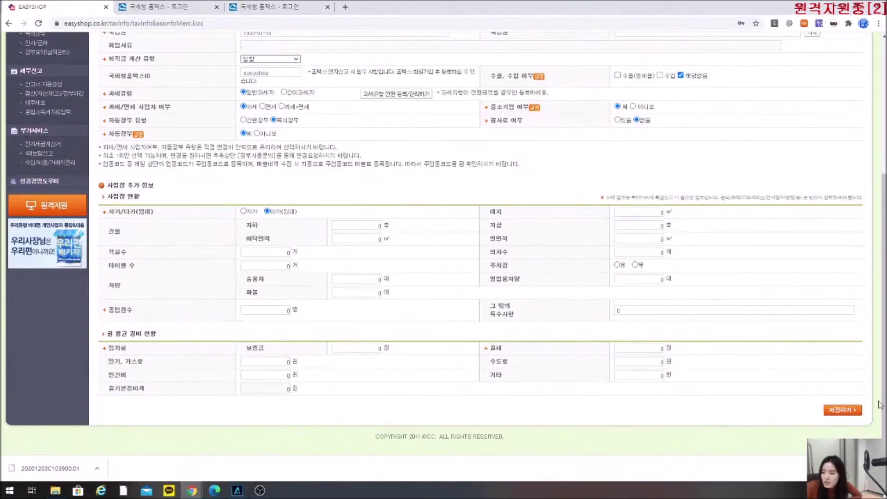
{"action": "scroll", "coordinate": [689, 391], "scroll_direction": "up", "scroll_amount": 5}
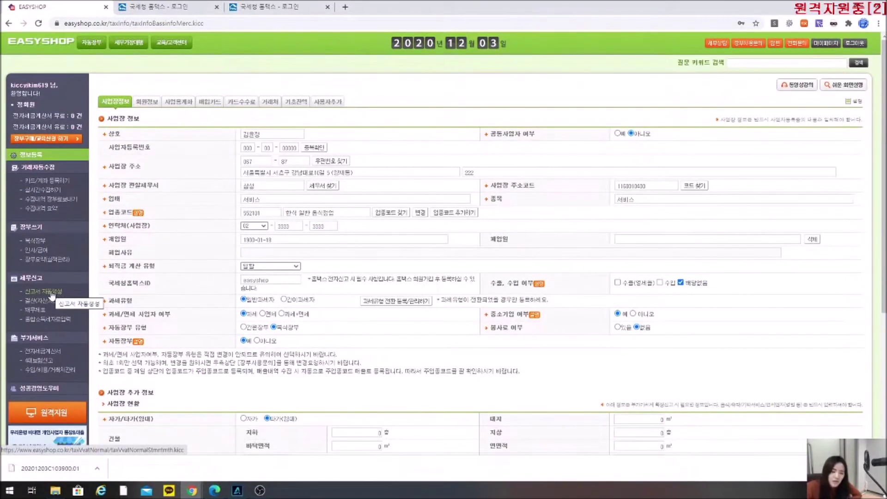
{"action": "left_click", "coordinate": [41, 292]}
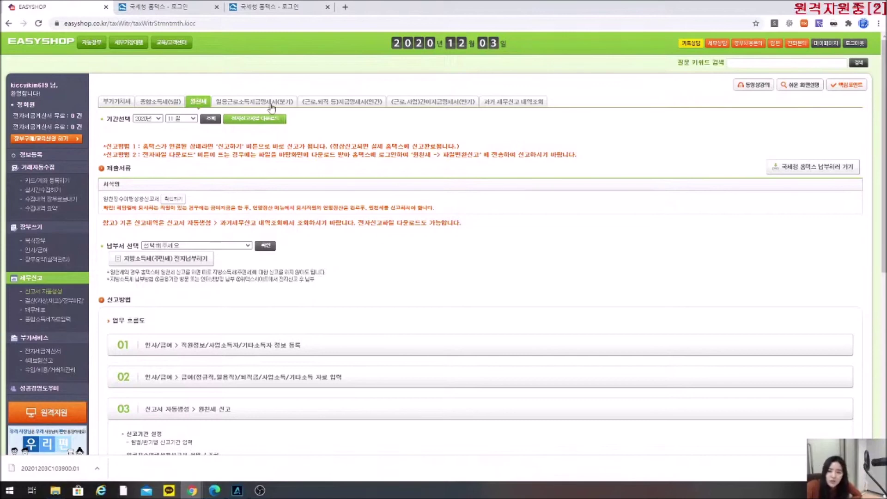
Return to the PDF manual and hand-number the file-browse and format-check steps 11–12 in red on page 38.
{"action": "left_click", "coordinate": [216, 491]}
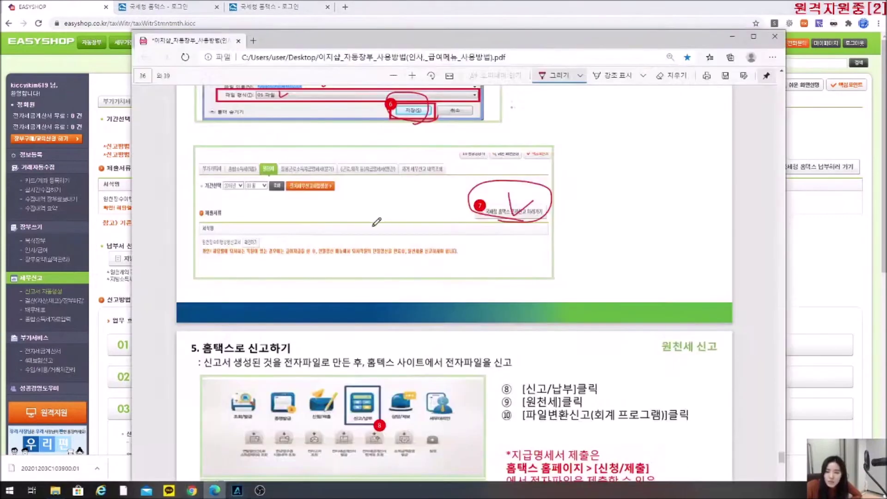
{"action": "scroll", "coordinate": [339, 352], "scroll_direction": "down", "scroll_amount": 6}
{"action": "scroll", "coordinate": [339, 350], "scroll_direction": "down", "scroll_amount": 8}
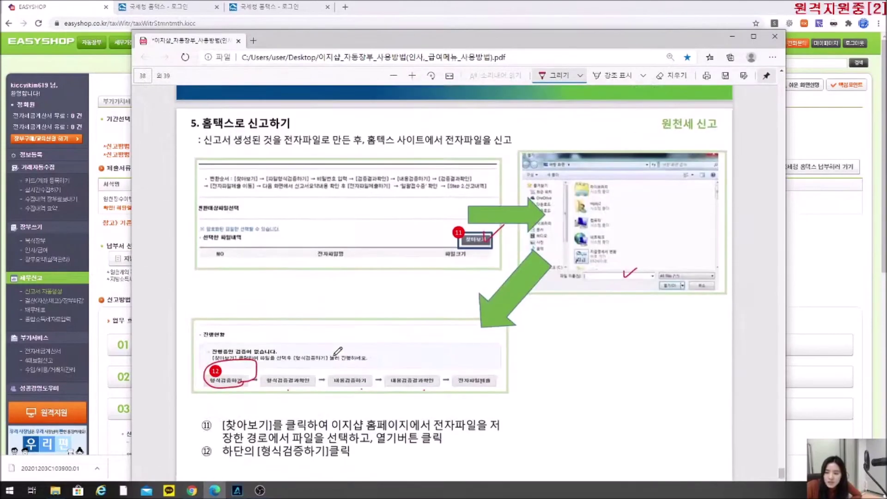
{"action": "left_click_drag", "start_coordinate": [227, 304], "coordinate": [227, 312]}
{"action": "left_click_drag", "start_coordinate": [486, 165], "coordinate": [486, 176]}
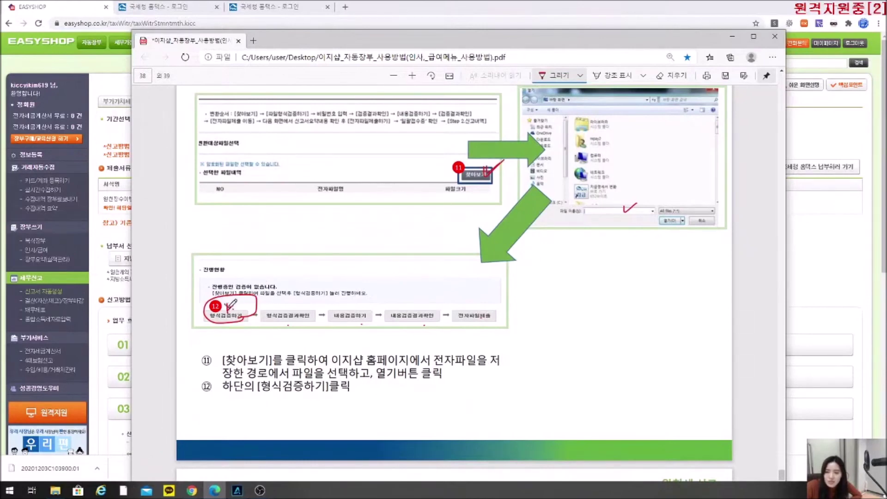
{"action": "left_click_drag", "start_coordinate": [238, 301], "coordinate": [240, 312]}
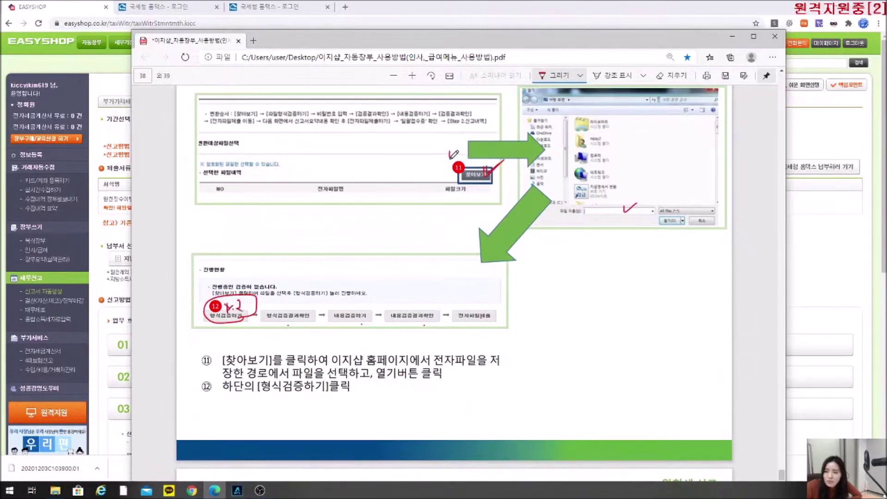
{"action": "left_click", "coordinate": [454, 158]}
{"action": "scroll", "coordinate": [306, 334], "scroll_direction": "down", "scroll_amount": 10}
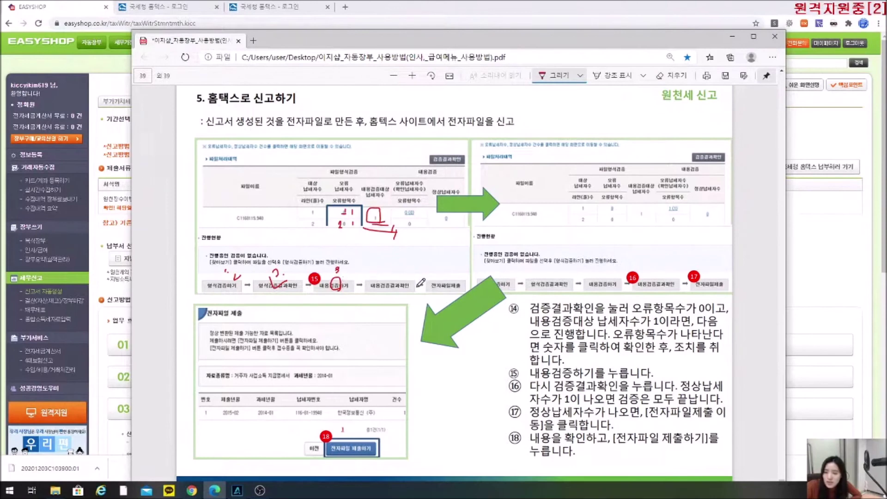
Write step numbers 4 and 5, underline 내용검증/정상납세자수, and circle the 전자파일 제출하기 button.
{"action": "left_click_drag", "start_coordinate": [397, 271], "coordinate": [397, 280]}
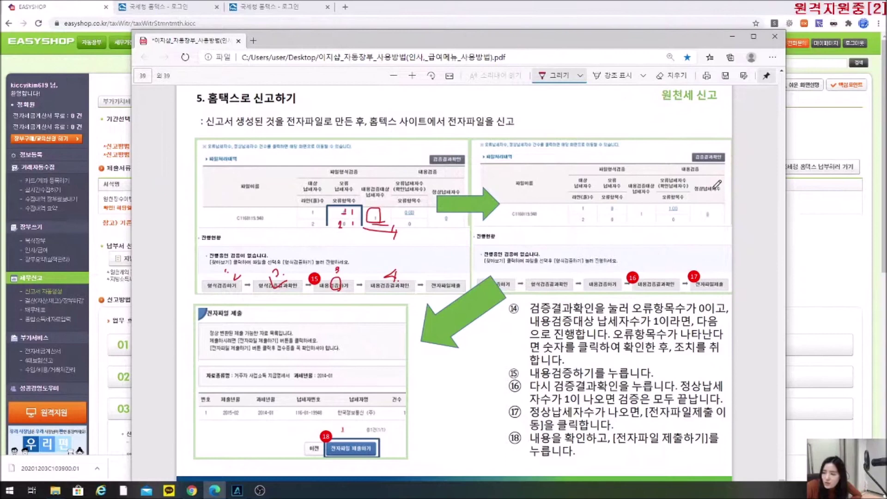
{"action": "mouse_move", "coordinate": [683, 171]}
{"action": "left_mouse_down"}
{"action": "mouse_move", "coordinate": [703, 171]}
{"action": "mouse_move", "coordinate": [720, 196]}
{"action": "left_mouse_up"}
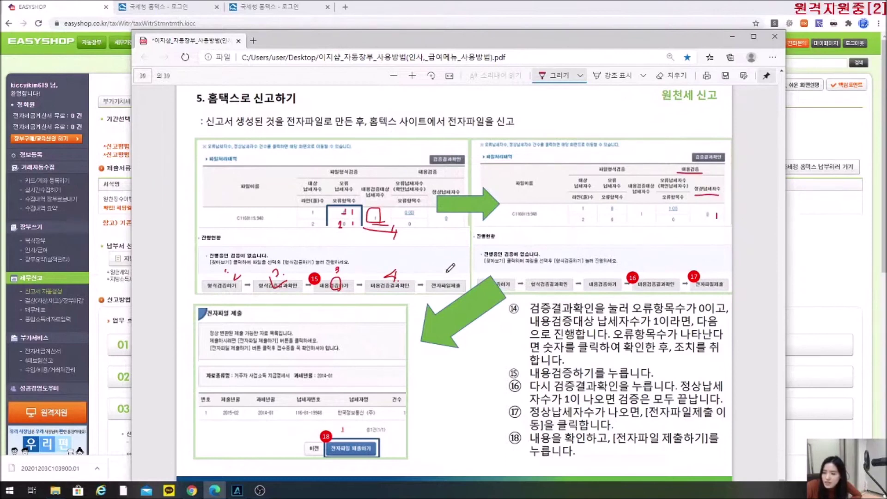
{"action": "mouse_move", "coordinate": [447, 272]}
{"action": "left_mouse_down"}
{"action": "mouse_move", "coordinate": [449, 282]}
{"action": "mouse_move", "coordinate": [454, 271]}
{"action": "left_mouse_up"}
{"action": "left_click", "coordinate": [455, 280]}
{"action": "mouse_move", "coordinate": [344, 430]}
{"action": "left_mouse_down"}
{"action": "mouse_move", "coordinate": [363, 462]}
{"action": "mouse_move", "coordinate": [342, 432]}
{"action": "left_mouse_up"}
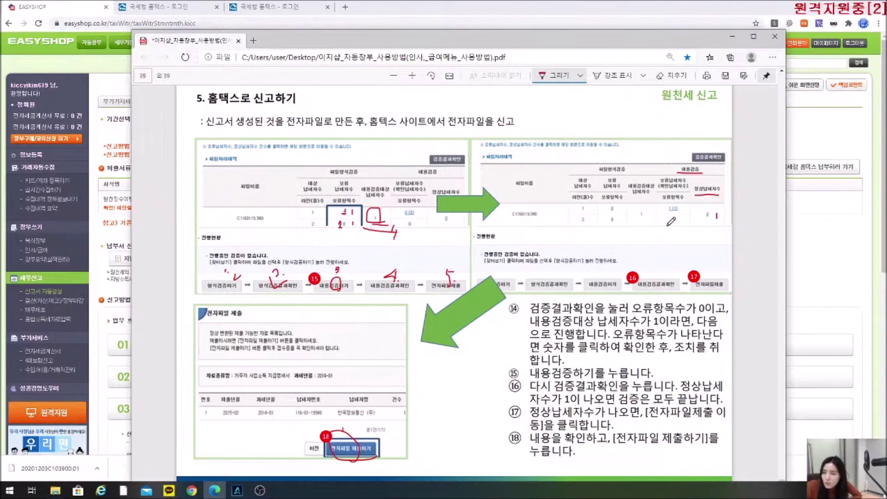
Circle the 1(1) and 0 result values, step 17, and the 18 badge on the submit button.
{"action": "mouse_move", "coordinate": [679, 199]}
{"action": "left_mouse_down"}
{"action": "mouse_move", "coordinate": [669, 215]}
{"action": "mouse_move", "coordinate": [687, 202]}
{"action": "mouse_move", "coordinate": [685, 181]}
{"action": "left_mouse_up"}
{"action": "left_click_drag", "start_coordinate": [708, 217], "coordinate": [717, 219]}
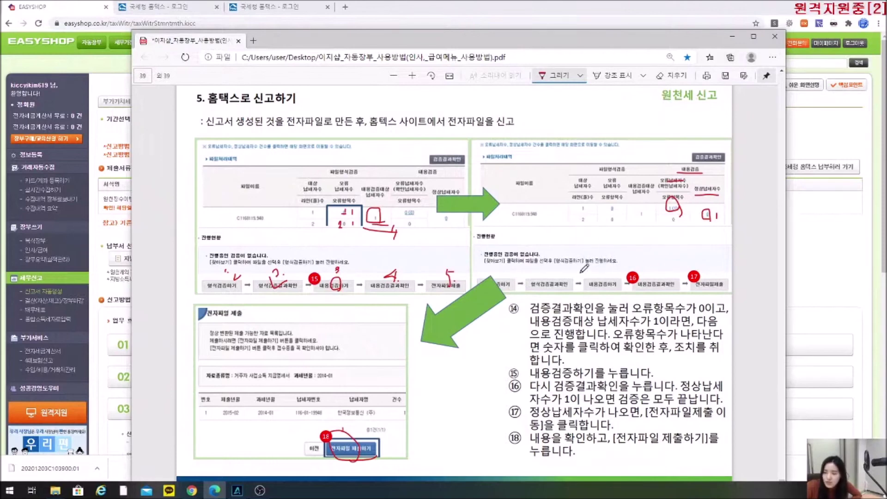
{"action": "left_click_drag", "start_coordinate": [673, 209], "coordinate": [693, 216]}
{"action": "mouse_move", "coordinate": [719, 209]}
{"action": "left_mouse_down"}
{"action": "mouse_move", "coordinate": [707, 214]}
{"action": "mouse_move", "coordinate": [721, 223]}
{"action": "mouse_move", "coordinate": [724, 200]}
{"action": "left_mouse_up"}
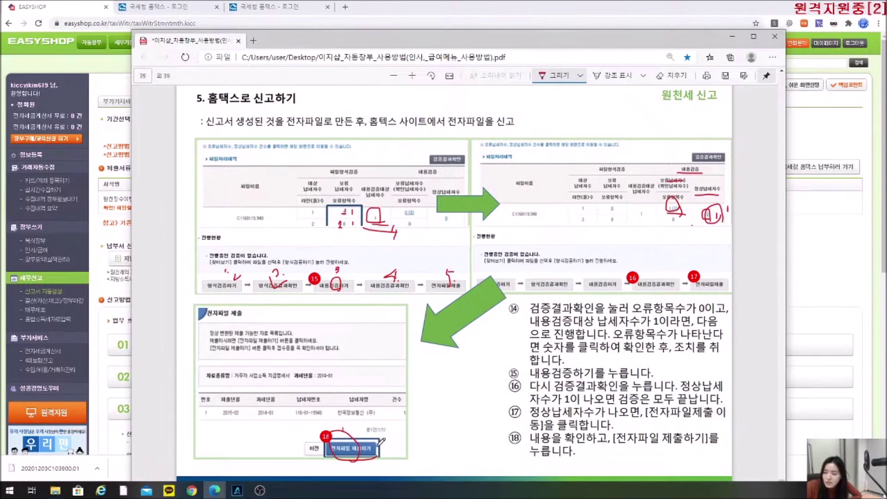
{"action": "mouse_move", "coordinate": [711, 289]}
{"action": "left_mouse_down"}
{"action": "mouse_move", "coordinate": [694, 284]}
{"action": "mouse_move", "coordinate": [716, 283]}
{"action": "left_mouse_up"}
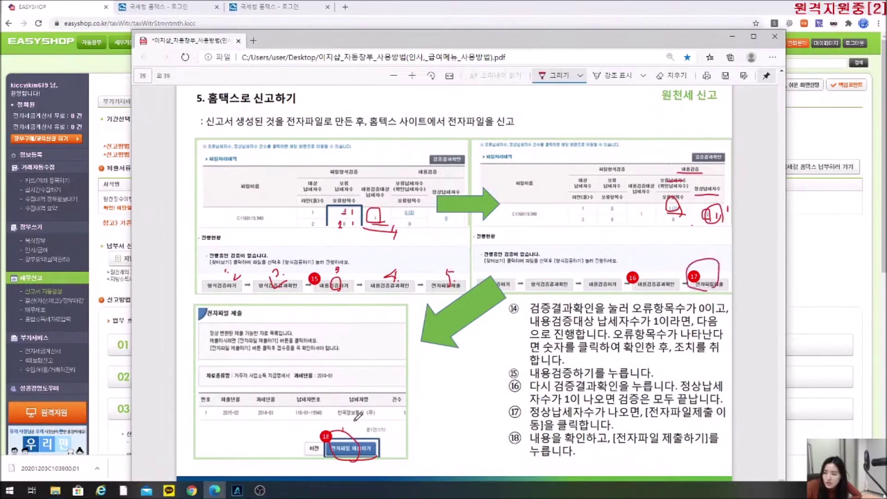
{"action": "mouse_move", "coordinate": [332, 449]}
{"action": "left_mouse_down"}
{"action": "mouse_move", "coordinate": [324, 427]}
{"action": "mouse_move", "coordinate": [337, 418]}
{"action": "mouse_move", "coordinate": [344, 437]}
{"action": "left_mouse_up"}
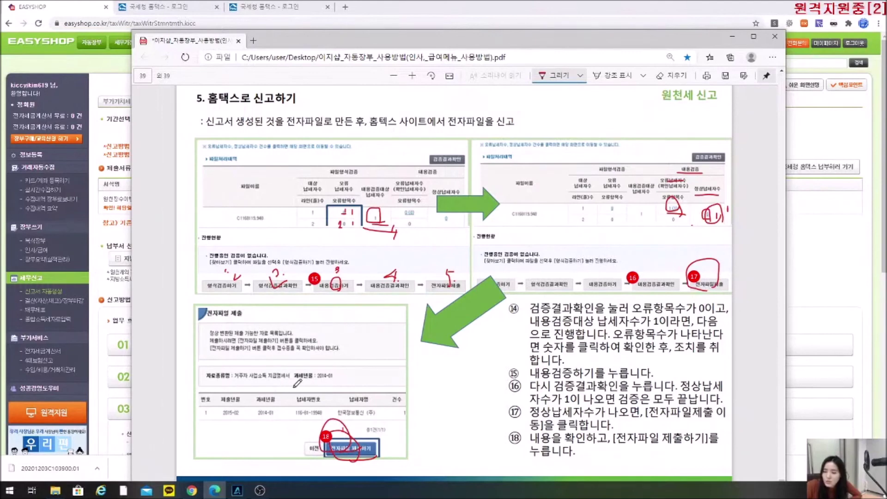
Review the marked page, then check the Hometax login and EasyShop withholding tax browser tabs.
{"action": "scroll", "coordinate": [480, 358], "scroll_direction": "down", "scroll_amount": 1}
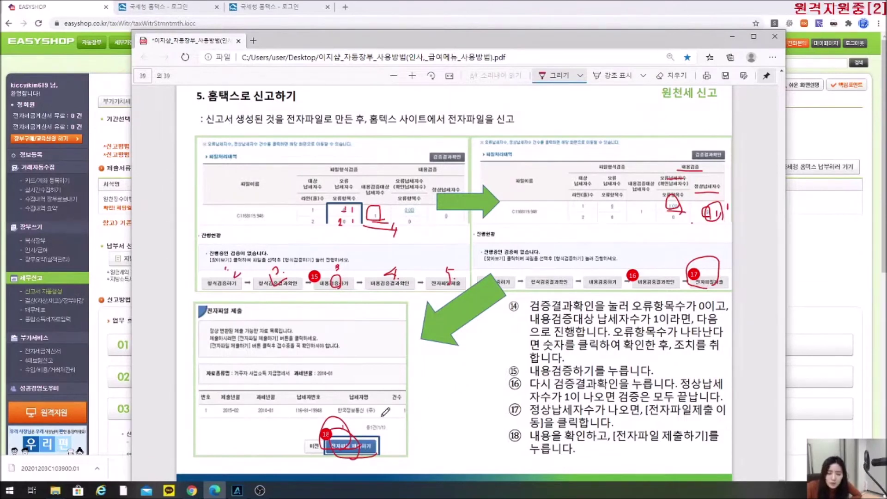
{"action": "scroll", "coordinate": [396, 413], "scroll_direction": "up", "scroll_amount": 10}
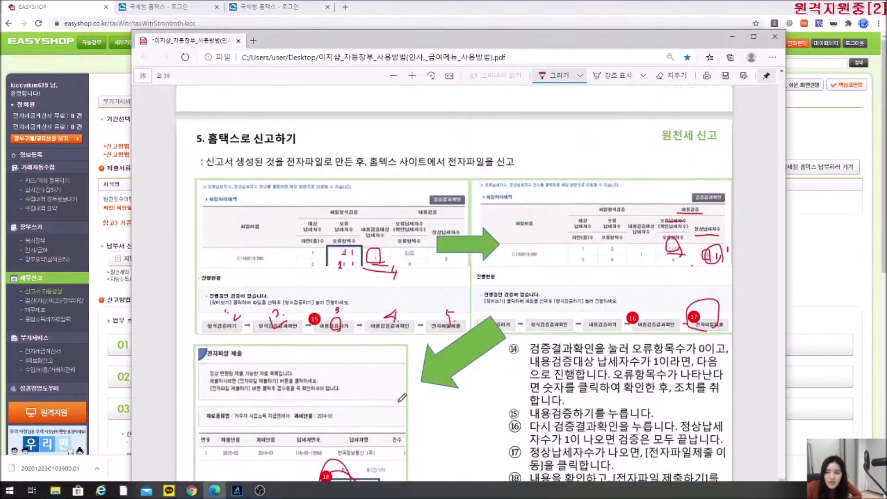
{"action": "scroll", "coordinate": [454, 368], "scroll_direction": "down", "scroll_amount": 5}
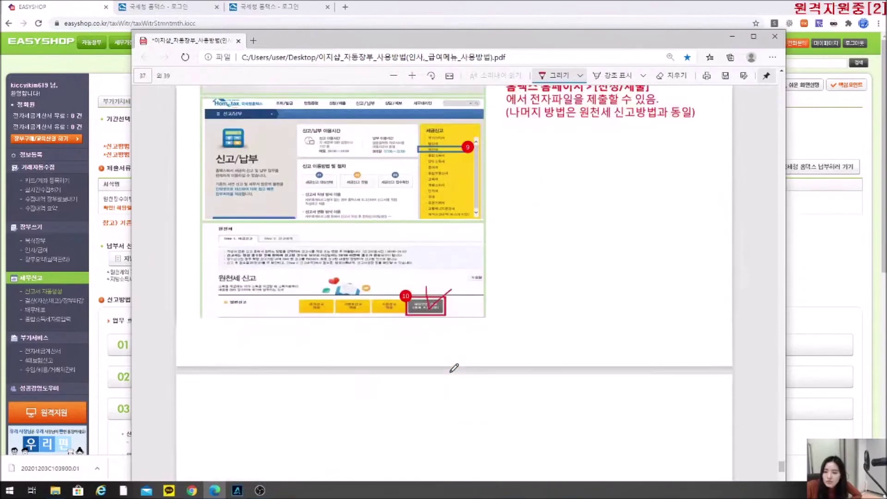
{"action": "scroll", "coordinate": [376, 172], "scroll_direction": "up", "scroll_amount": 2}
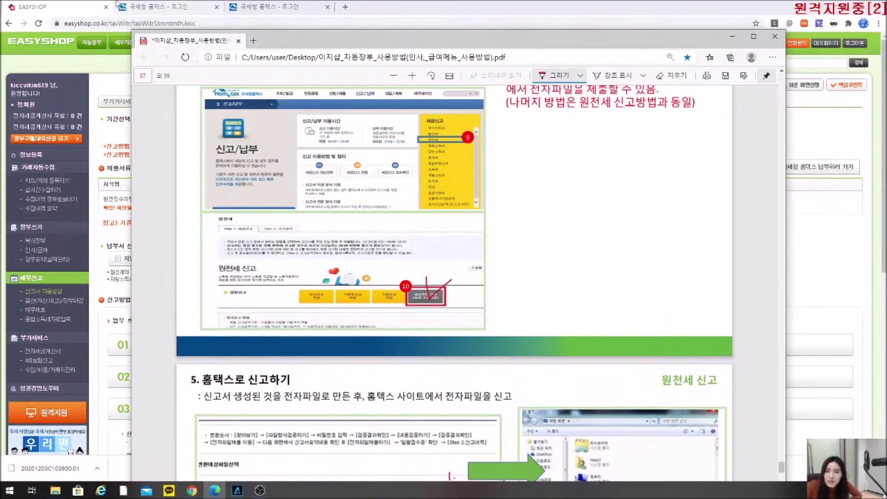
{"action": "left_click", "coordinate": [147, 6]}
{"action": "left_click", "coordinate": [32, 7]}
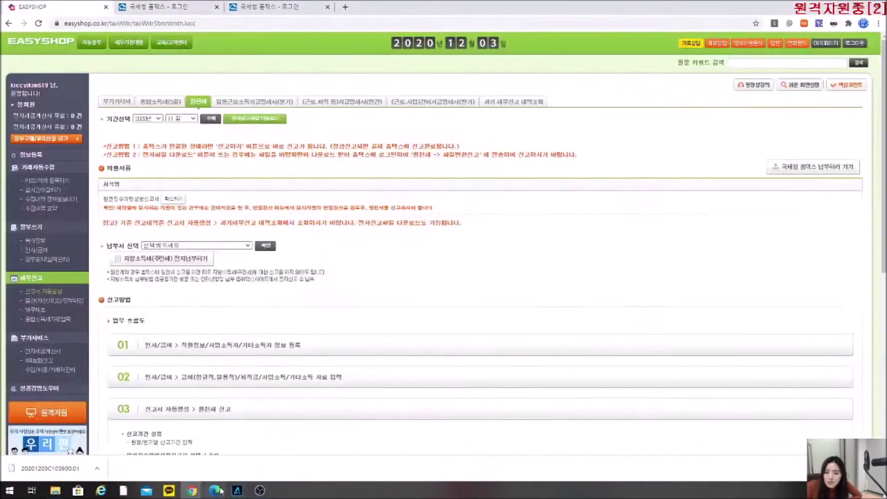
Back in the PDF manual, circle the Step 2 tab in the screenshot in red.
{"action": "left_click", "coordinate": [214, 491]}
{"action": "scroll", "coordinate": [382, 388], "scroll_direction": "down", "scroll_amount": 2}
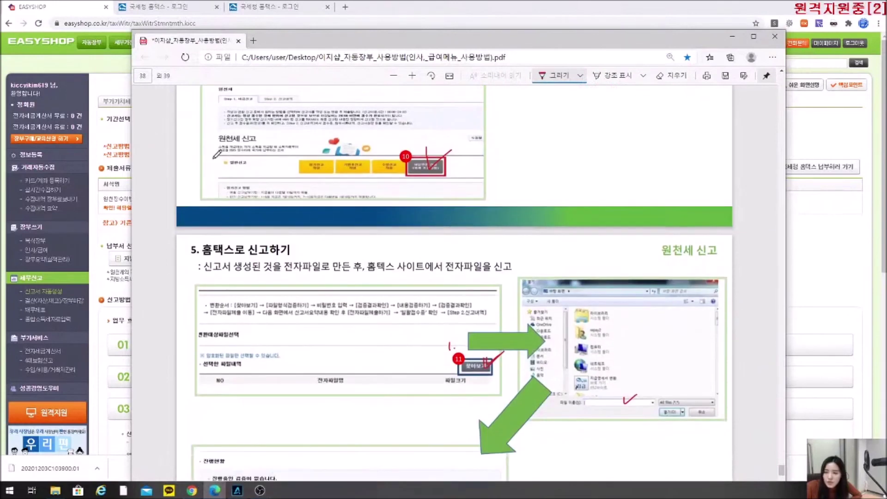
{"action": "mouse_move", "coordinate": [285, 94]}
{"action": "left_mouse_down"}
{"action": "mouse_move", "coordinate": [273, 110]}
{"action": "mouse_move", "coordinate": [290, 87]}
{"action": "left_mouse_up"}
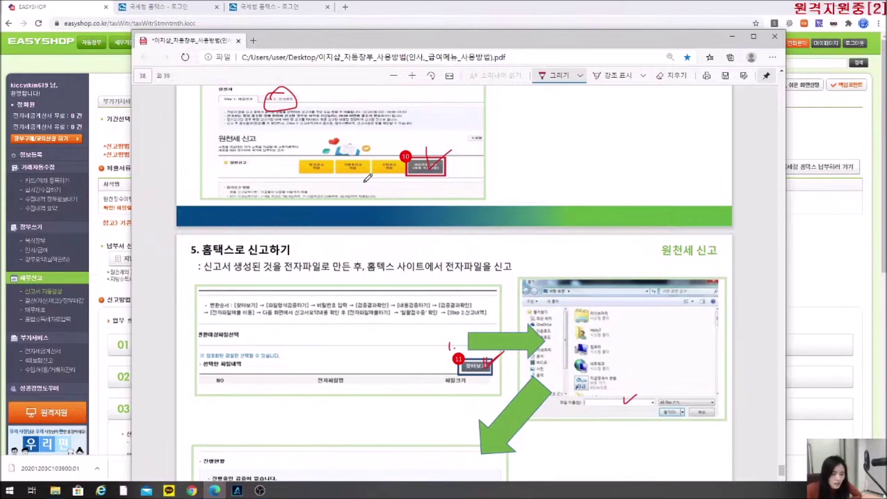
{"action": "scroll", "coordinate": [421, 290], "scroll_direction": "down", "scroll_amount": 10}
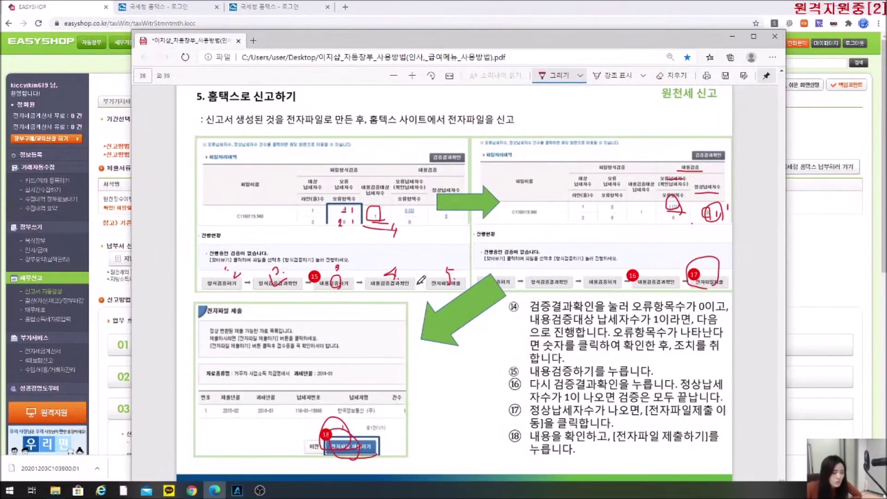